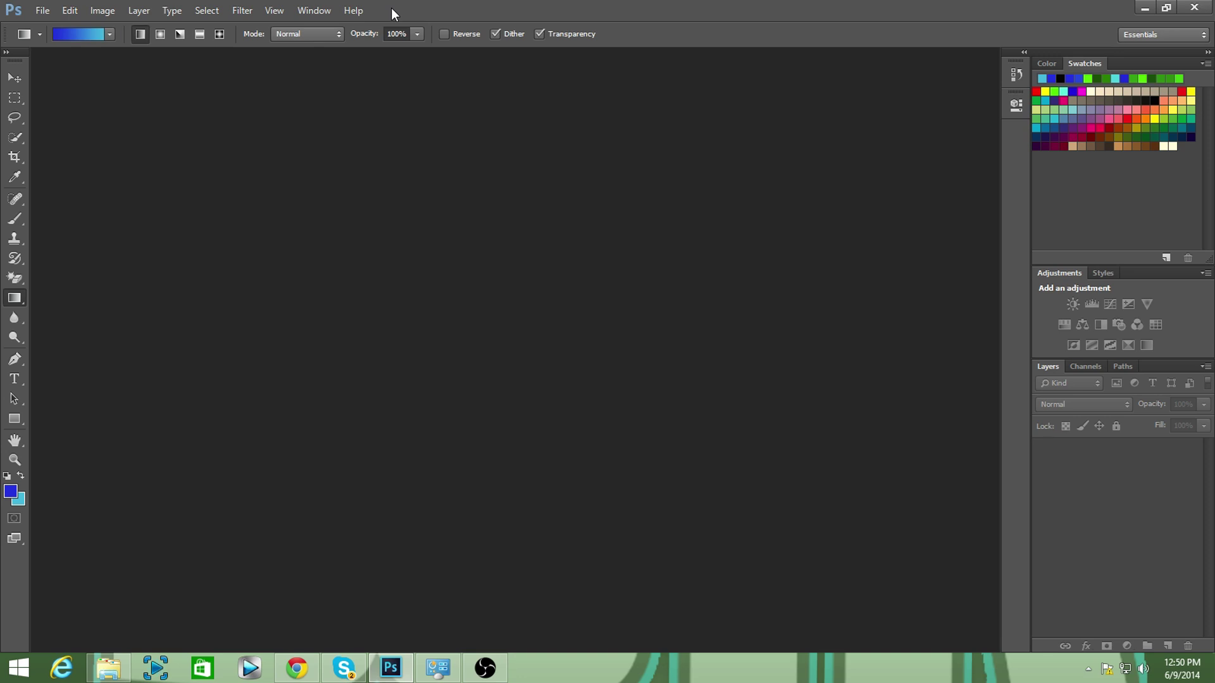
- Create a new 1280 × 720 pixel document at 300 pixels/inch in RGB Color with a white background
click(43, 11)
click(63, 25)
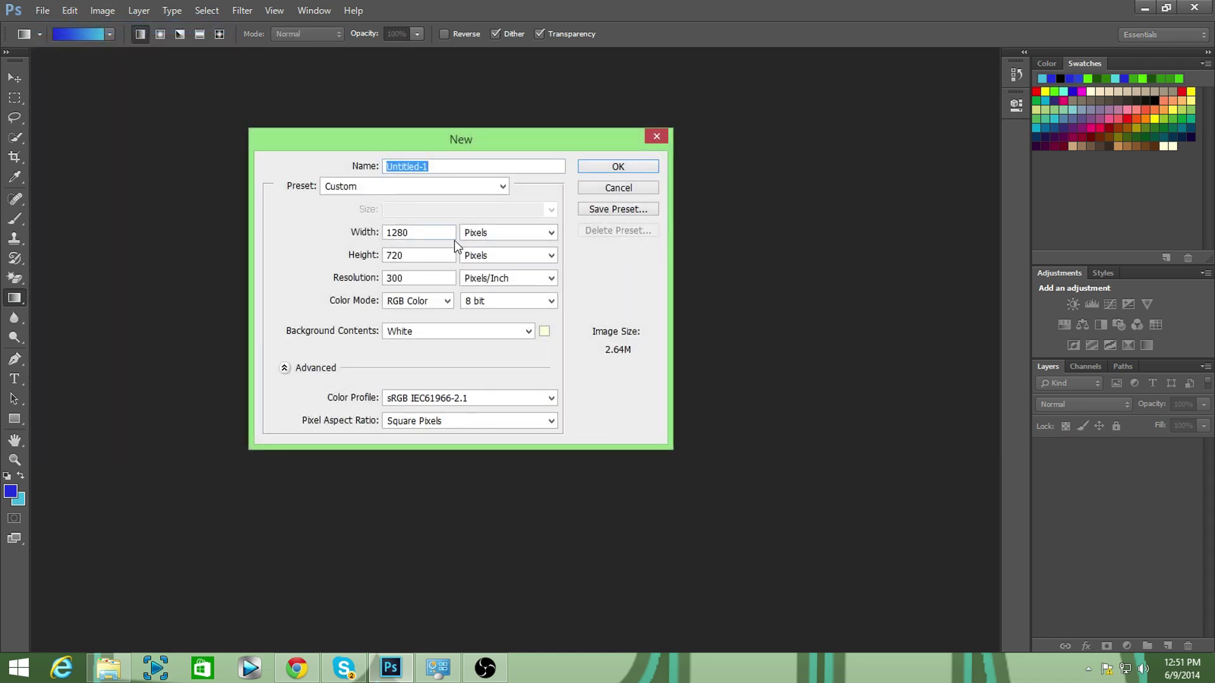
click(430, 235)
double_click(434, 235)
double_click(429, 257)
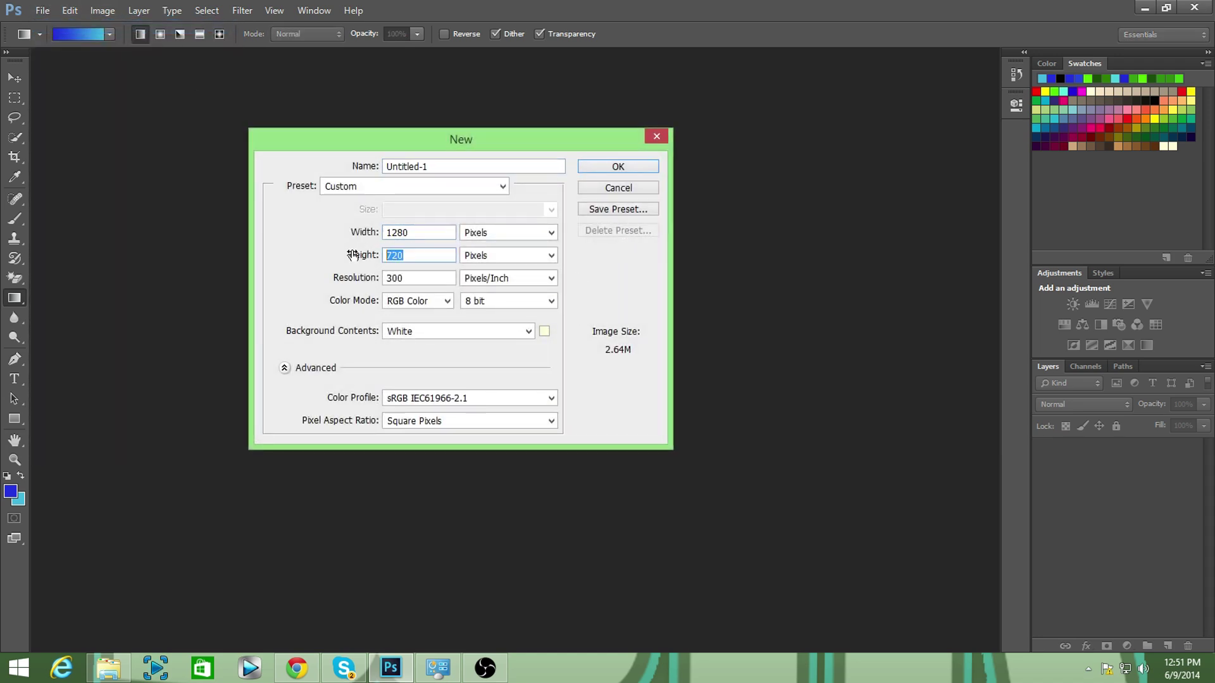
click(435, 231)
drag(405, 279, 375, 279)
click(417, 285)
click(643, 165)
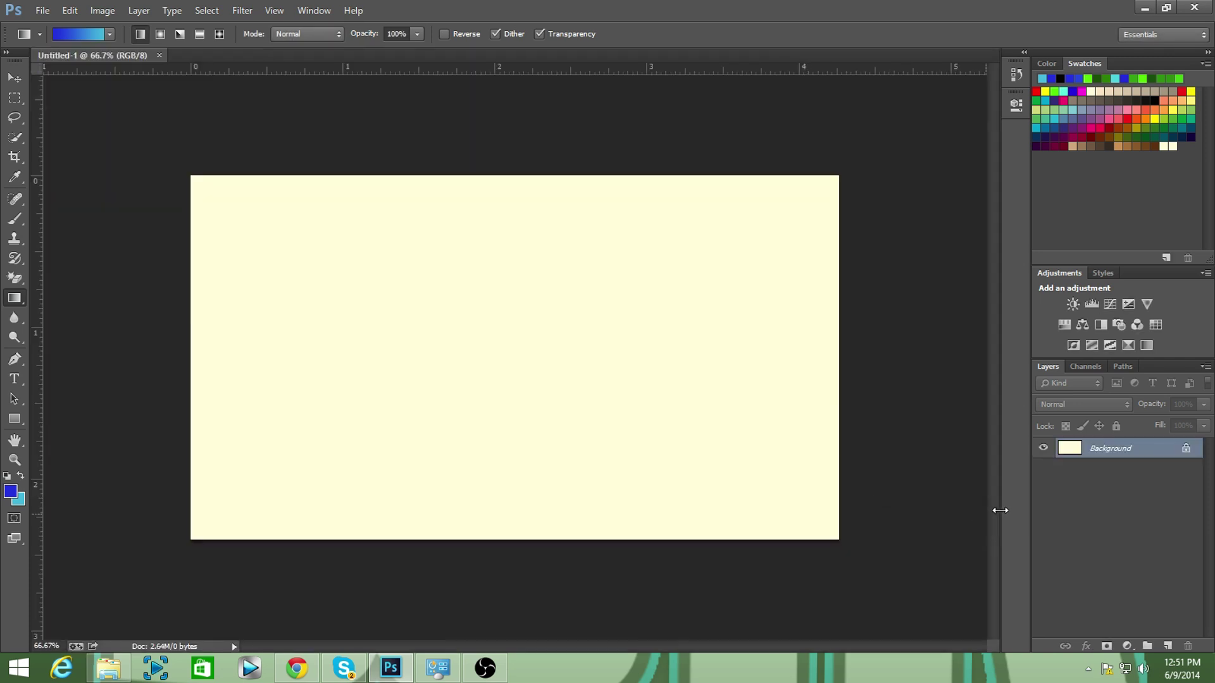
- Unlock the Background layer into an editable layer, keeping the default blending options
click(1184, 449)
double_click(1178, 455)
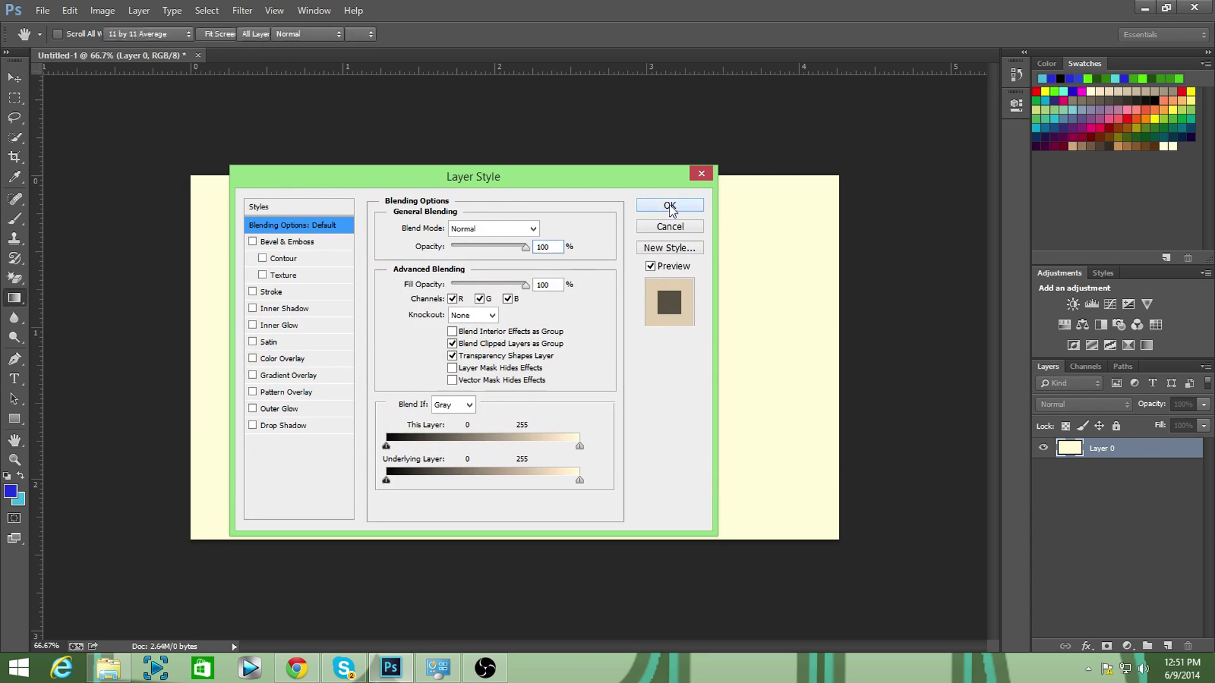
click(669, 205)
- Fill the layer with a vertical linear gradient running from dark blue at the canvas bottom to light blue at the top
key(g)
mouse_move(111, 312)
mouse_down()
mouse_move(108, 401)
mouse_move(107, 322)
mouse_up()
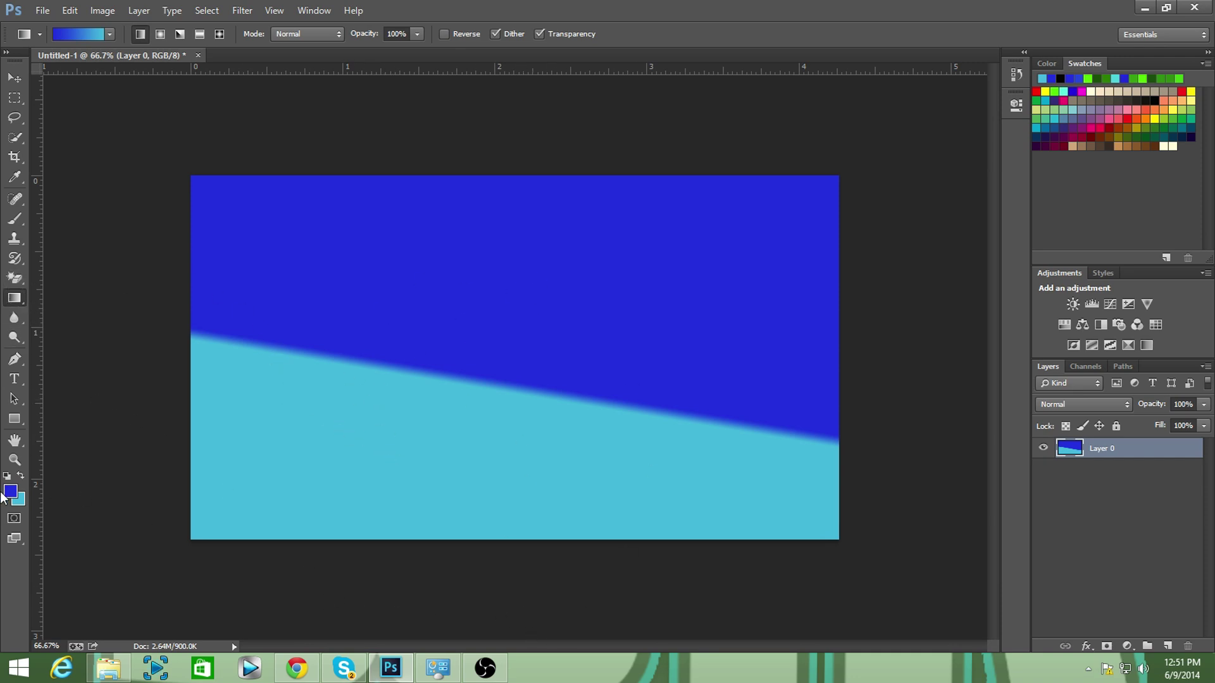
drag(508, 616, 508, 74)
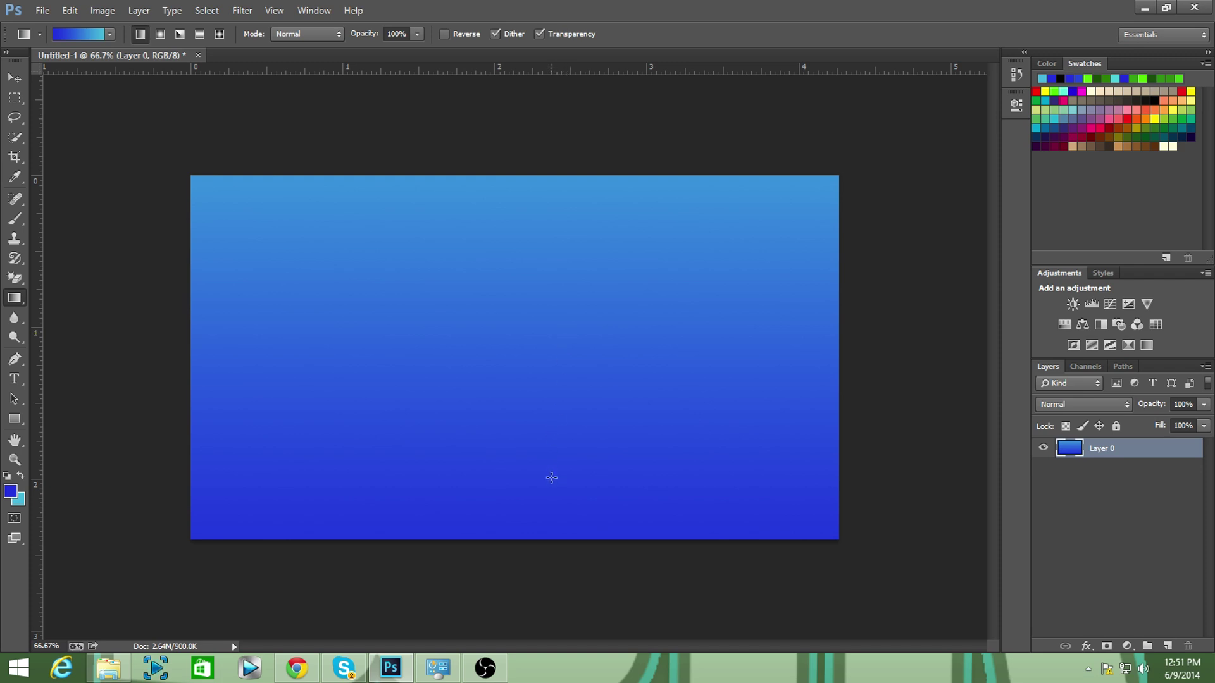
drag(506, 563, 506, 74)
drag(465, 626, 535, 39)
- Add a new layer above the gradient and render Clouds on it in the two blue colors
click(1167, 646)
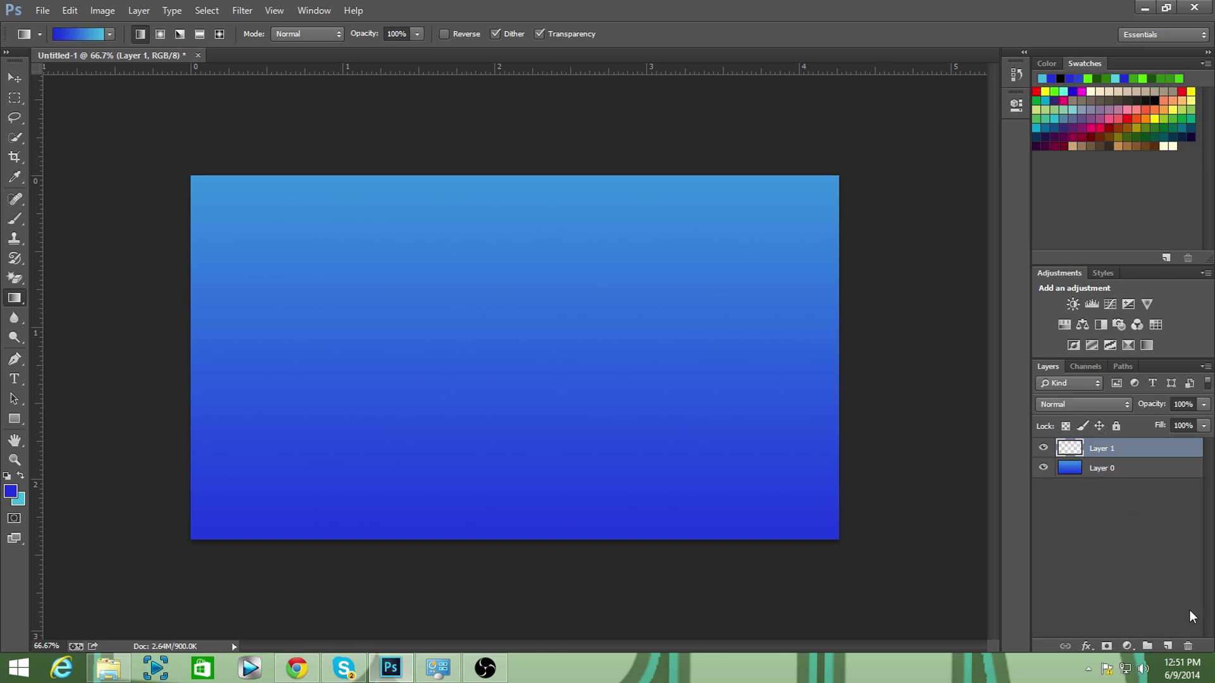
click(42, 10)
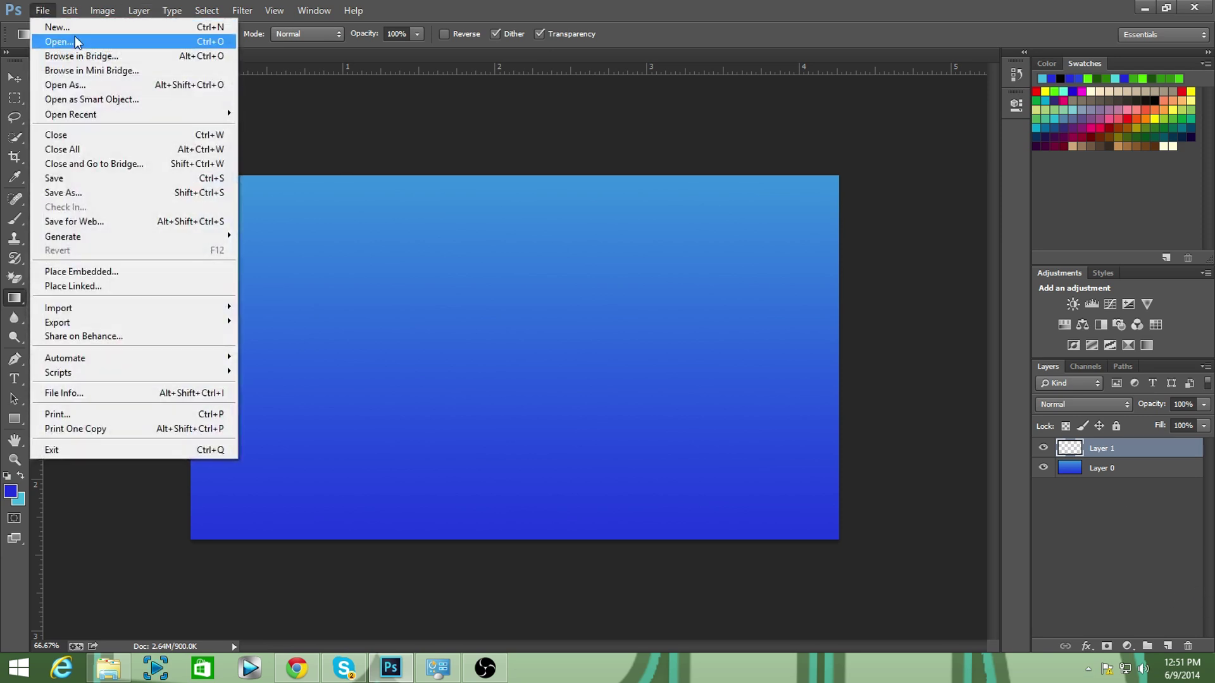
click(69, 10)
click(91, 10)
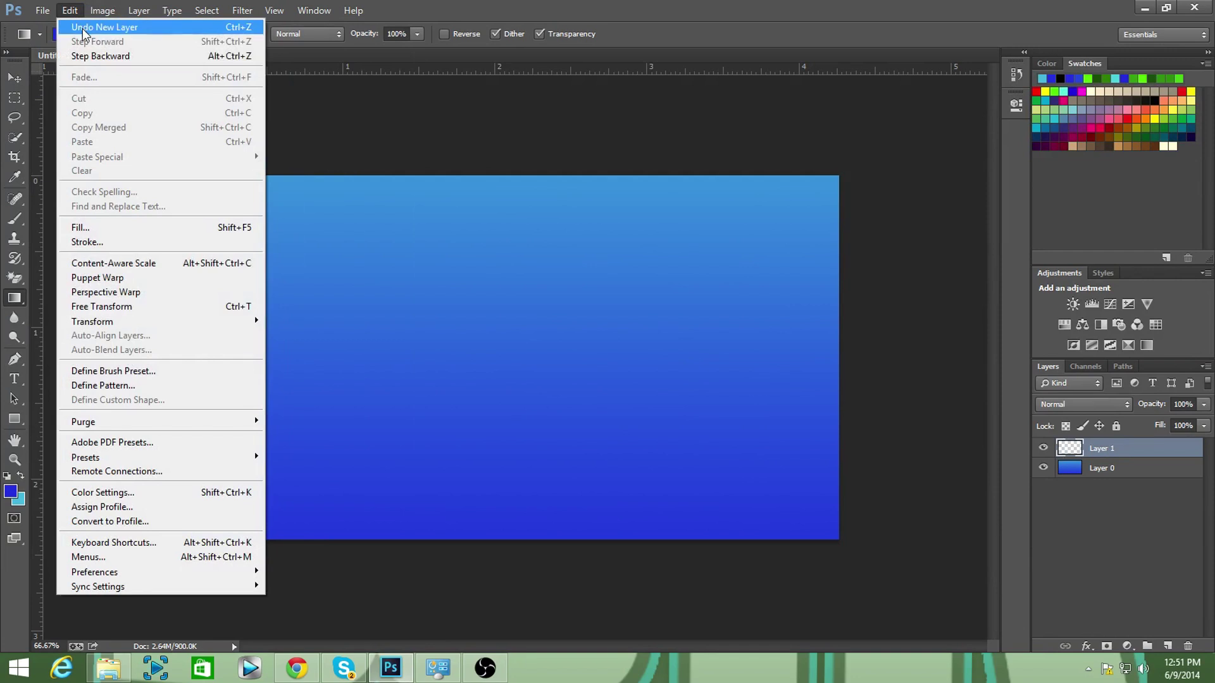
click(1083, 531)
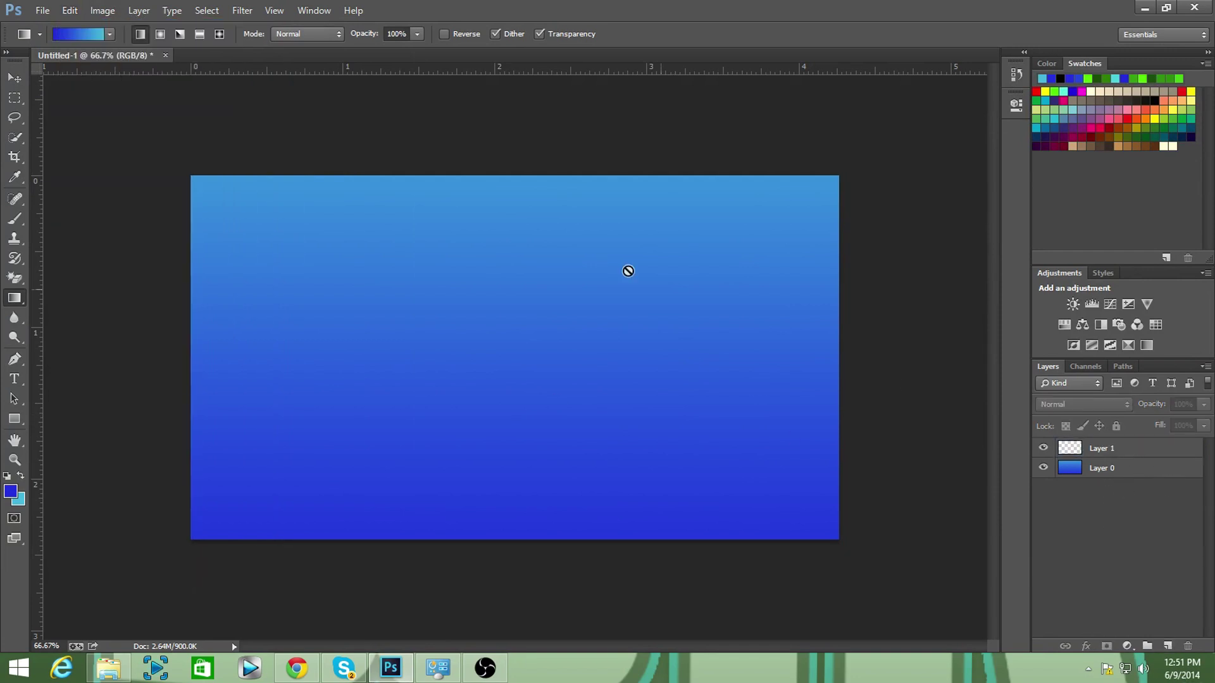
click(242, 10)
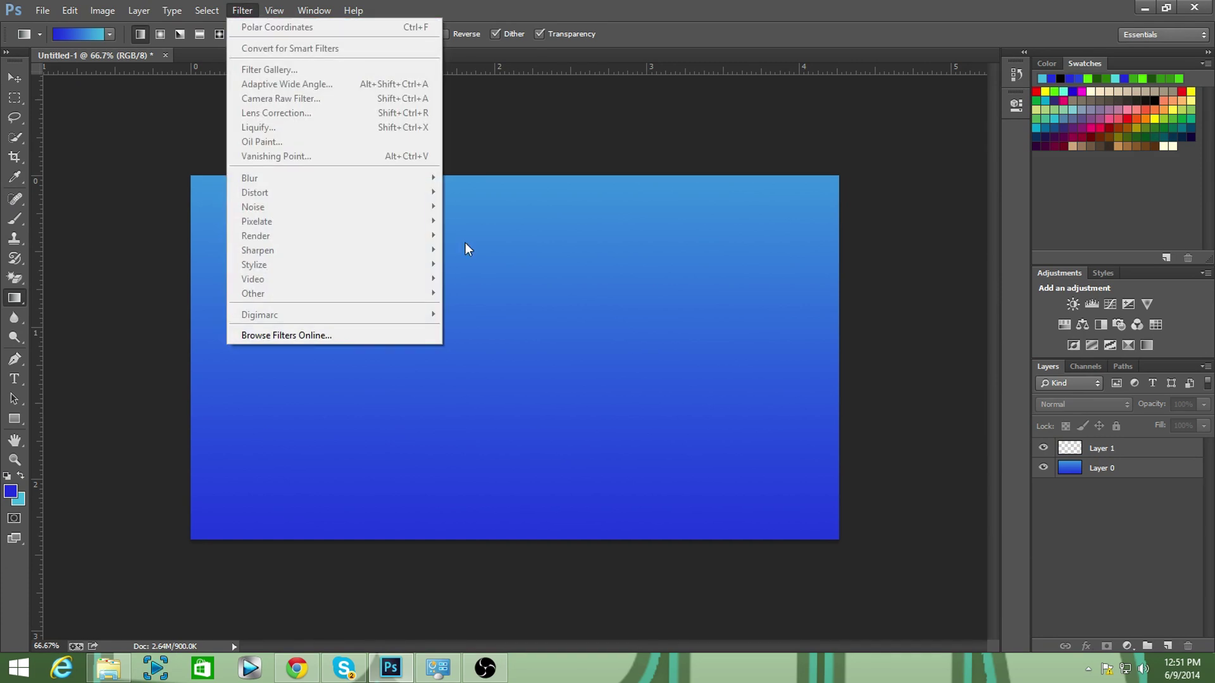
click(1102, 447)
click(274, 11)
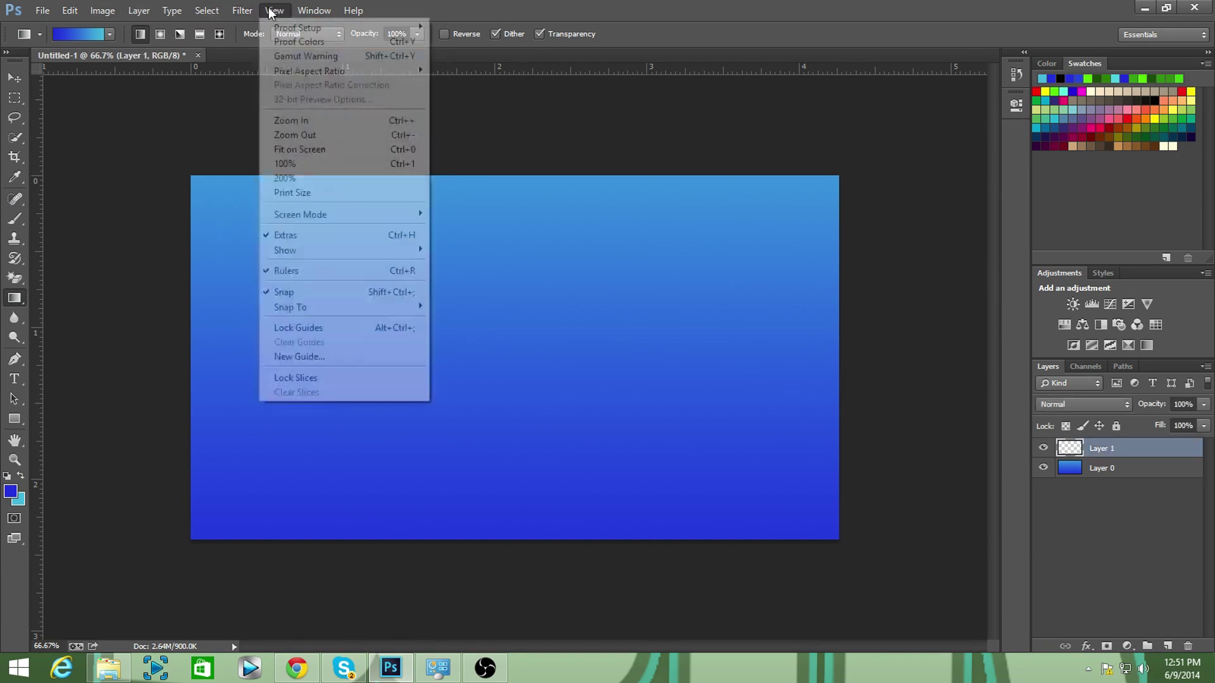
mouse_move(243, 11)
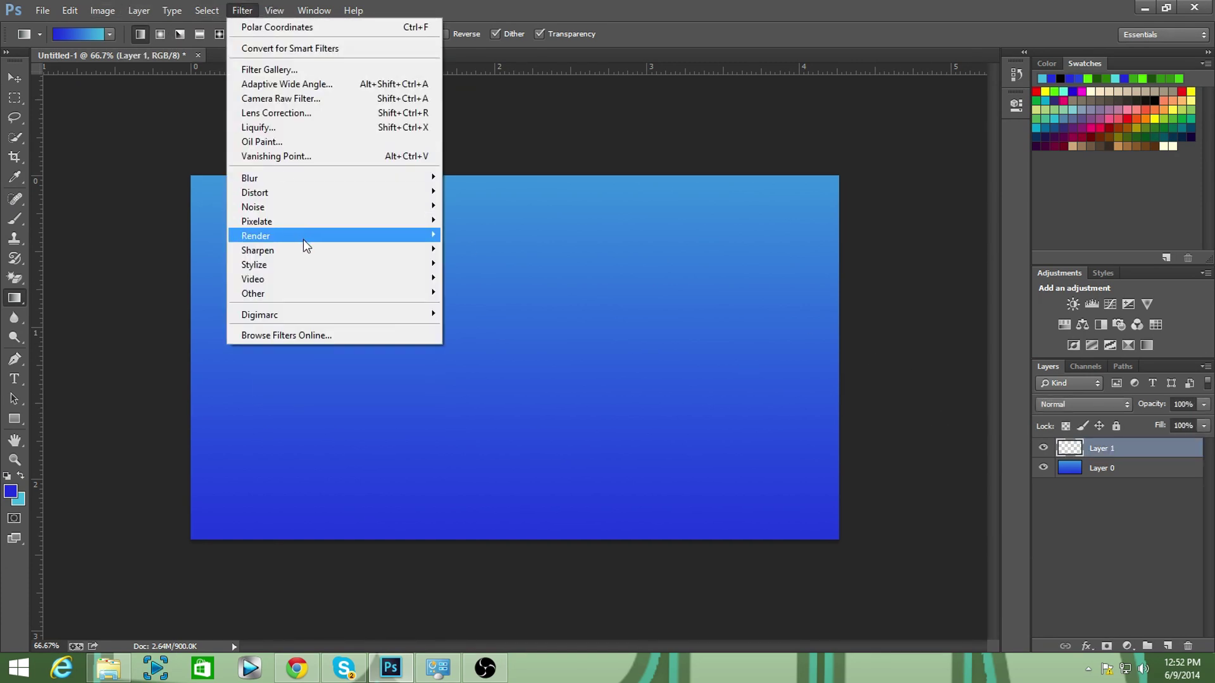
mouse_move(303, 237)
click(460, 237)
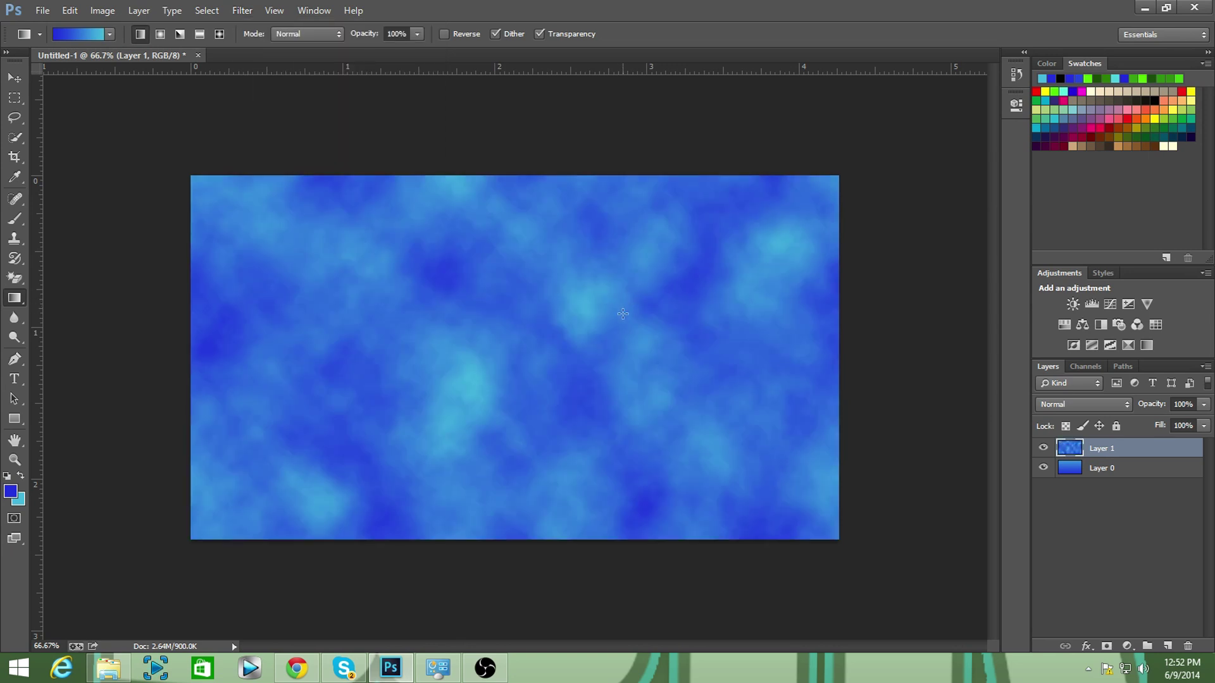
- Set the clouds layer's blend mode to Overlay and merge it with the gradient layer
click(1084, 404)
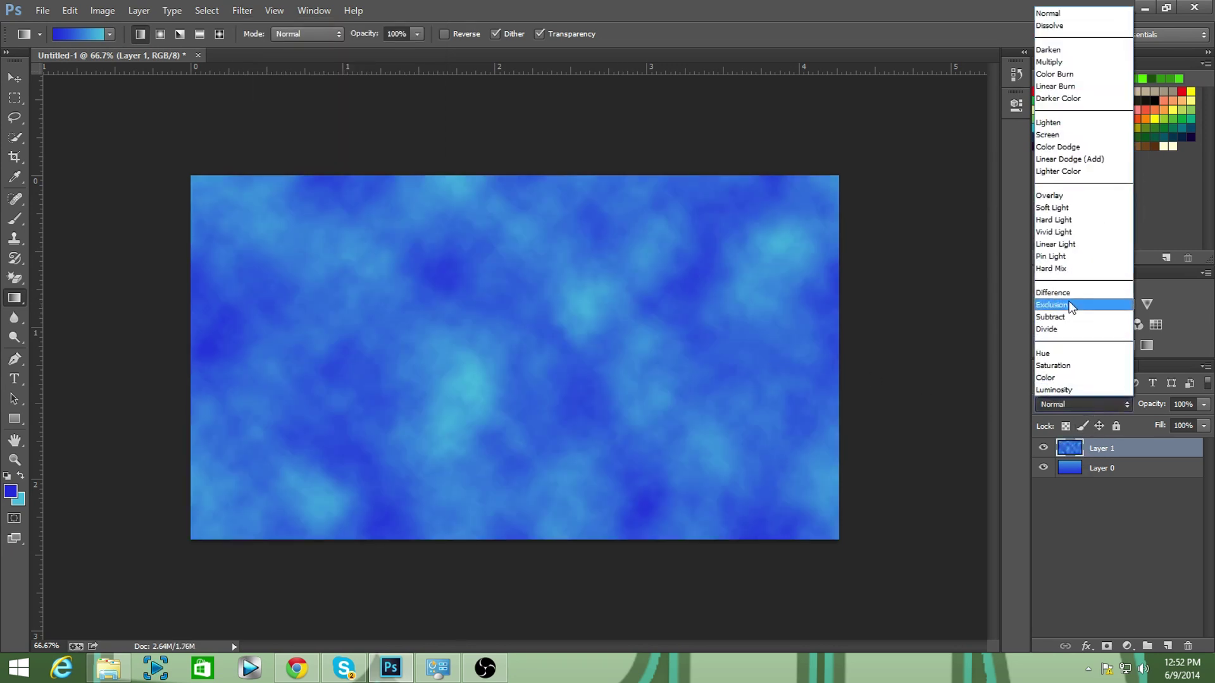
click(1049, 195)
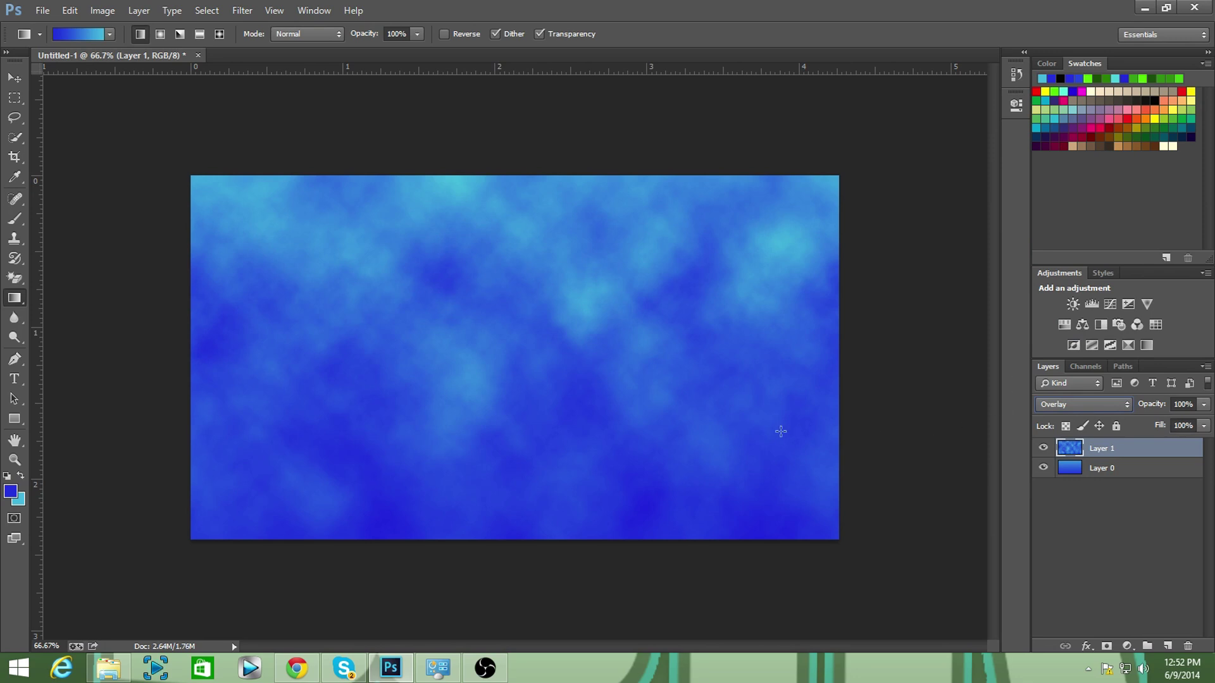
shift+click(1106, 469)
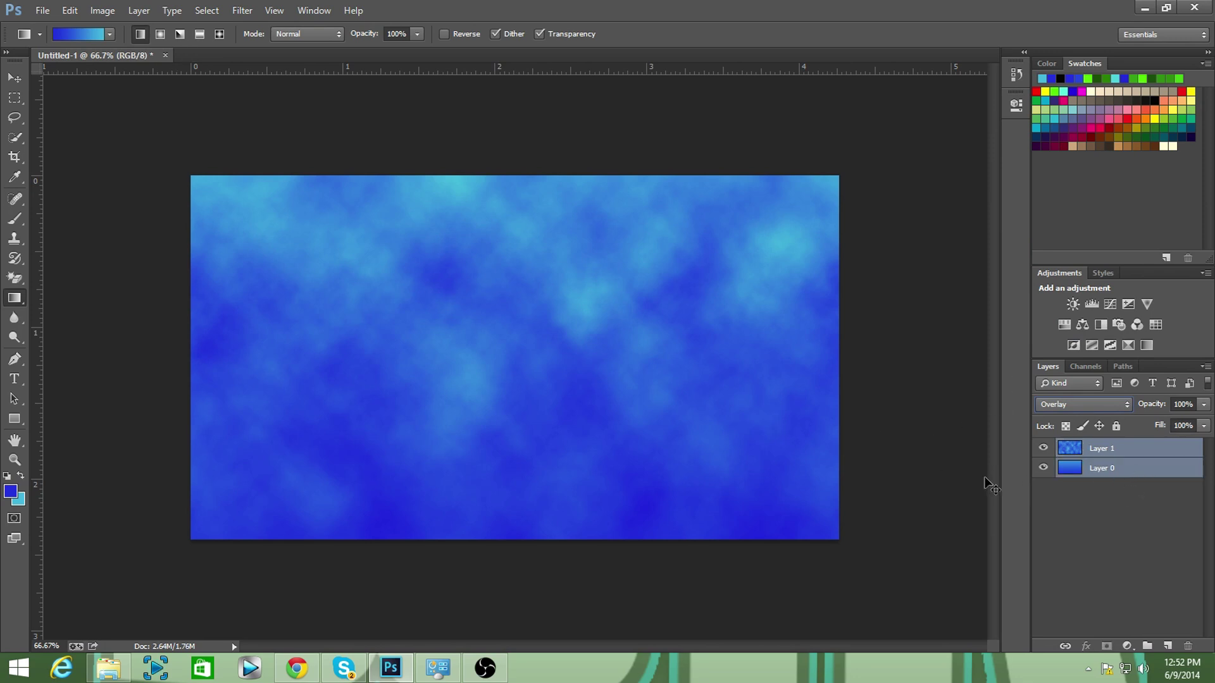
key(ctrl+e)
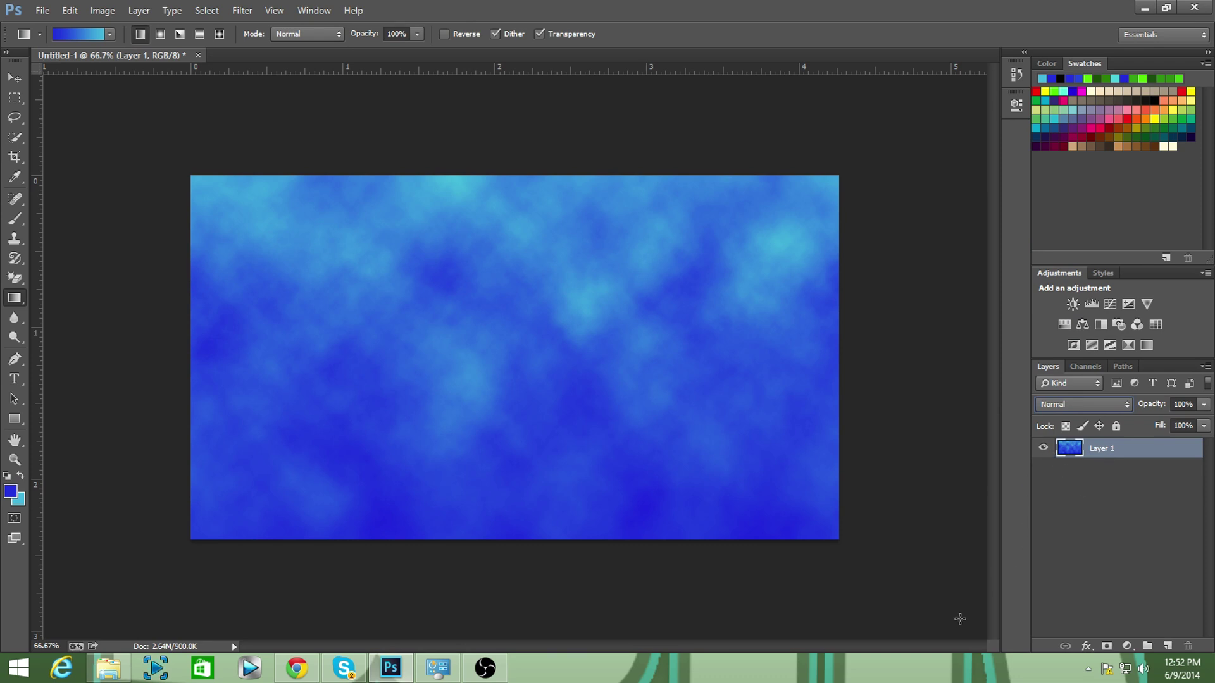
- Apply a Sine Wave distortion with 299 generators, wavelength 63–64, amplitude 132–133 and 100% scale to the merged layer
click(238, 13)
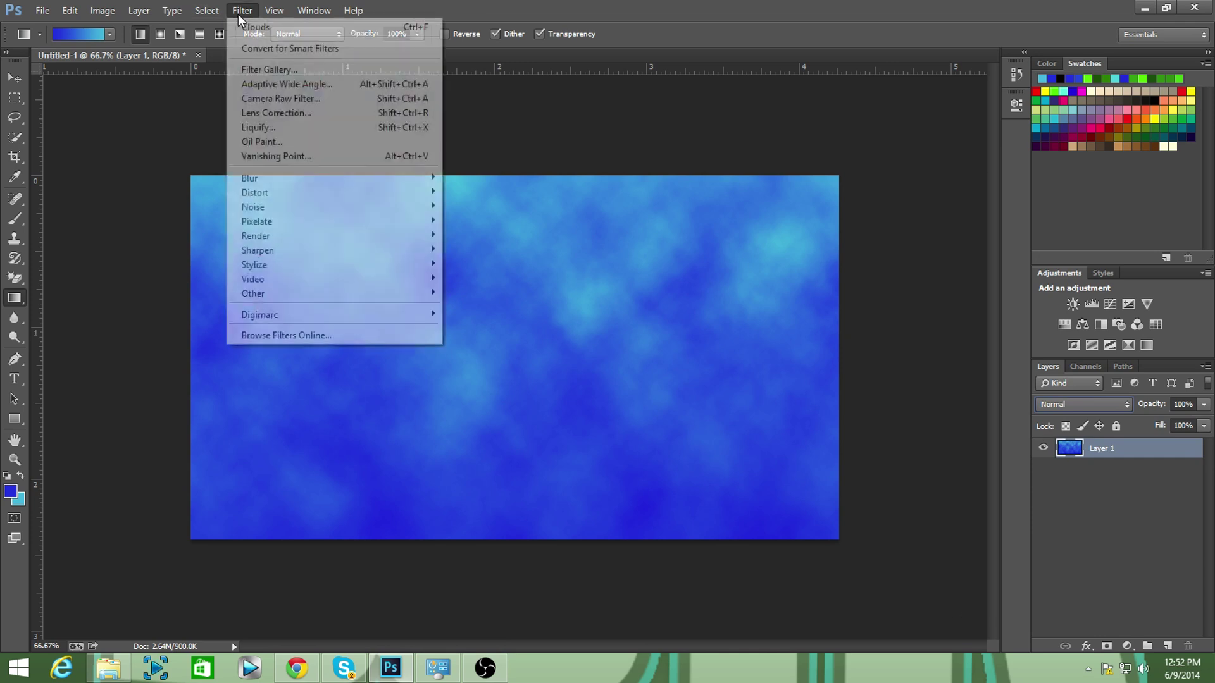
mouse_move(387, 192)
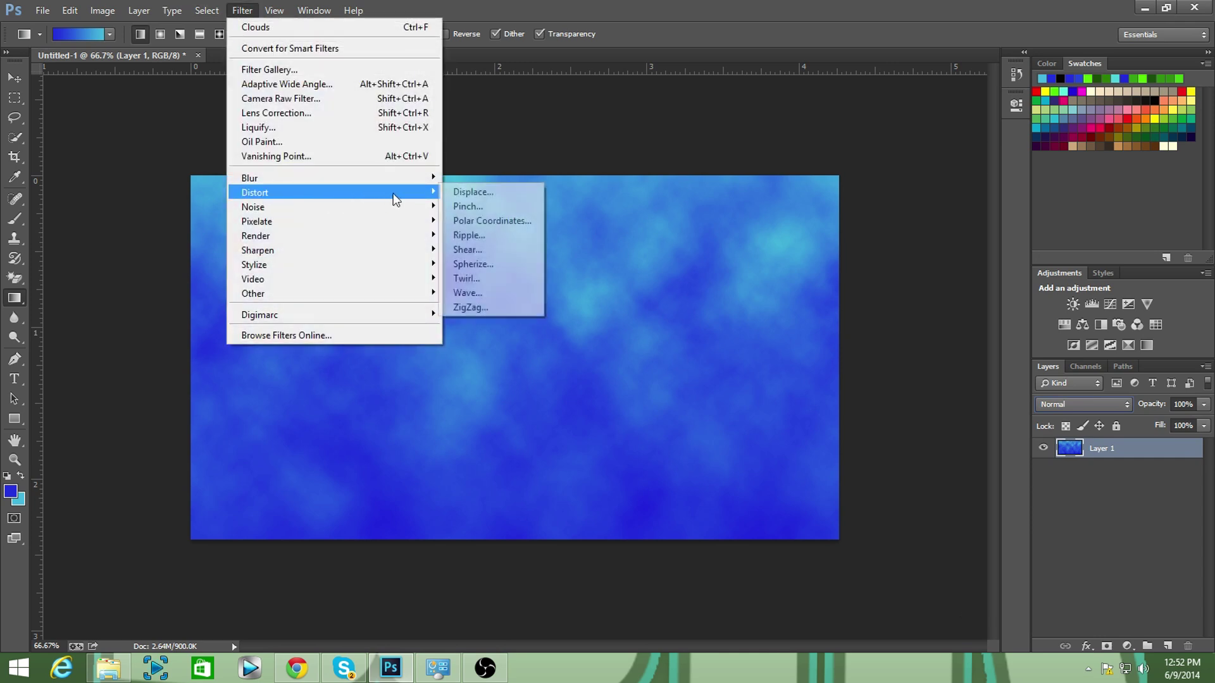
click(476, 291)
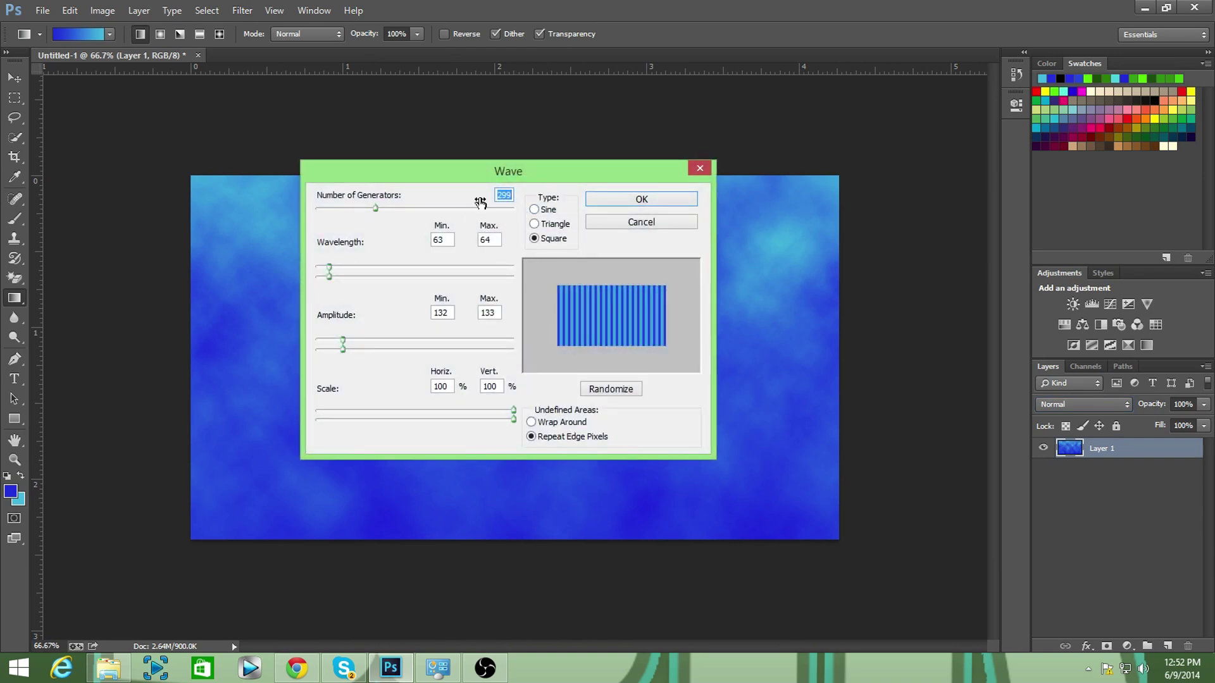
key(End)
click(535, 210)
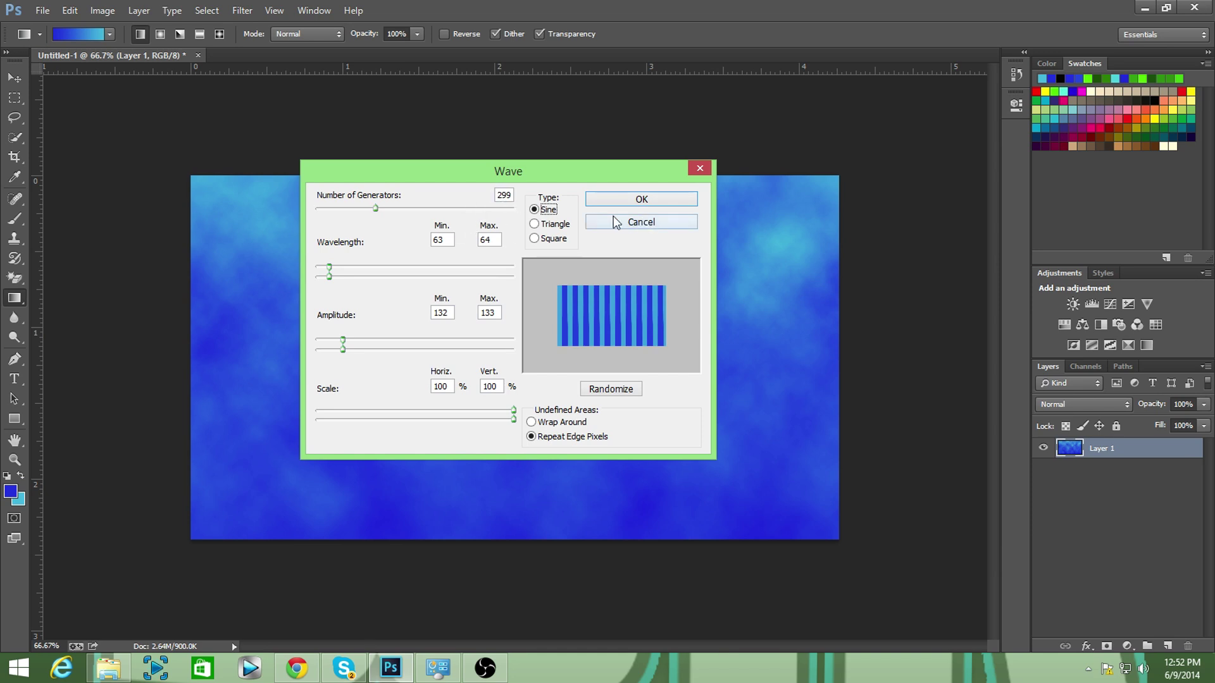
click(533, 239)
click(534, 209)
click(648, 199)
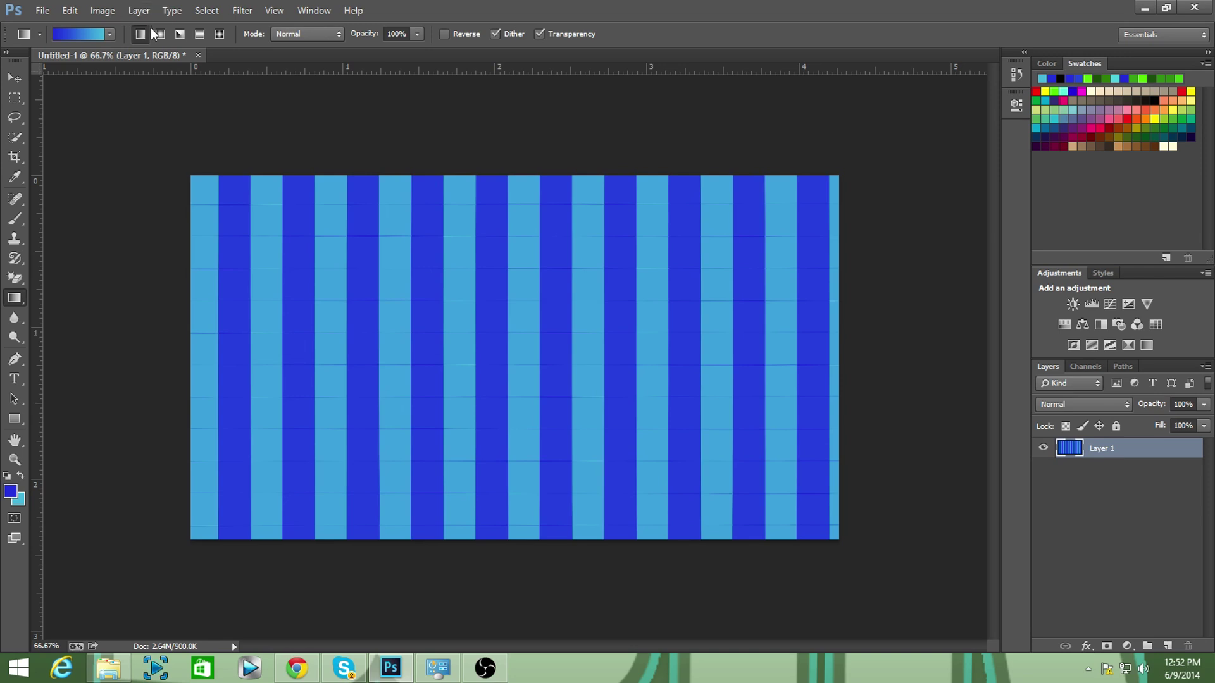
- Distort the vertical stripes into a sunburst with the Polar Coordinates filter set to Rectangular to Polar
click(115, 12)
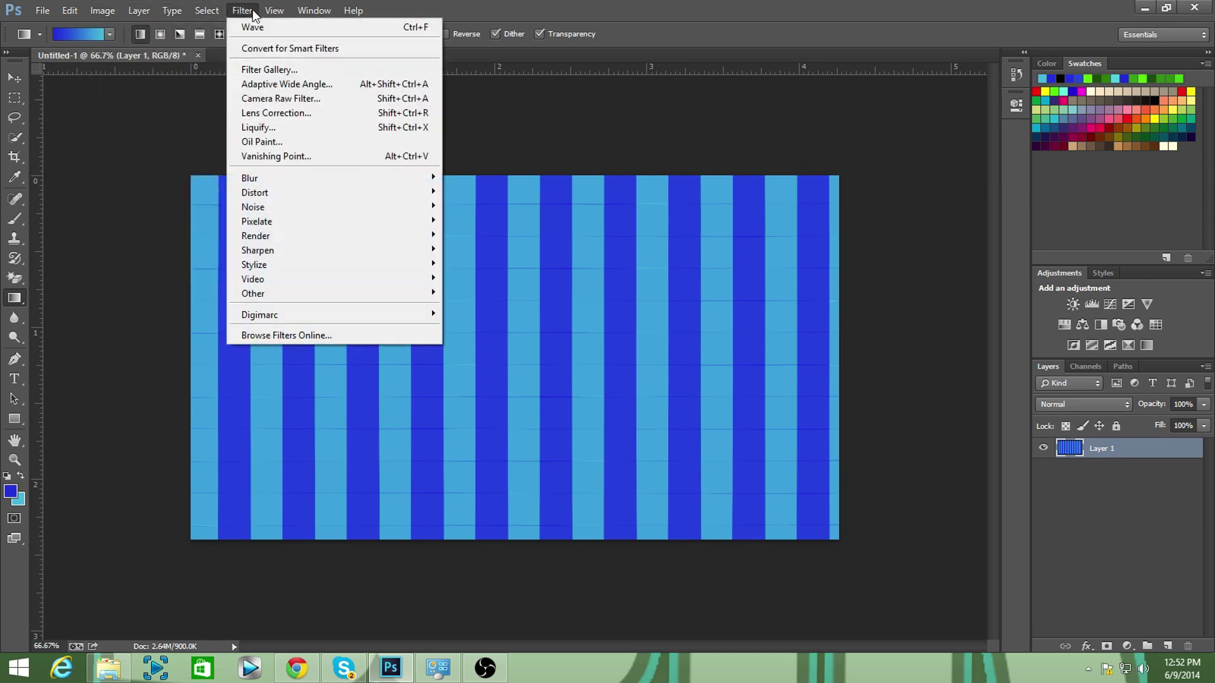
mouse_move(242, 11)
mouse_move(361, 197)
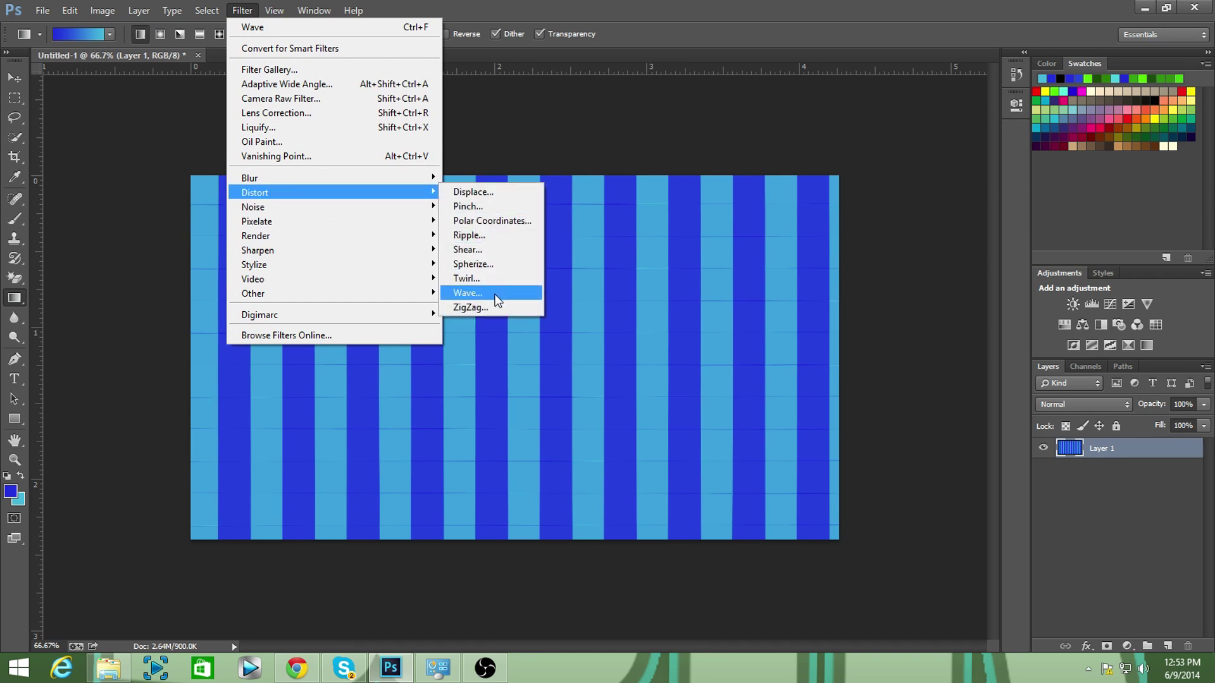
click(494, 222)
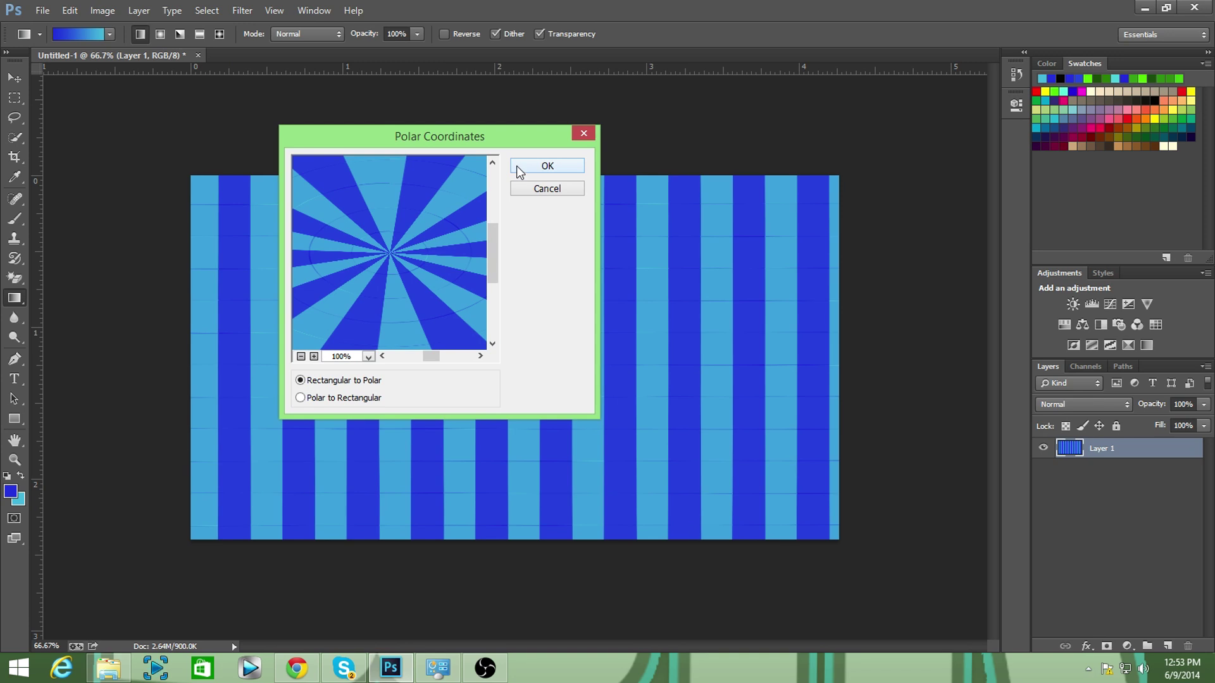
click(543, 166)
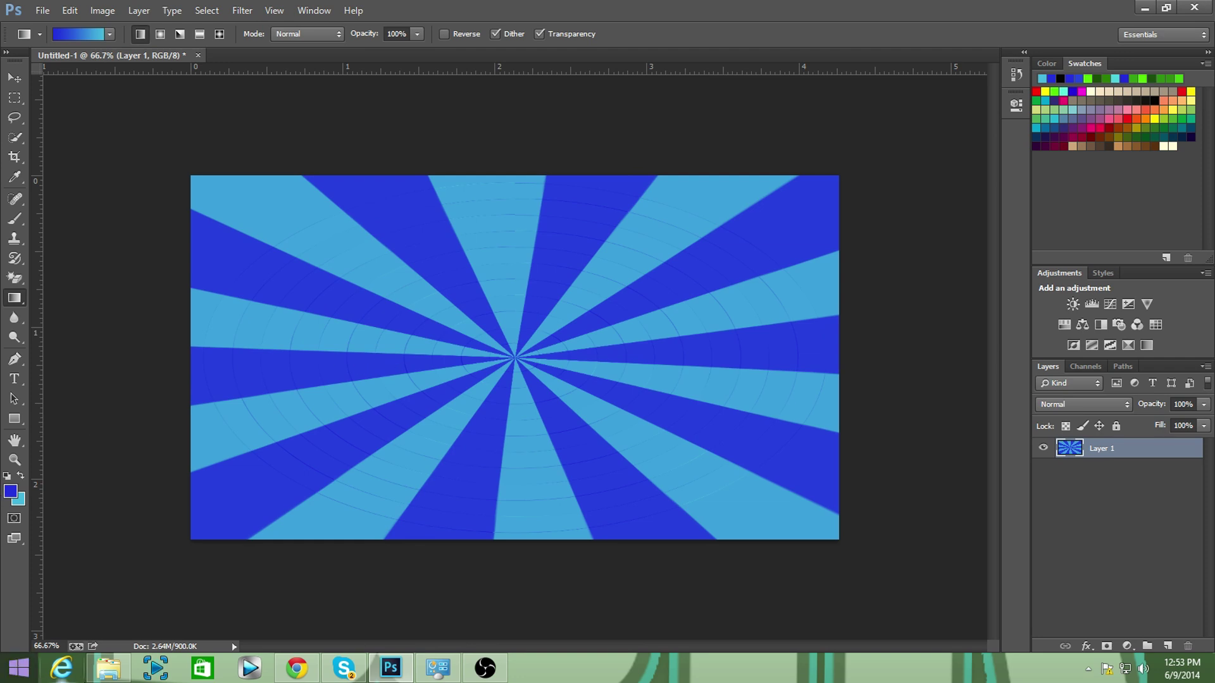
- Switch to File Explorer and open the Texture folder under Pictures, Thumbnail Matireals, Thumbnail Overlays
click(109, 668)
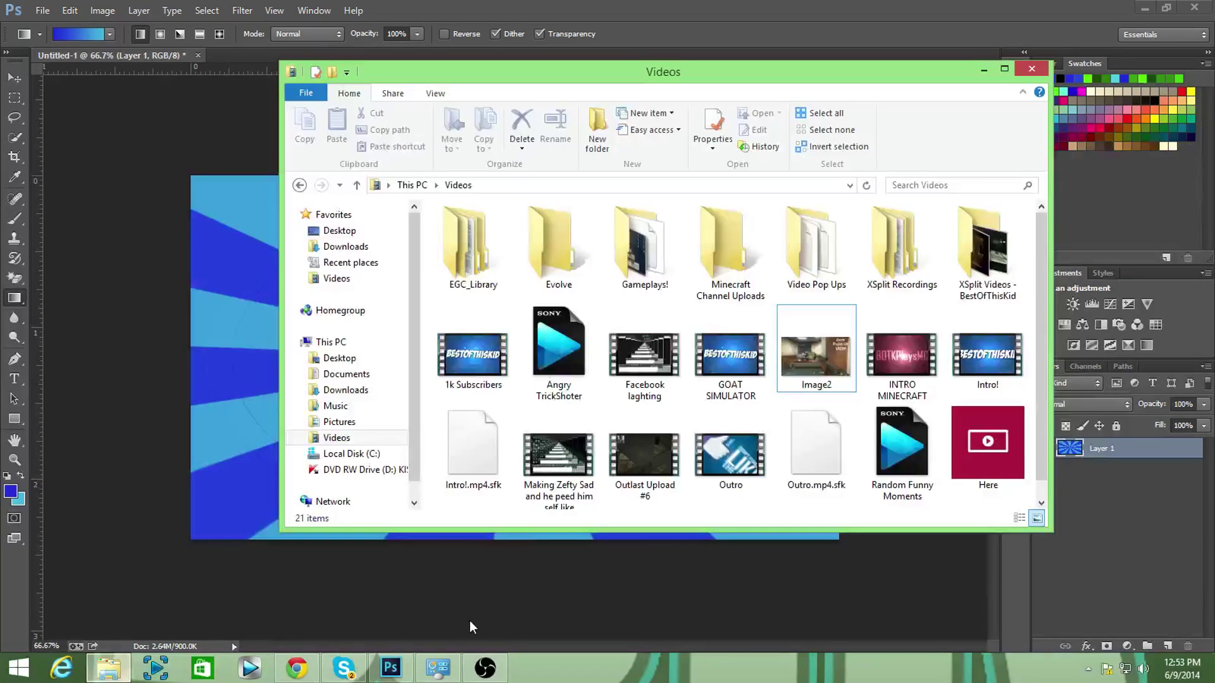
click(300, 184)
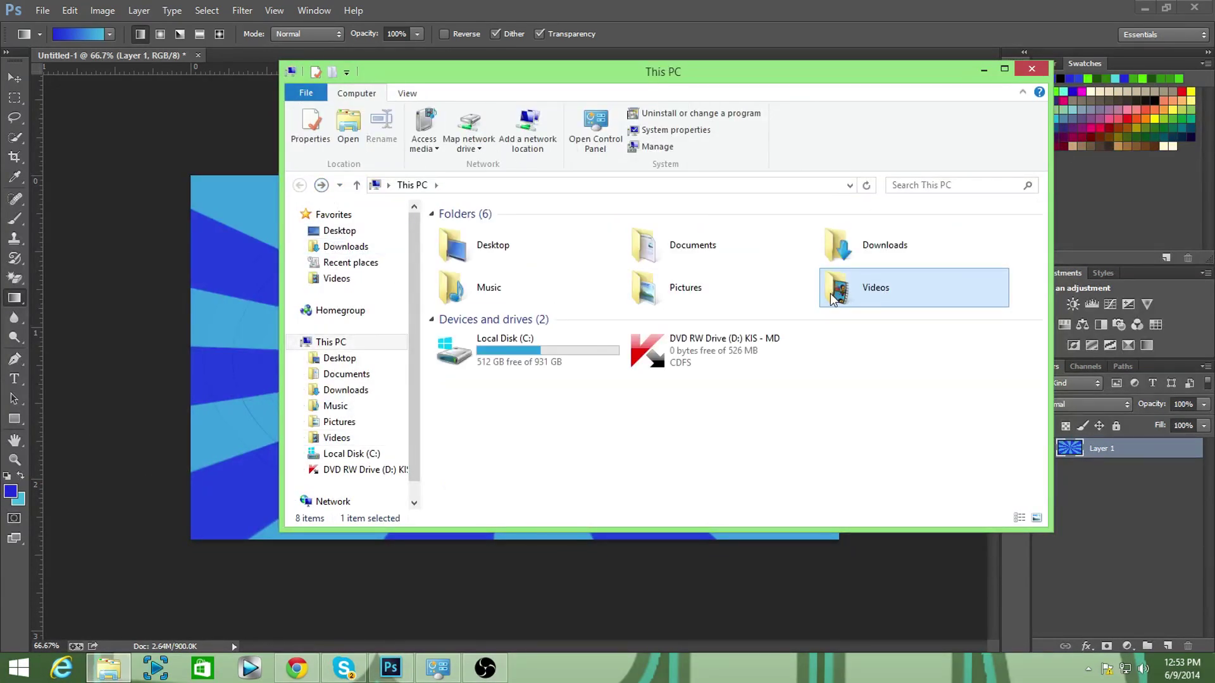
double_click(704, 289)
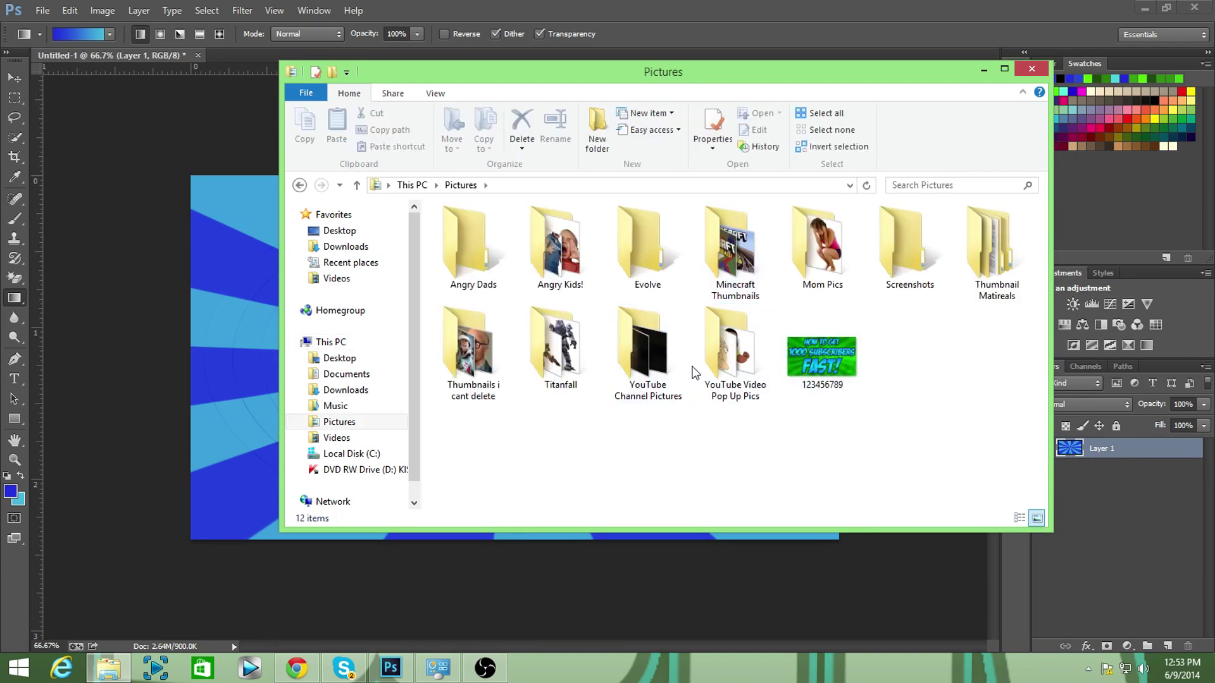
double_click(1024, 252)
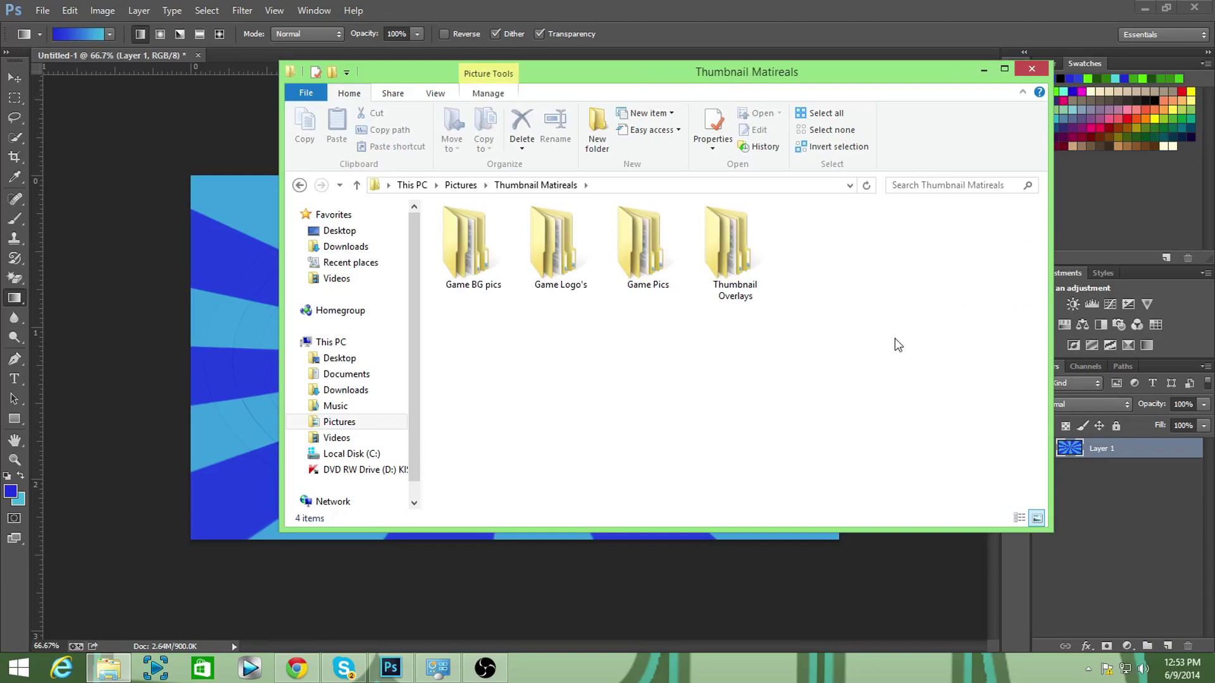
double_click(737, 243)
click(719, 249)
double_click(720, 247)
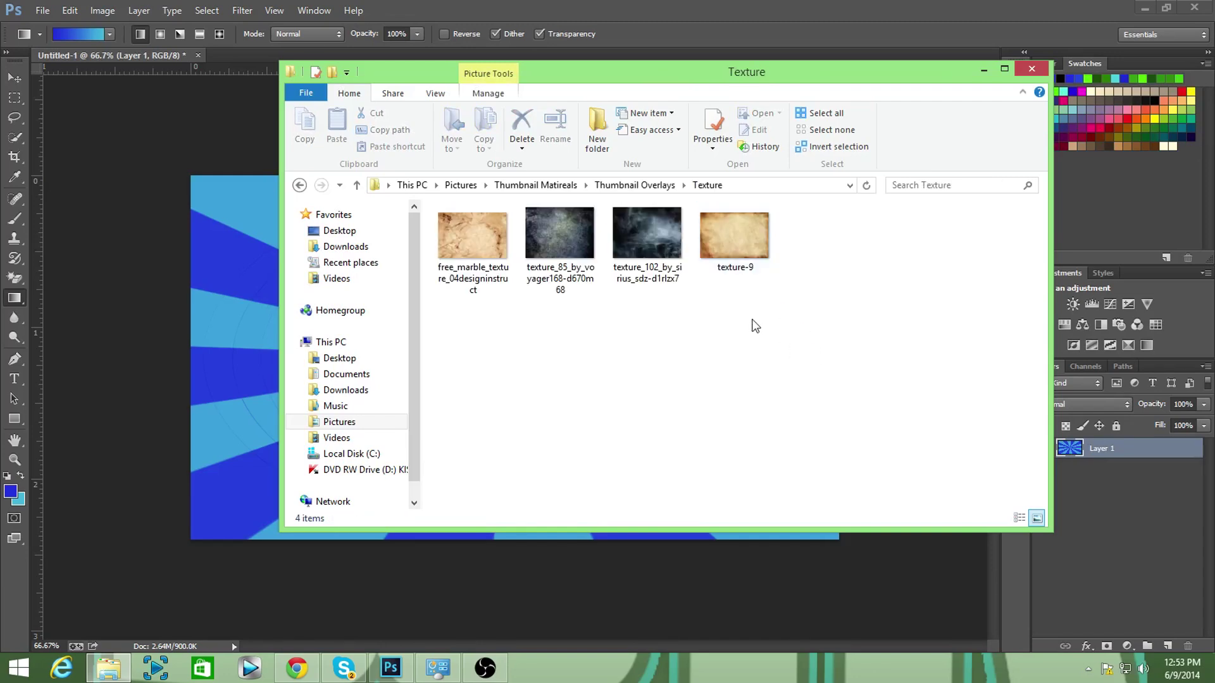
- Place the texture-9 image into the document and stretch it horizontally to 27.10% width so it covers the whole canvas
drag(683, 63, 805, 46)
click(843, 239)
drag(858, 233, 267, 351)
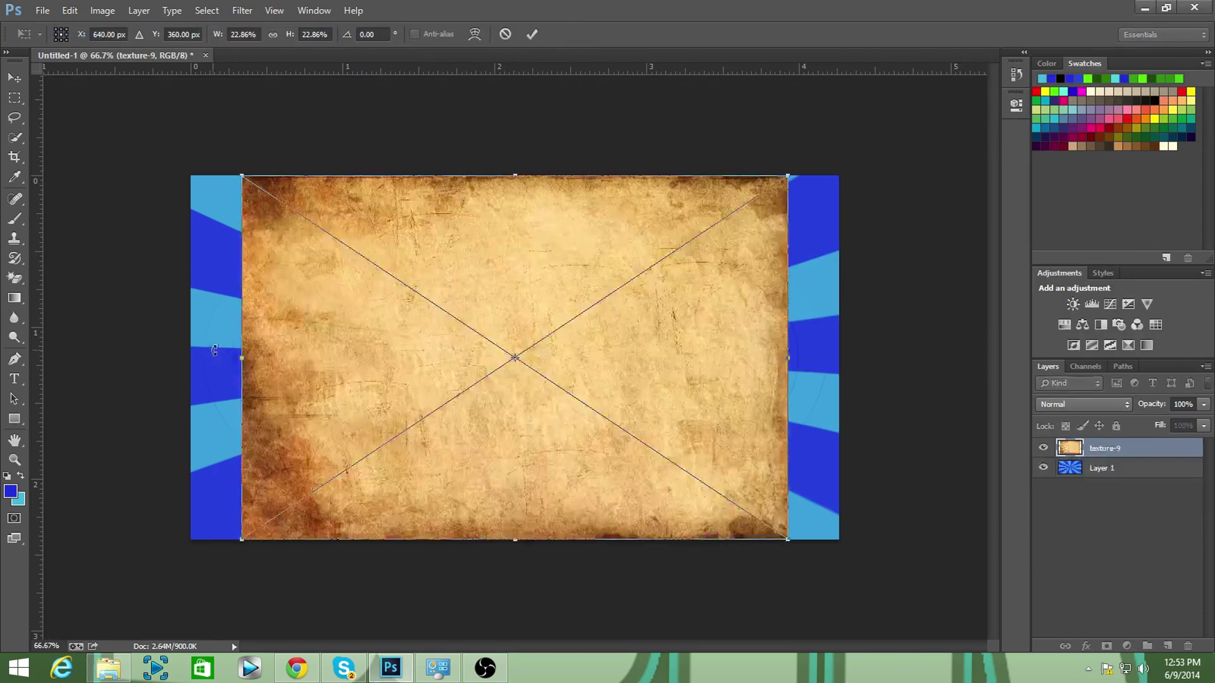
drag(238, 358, 191, 358)
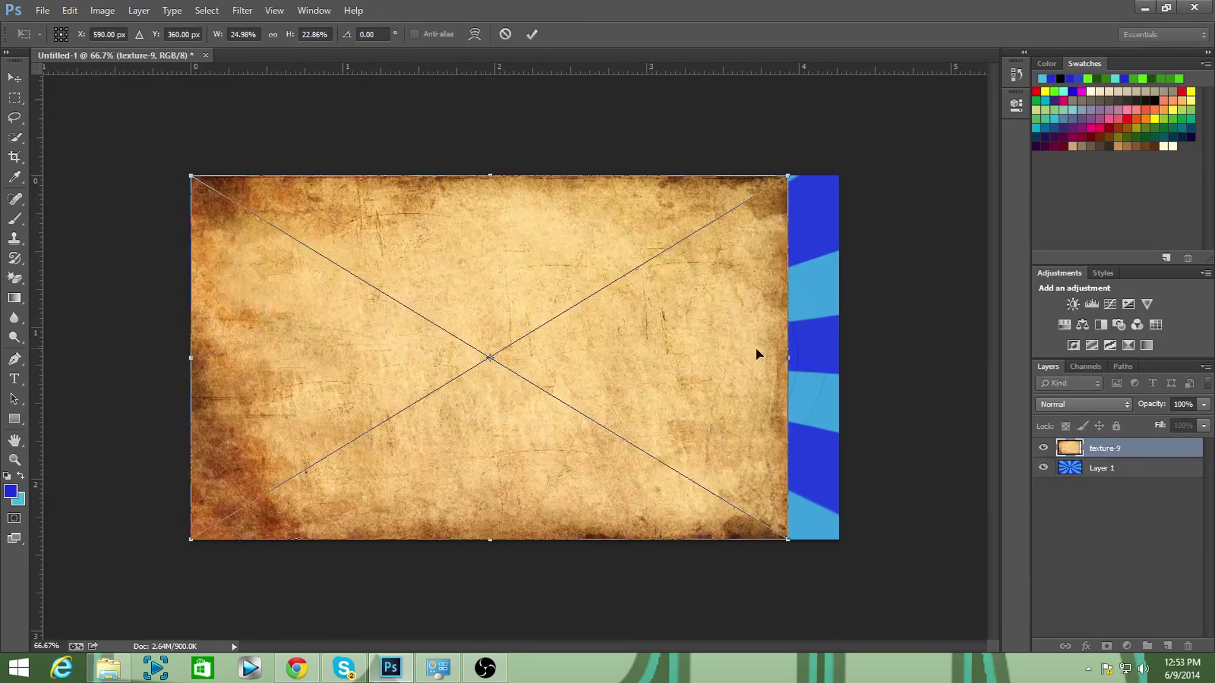
drag(794, 358, 839, 358)
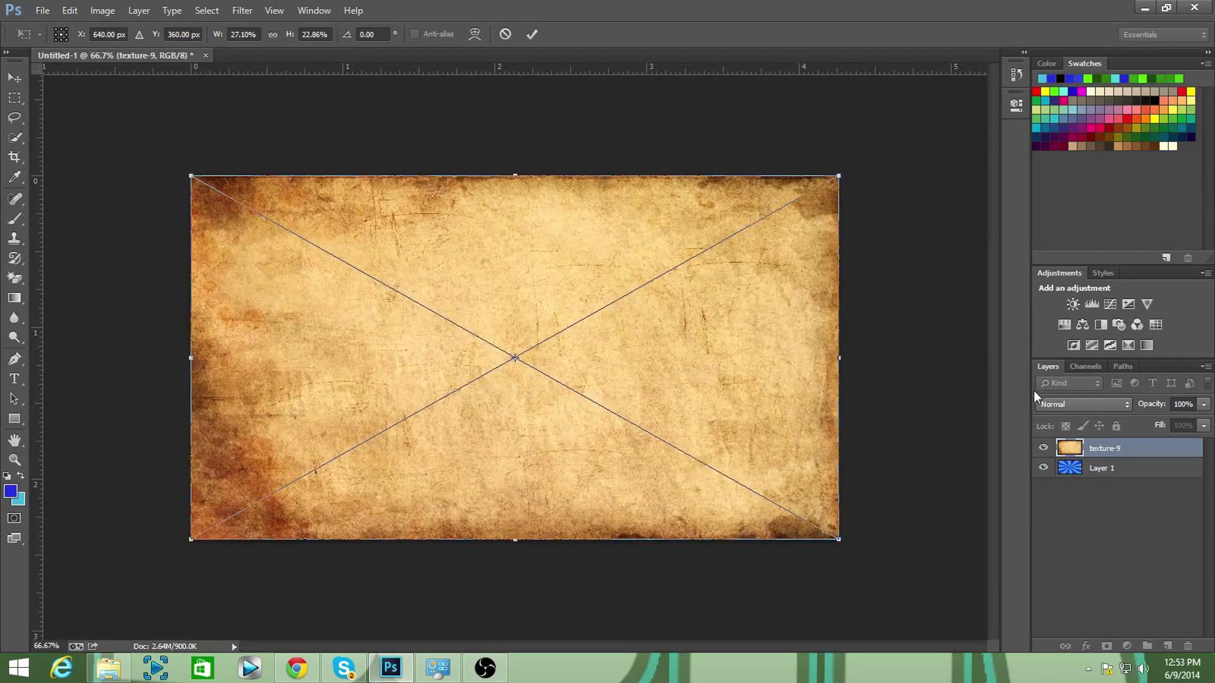
click(531, 35)
key(g)
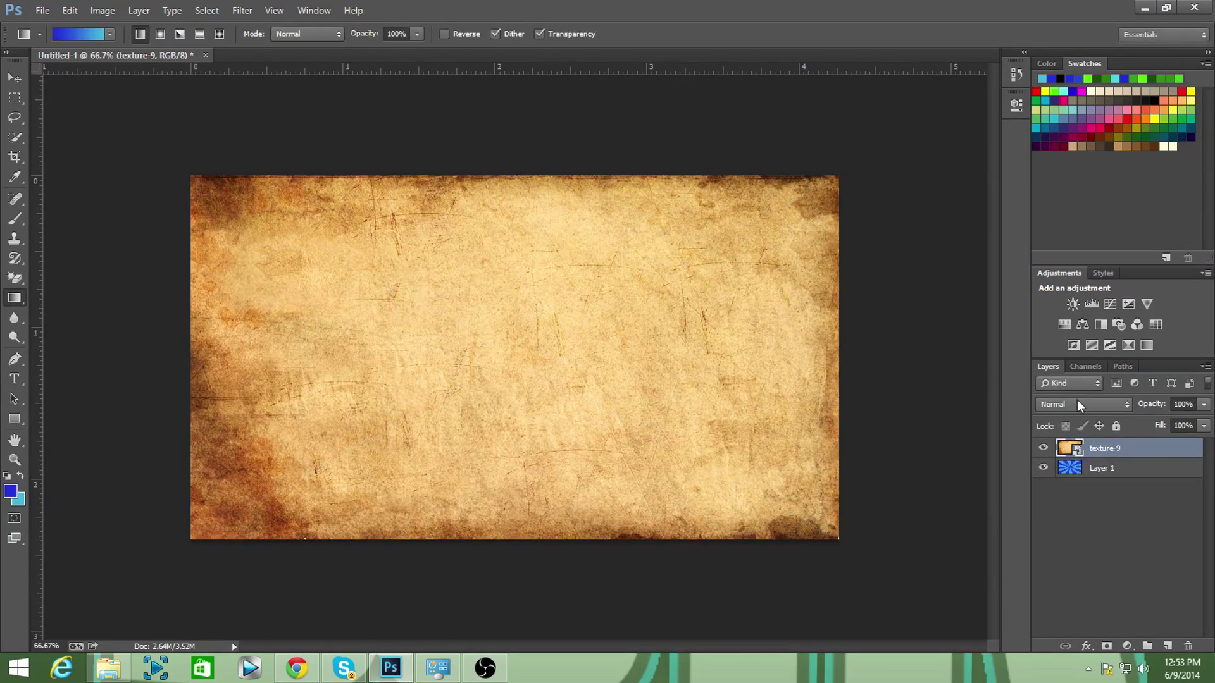
- Set the texture-9 layer's blend mode to Overlay and merge it with the sunburst layer
click(1083, 404)
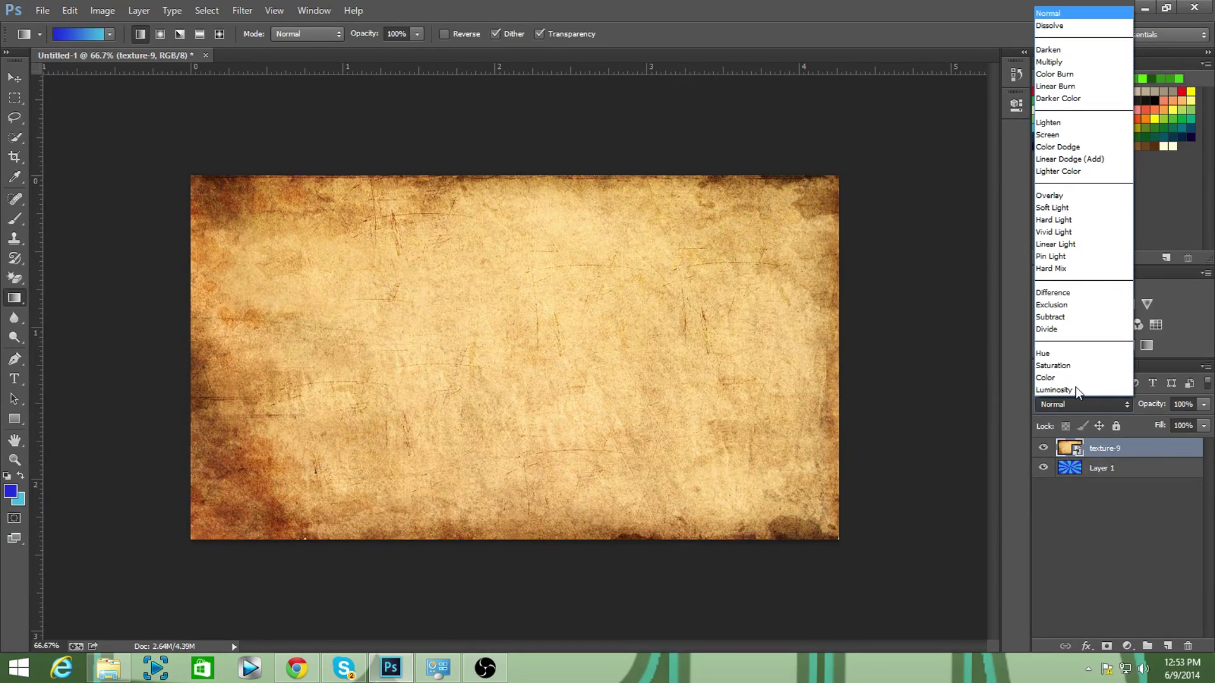
click(1056, 193)
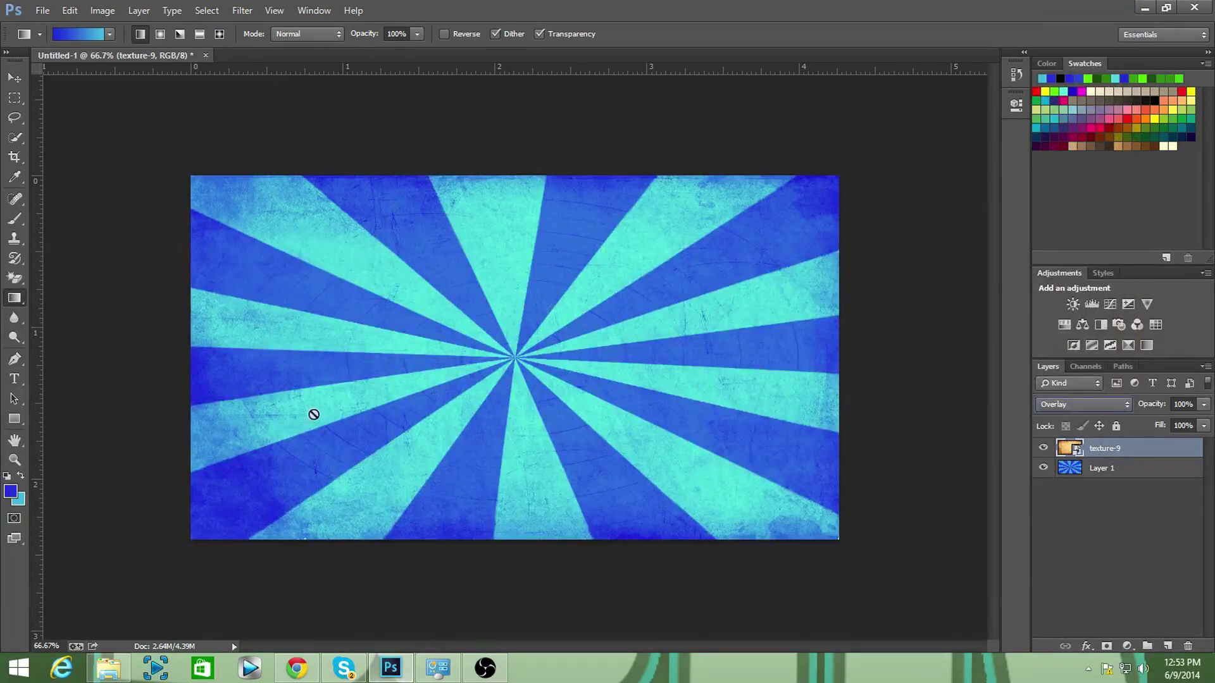
click(1141, 473)
click(1145, 452)
shift+click(1141, 473)
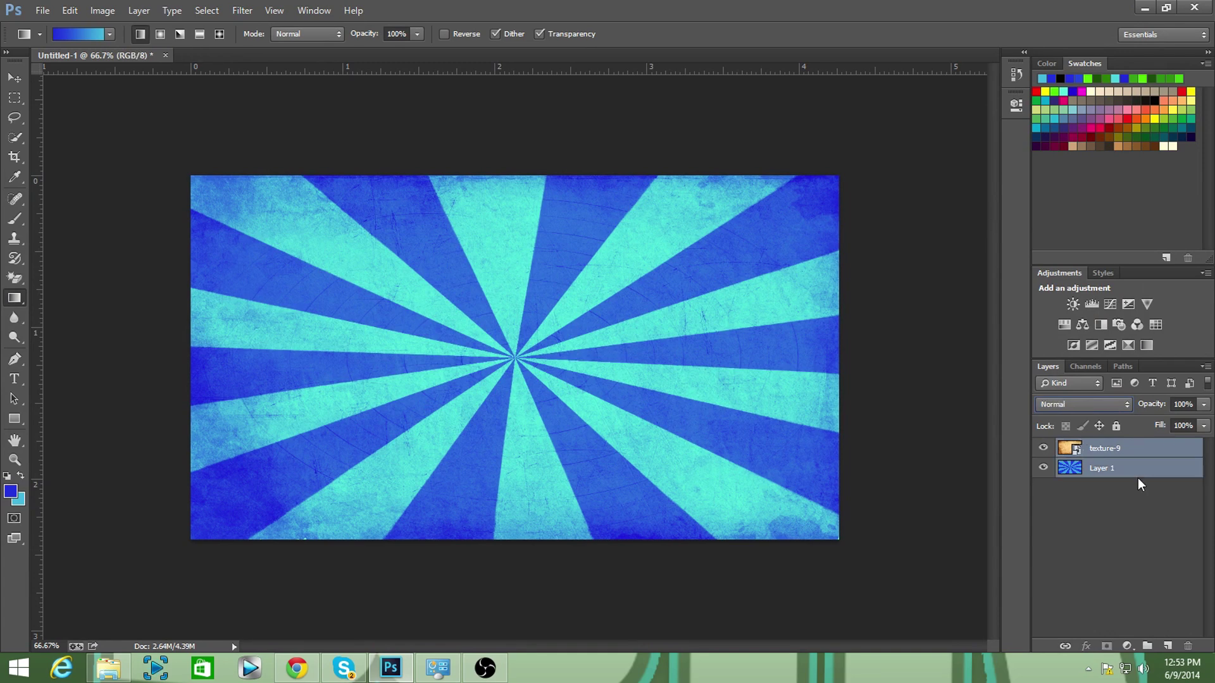
key(ctrl+e)
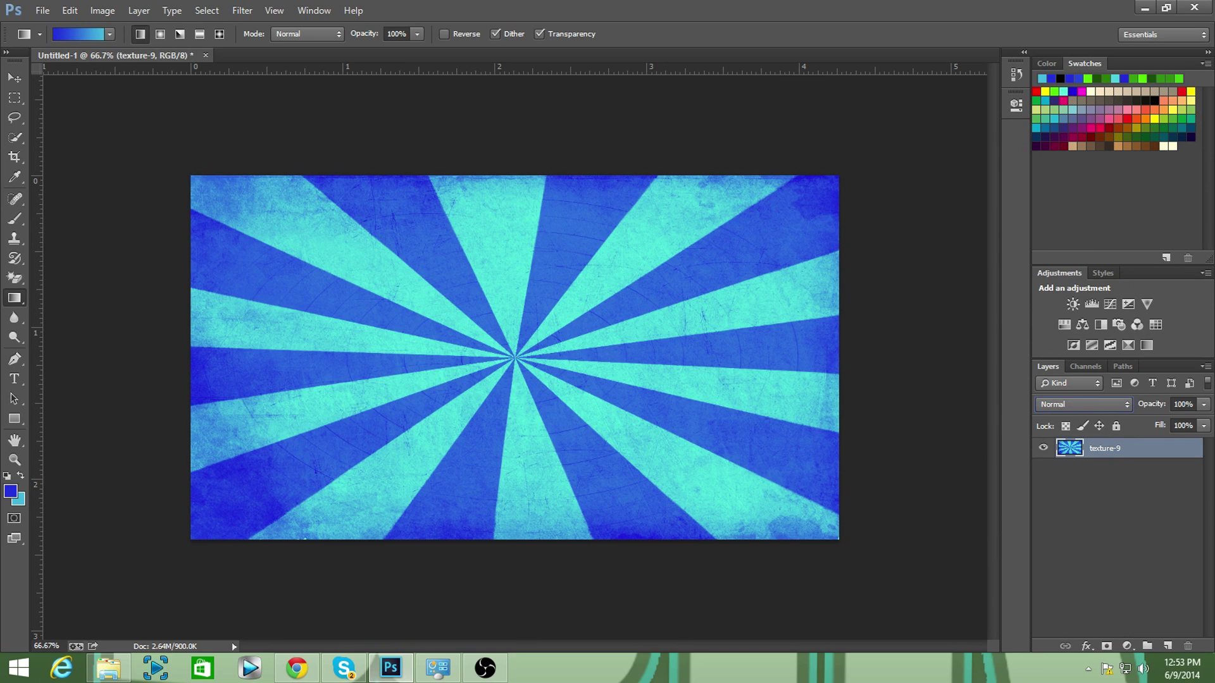
mouse_move(120, 670)
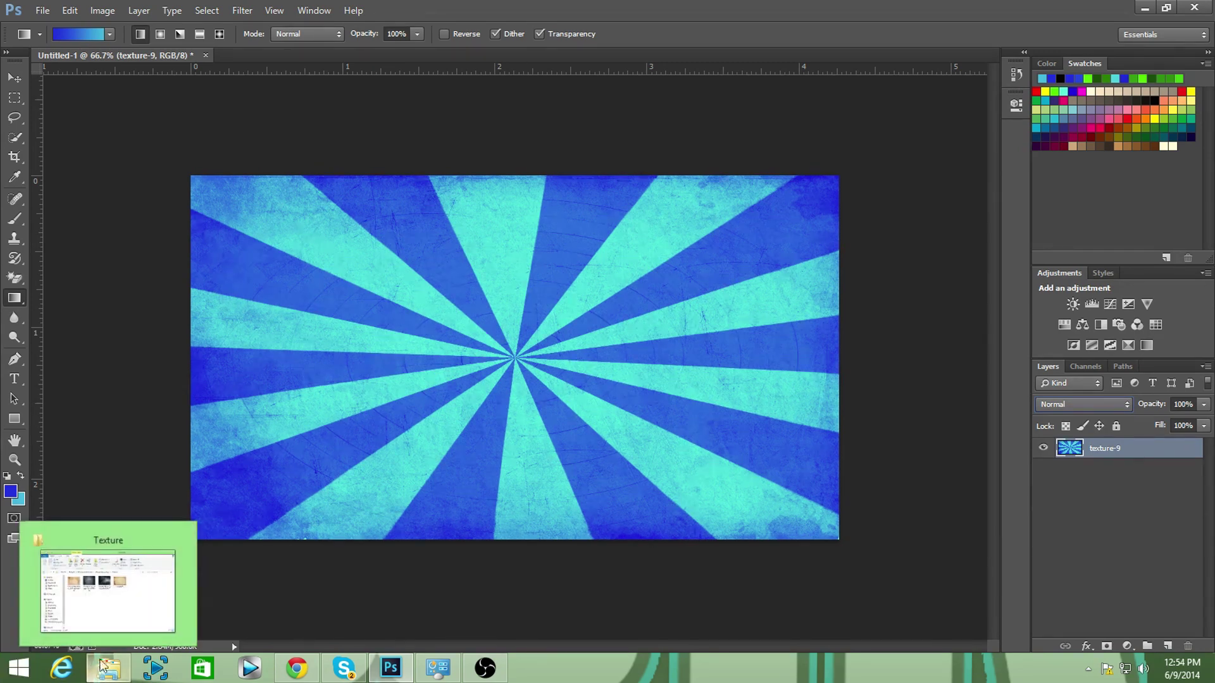
click(104, 585)
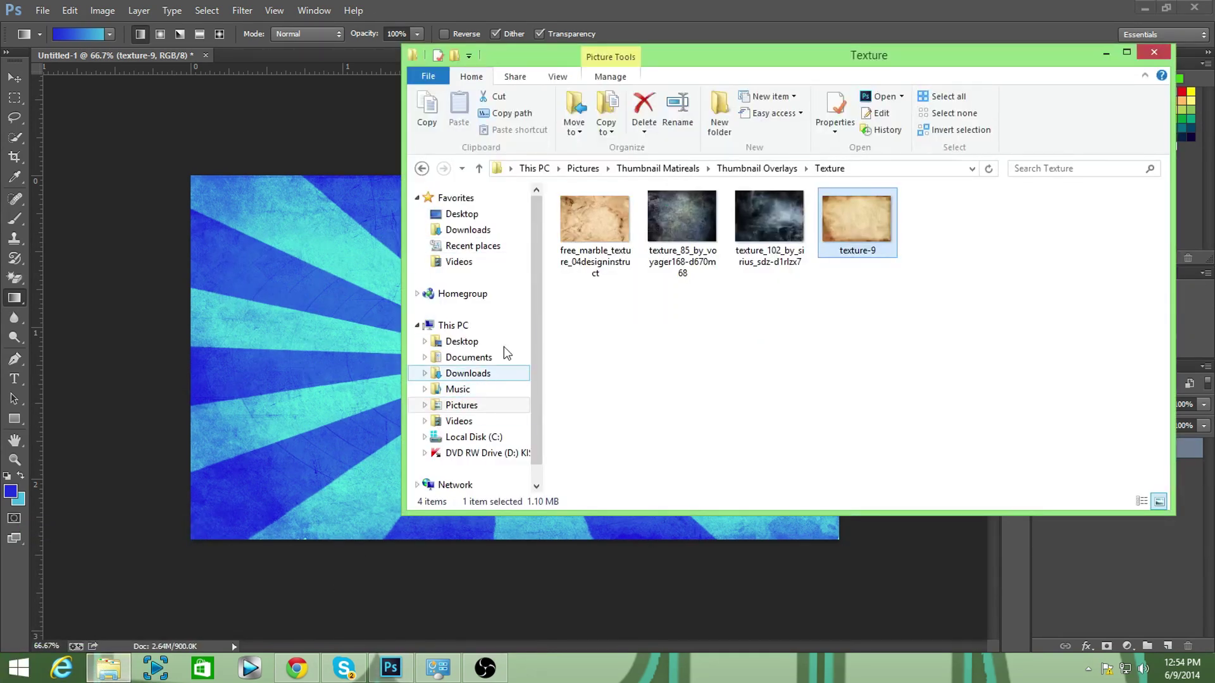
click(1105, 54)
- Try adding the text "PHOTO" near the canvas's upper edge in BadaBoom BB at 90 pt
key(t)
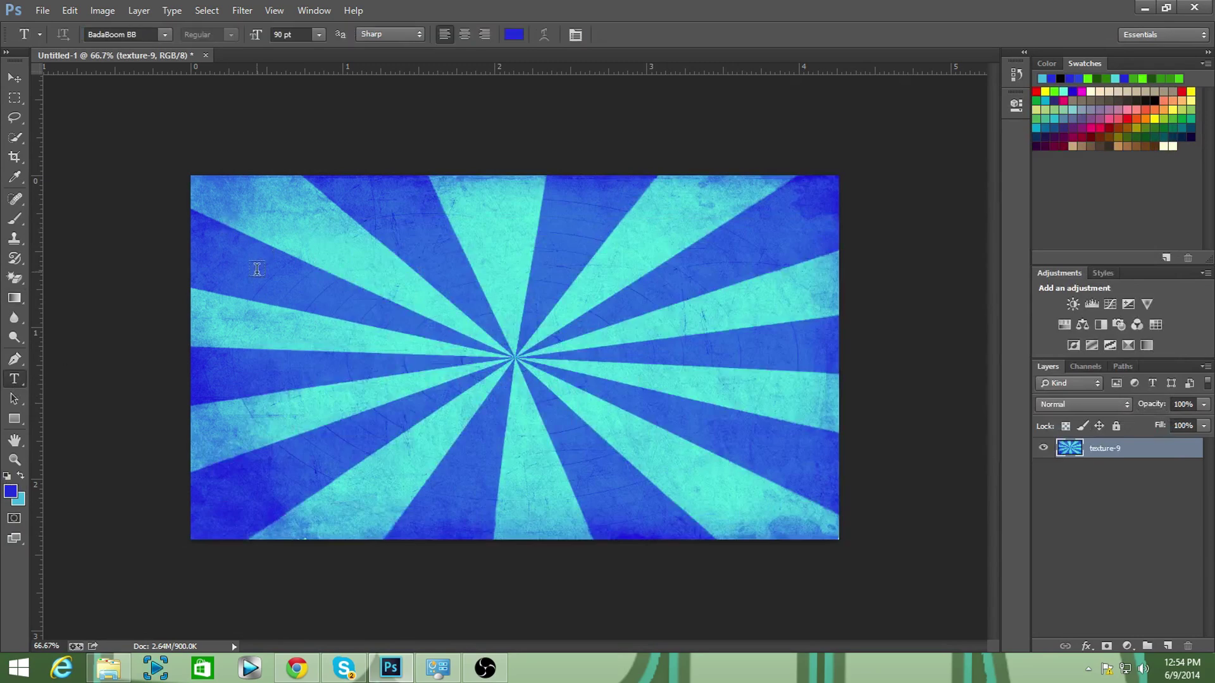
click(256, 271)
text(P)
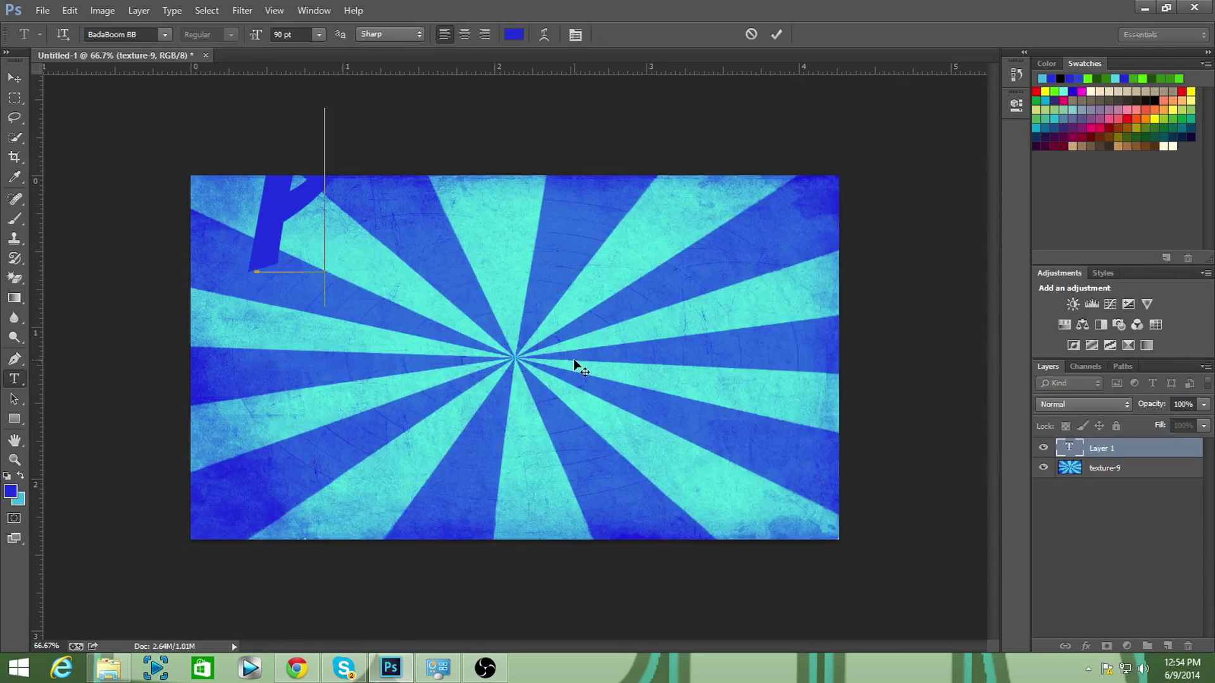
text(HOTO)
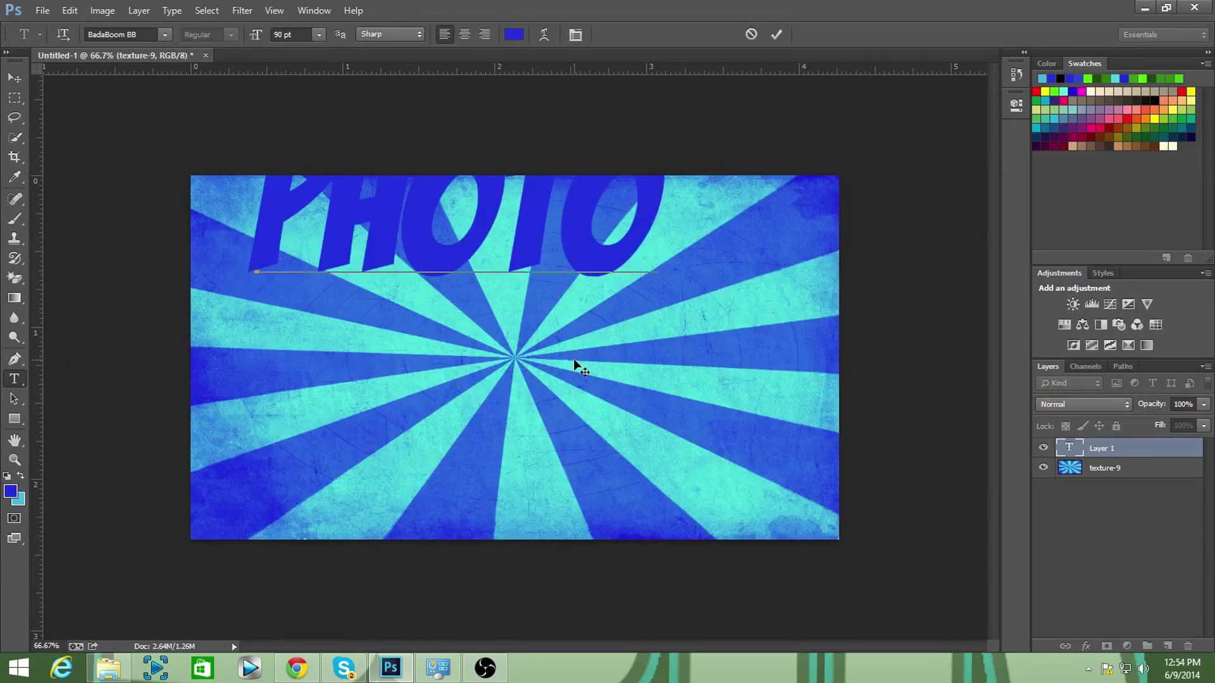
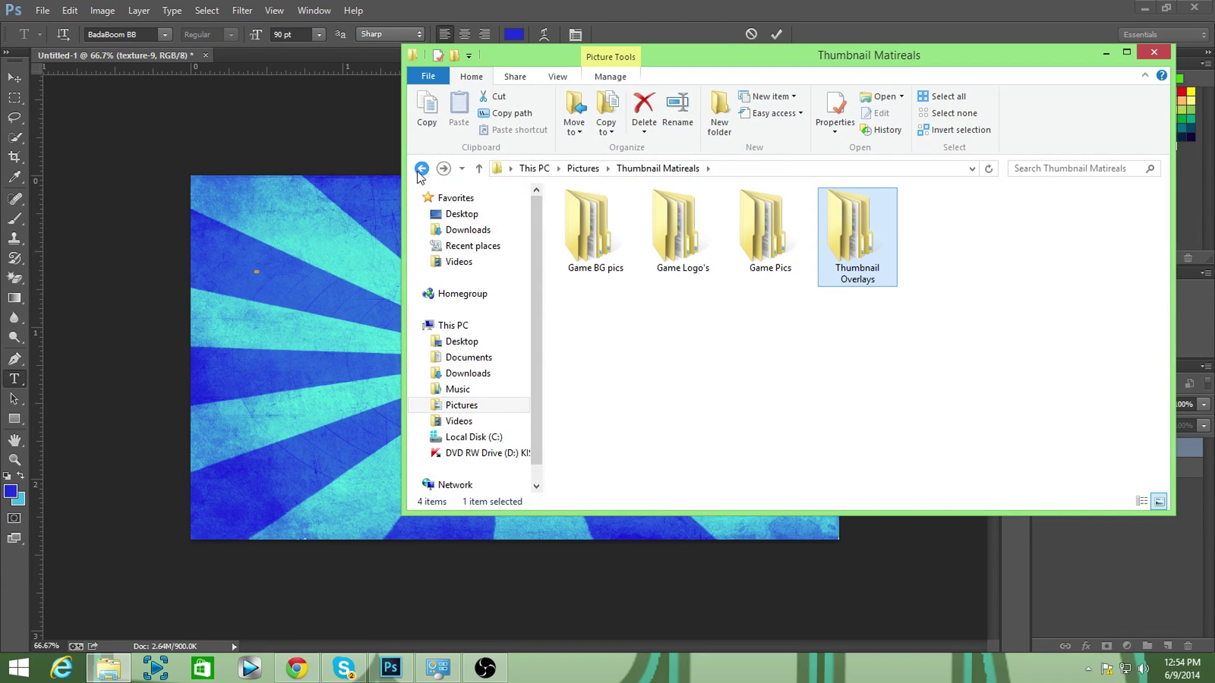
- Place the cod_bo2_logo image from the Black Ops 2 folder under Game Logo's in the centre of the canvas
double_click(677, 227)
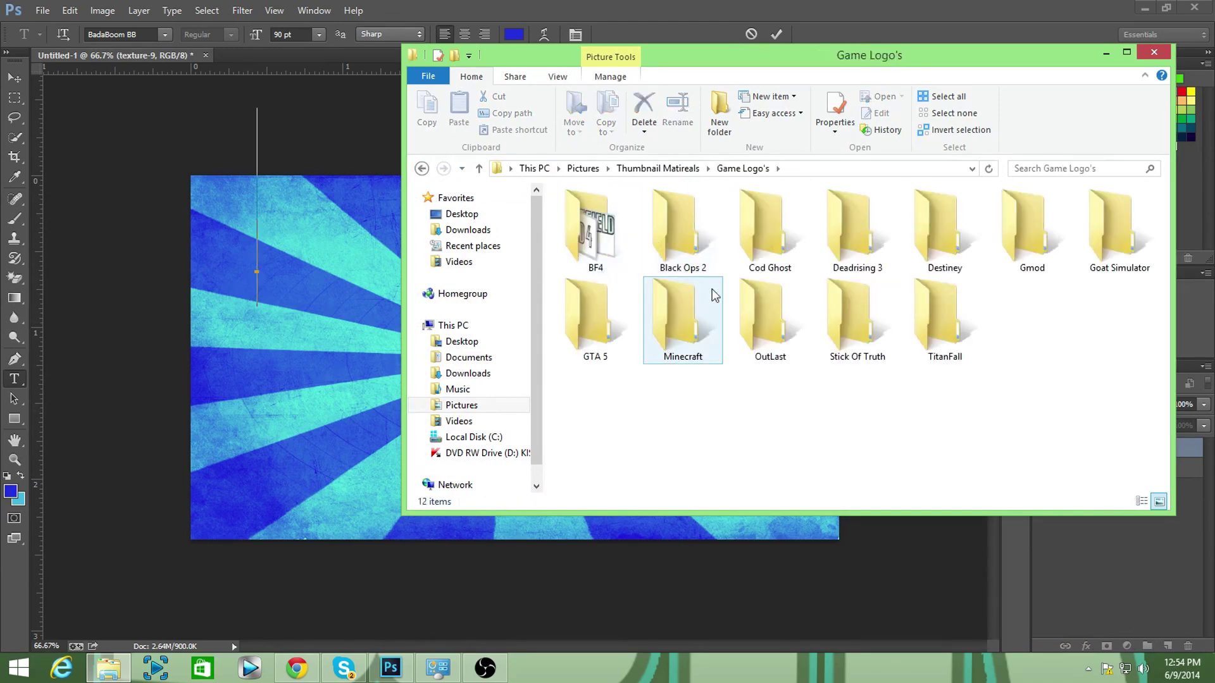
double_click(702, 247)
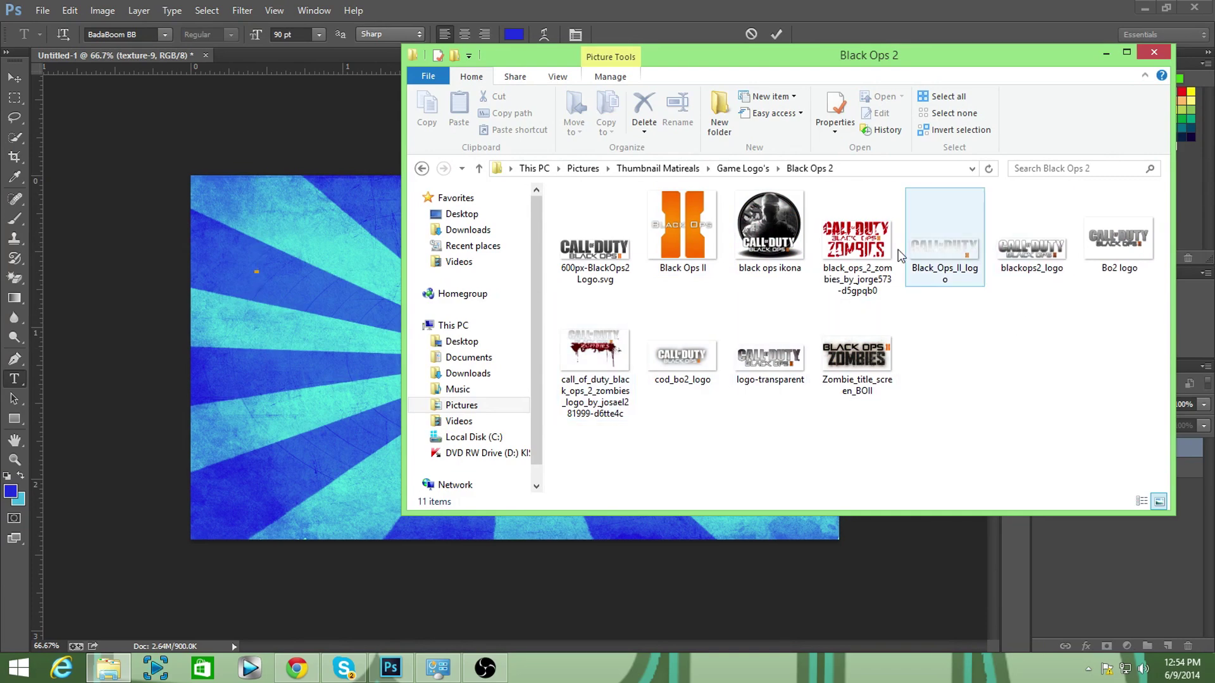
drag(682, 355, 265, 297)
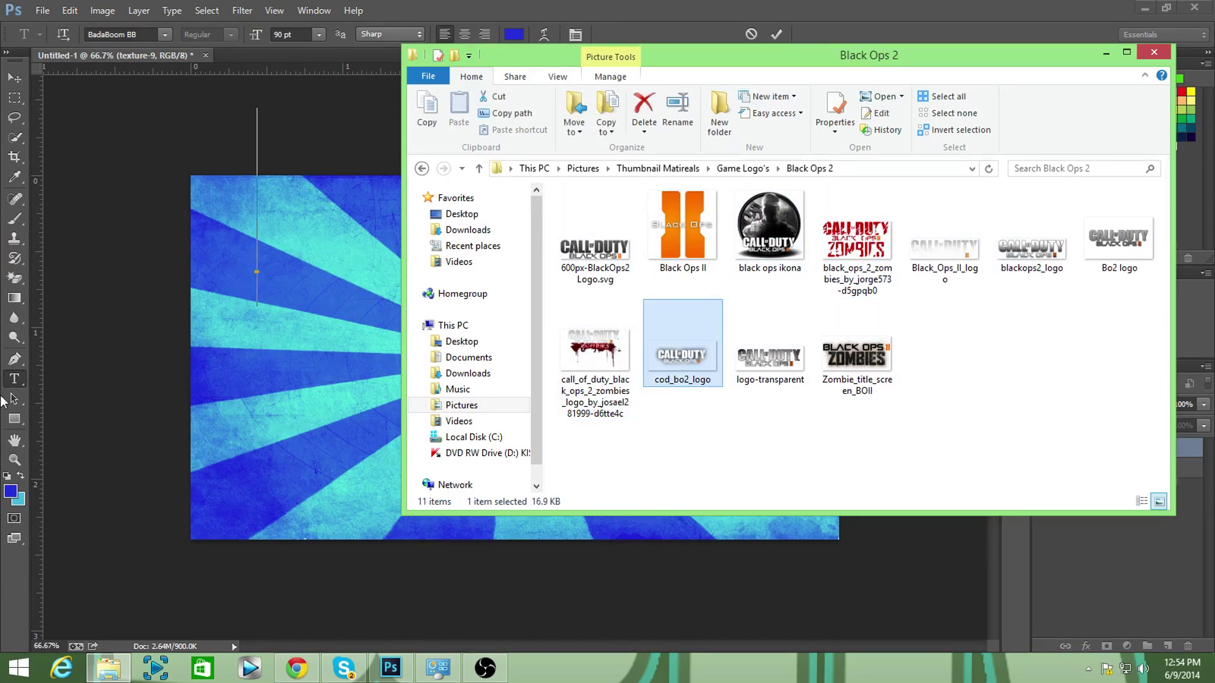
click(14, 398)
click(109, 668)
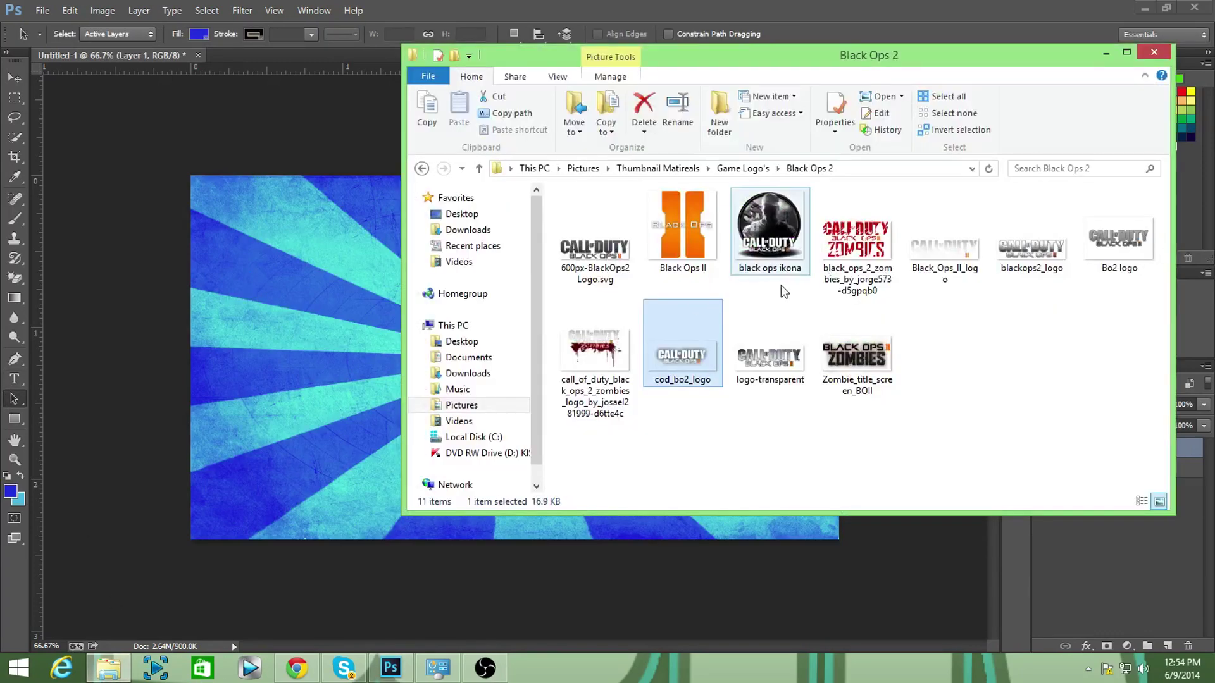
drag(690, 333, 278, 459)
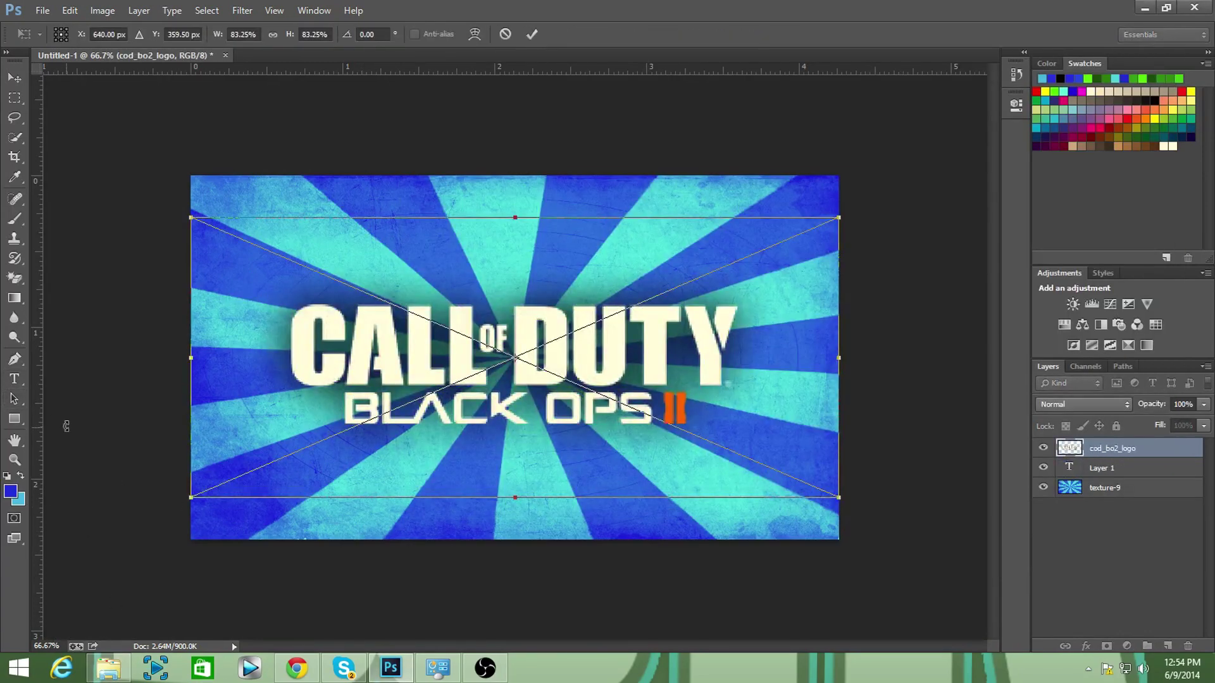
click(13, 399)
click(563, 255)
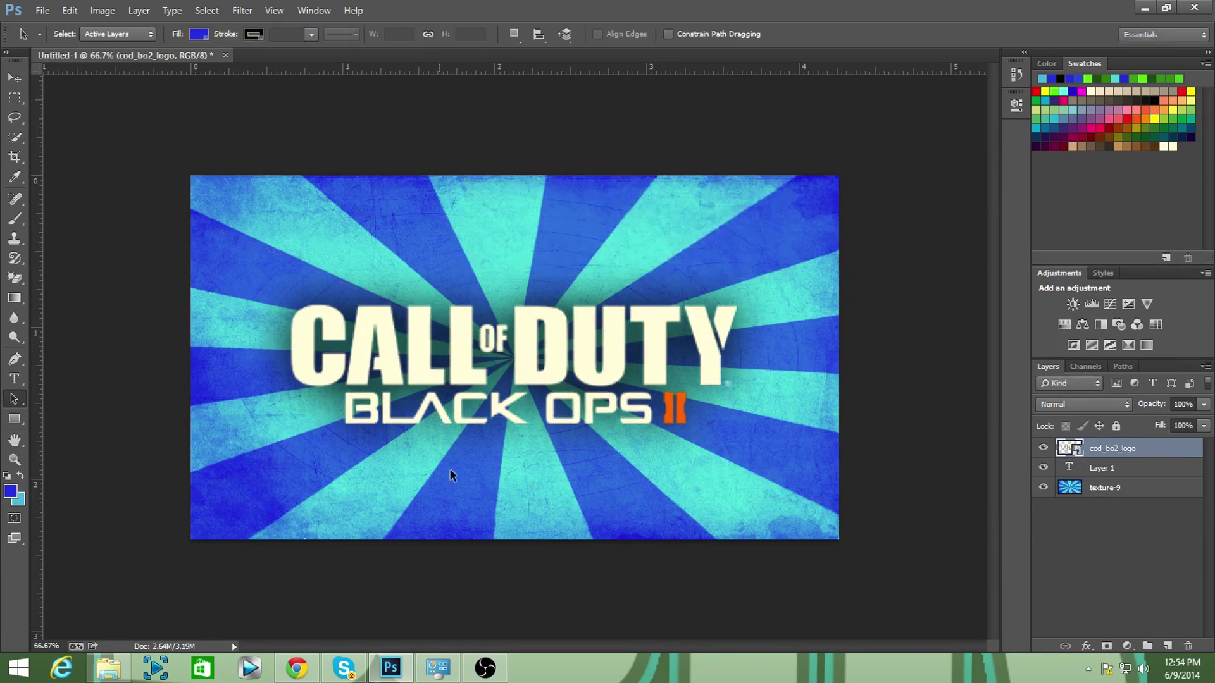
- Switch to File Explorer and open the Text Overlays folder under Thumbnail Matireals, Thumbnail Overlays
click(108, 668)
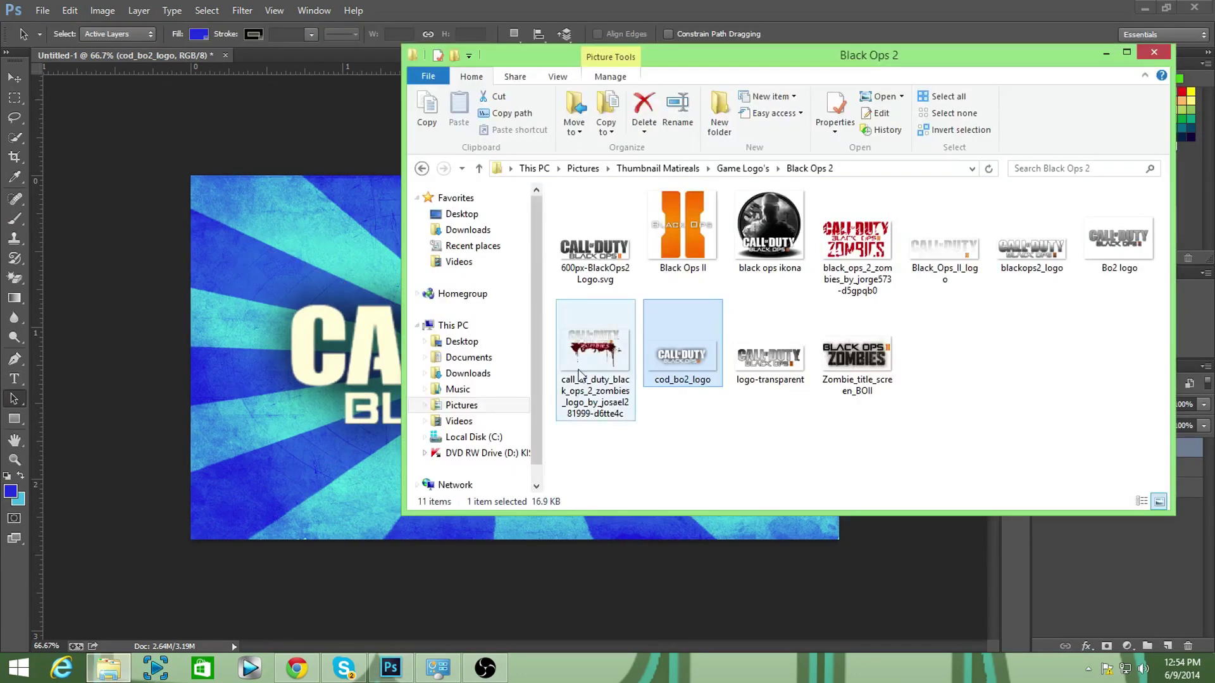
click(422, 169)
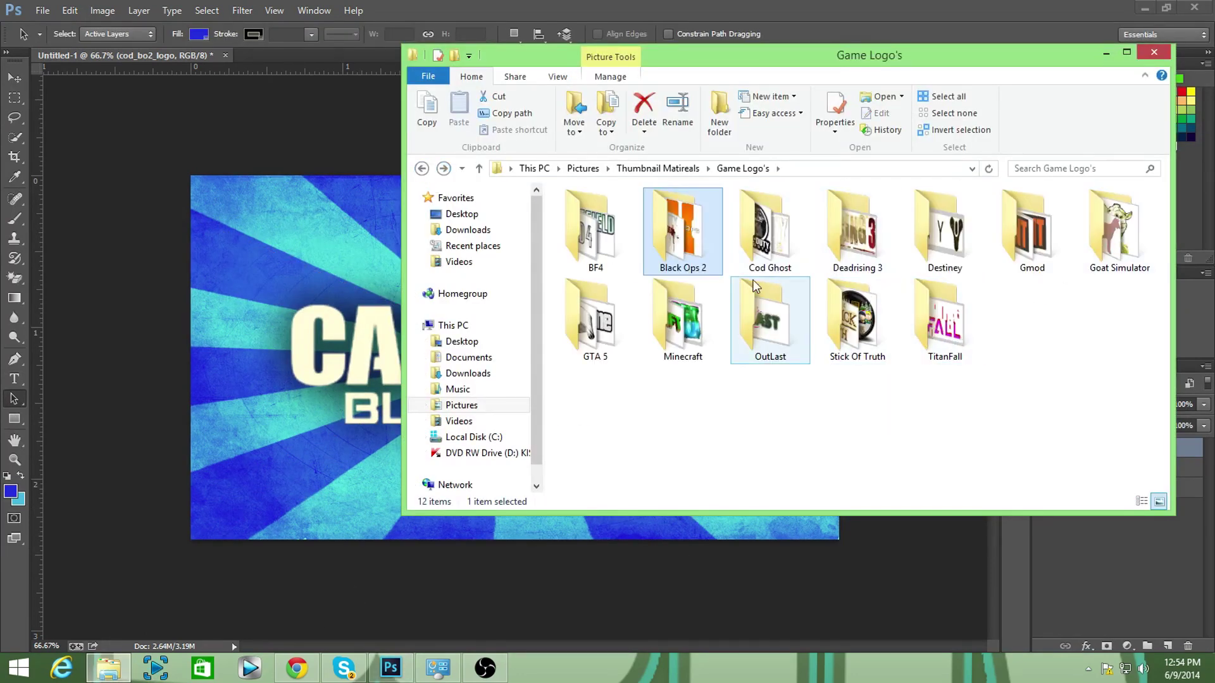
click(422, 169)
click(422, 169)
click(422, 169)
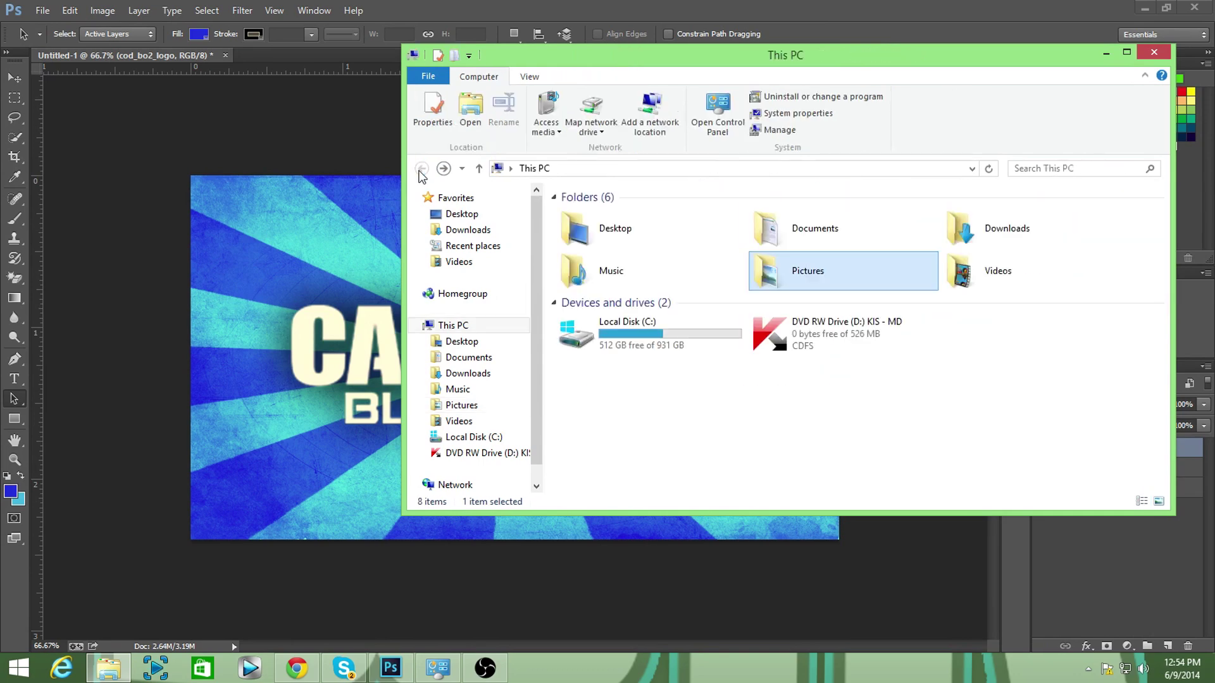
click(444, 168)
click(444, 168)
click(877, 234)
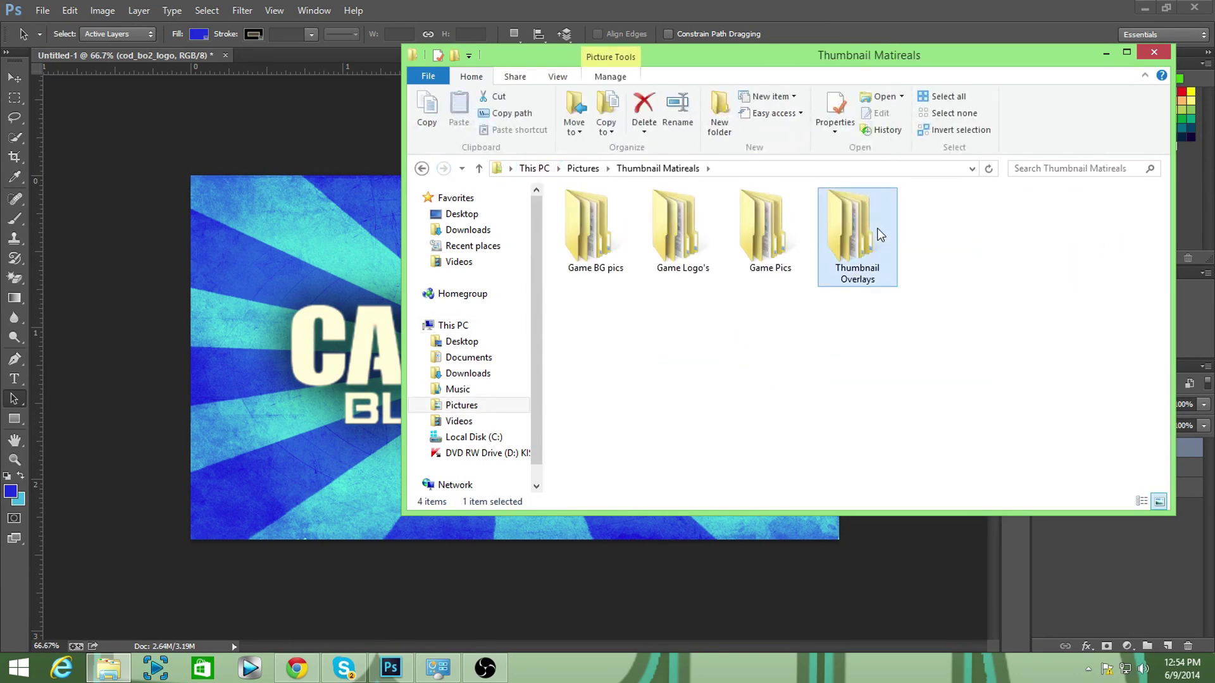
double_click(877, 234)
double_click(788, 243)
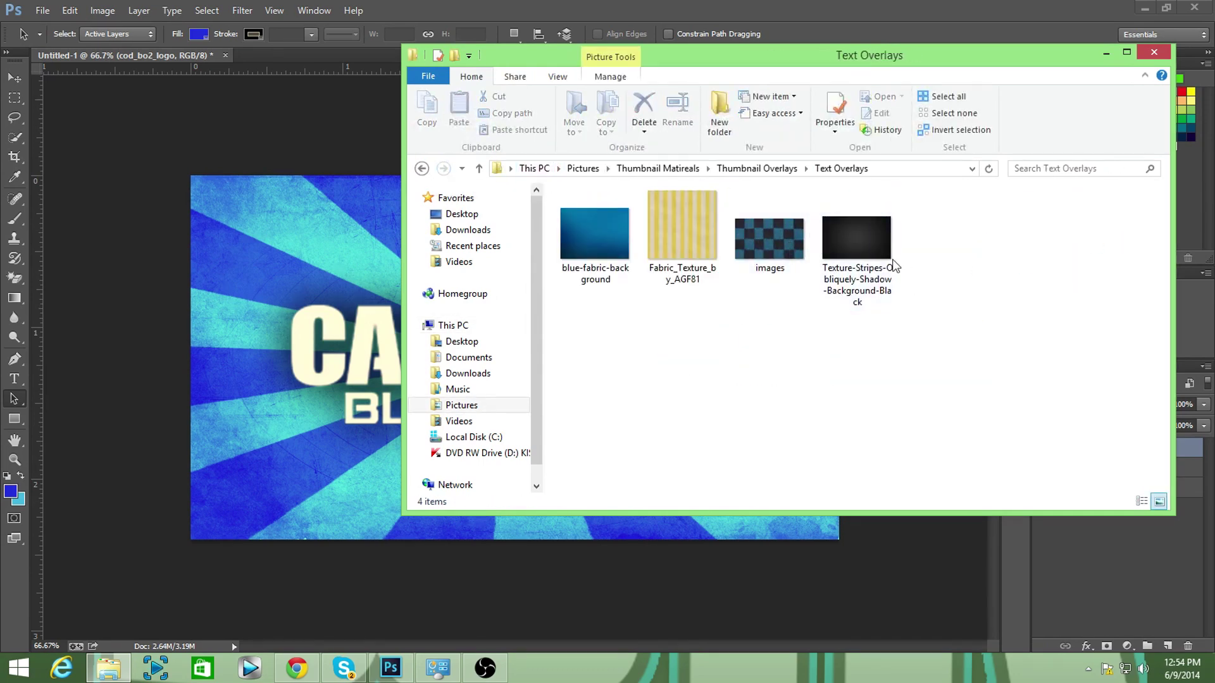
- Place the blue-fabric-background image over the logo, scaled to about 21% width and 9% height so it covers the lettering
drag(595, 236, 193, 348)
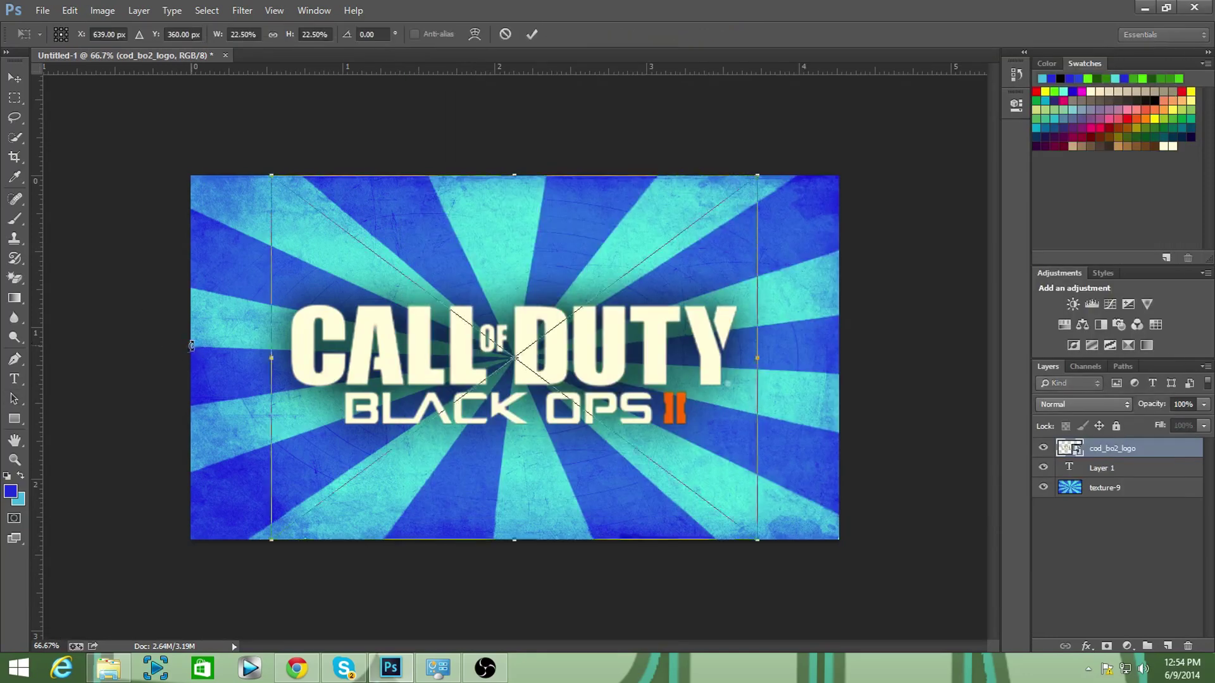
drag(272, 540, 293, 433)
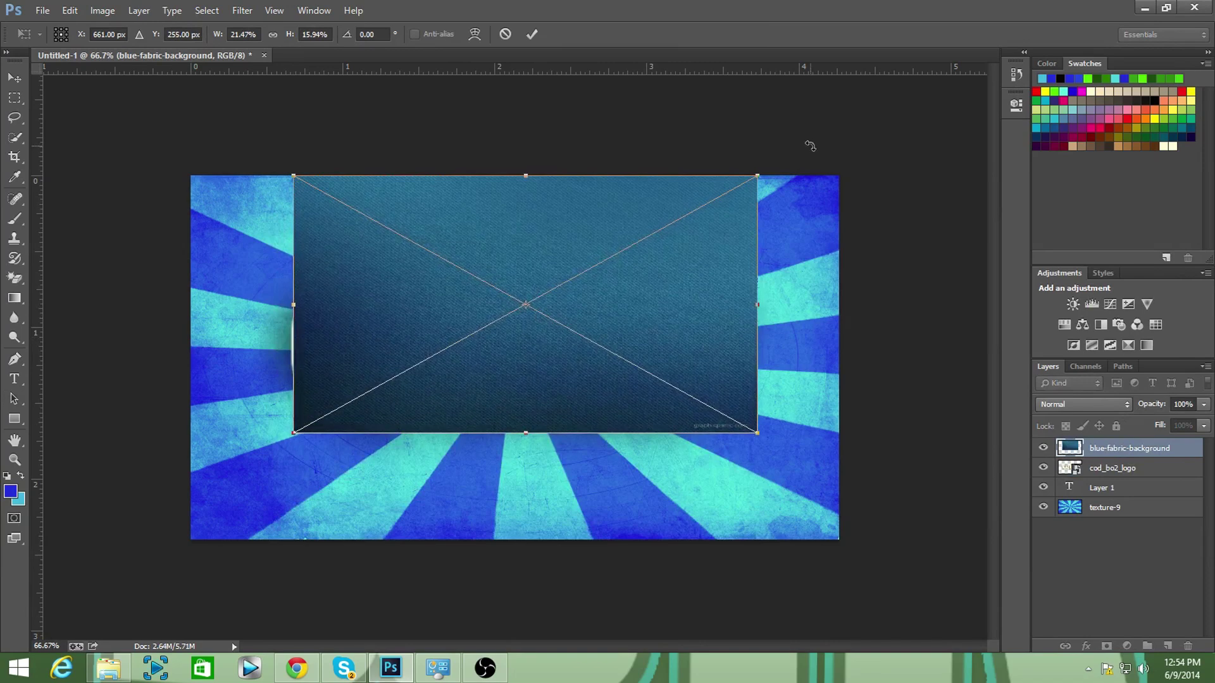
drag(756, 175, 750, 283)
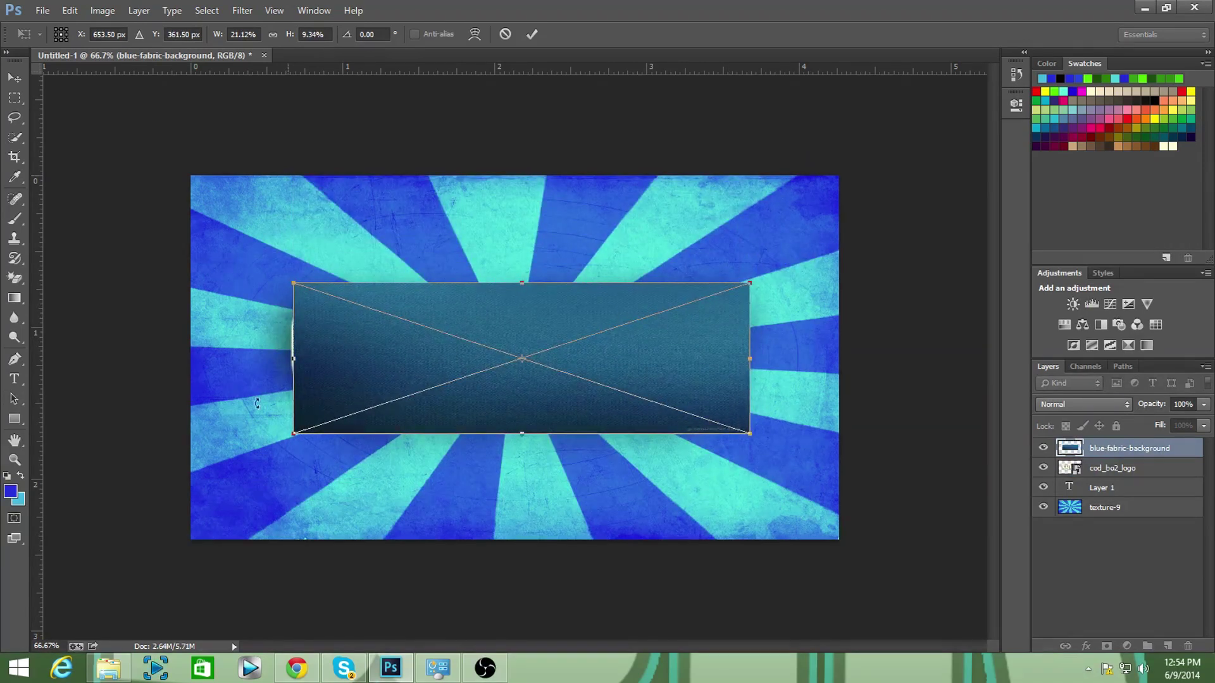
drag(382, 377, 372, 378)
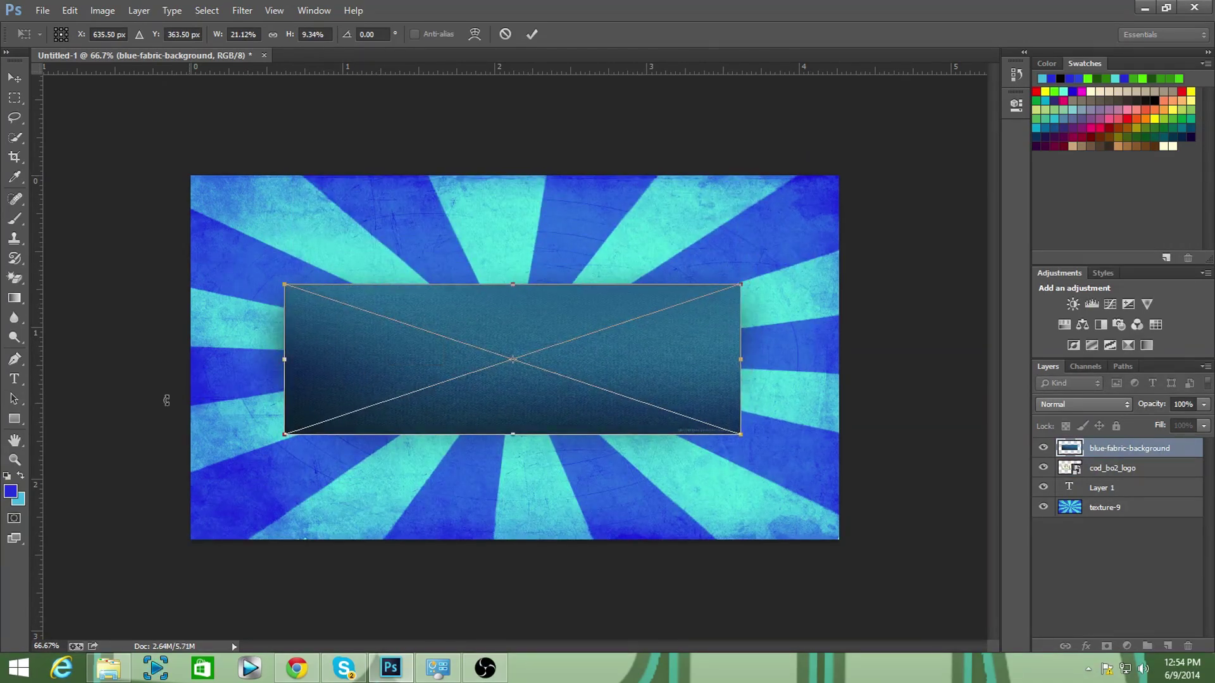
click(13, 399)
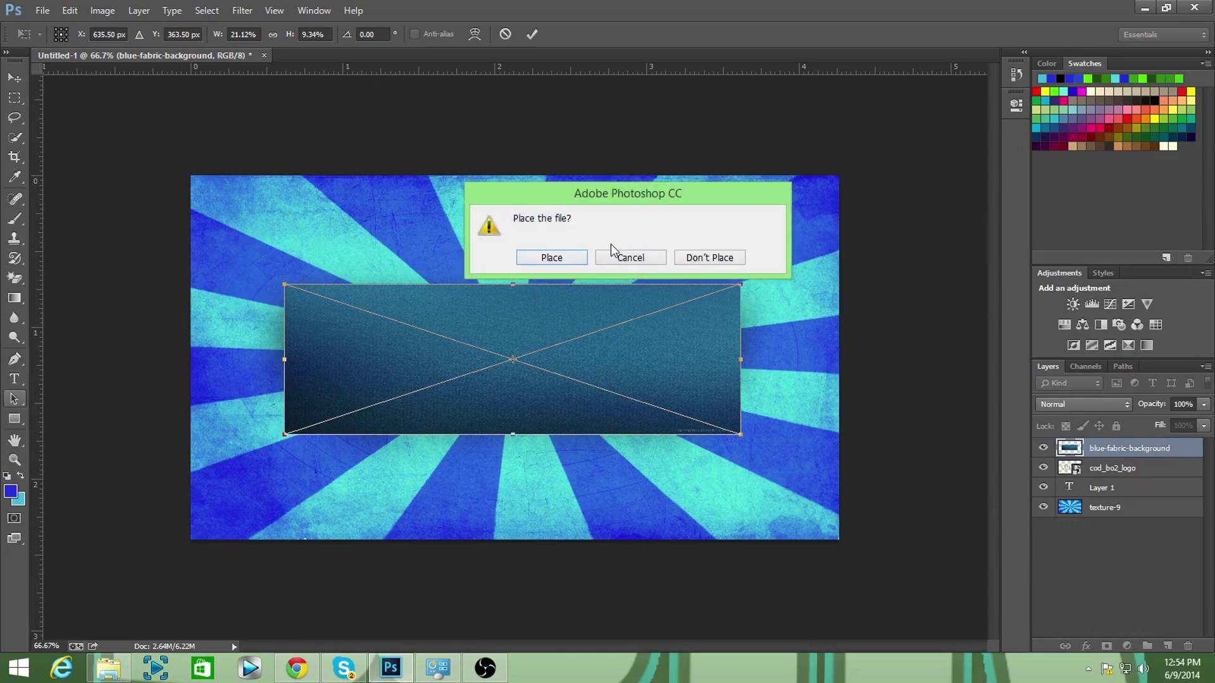
key(Return)
right_click(1173, 453)
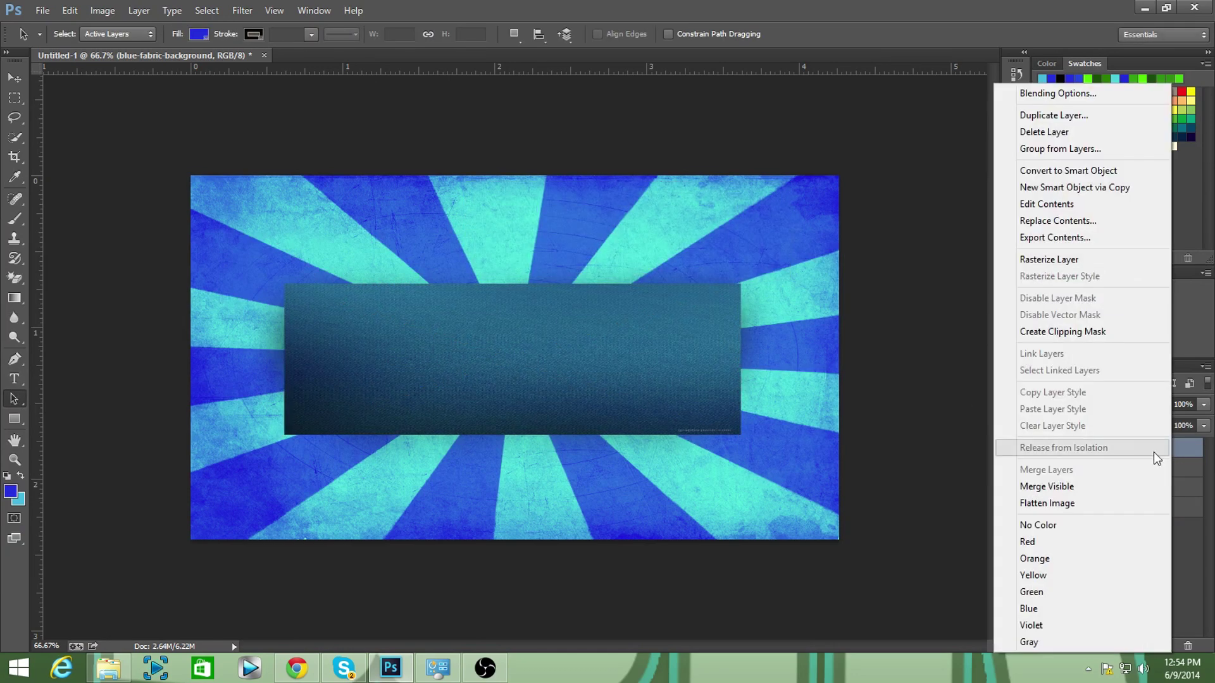
key(Escape)
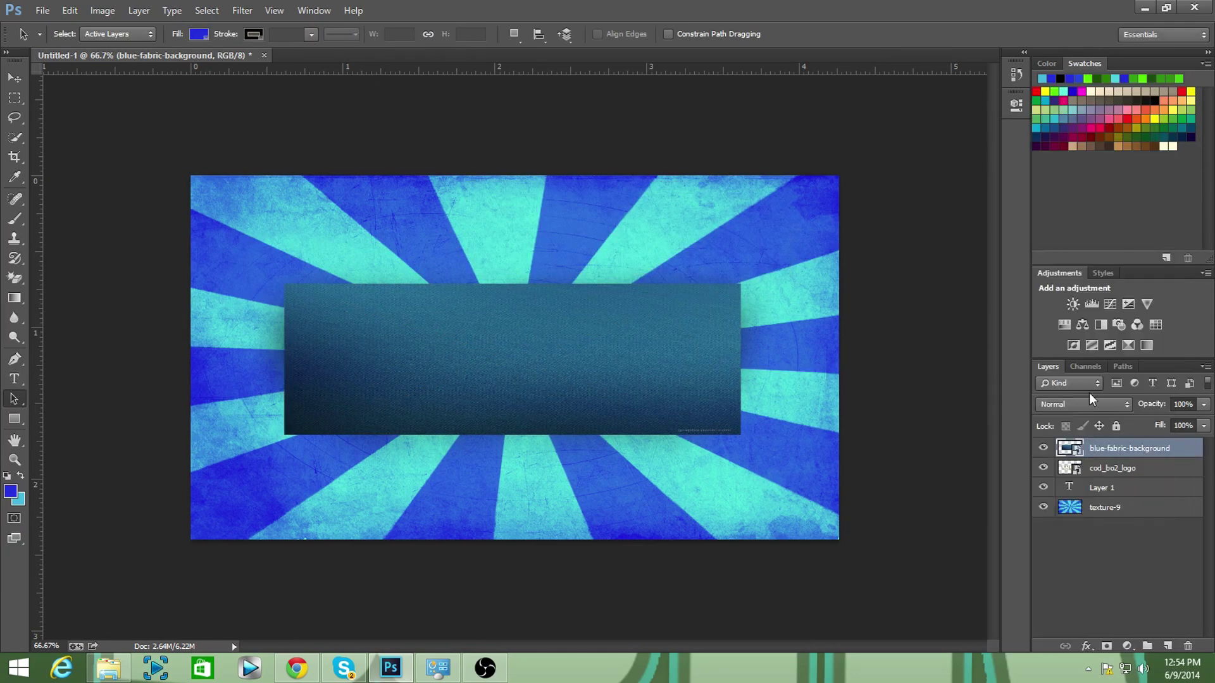
- Add a Hue/Saturation adjustment with Saturation -100 and clip it to the blue-fabric-background layer
click(1064, 325)
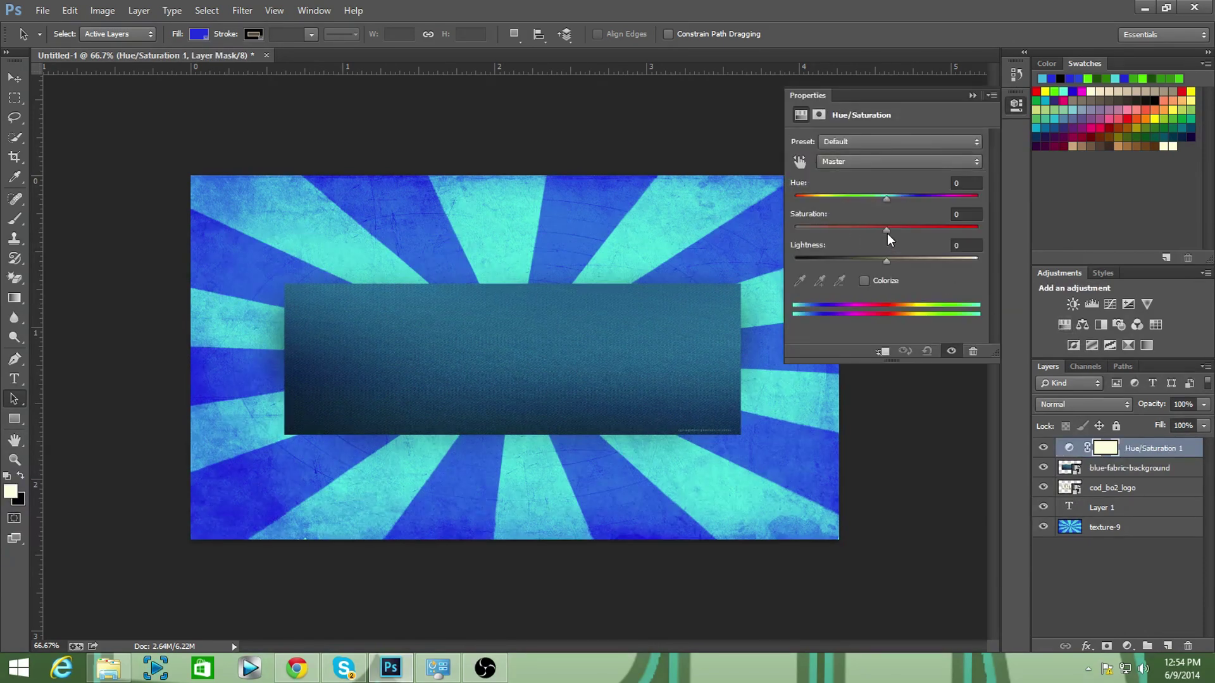
drag(886, 232, 708, 237)
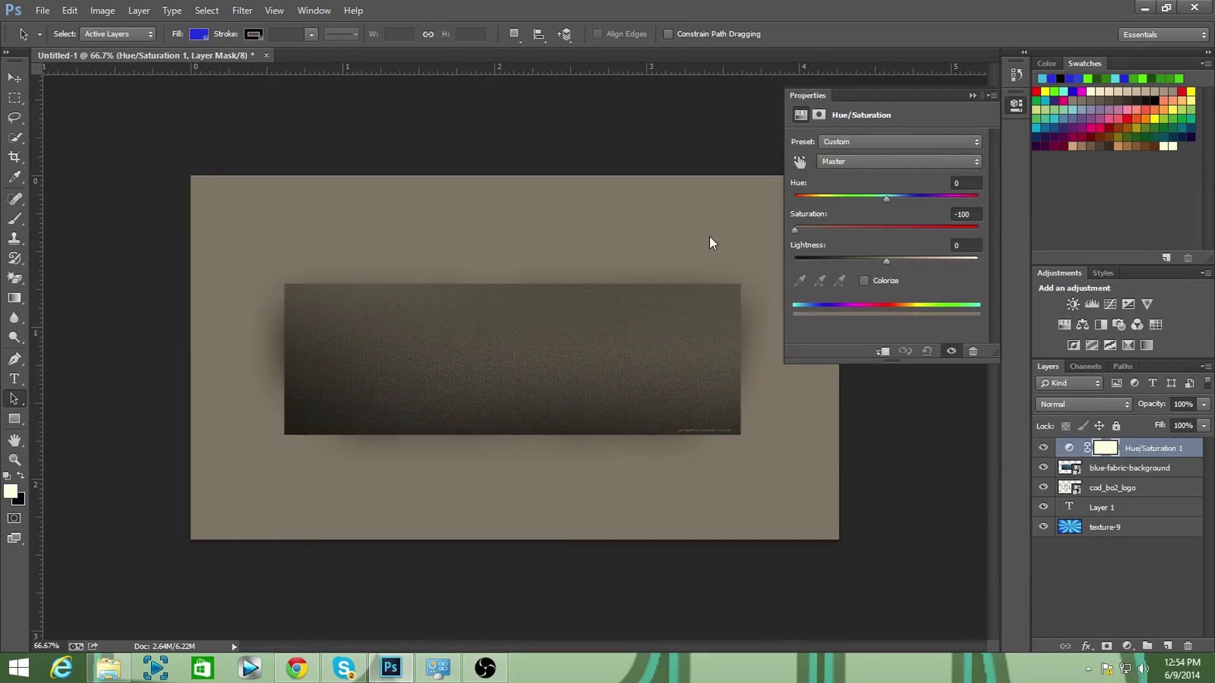
click(884, 351)
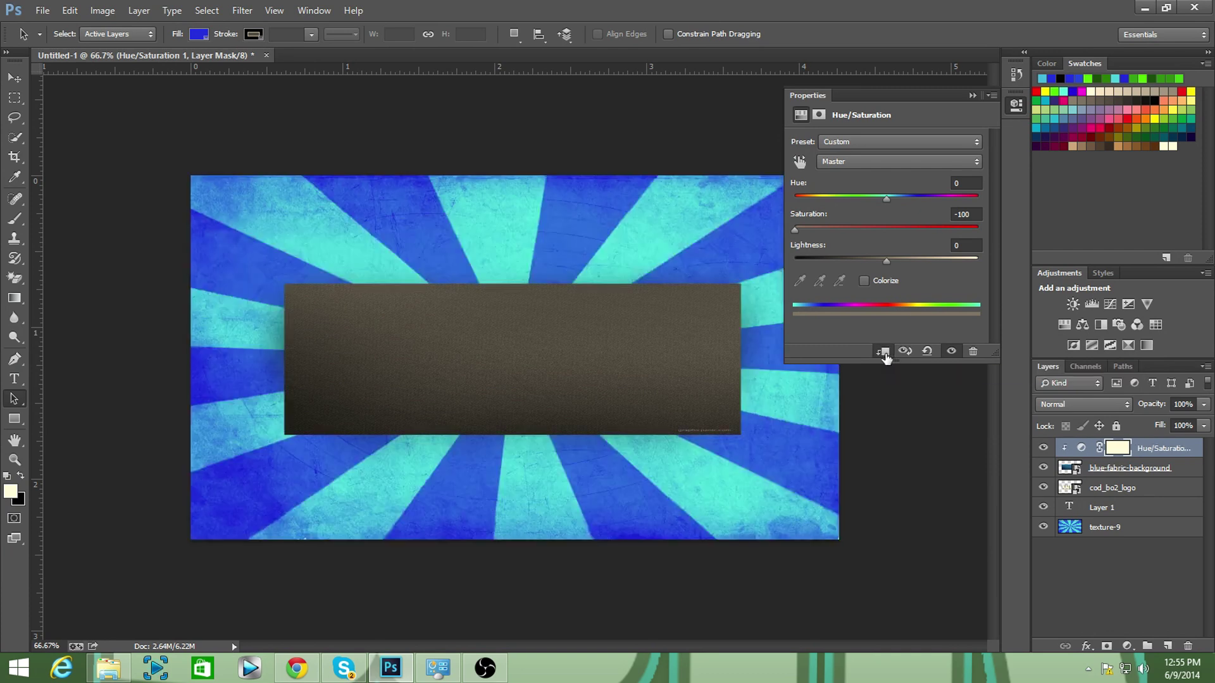
- Clip the blue-fabric-background layer to the cod_bo2_logo layer
click(972, 95)
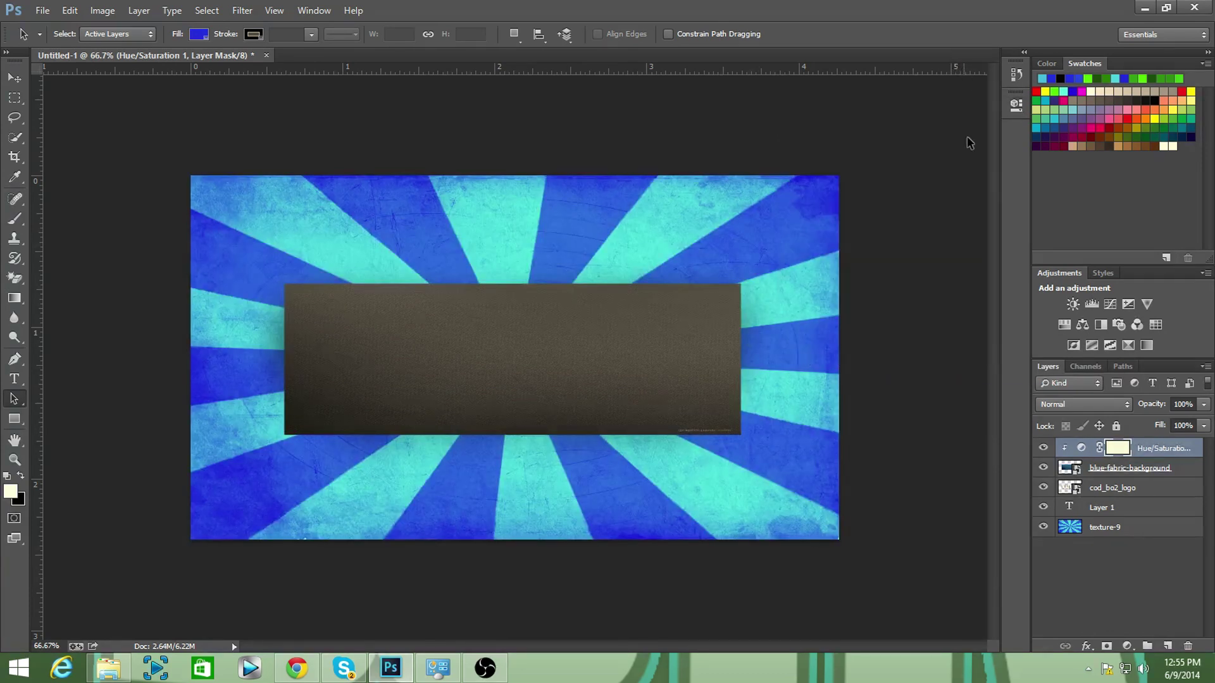
ctrl+click(1178, 475)
ctrl+click(1187, 451)
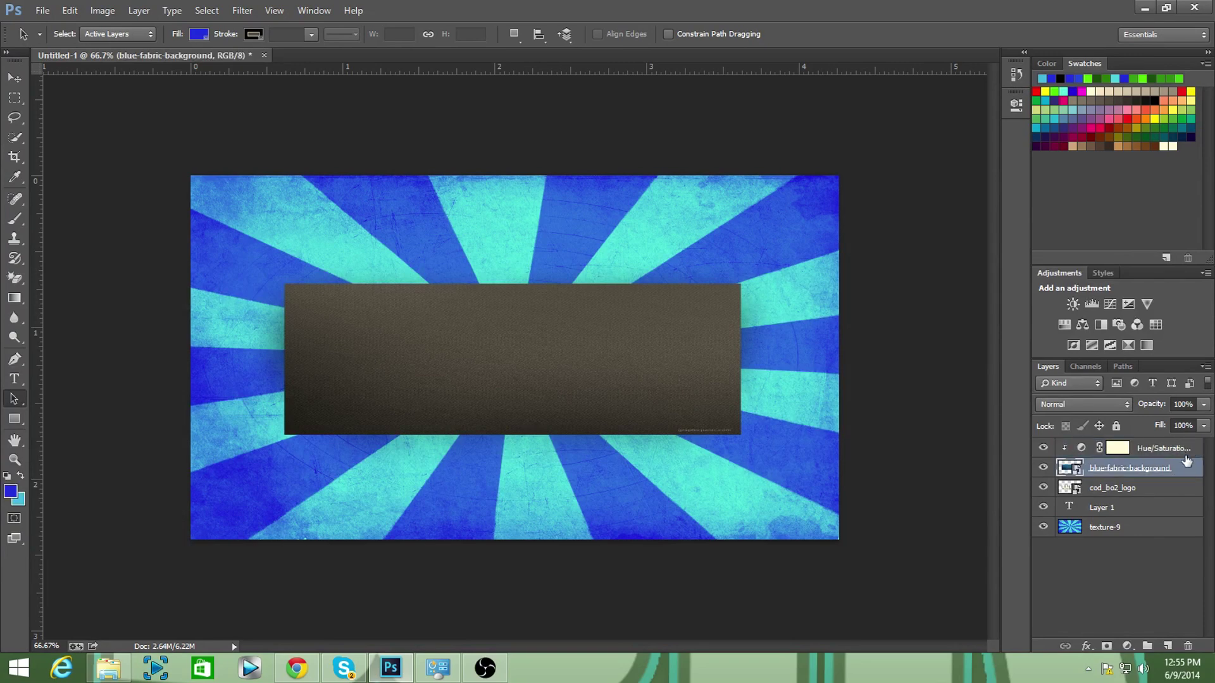
right_click(1187, 466)
click(1076, 332)
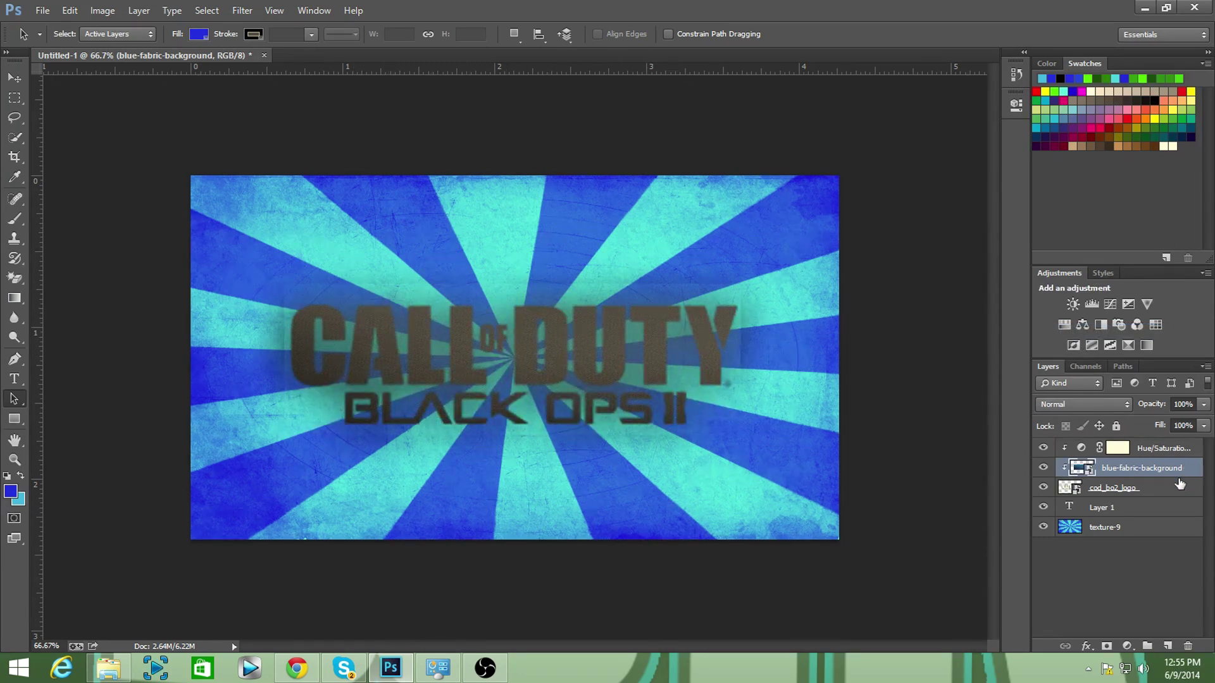
- Merge the Hue/Saturation adjustment, the blue-fabric-background layer and the cod_bo2_logo layer into a single layer
click(1187, 451)
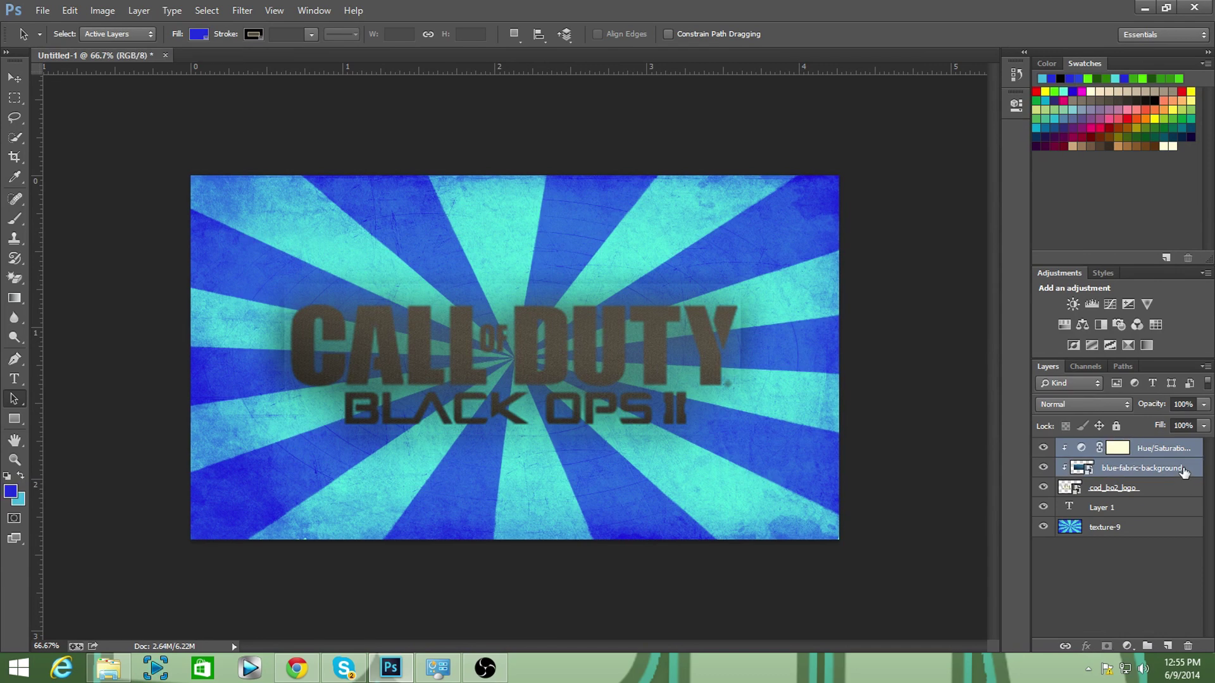
key(ctrl+e)
shift+click(1161, 473)
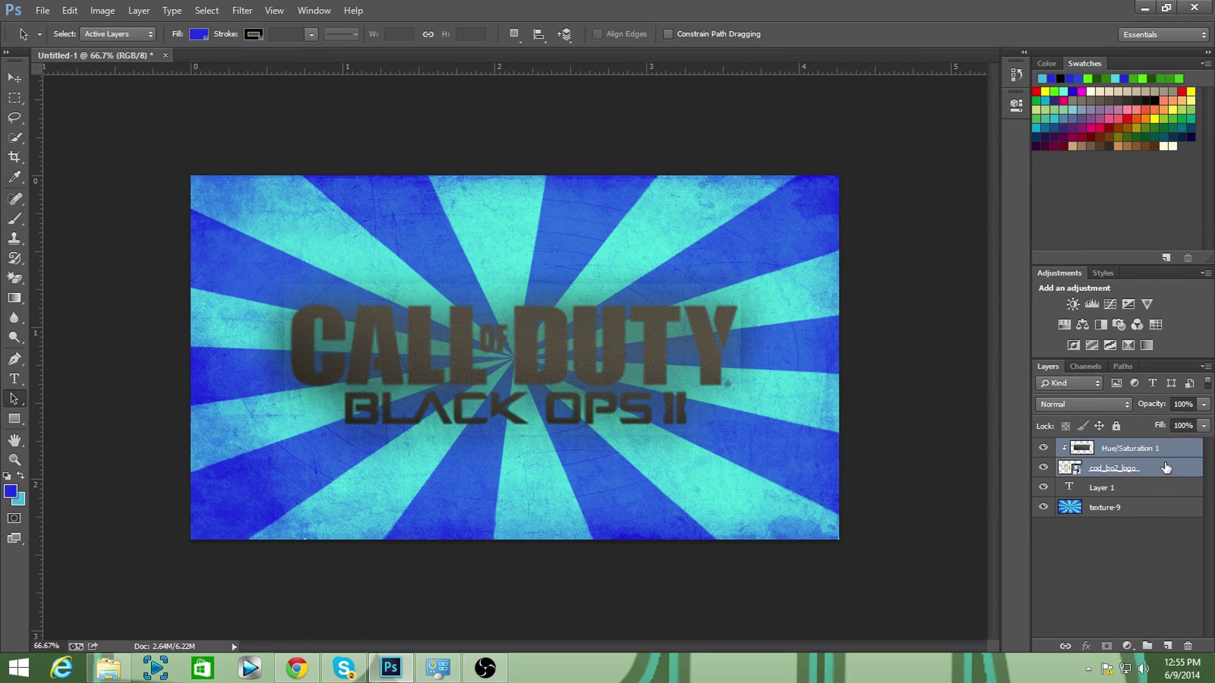
key(ctrl+e)
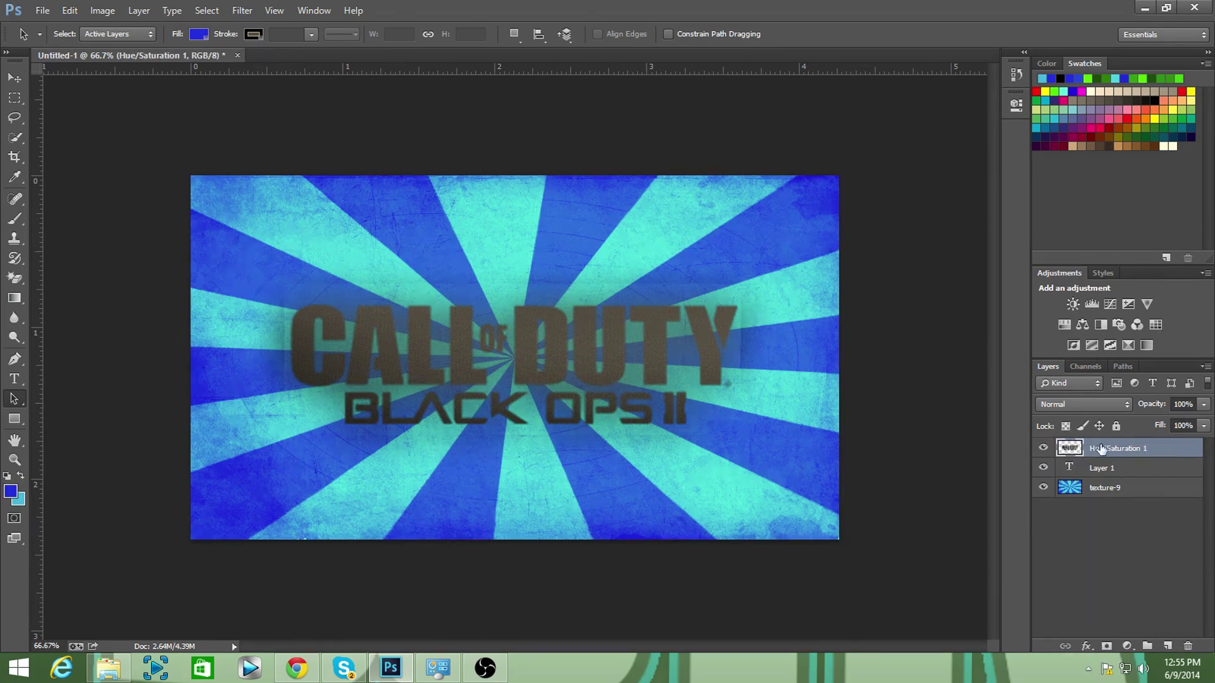
- Set the blend mode of the merged logo layer to Overlay
click(1094, 408)
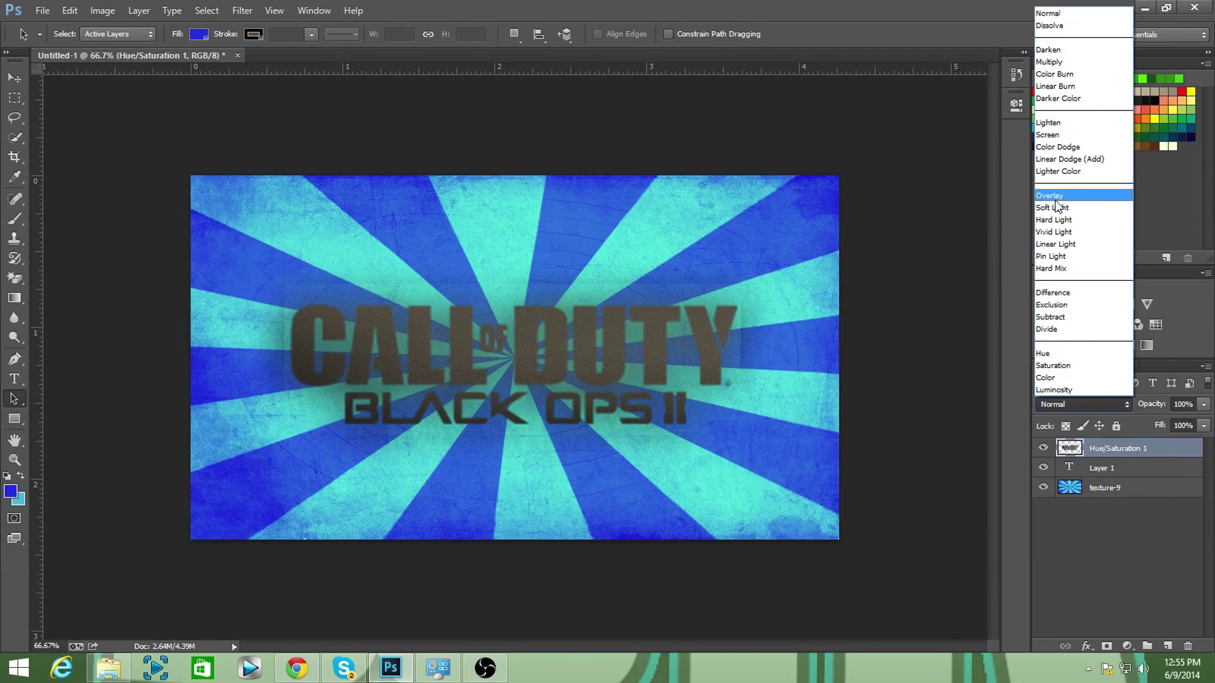
click(1054, 195)
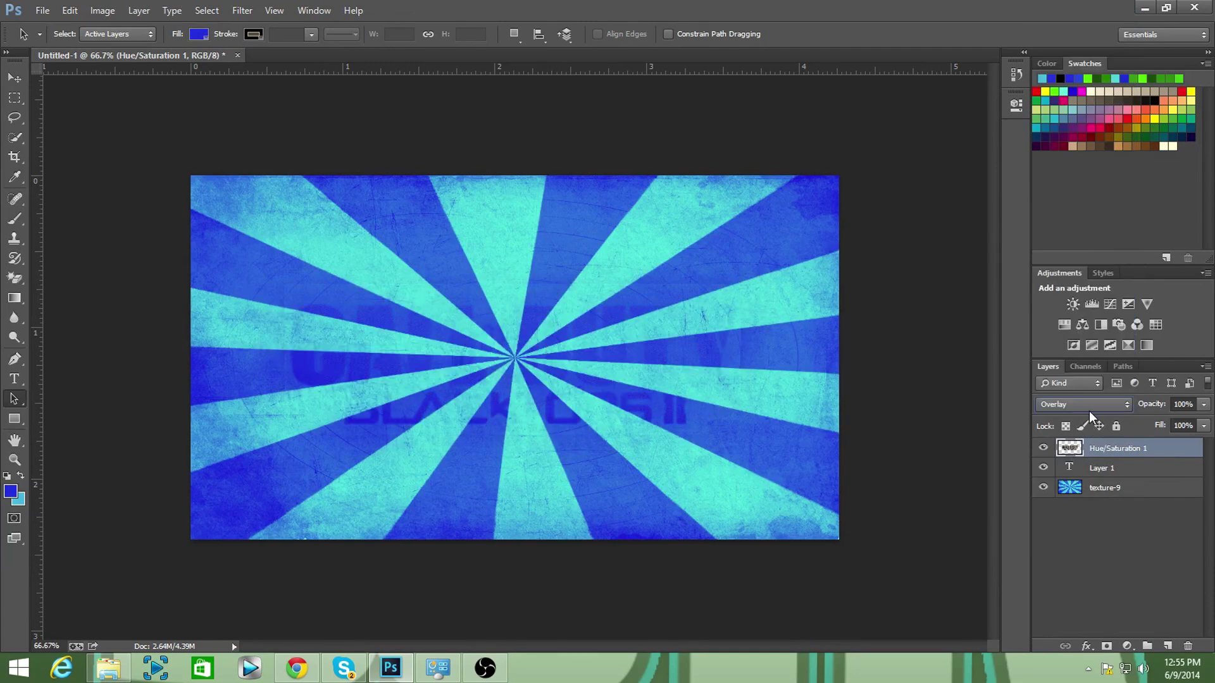
click(1088, 411)
click(1056, 196)
- Delete the merged logo layer
right_click(1151, 459)
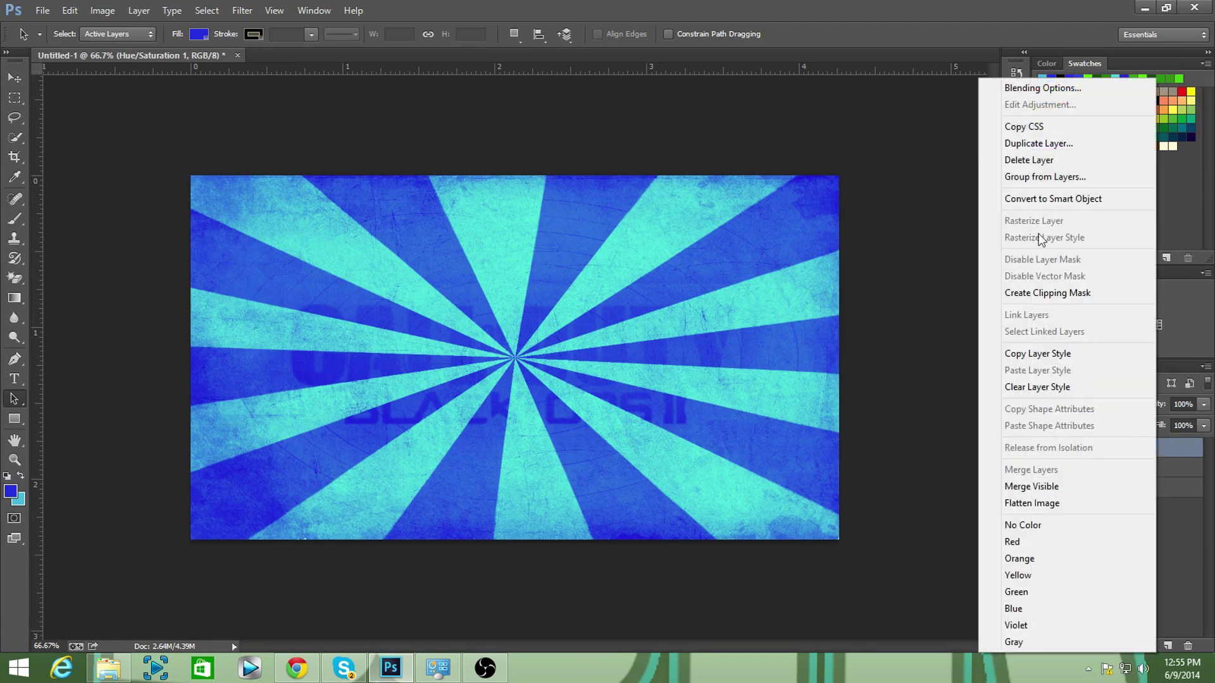
click(1075, 160)
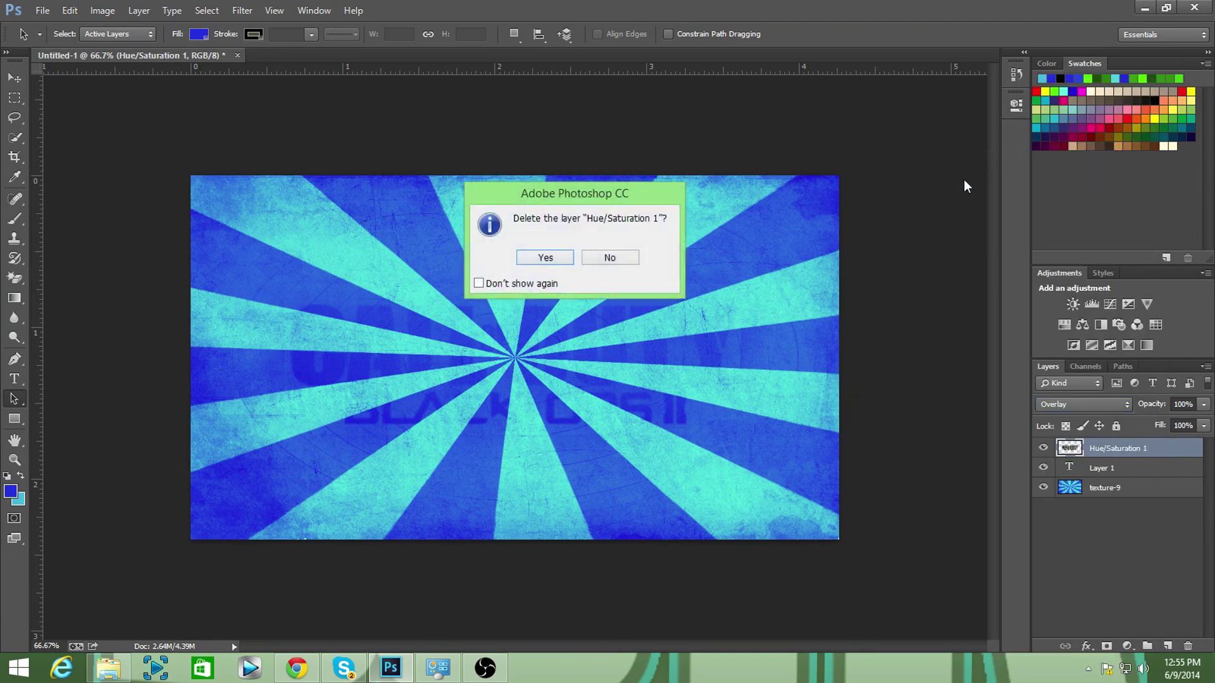
click(546, 257)
- Start a BadaBoom BB 90 pt text line near the canvas's upper-left corner, enter PHOTOSHOP as trial text and clear it
click(14, 378)
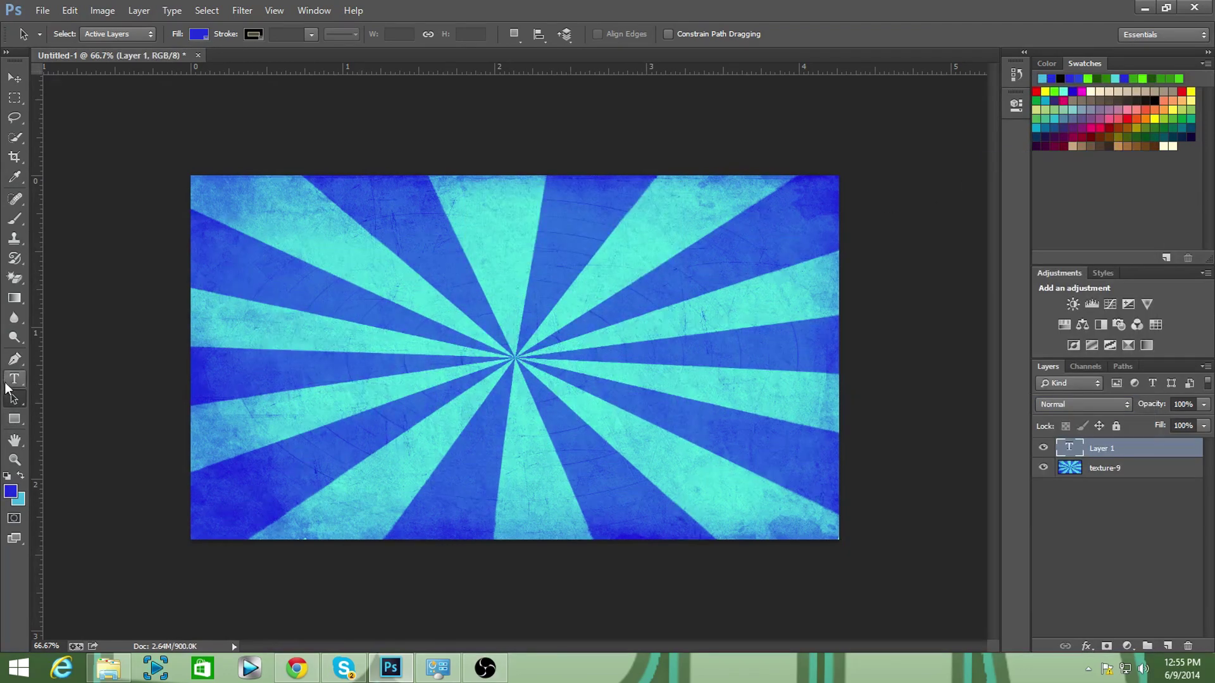
click(266, 329)
text(P)
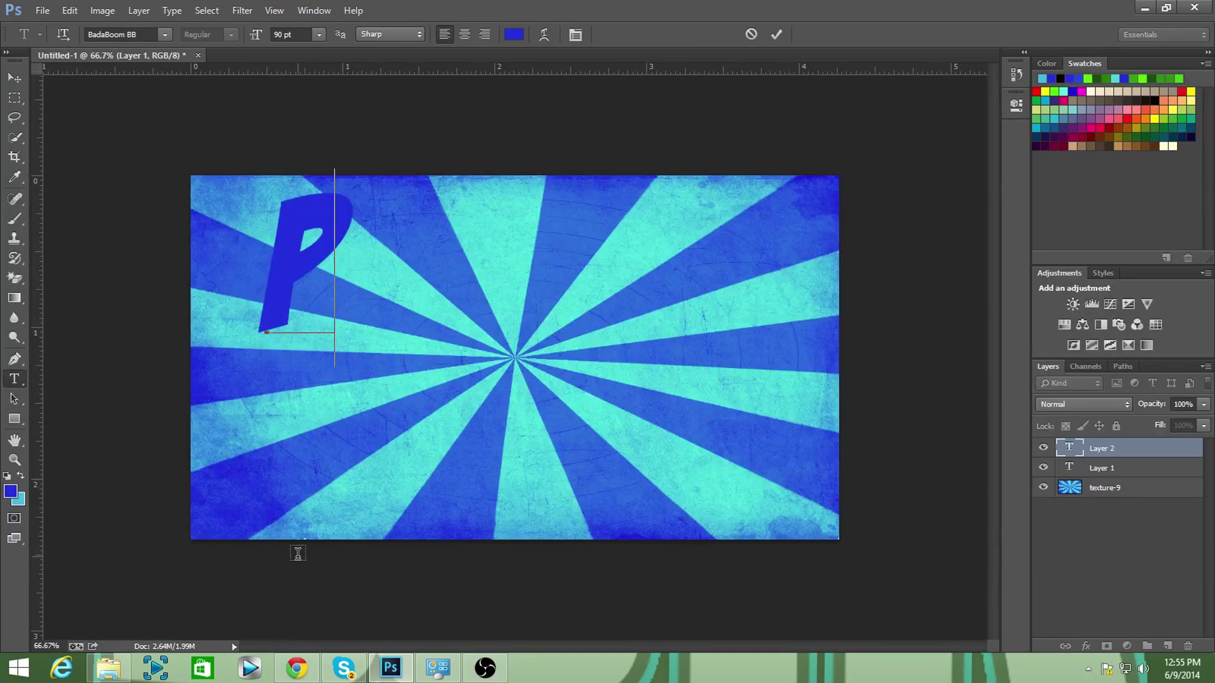
text(HOTO)
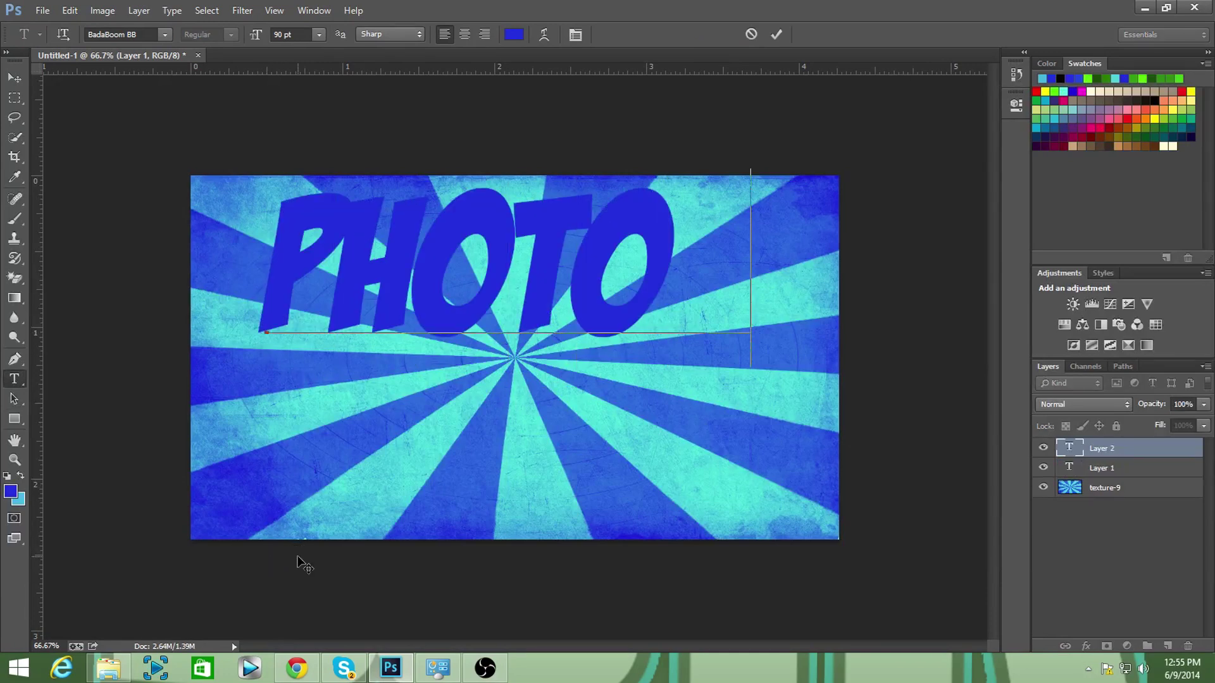
text(SHOP)
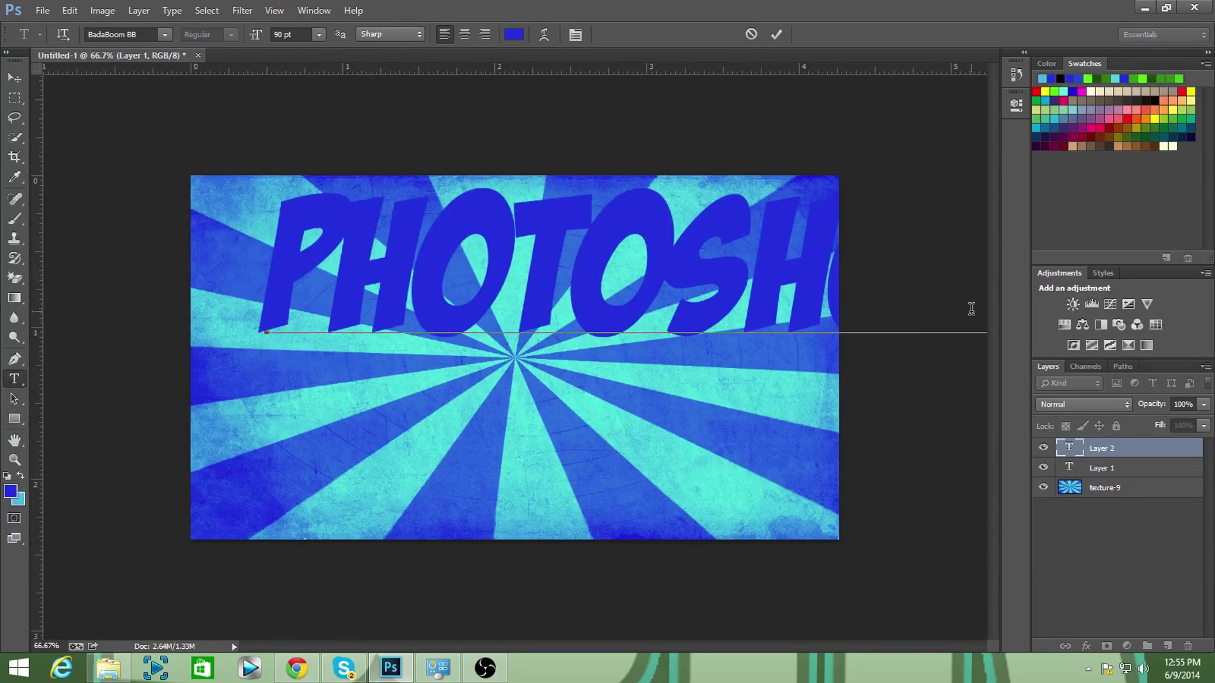
drag(972, 306, 234, 304)
key(BackSpace)
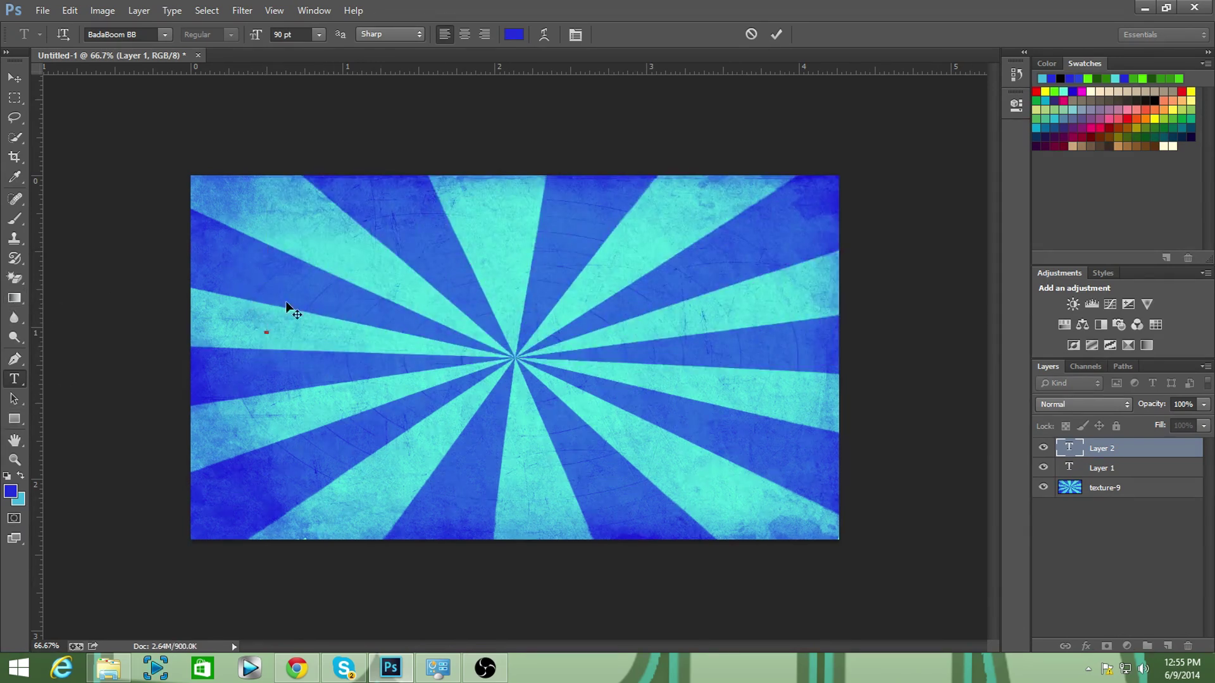
text(PRO)
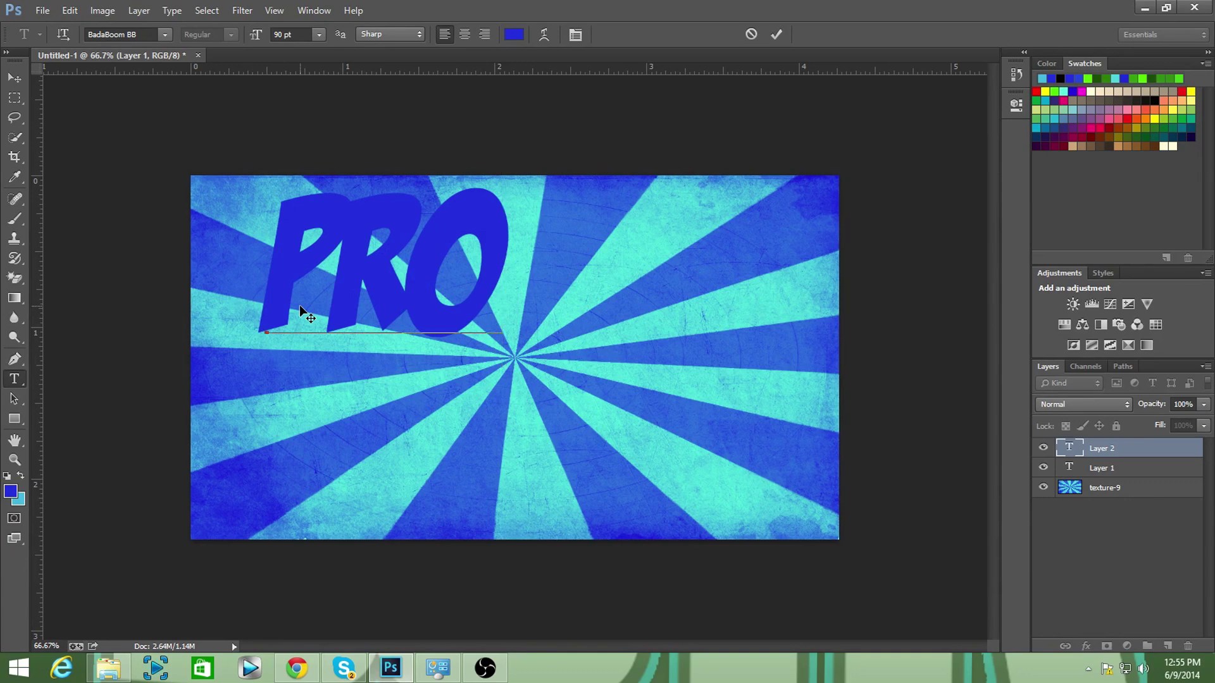
text(FESSION)
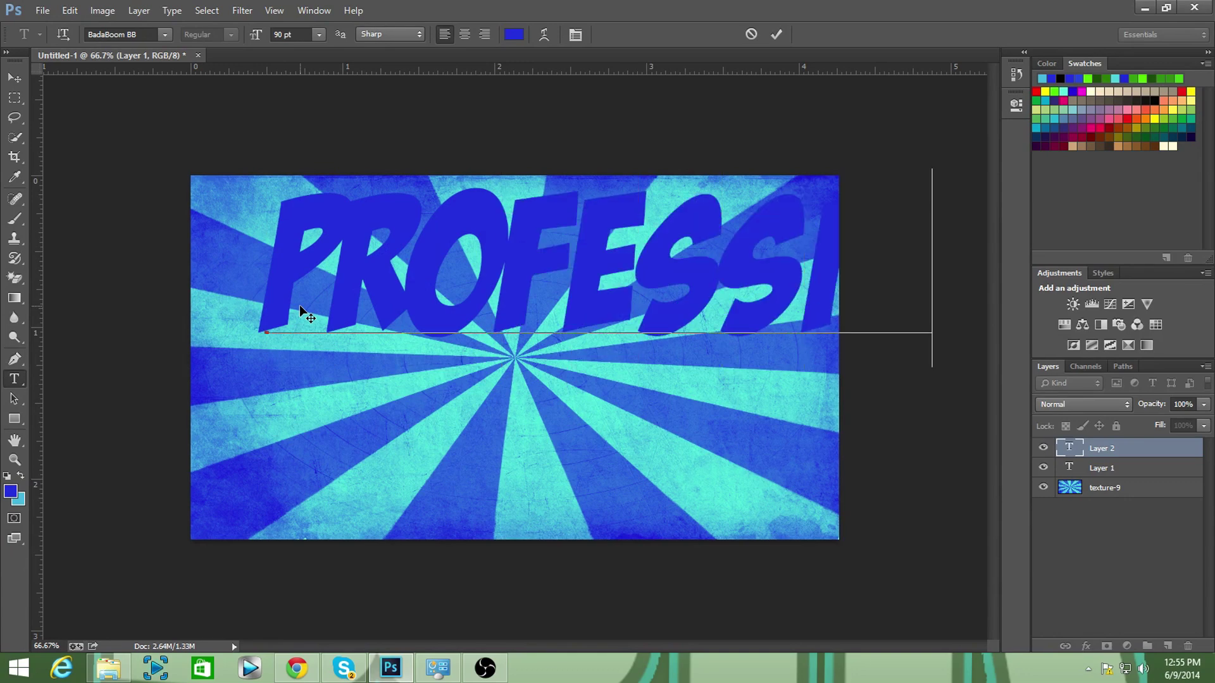
key(BackSpace)
key(BackSpace)
key(BackSpace)
key(BackSpace)
key(BackSpace)
key(BackSpace)
key(BackSpace)
key(BackSpace)
key(BackSpace)
key(BackSpace)
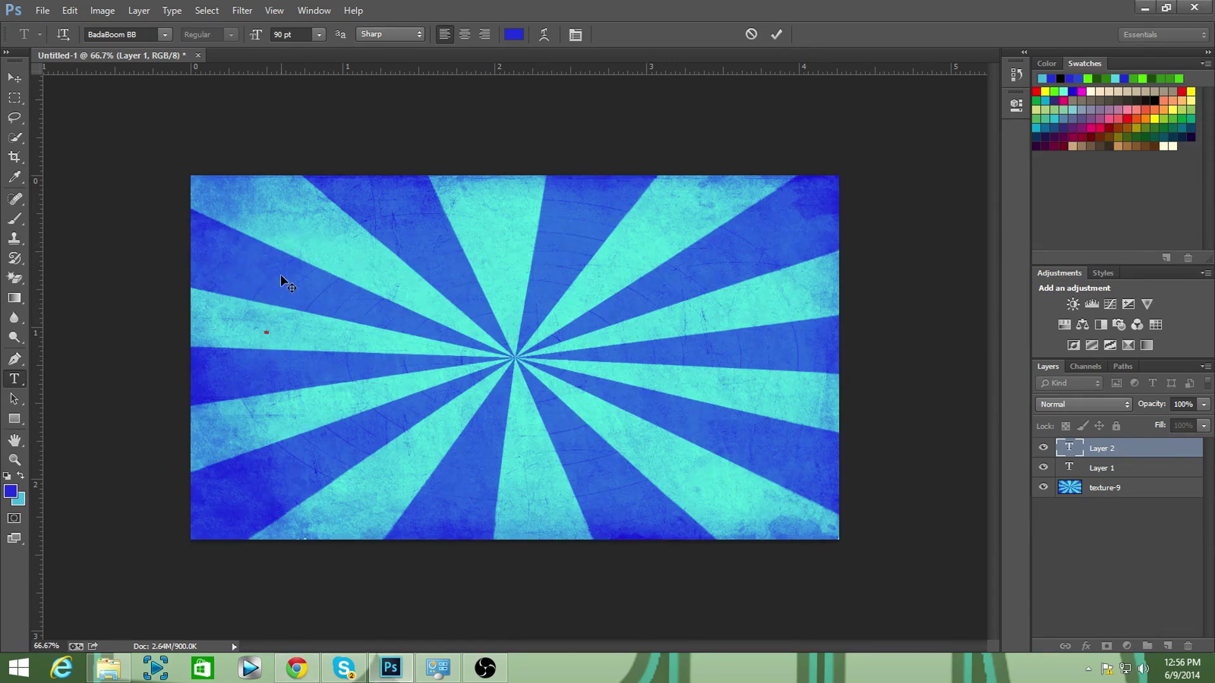
- Paste the copied word "professional" into the empty text line and shift it left to the canvas's left edge
right_click(273, 307)
click(309, 371)
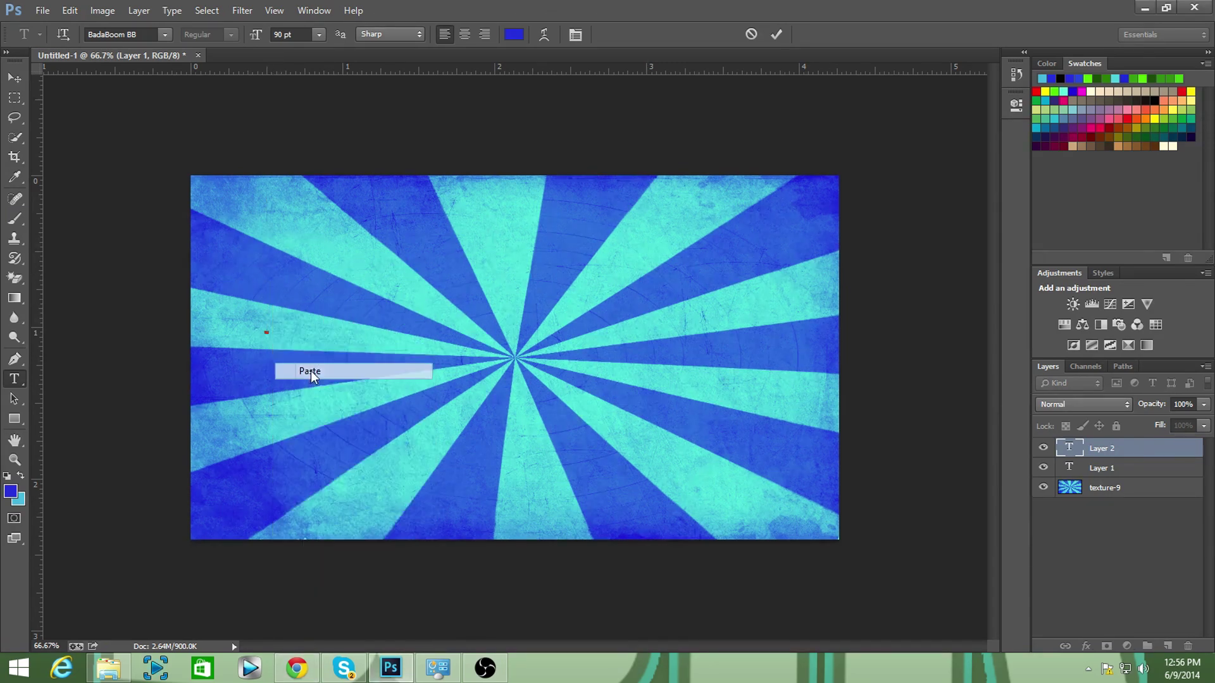
click(14, 77)
drag(301, 253, 191, 262)
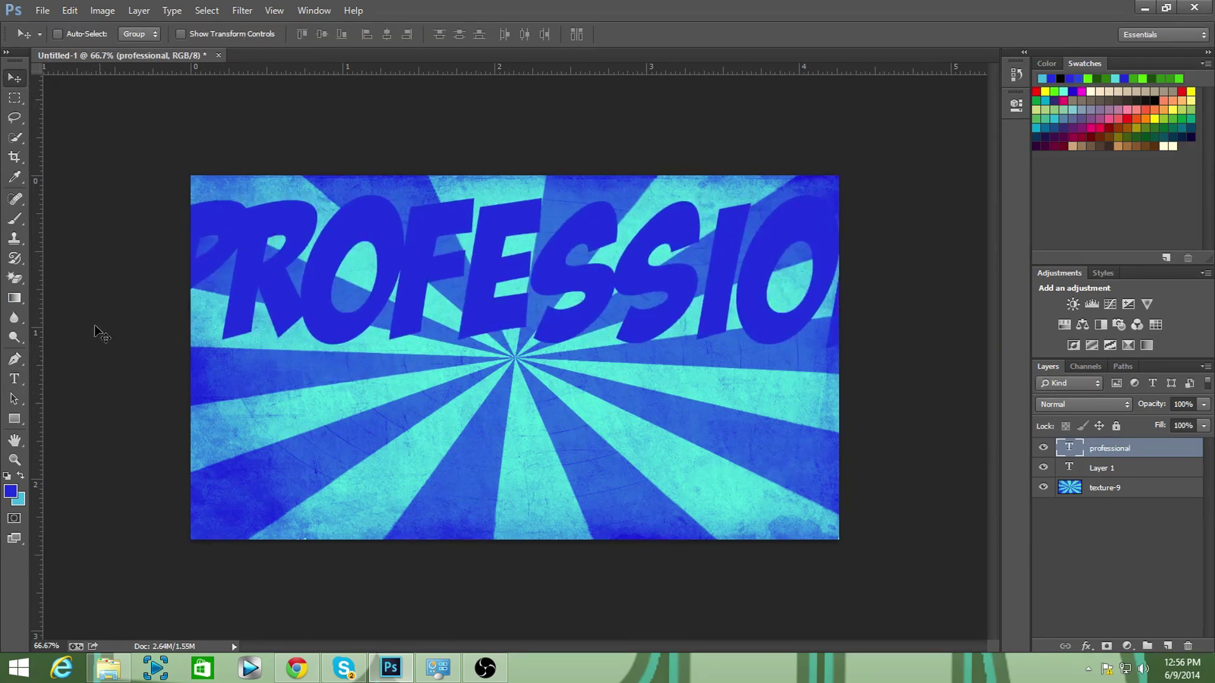
- Set the font size of the whole PROFESSIONAL text to 60 pt, trying 50 pt first
click(14, 379)
click(206, 273)
key(ctrl+a)
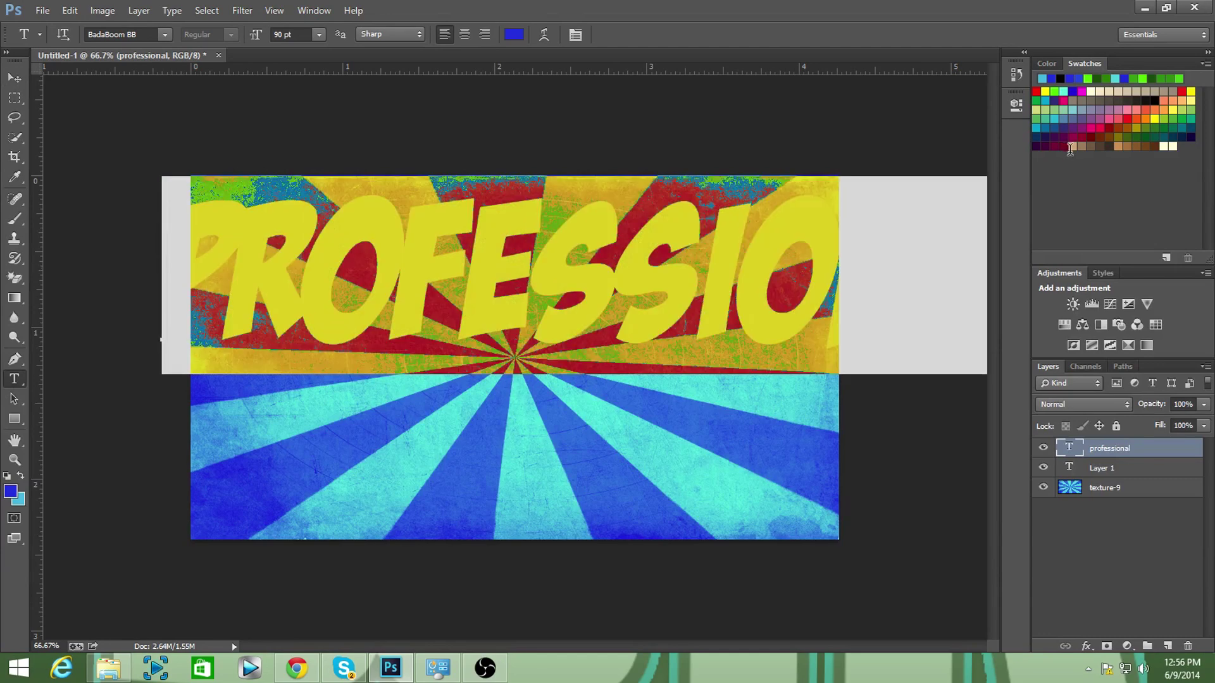
click(276, 35)
text(50)
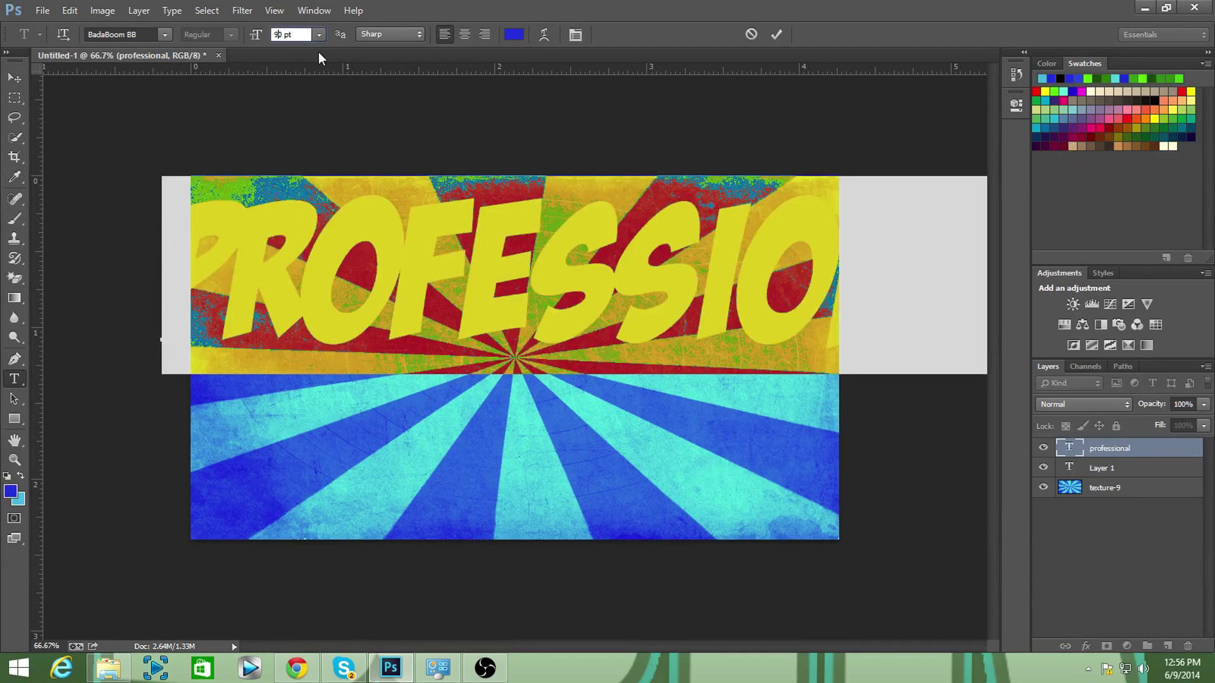
key(Return)
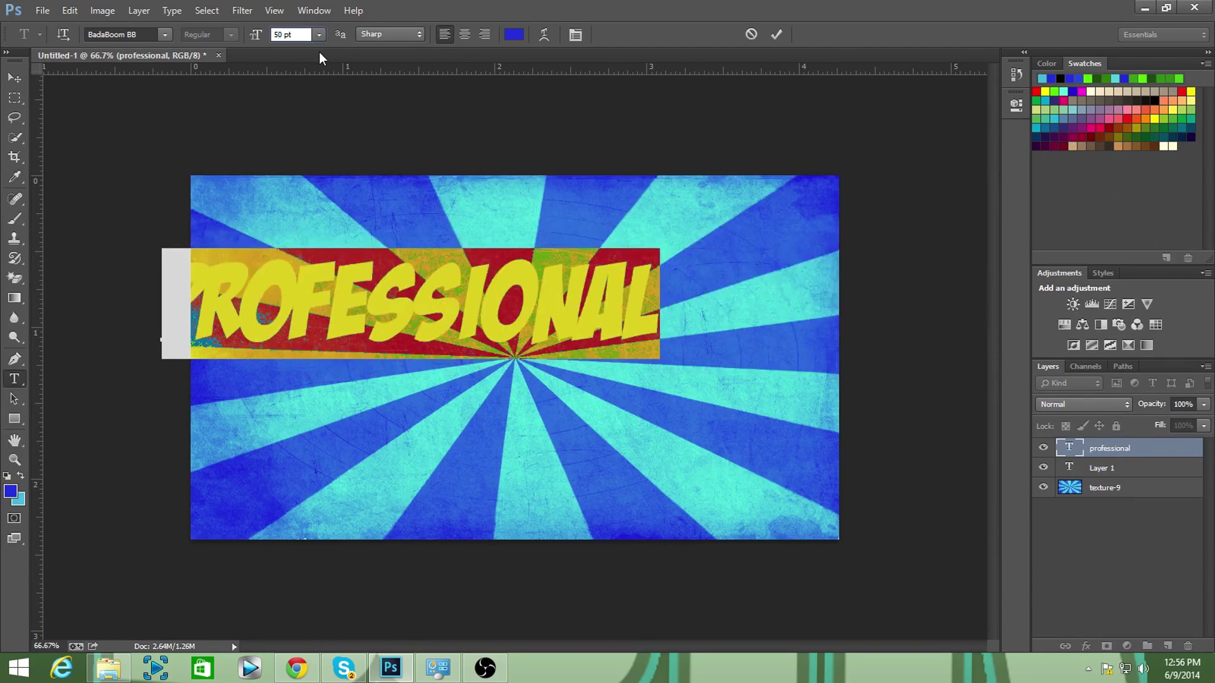
text(6)
key(Return)
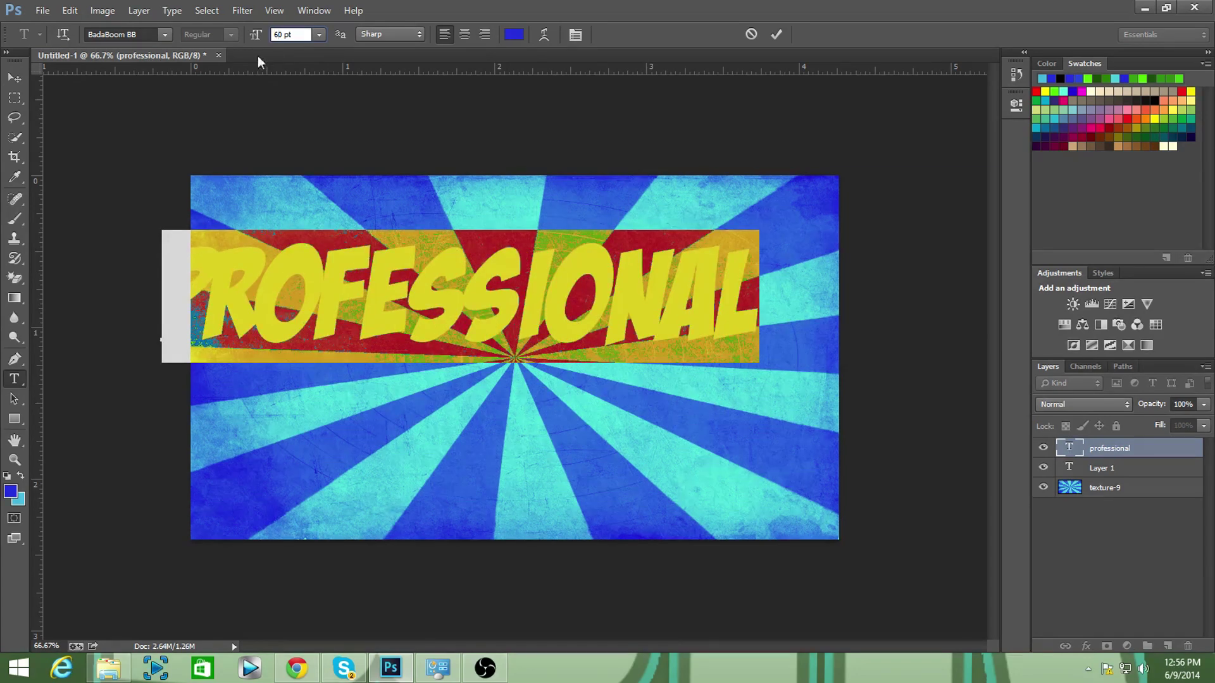
click(16, 77)
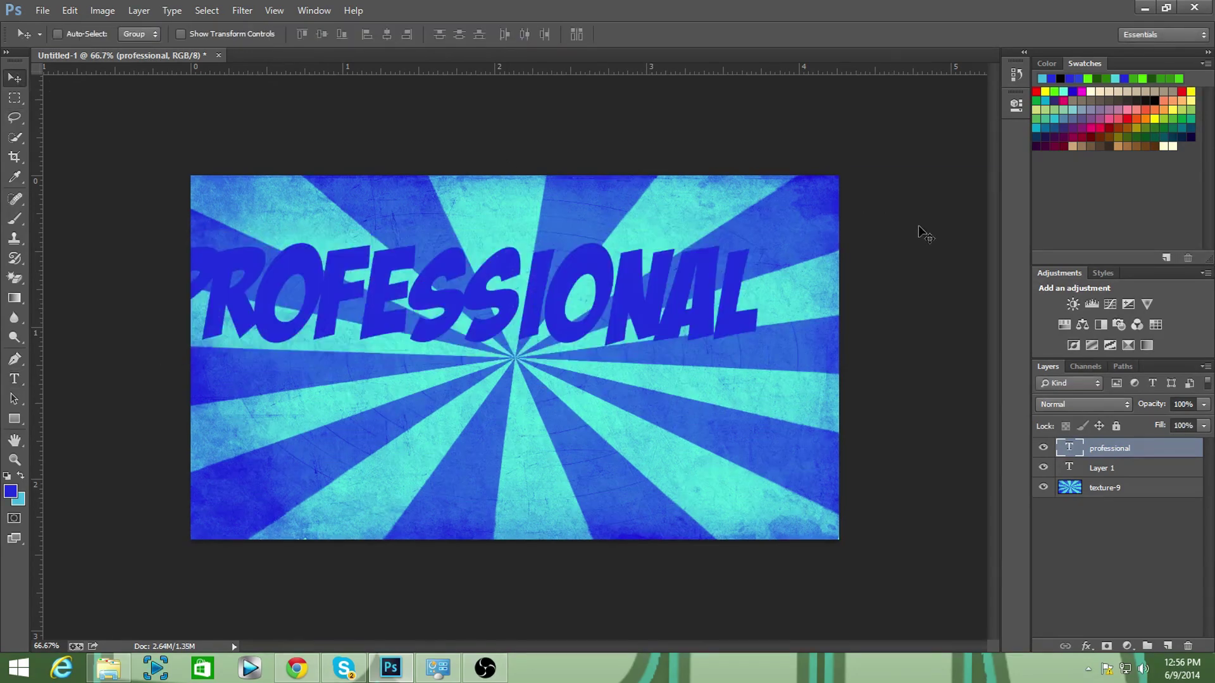
- Try the saved layer styles on the PROFESSIONAL text, apply the green one, and centre the text near the canvas's upper edge
click(1101, 274)
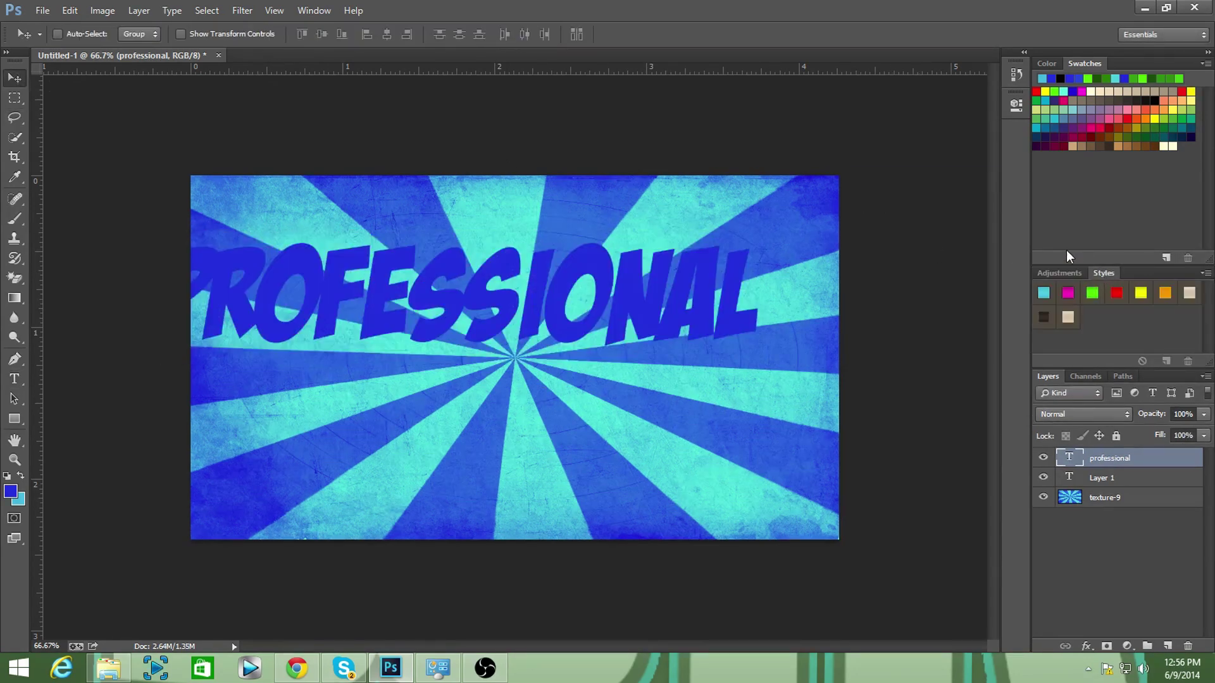
click(1188, 294)
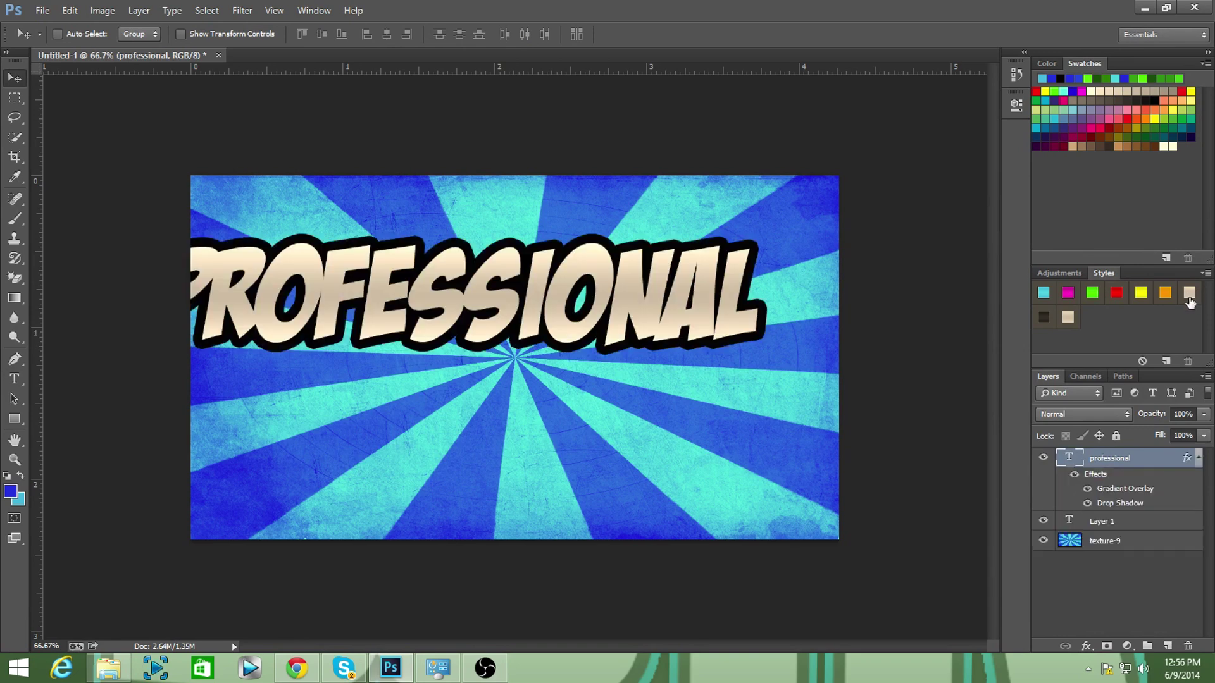
click(1090, 296)
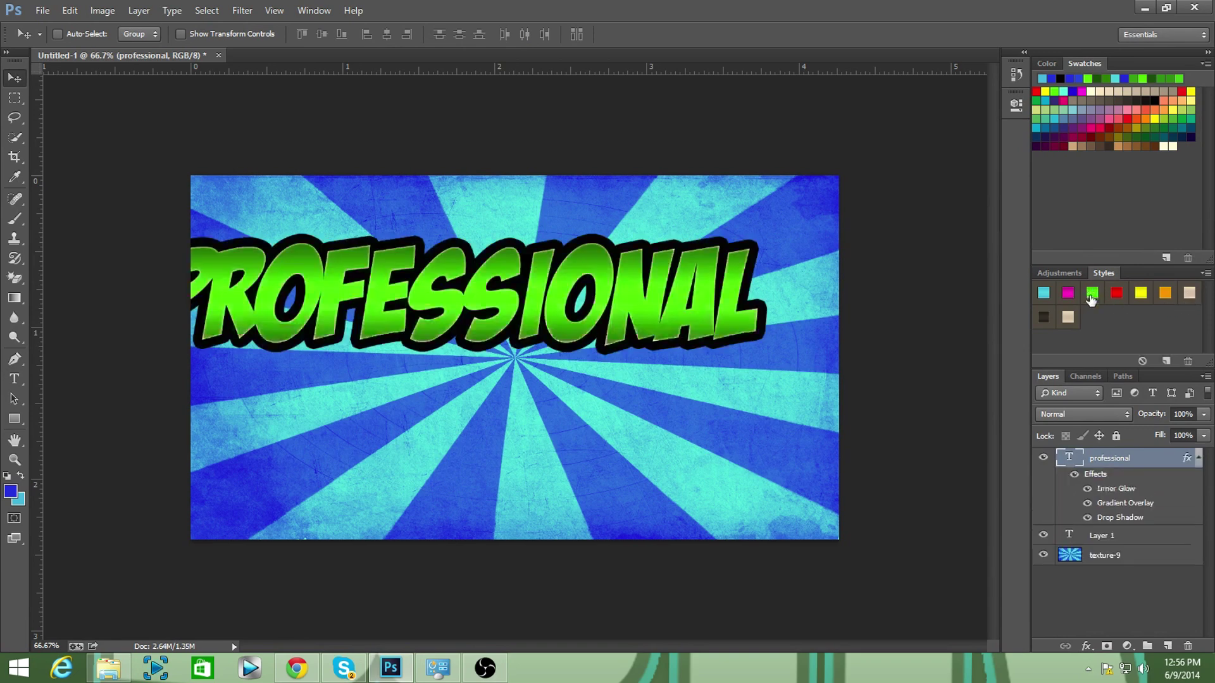
click(1043, 321)
click(1140, 294)
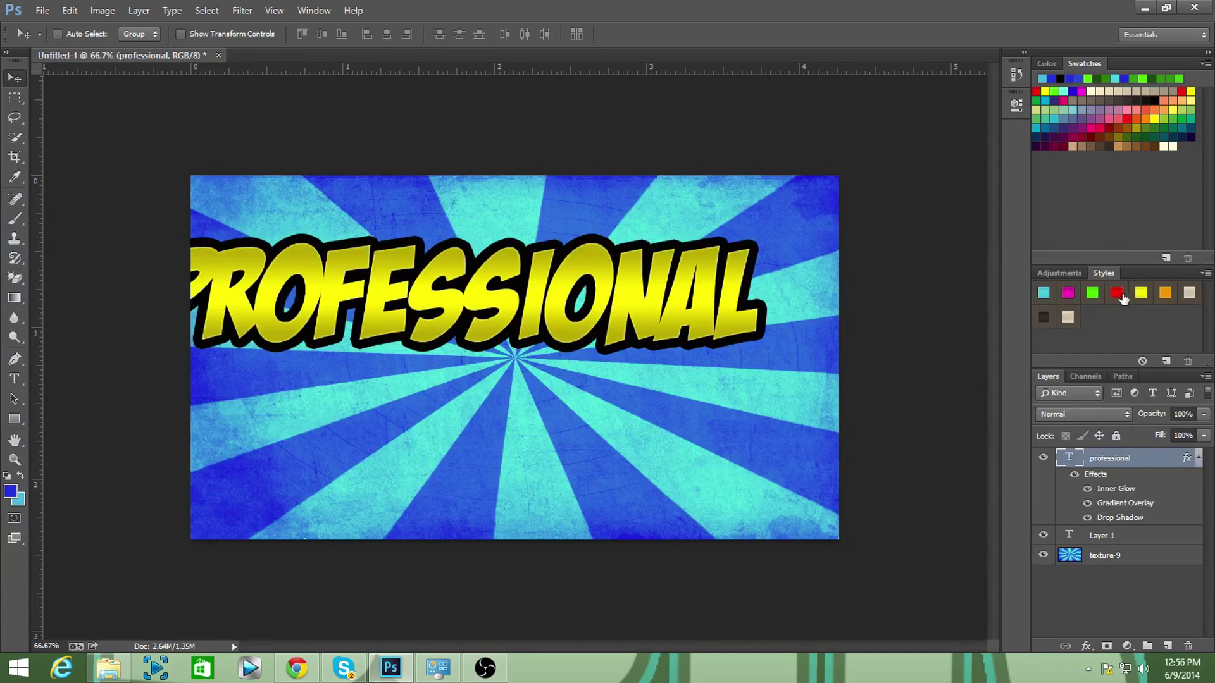
click(1115, 296)
click(1164, 295)
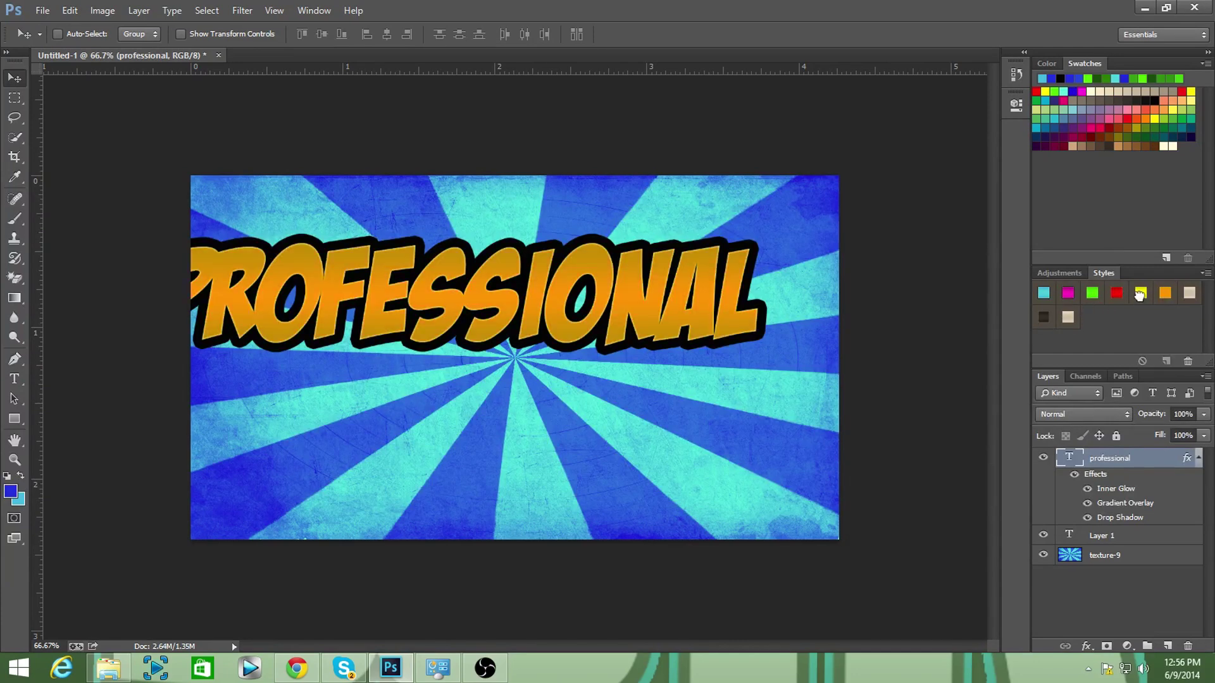
click(1140, 295)
click(1069, 294)
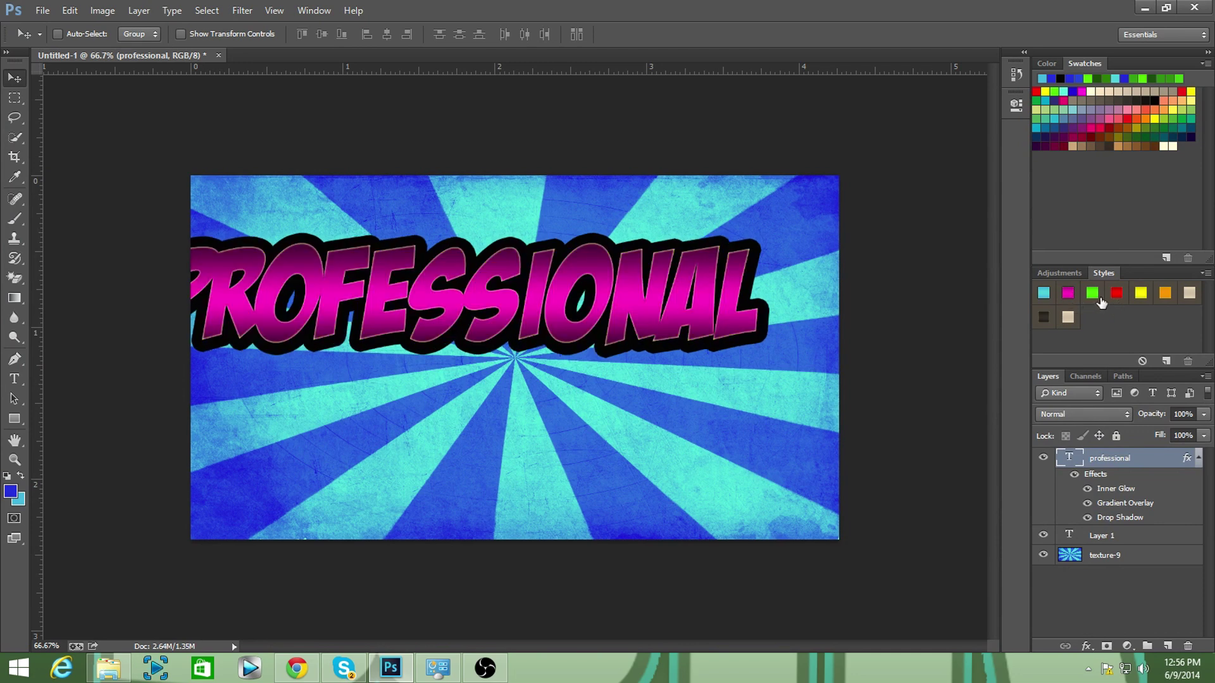
click(1093, 295)
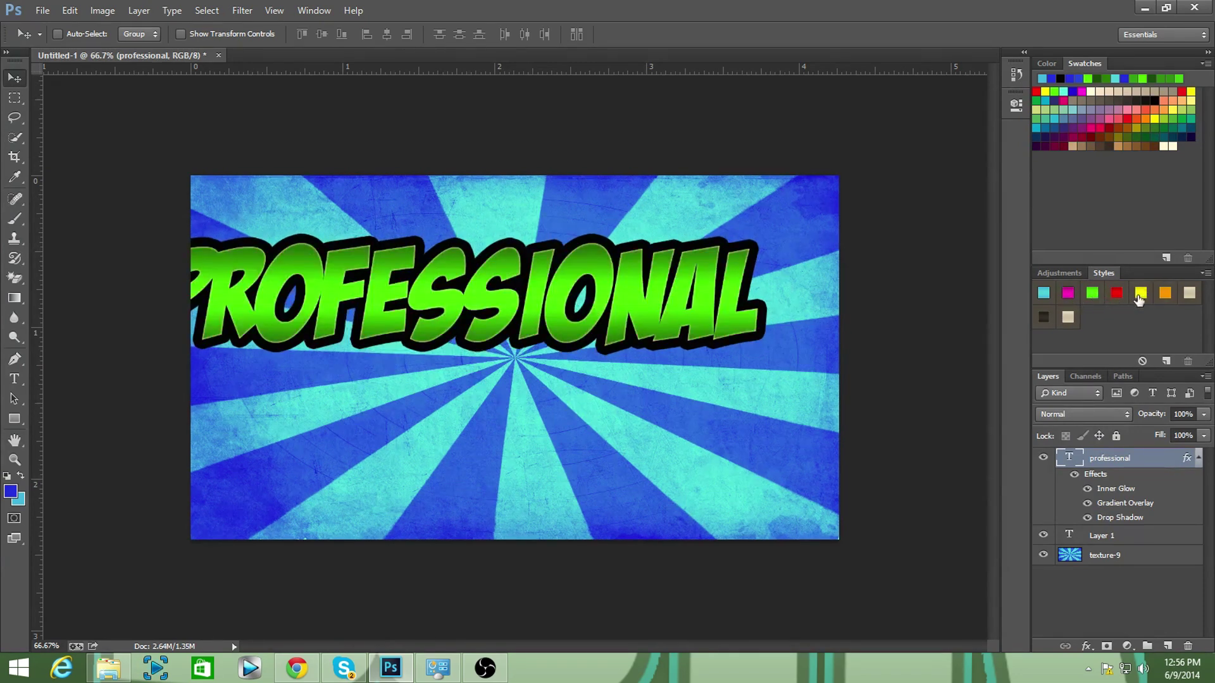
drag(275, 309, 333, 270)
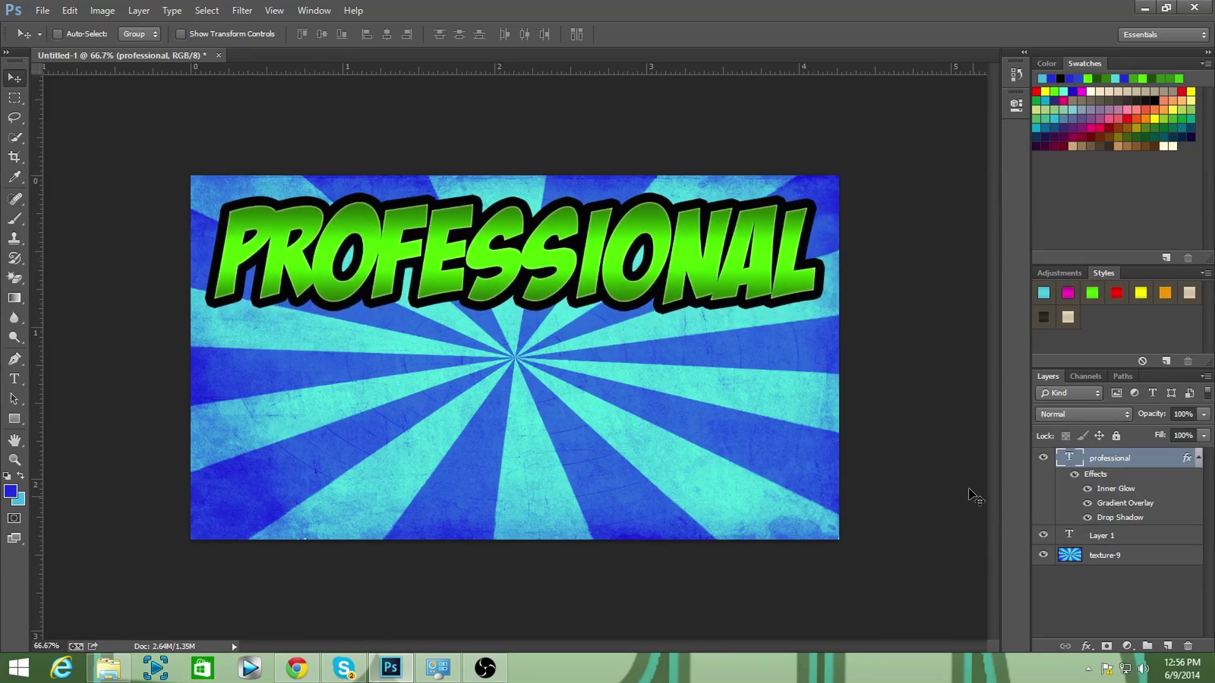
- Review the PROFESSIONAL text's inner glow and gradient overlay, including the gradient's colour stops, and reduce its drop shadow size slightly
double_click(1125, 463)
click(283, 426)
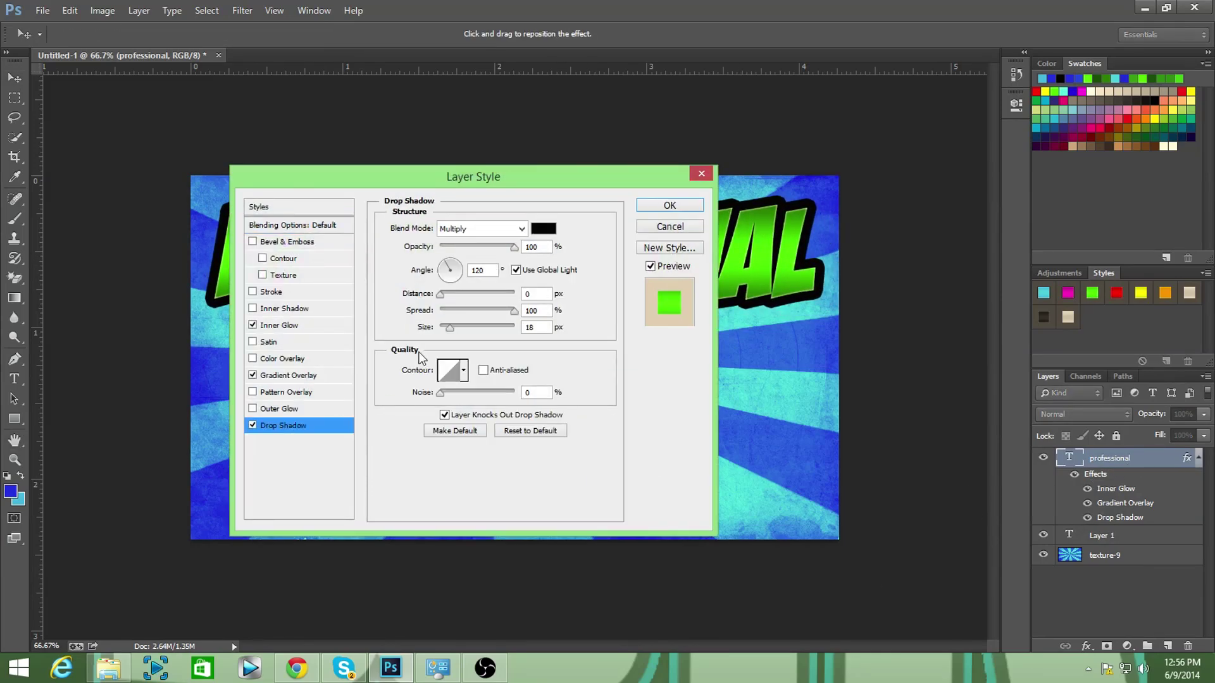
click(286, 326)
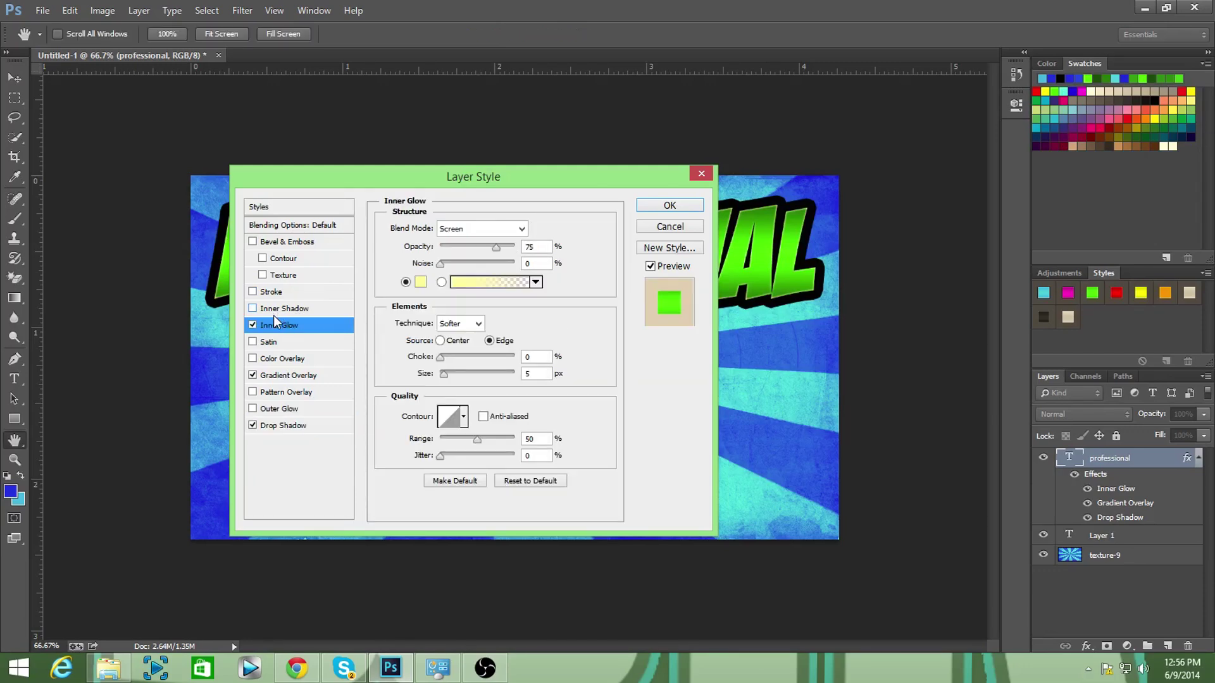
click(278, 374)
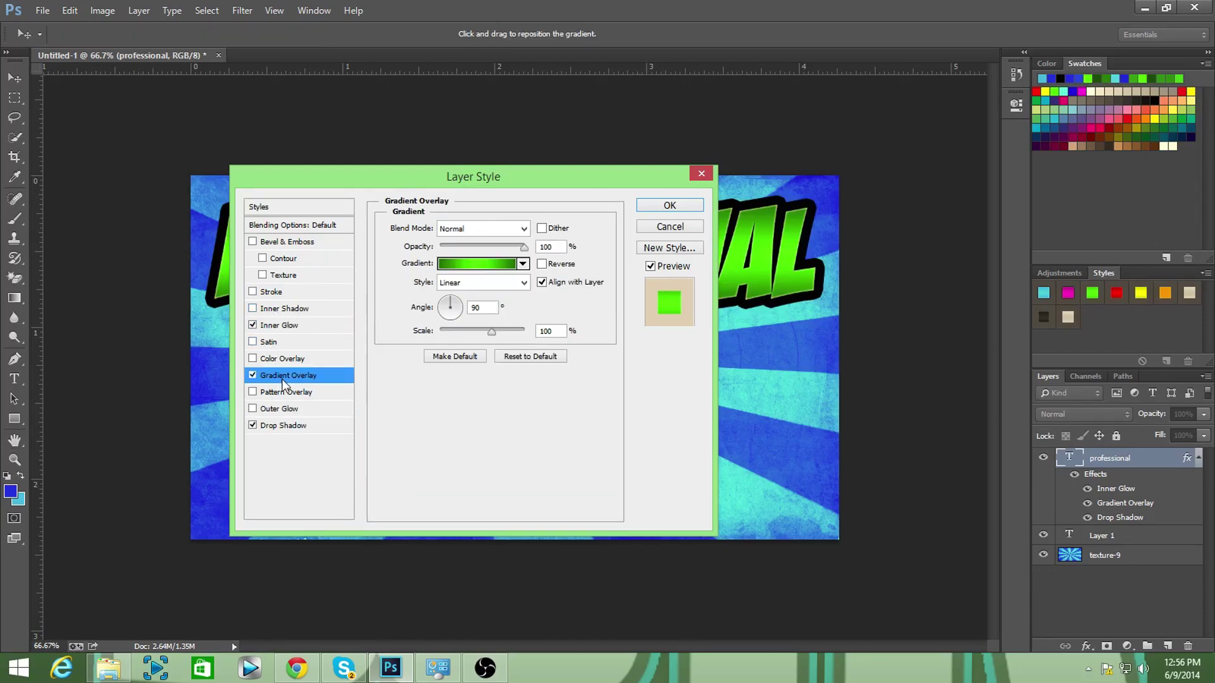
click(477, 264)
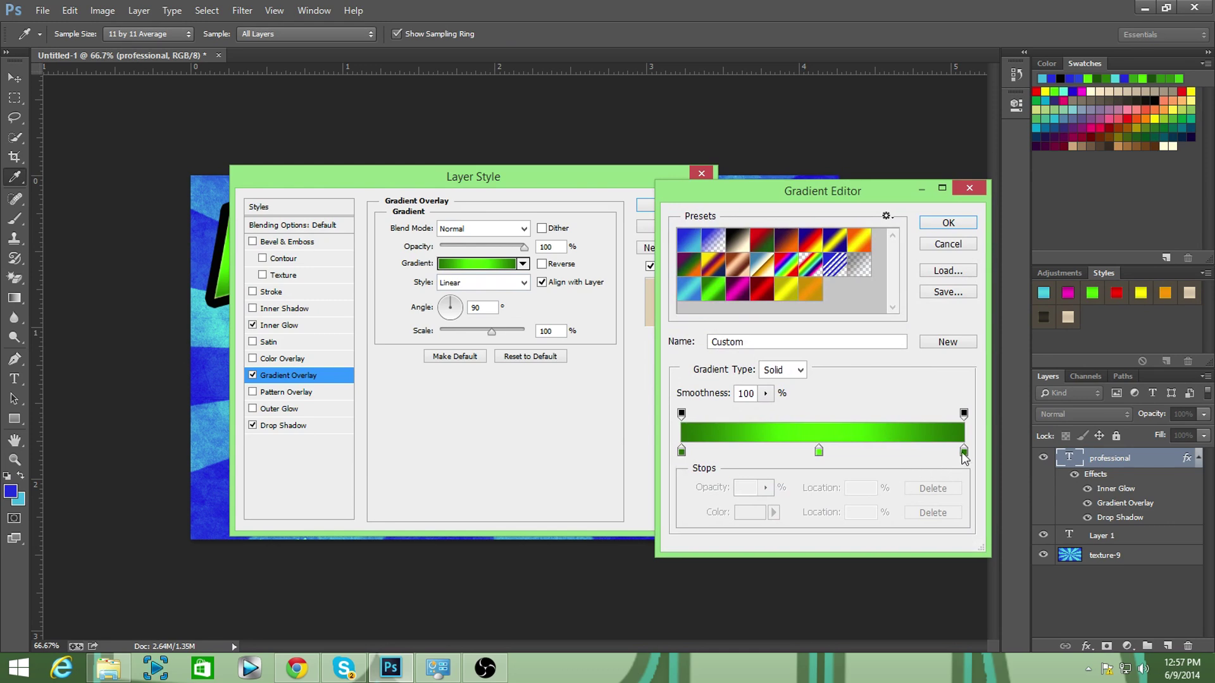
click(968, 190)
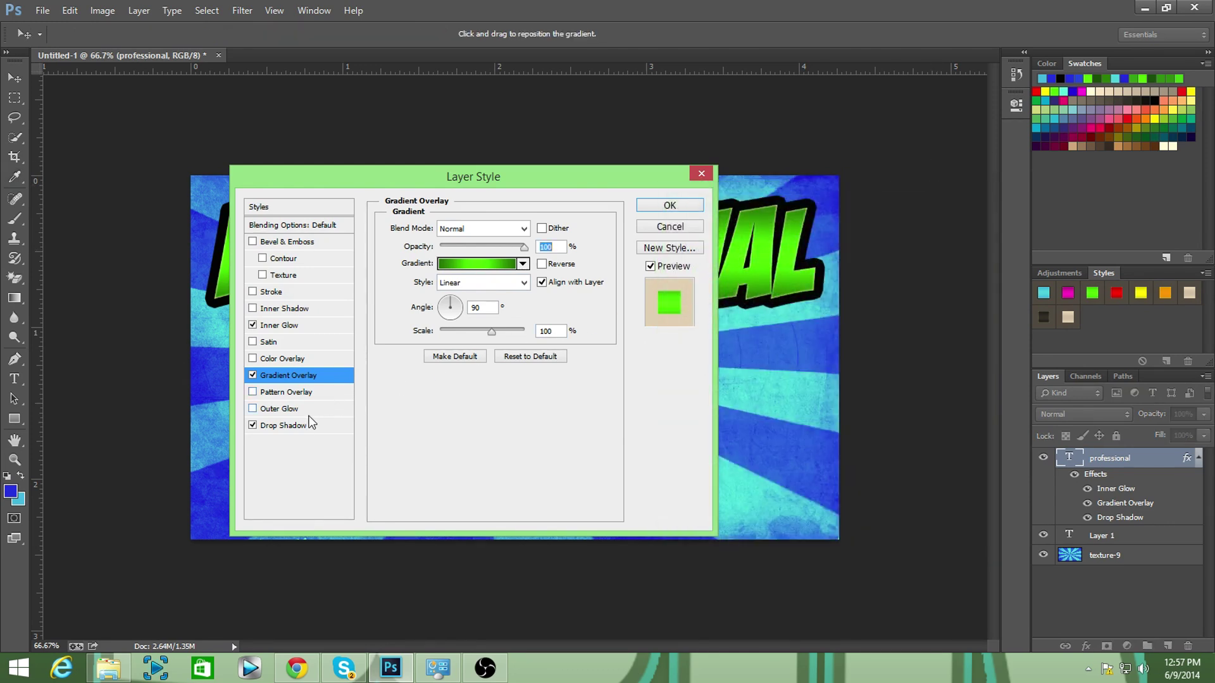
click(303, 422)
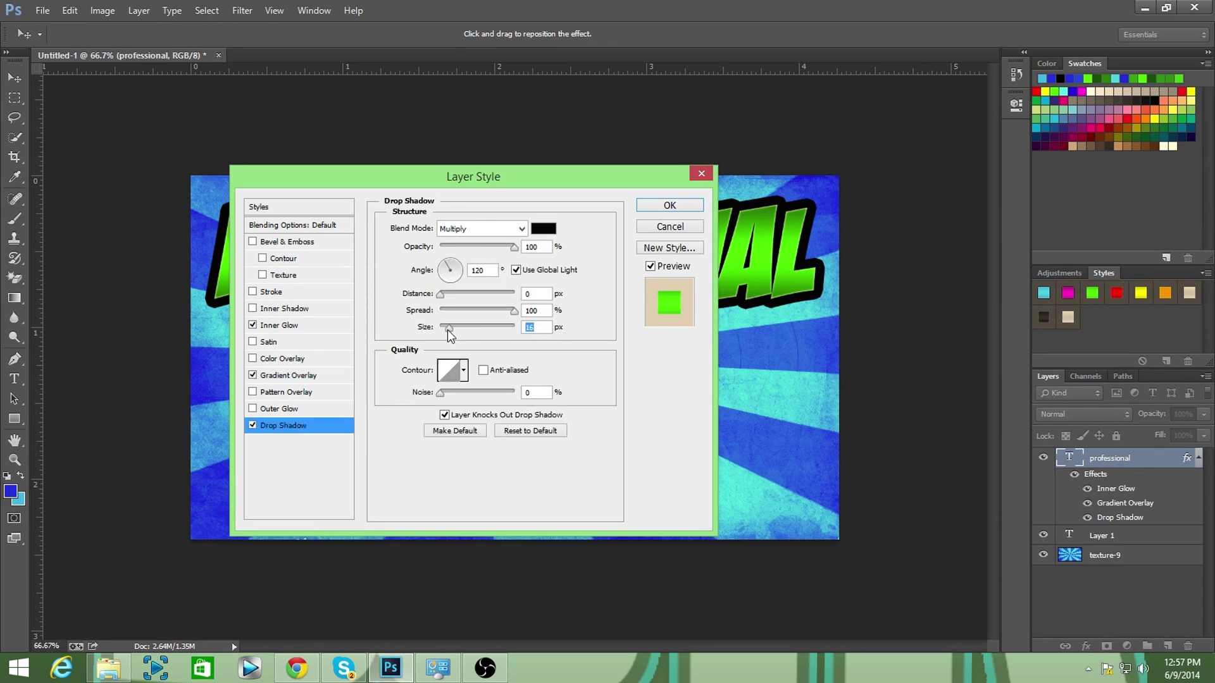
drag(448, 329, 446, 329)
click(661, 207)
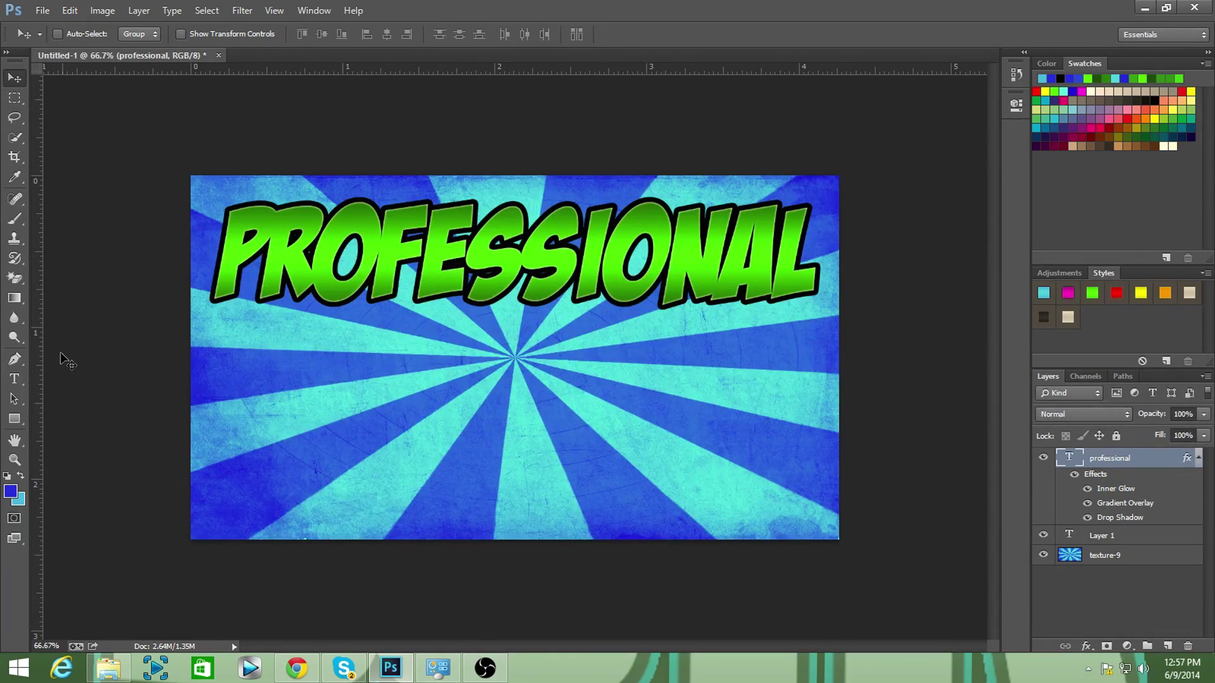
- Add a 60 pt BadaBoom BB text line reading THUMBNAILS and place it centred near the canvas's lower edge
key(t)
click(323, 361)
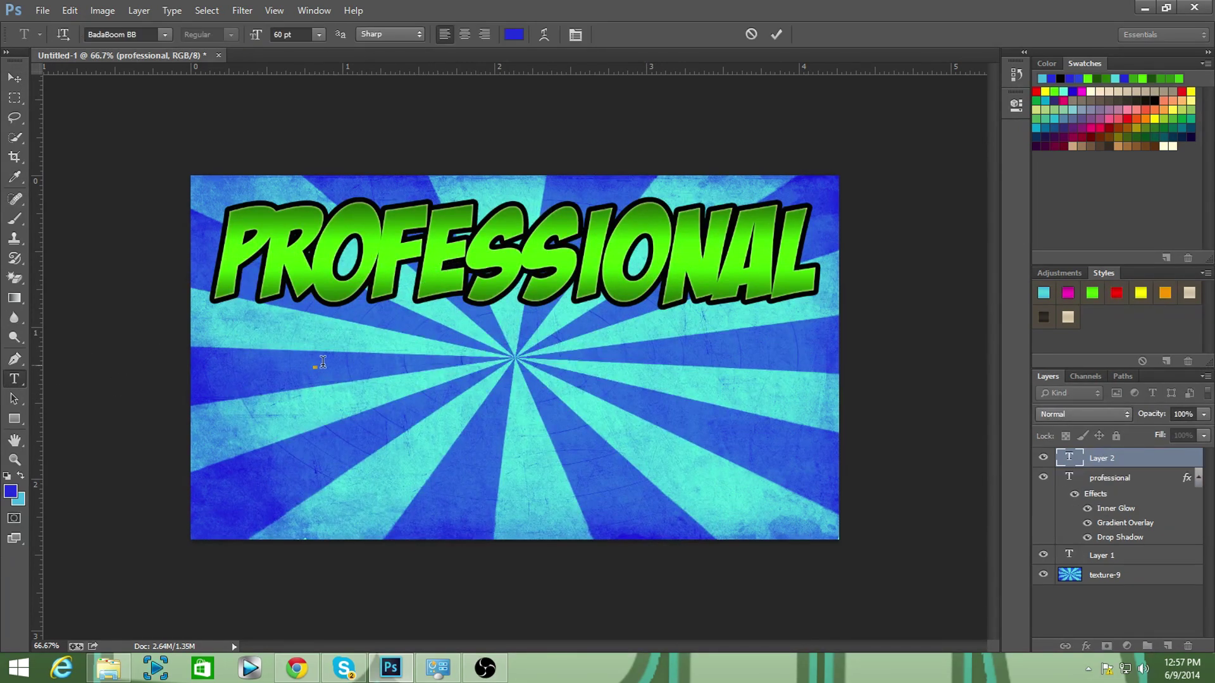
text(I)
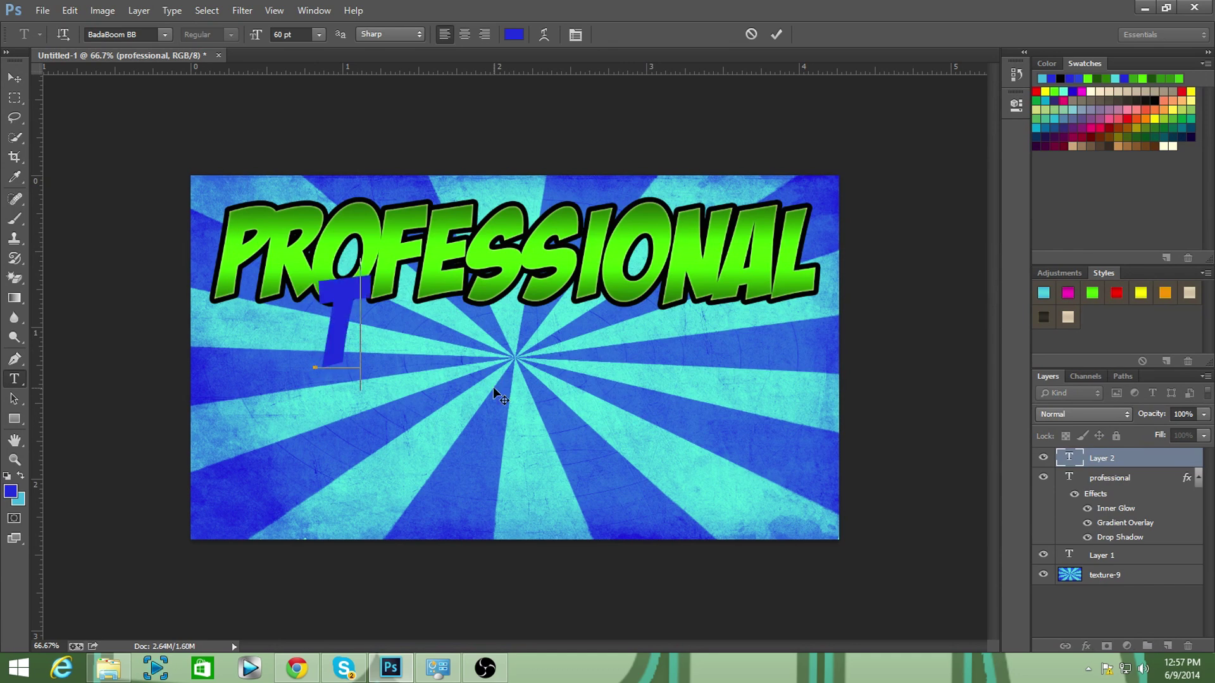
text(HUMBNAILS)
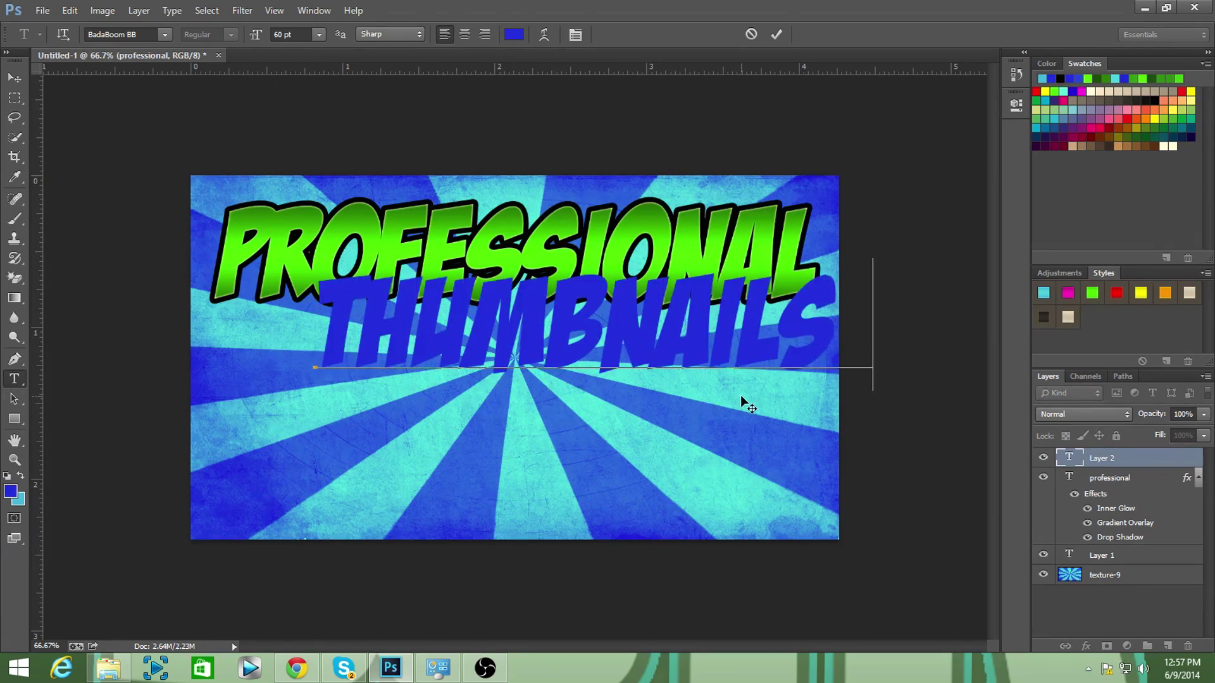
key(BackSpace)
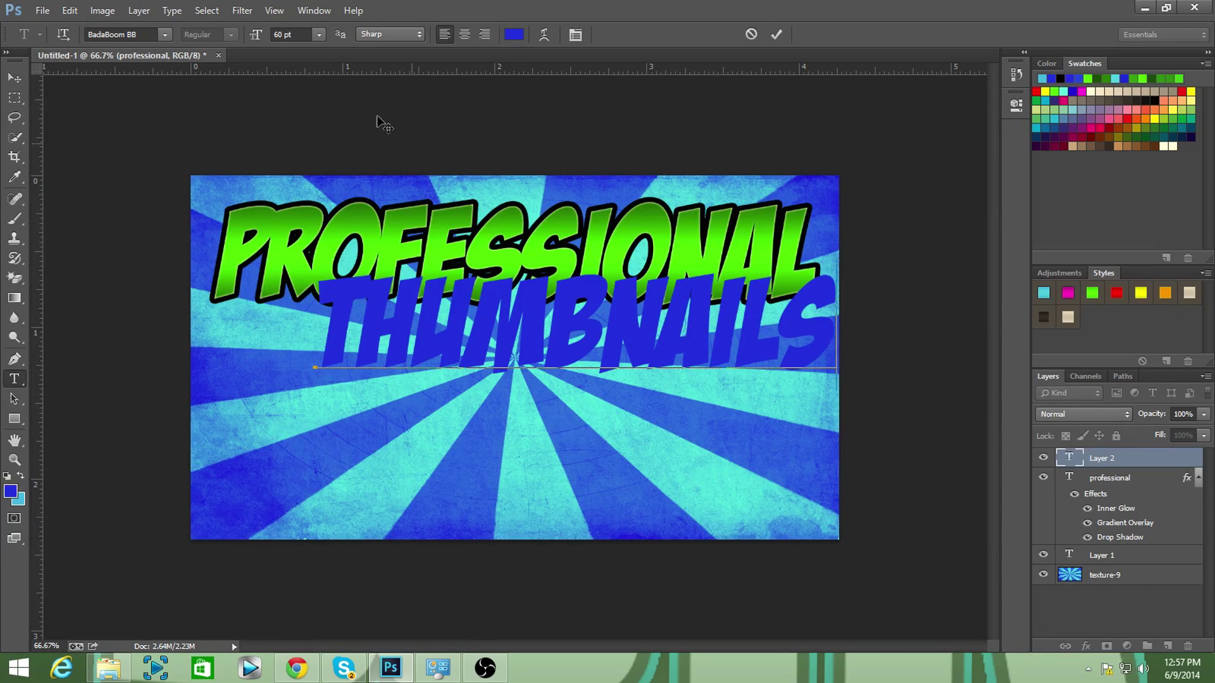
click(14, 77)
drag(386, 354, 343, 522)
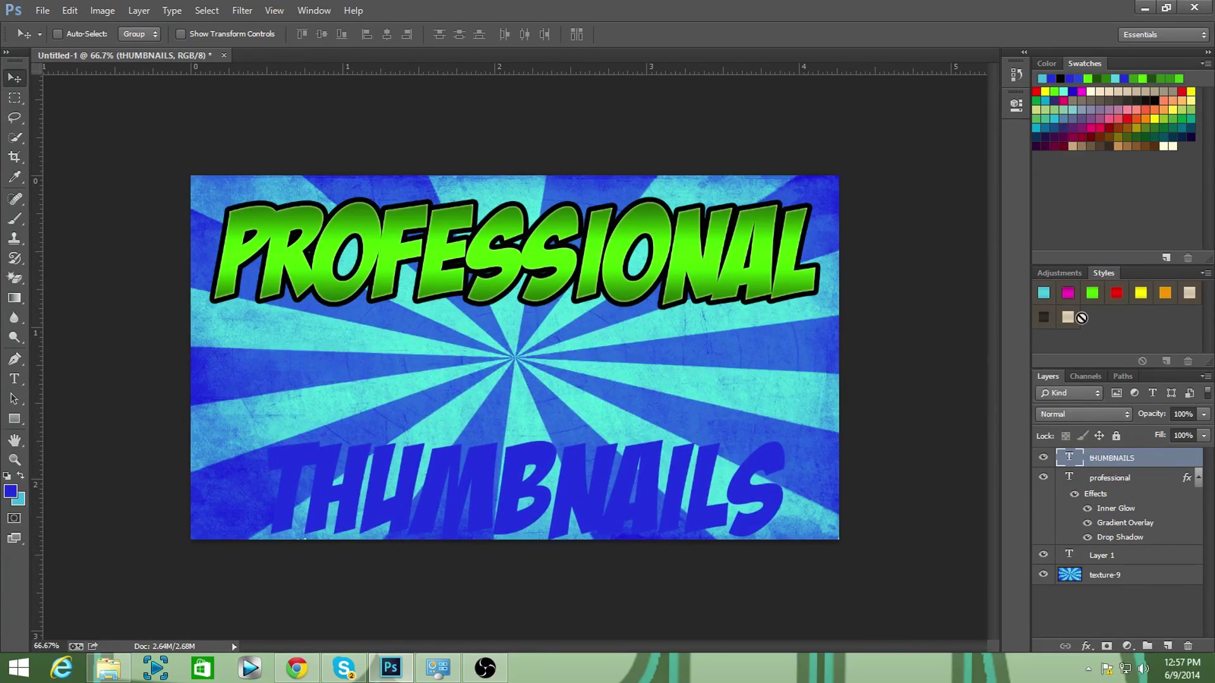
- Apply the saved yellow layer style to the THUMBNAILS text and set its drop shadow size to 10 px
click(1140, 293)
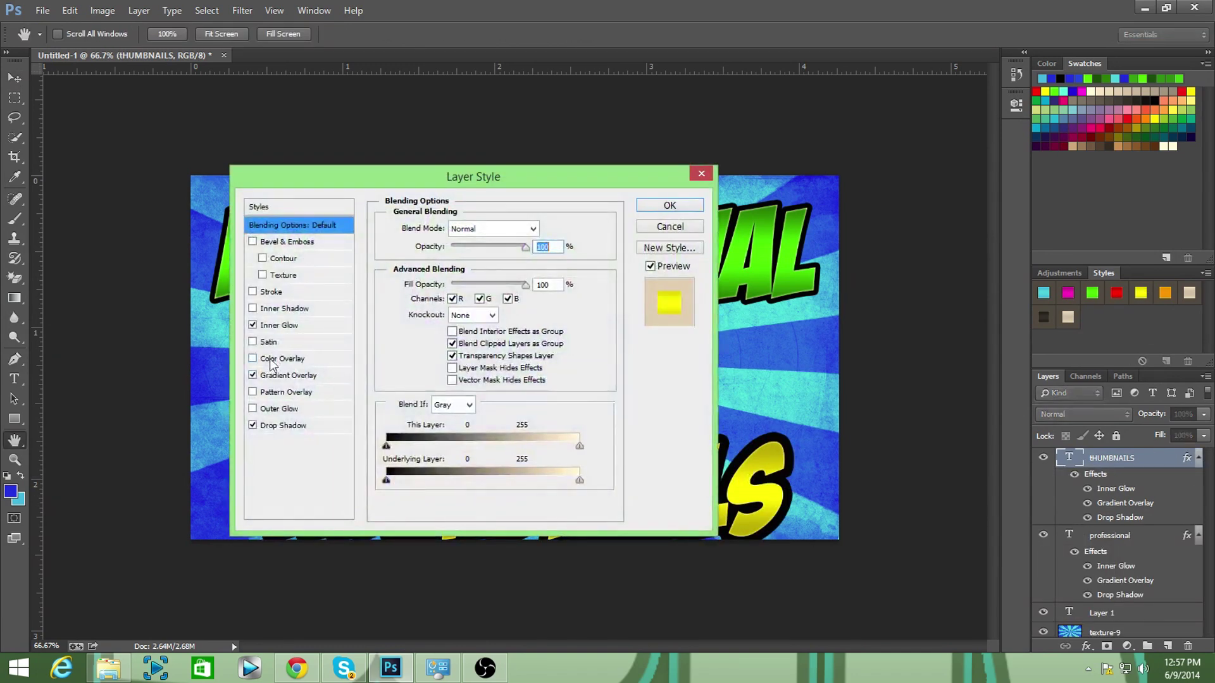
click(278, 426)
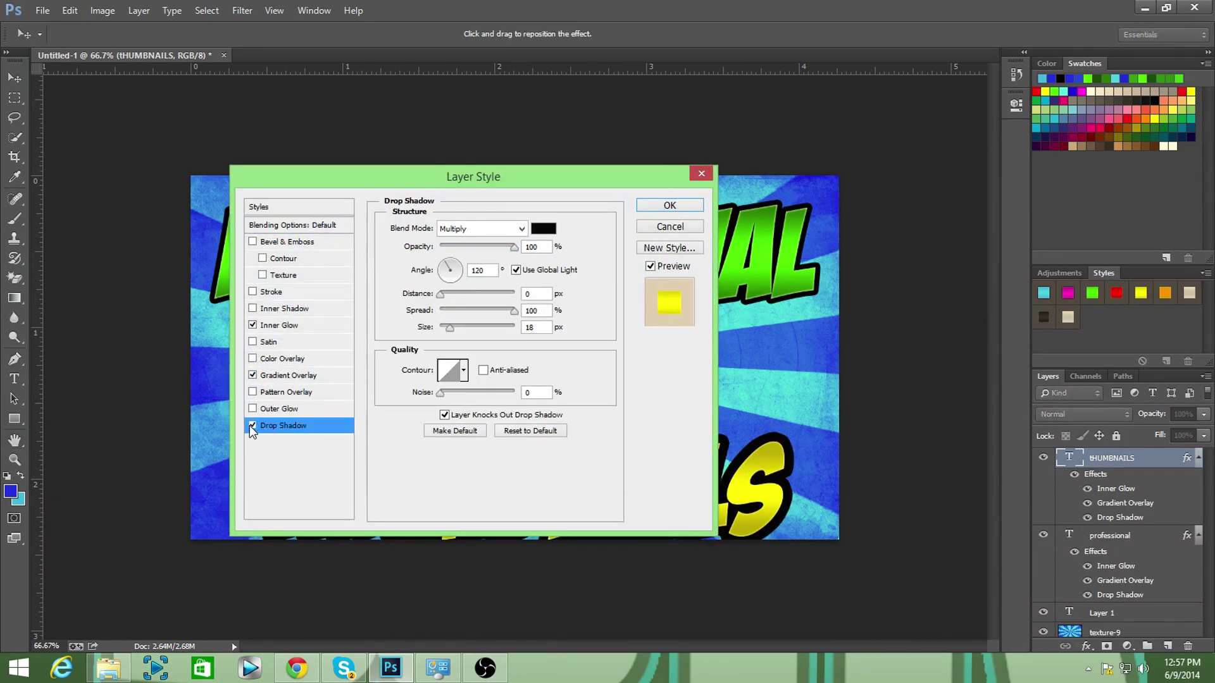
click(252, 425)
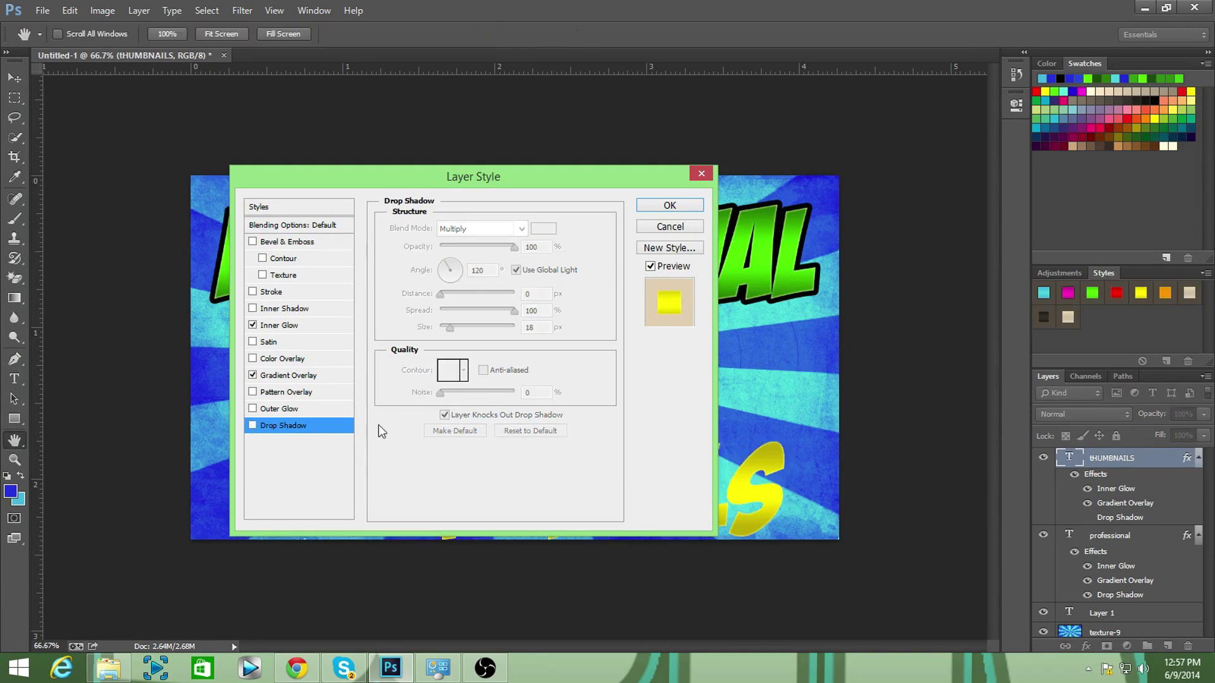
click(252, 426)
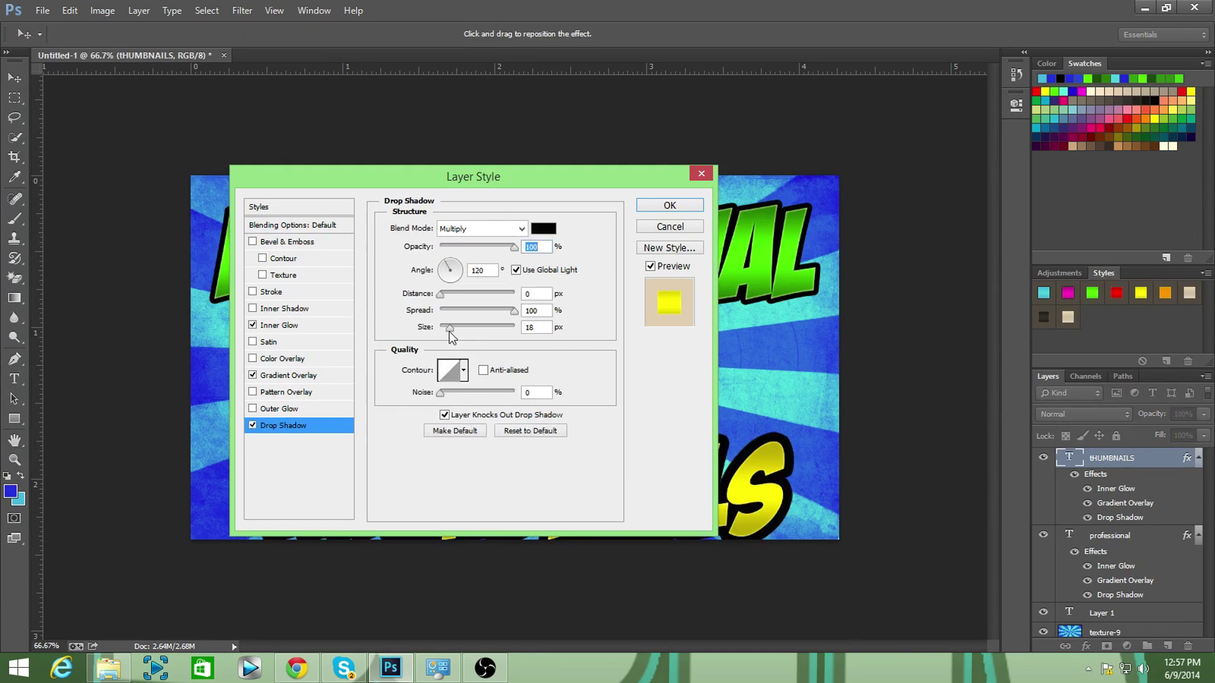
drag(450, 330, 447, 331)
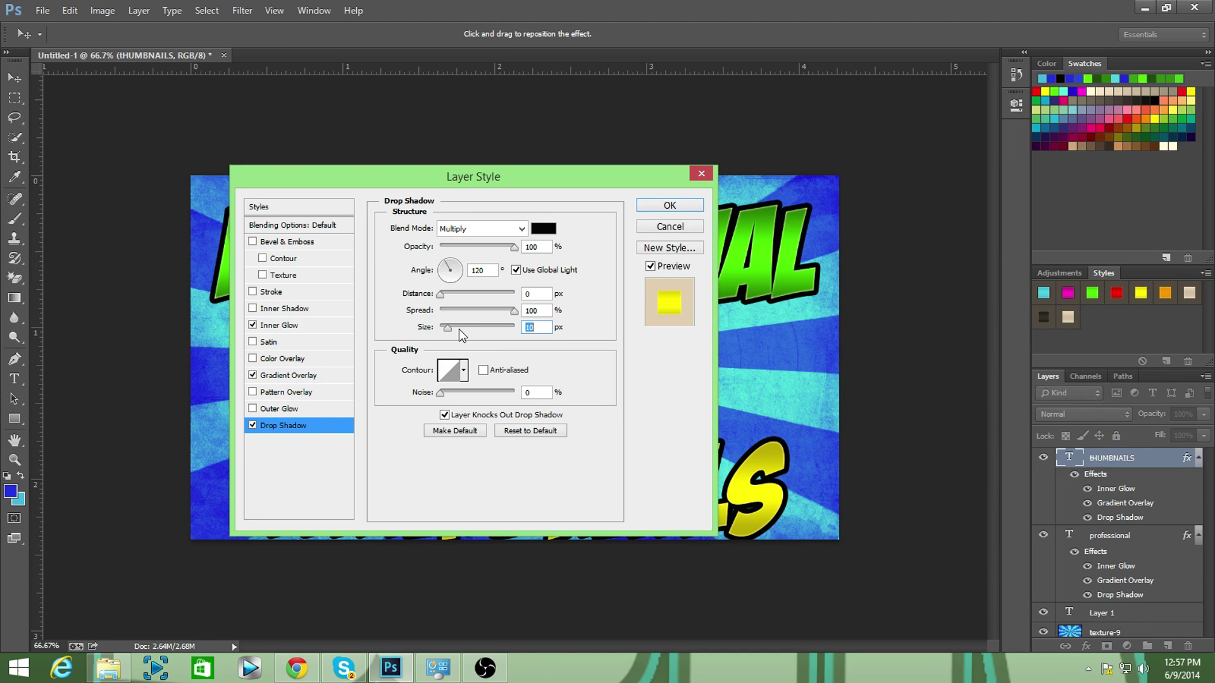
click(669, 205)
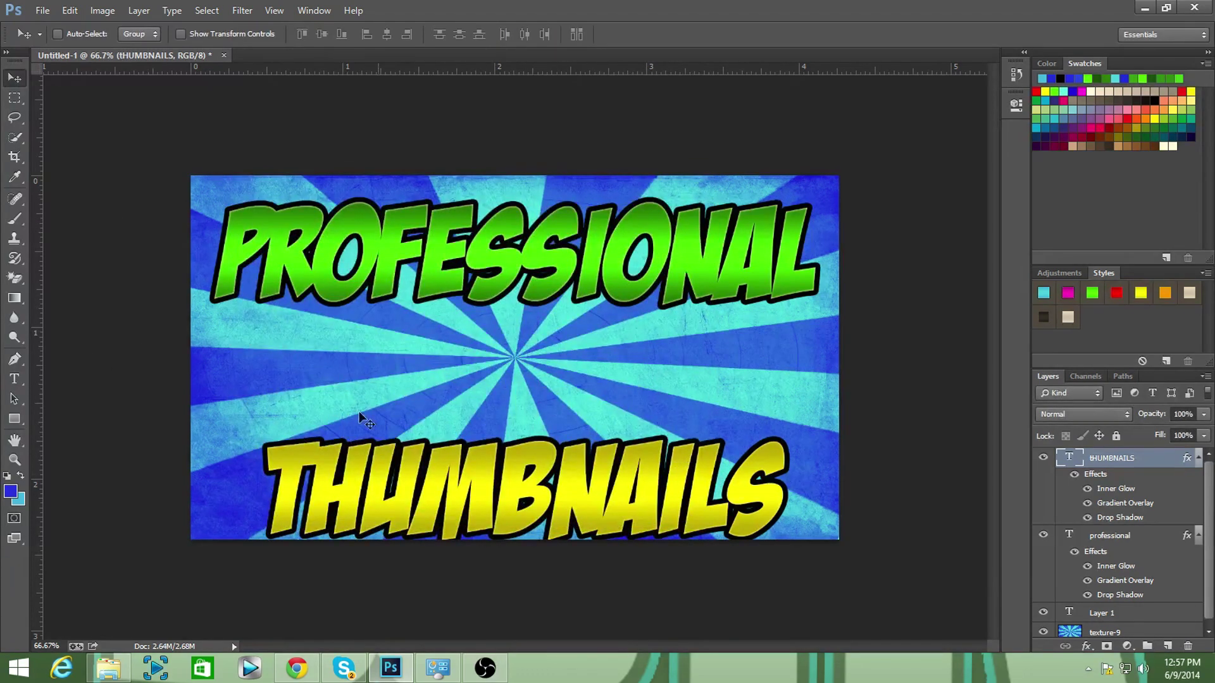
- Move the PROFESSIONAL text slightly up, close to the canvas's upper edge
click(14, 379)
click(685, 237)
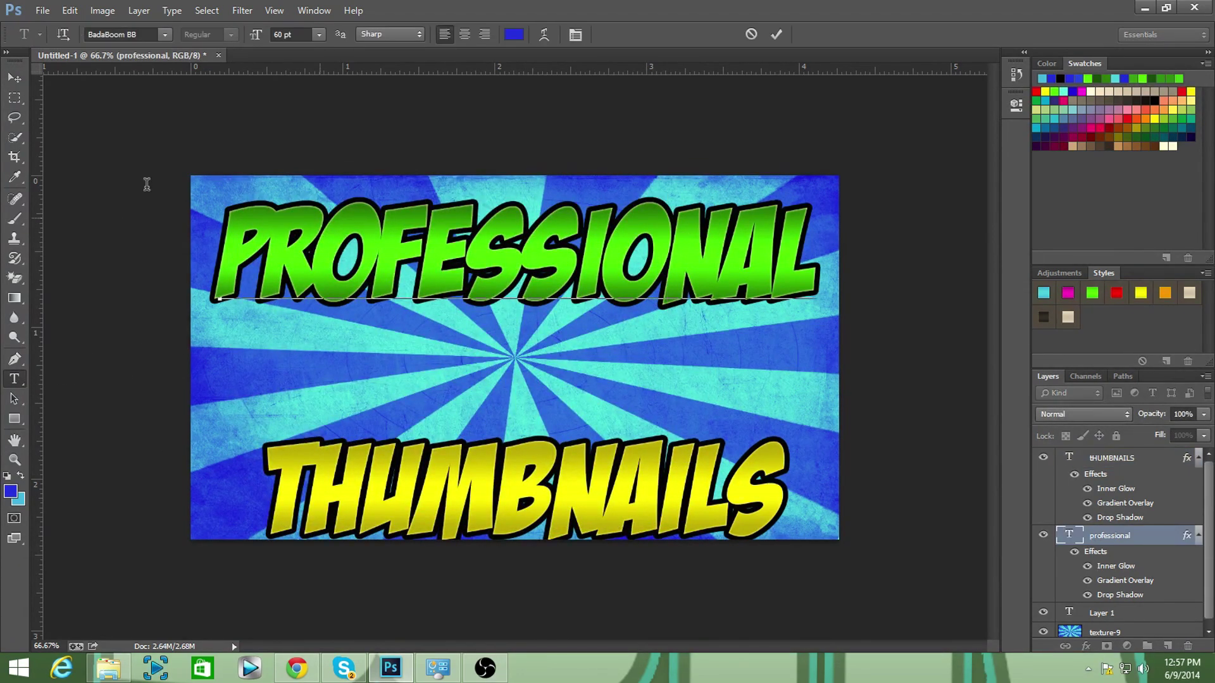
click(14, 77)
mouse_move(294, 241)
mouse_down()
mouse_move(305, 226)
mouse_move(294, 236)
mouse_up()
- Add a 60 pt text line reading YOUTUBE between PROFESSIONAL and THUMBNAILS, correcting the mistyped letters
click(15, 379)
click(366, 357)
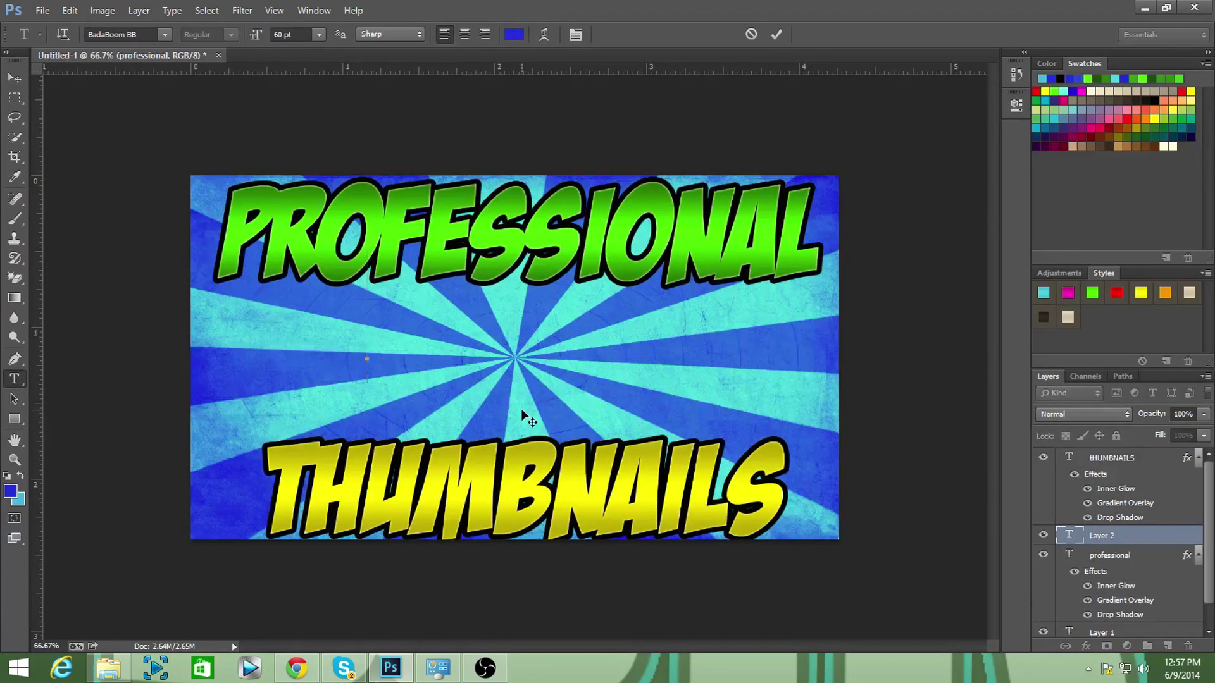
text(YOUTUBE)
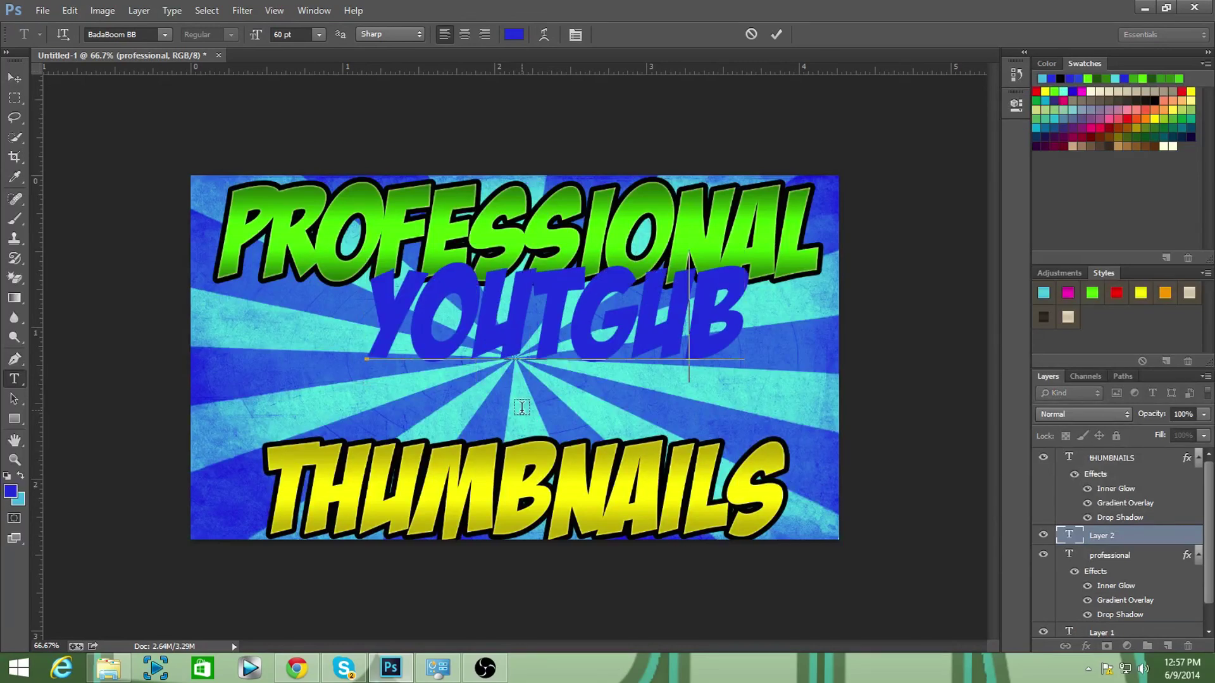
key(BackSpace)
key(BackSpace)
key(BackSpace)
text(UBE)
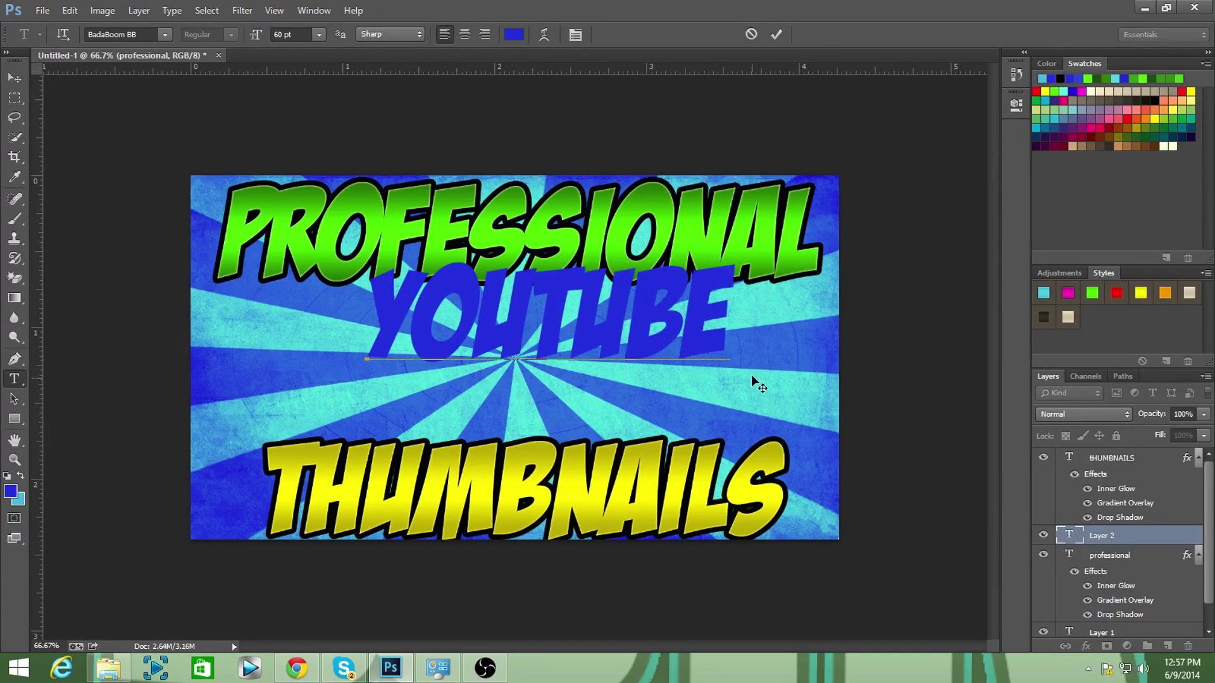
- Select the whole YOUTUBE text and apply the saved magenta layer style to it
key(shift+Left)
key(shift+Left)
key(shift+Left)
key(shift+Left)
key(shift+Left)
key(shift+Left)
key(shift+Left)
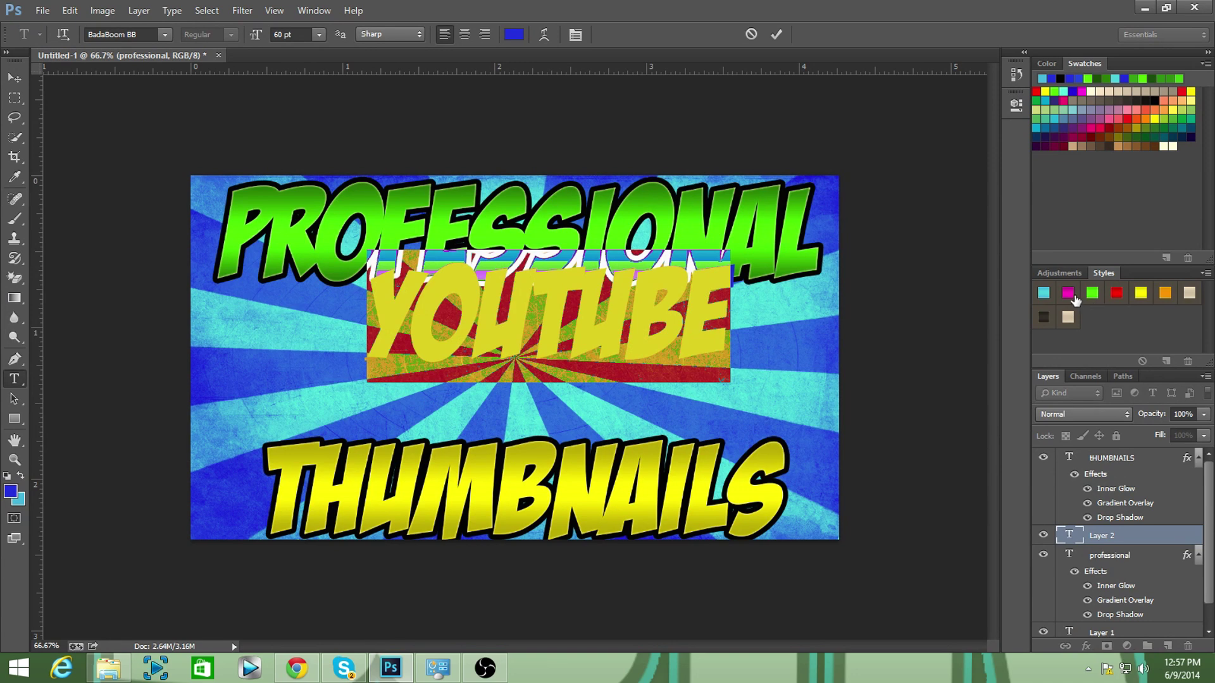
click(1074, 296)
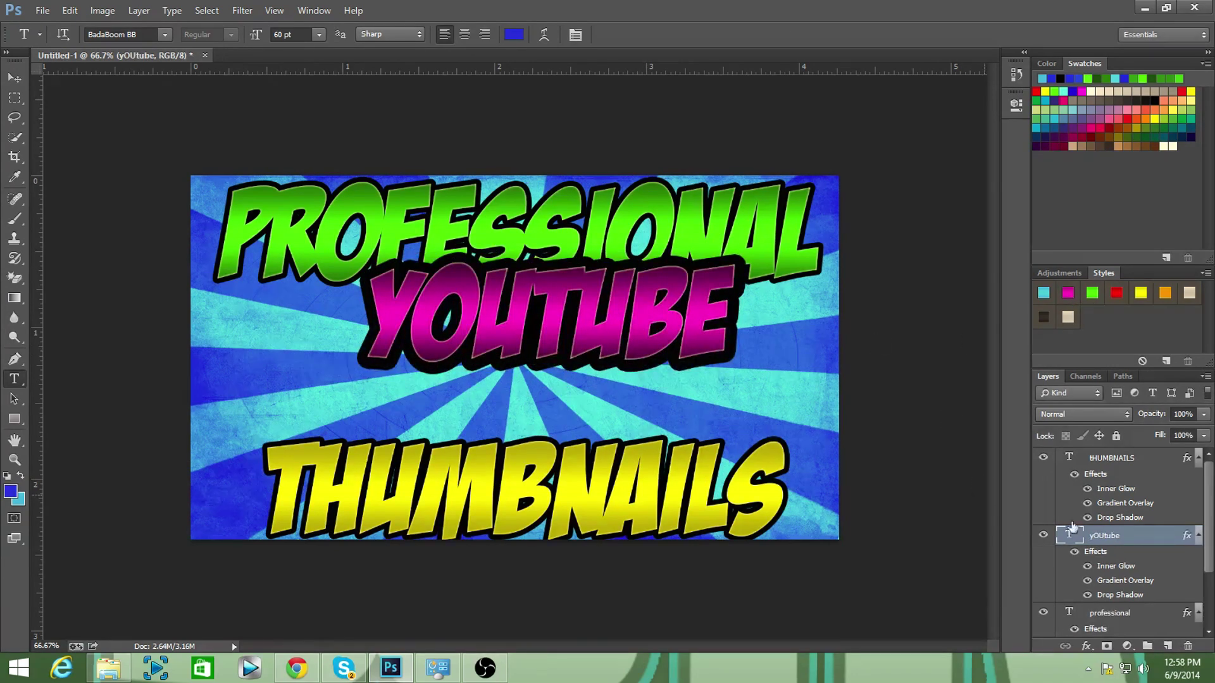
- Set the YOUTUBE text's drop shadow size to 10 px
double_click(1119, 537)
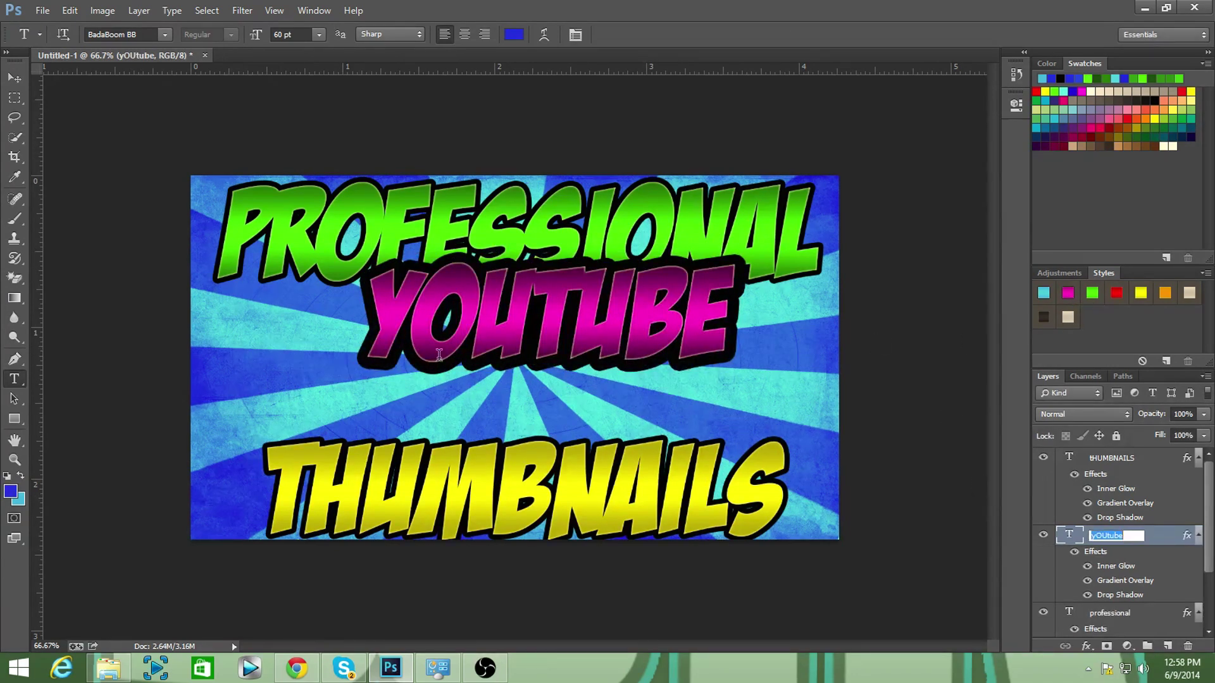
double_click(1168, 543)
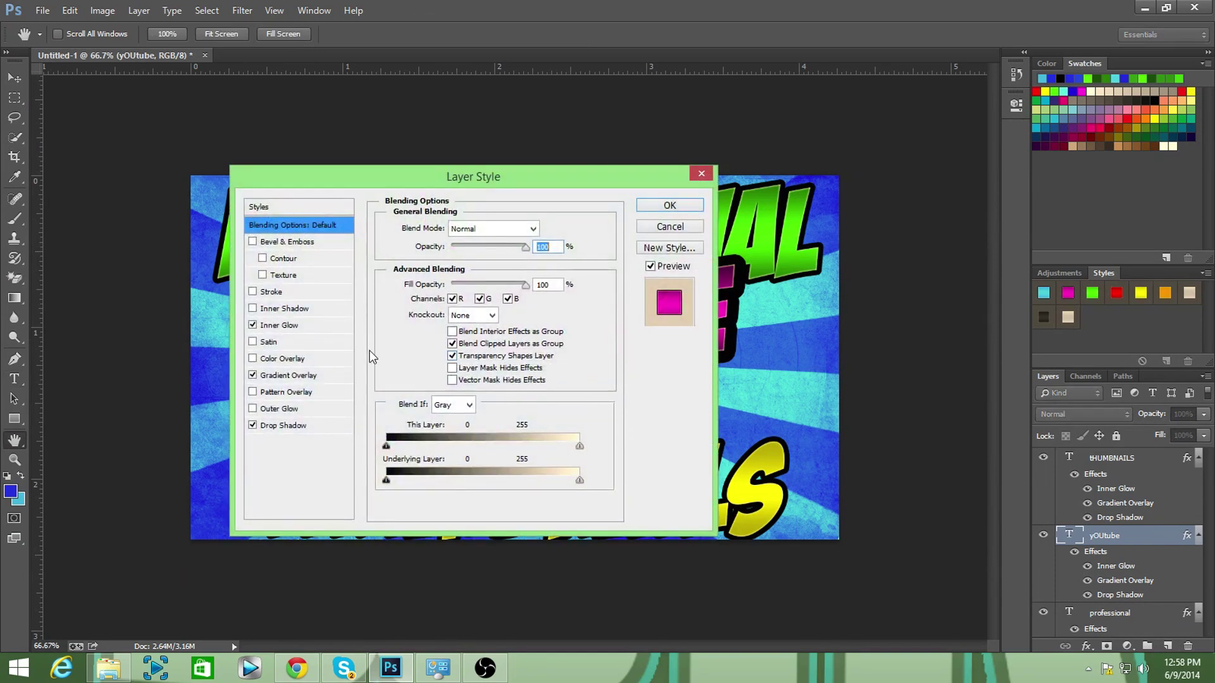
click(298, 425)
drag(453, 328, 447, 329)
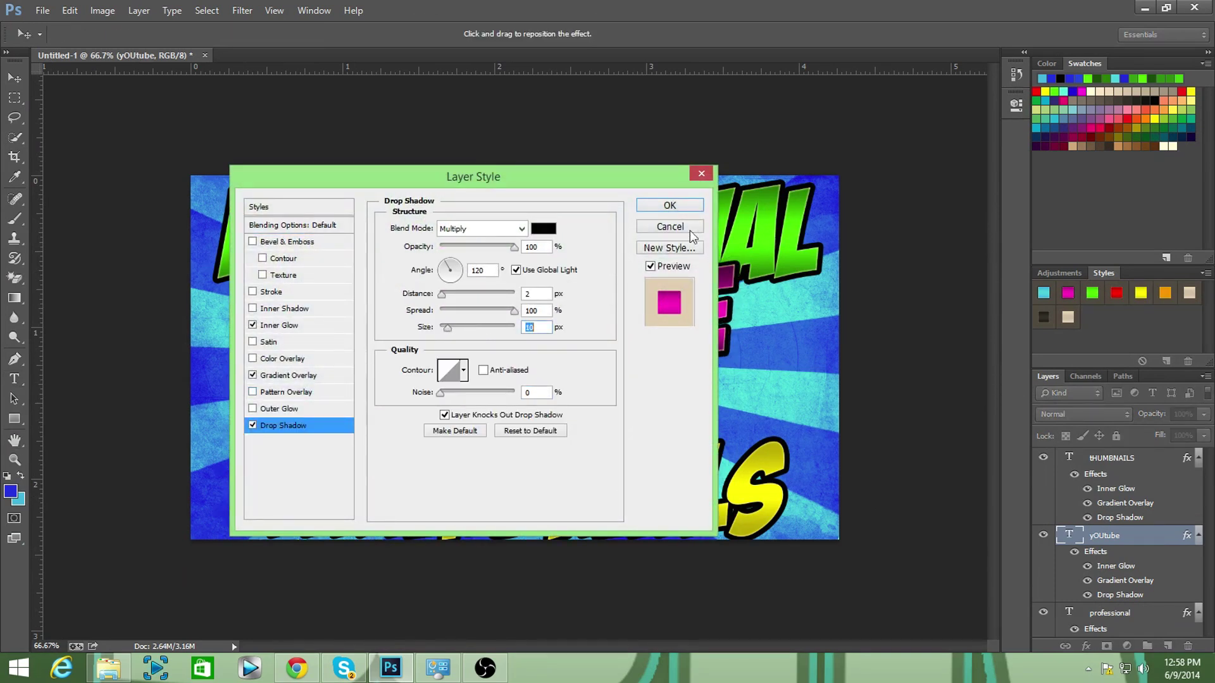
click(666, 205)
- Set the YOUTUBE text's font size to 80 pt, trying 70 pt first, and centre it between the other two text lines
click(182, 314)
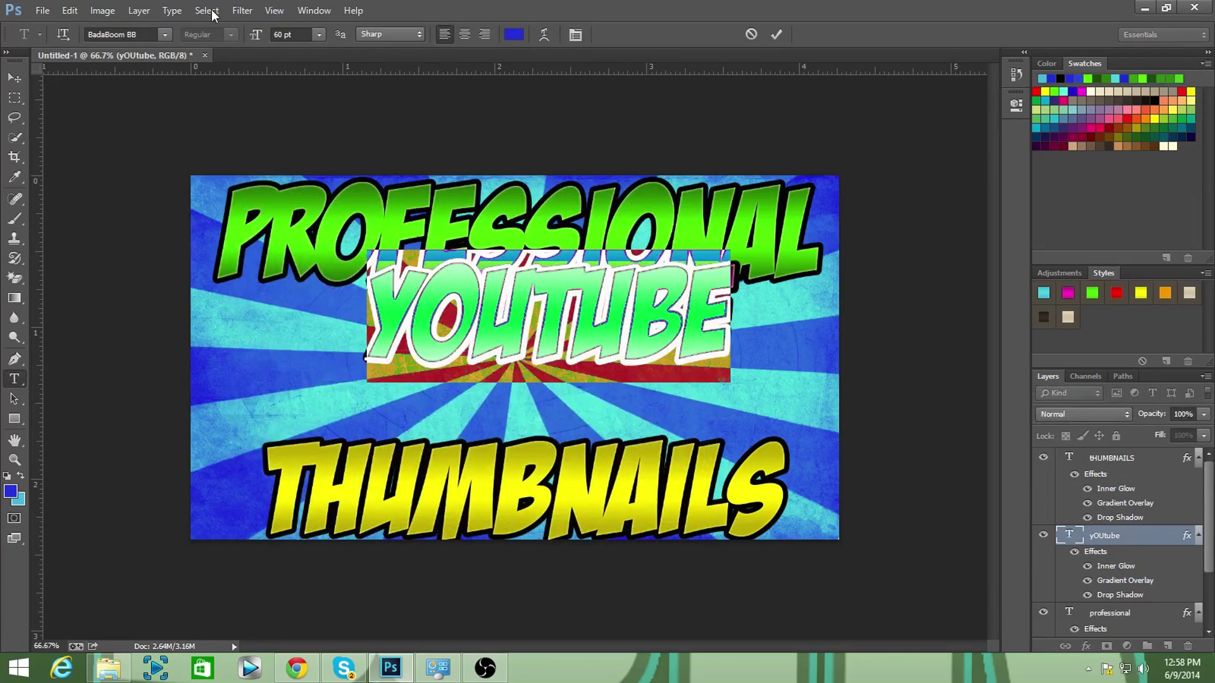
click(275, 33)
key(BackSpace)
text(7)
key(Return)
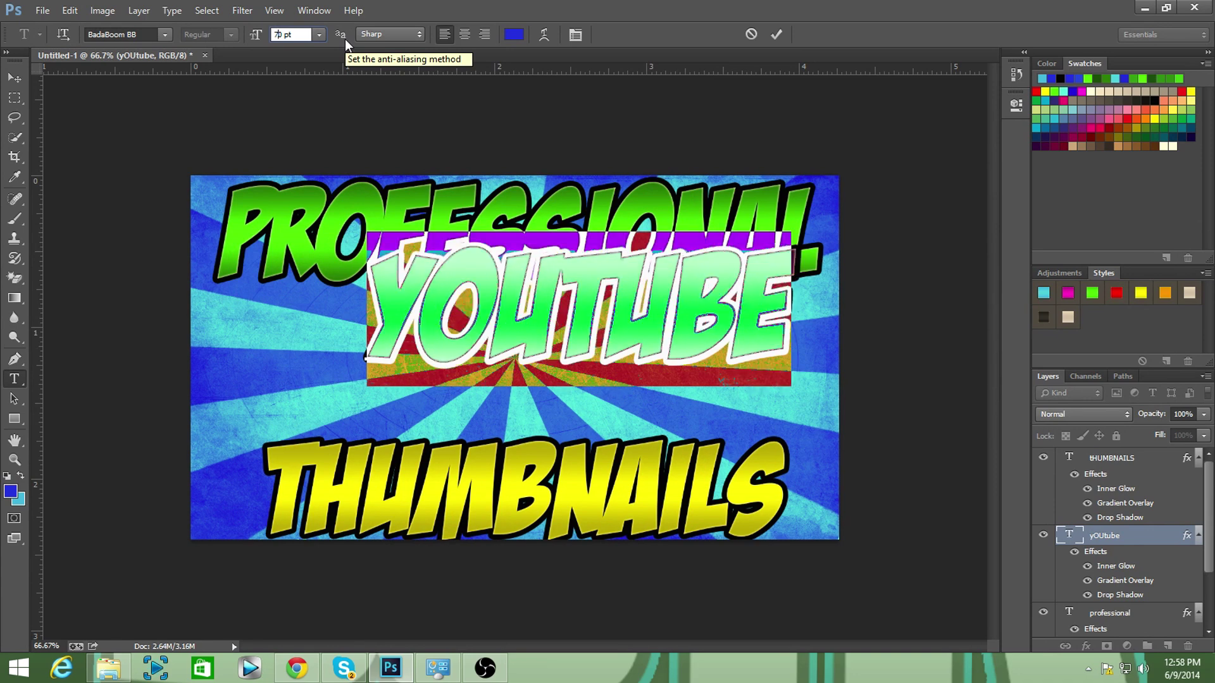
key(shift+Up)
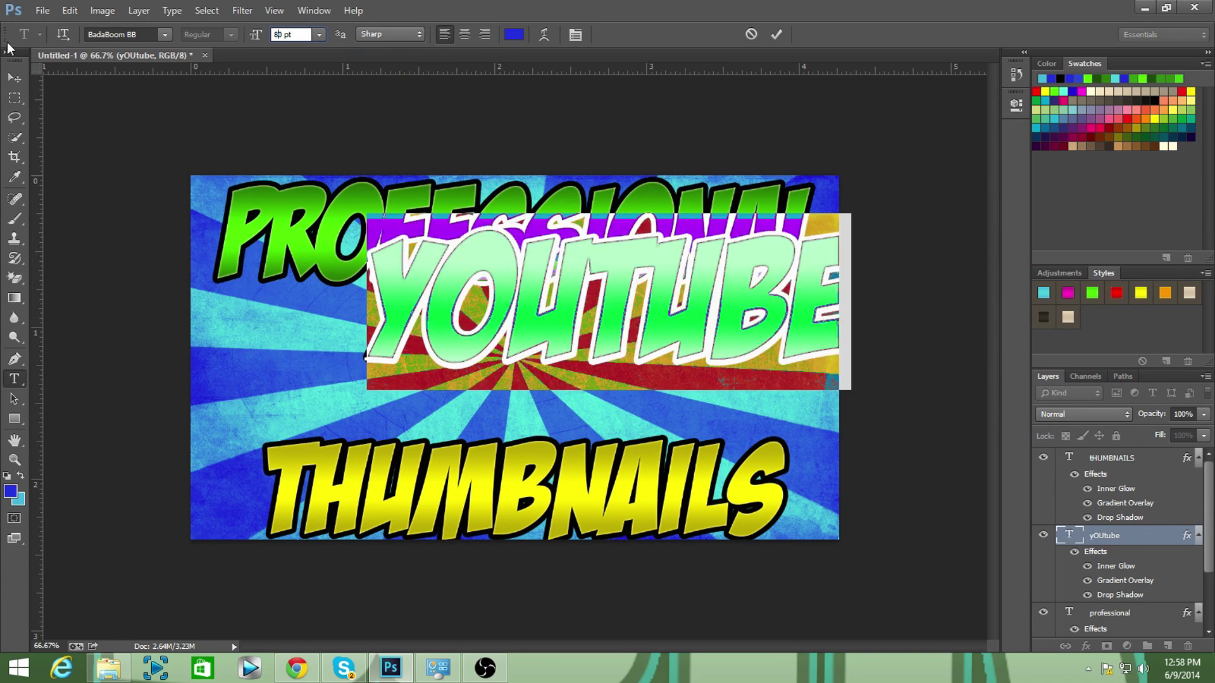
click(14, 77)
drag(403, 340, 310, 392)
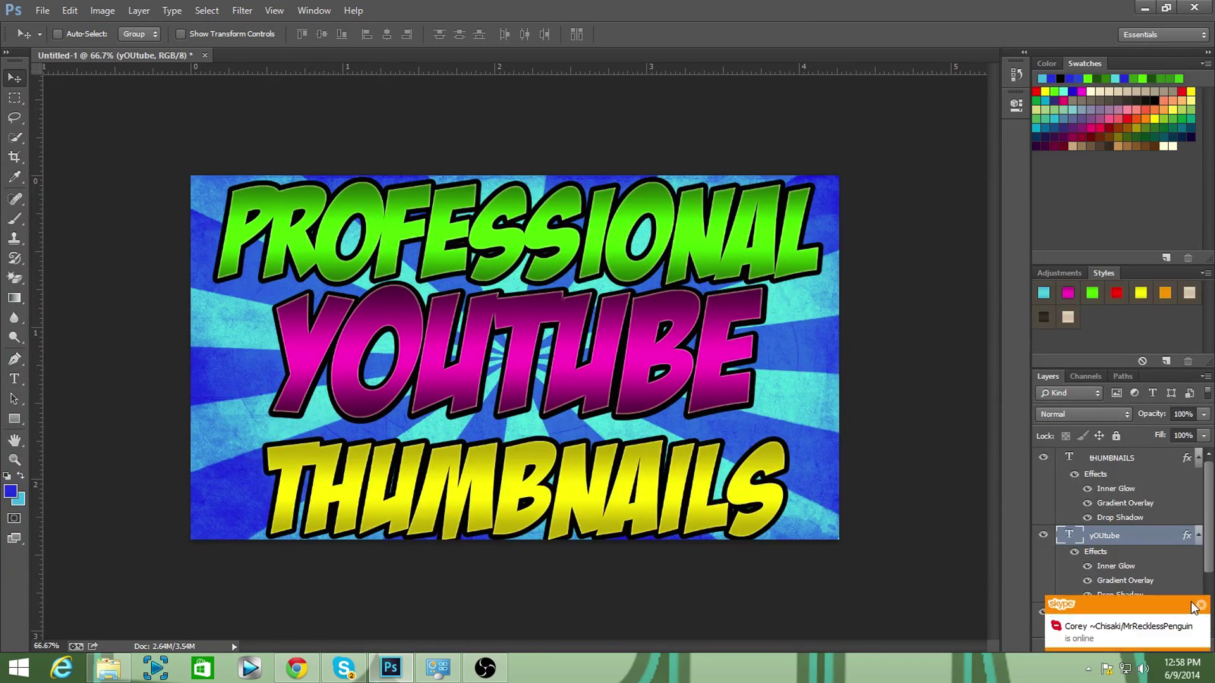
- Save the finished thumbnail as a PNG named fUNNY in the Pictures folder, accepting the PNG options
click(43, 10)
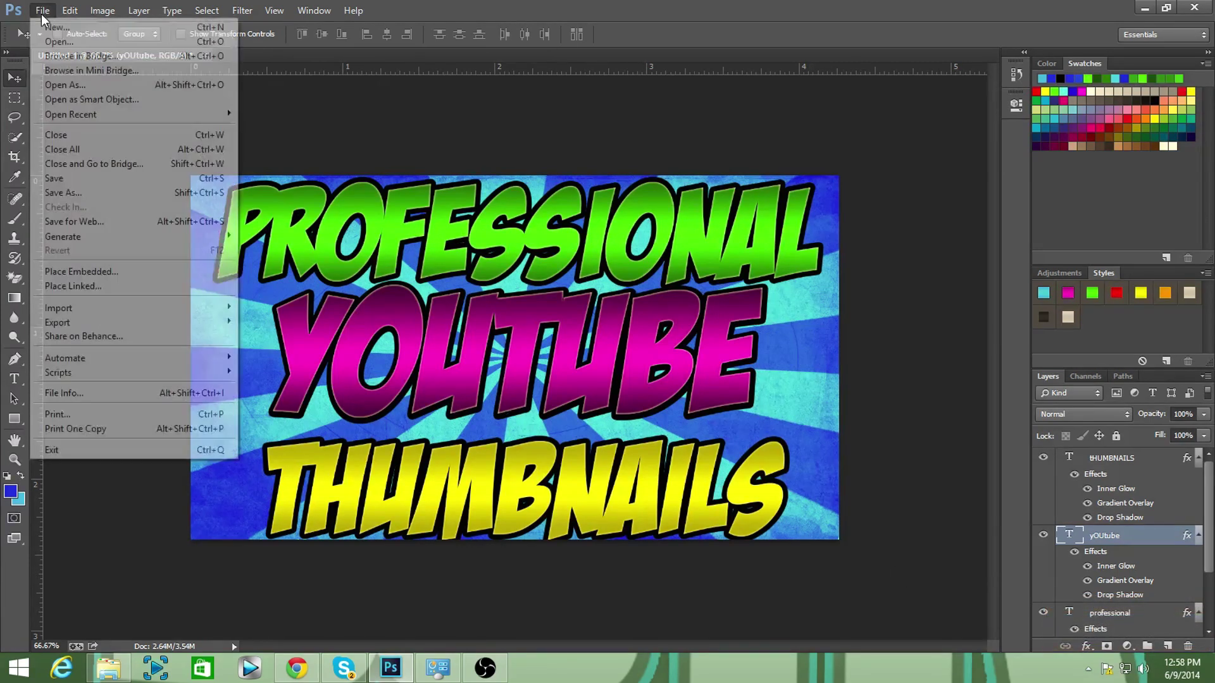
click(63, 192)
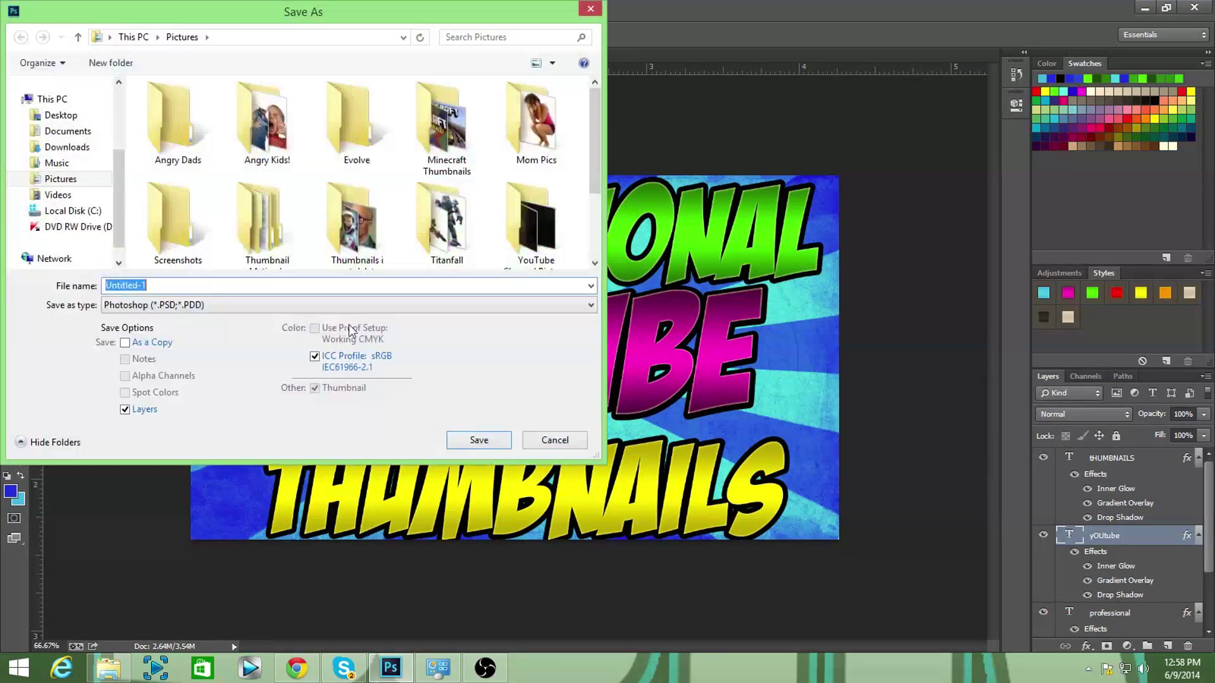
click(355, 308)
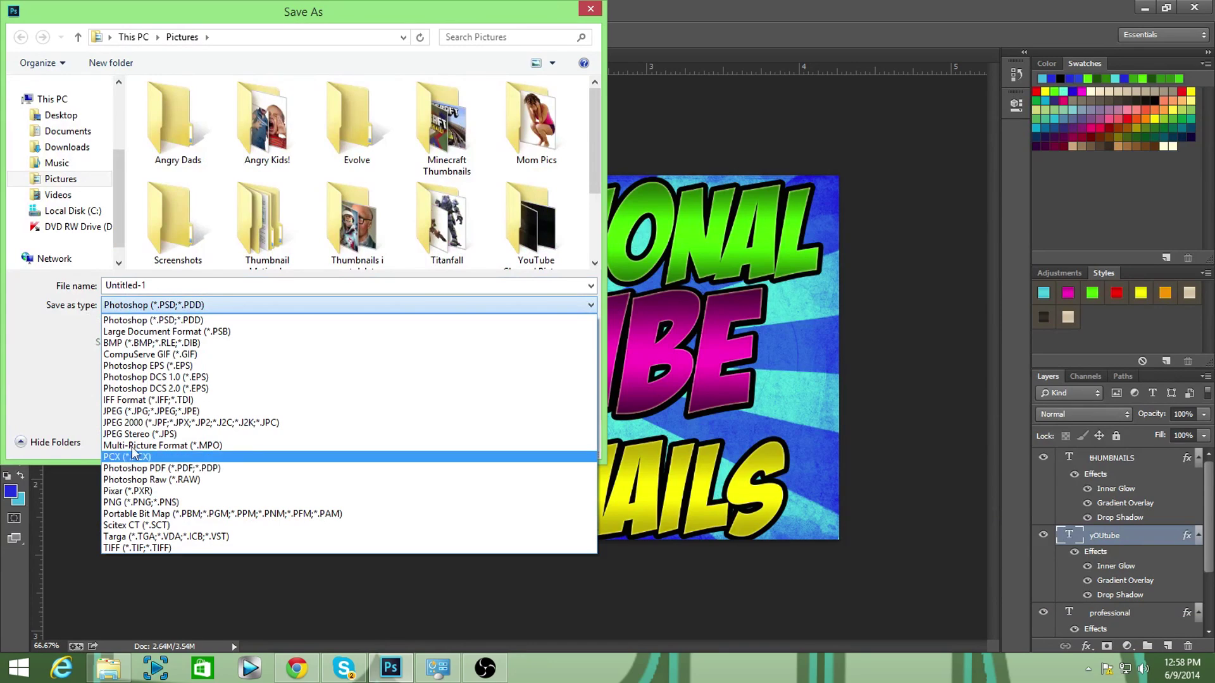
click(140, 502)
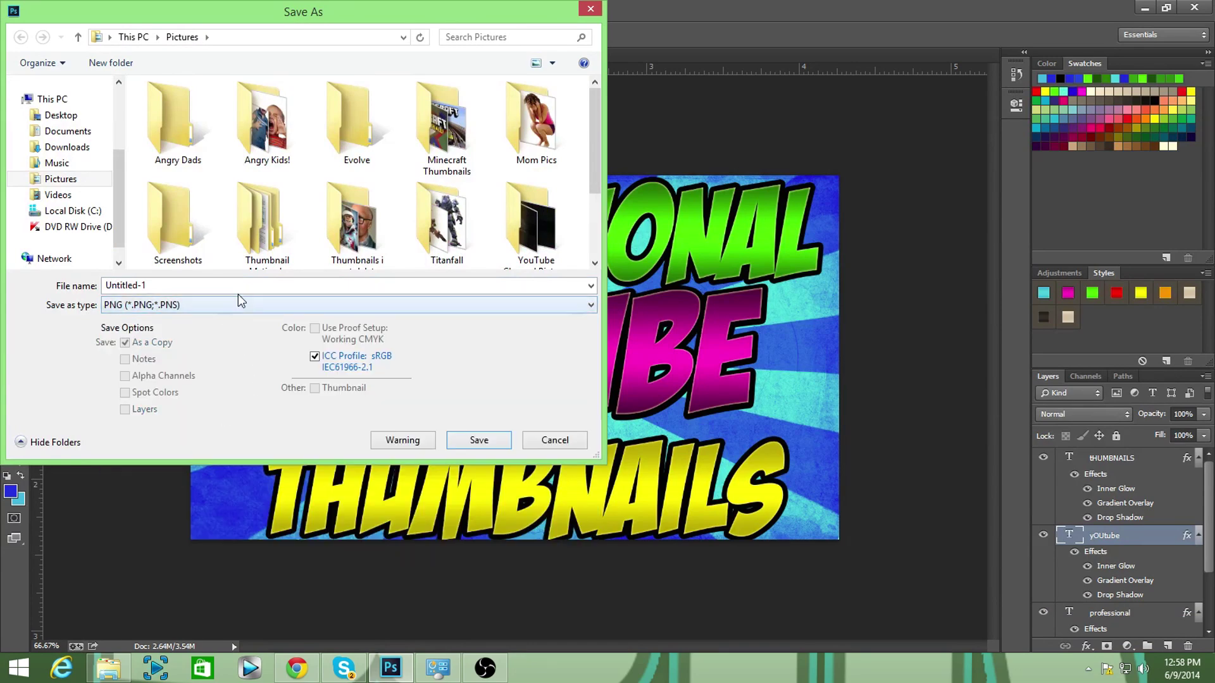
double_click(282, 285)
key(BackSpace)
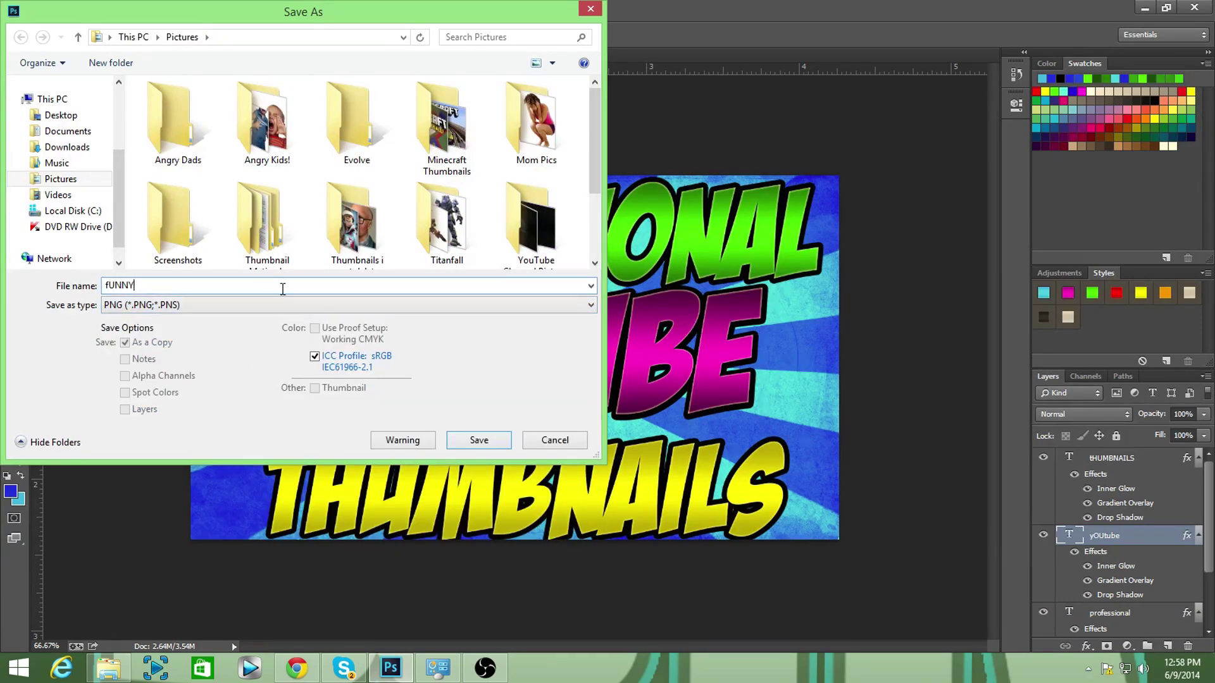
key(Return)
click(686, 211)
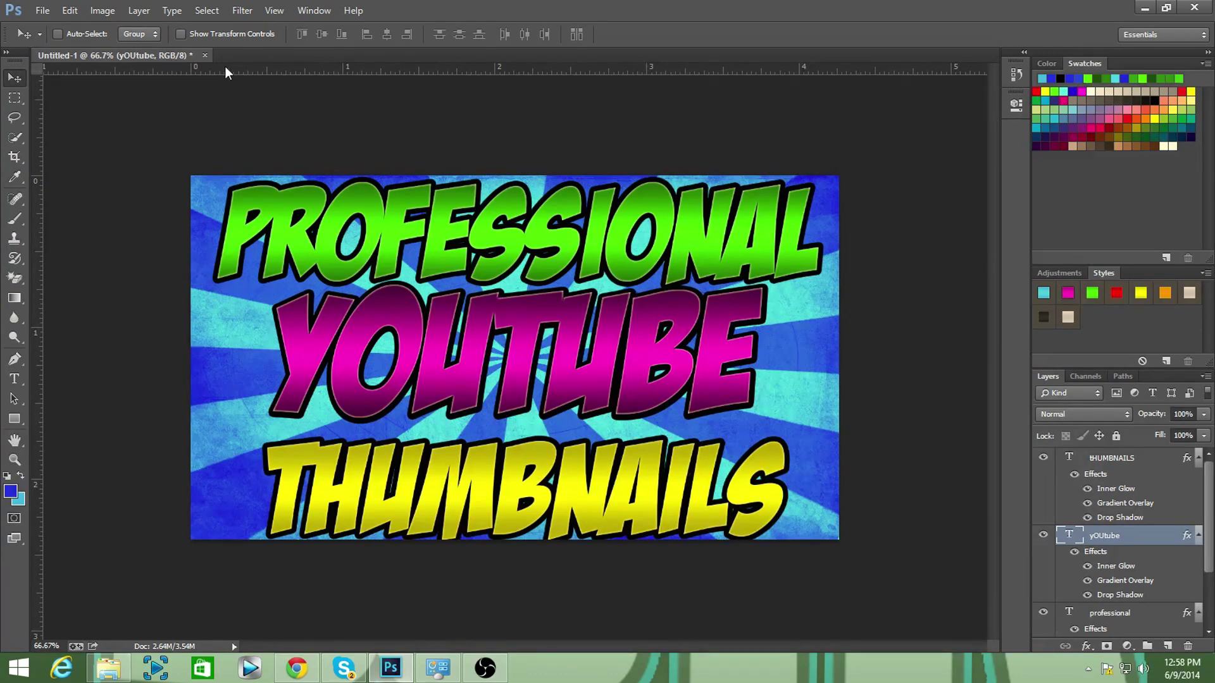
- Close the finished document without saving and create a new 1280 × 720 px, 300 pixels/inch RGB document
click(205, 55)
click(600, 266)
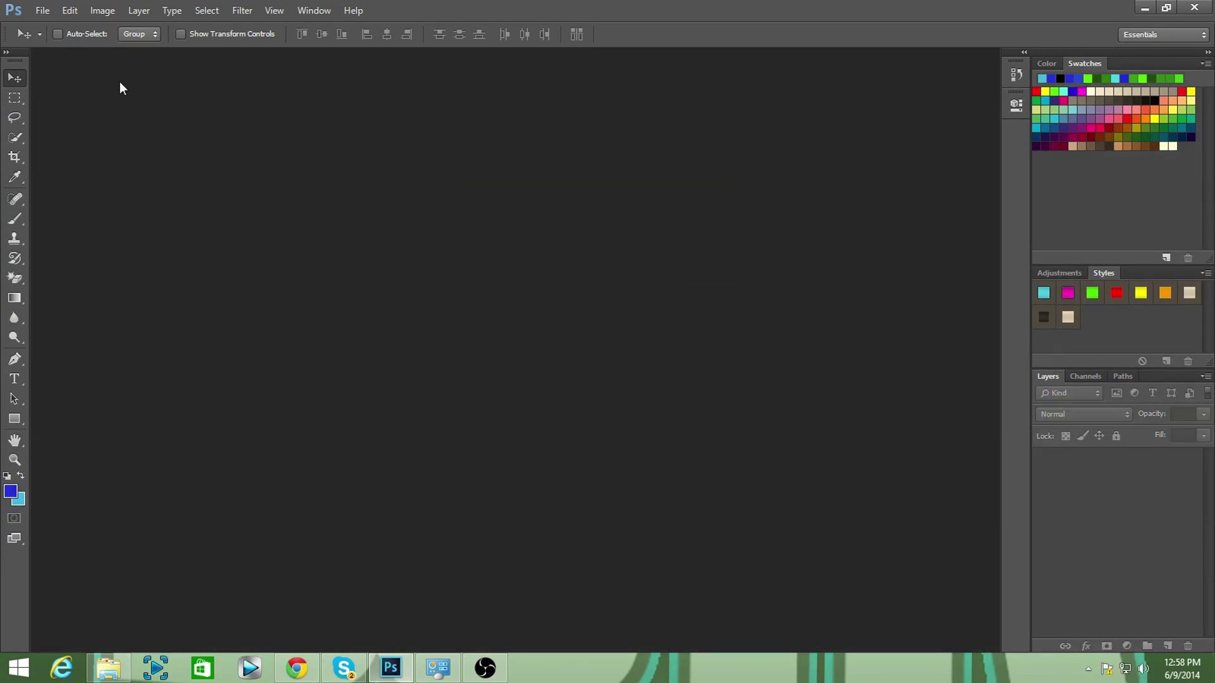
click(42, 10)
click(48, 30)
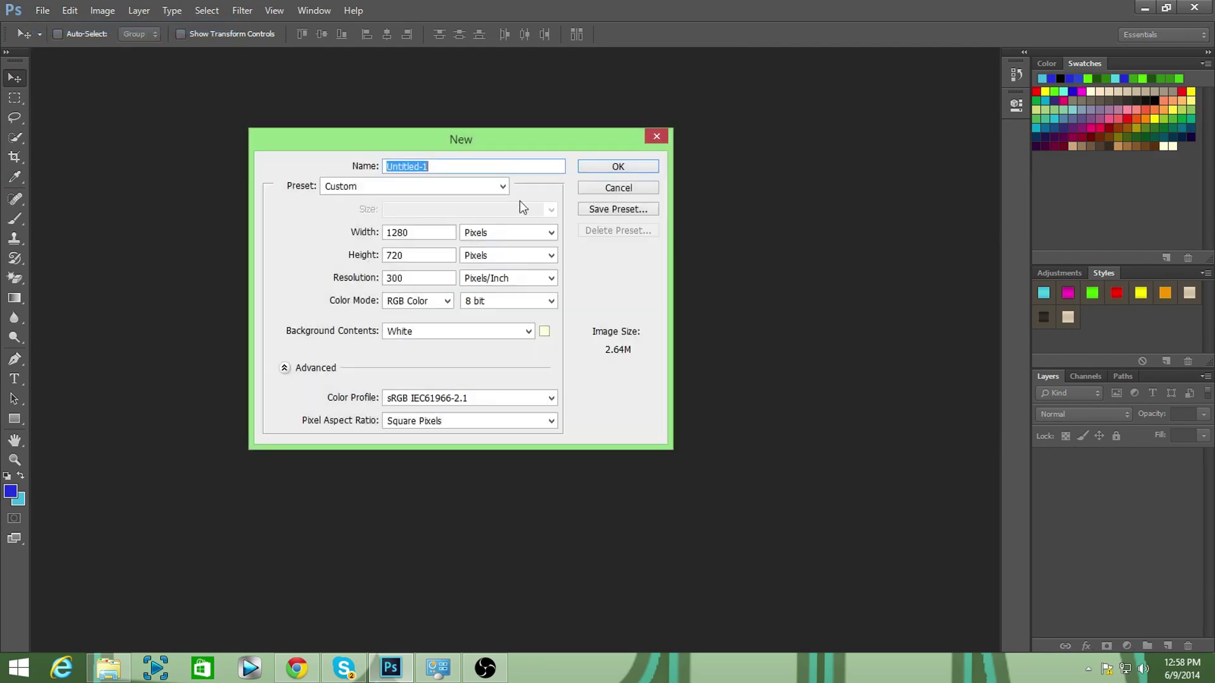
click(618, 167)
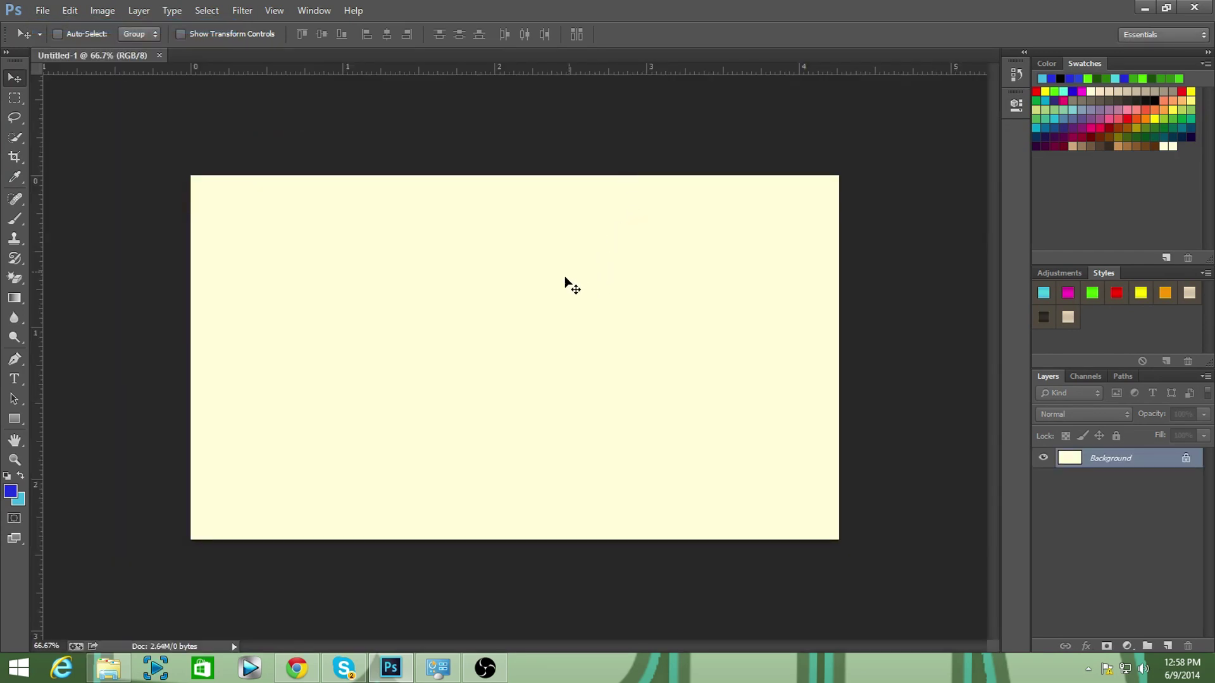
- Convert the locked Background into a normal layer, leaving its blending options at their defaults
alt+double_click(1167, 468)
double_click(1178, 461)
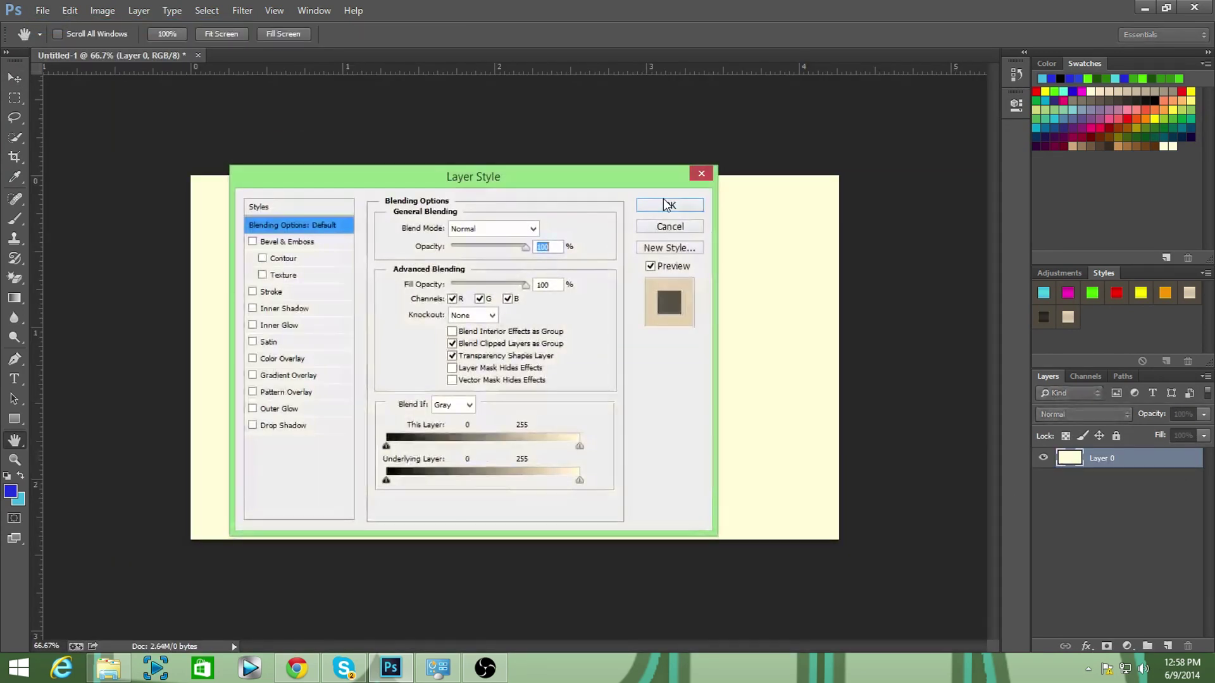
click(662, 209)
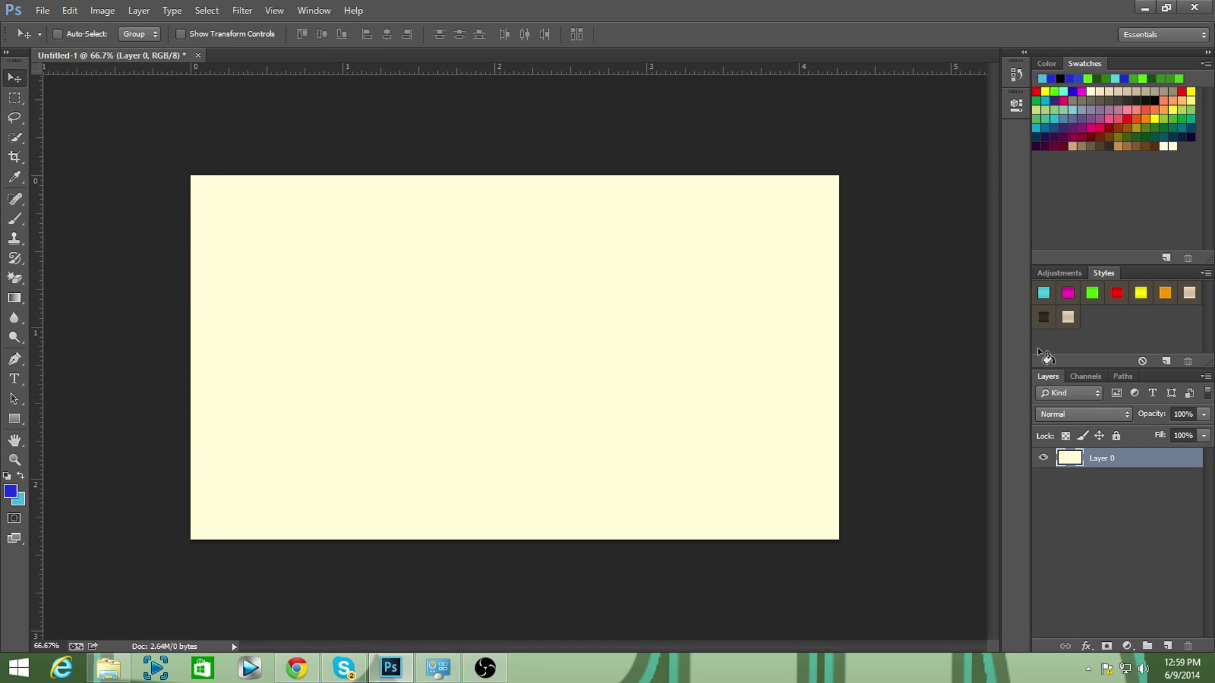
- Set the foreground colour to a cyan swatch and apply a purple Color Overlay at 100% opacity to Layer 0
click(1056, 105)
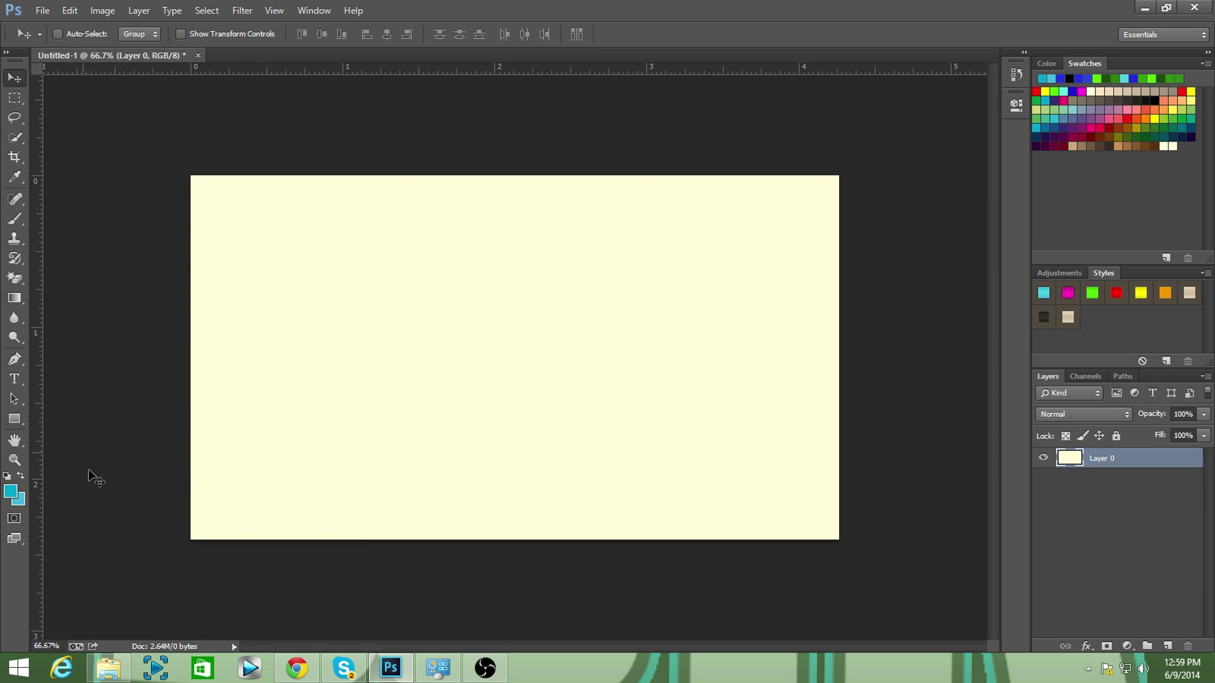
double_click(1133, 465)
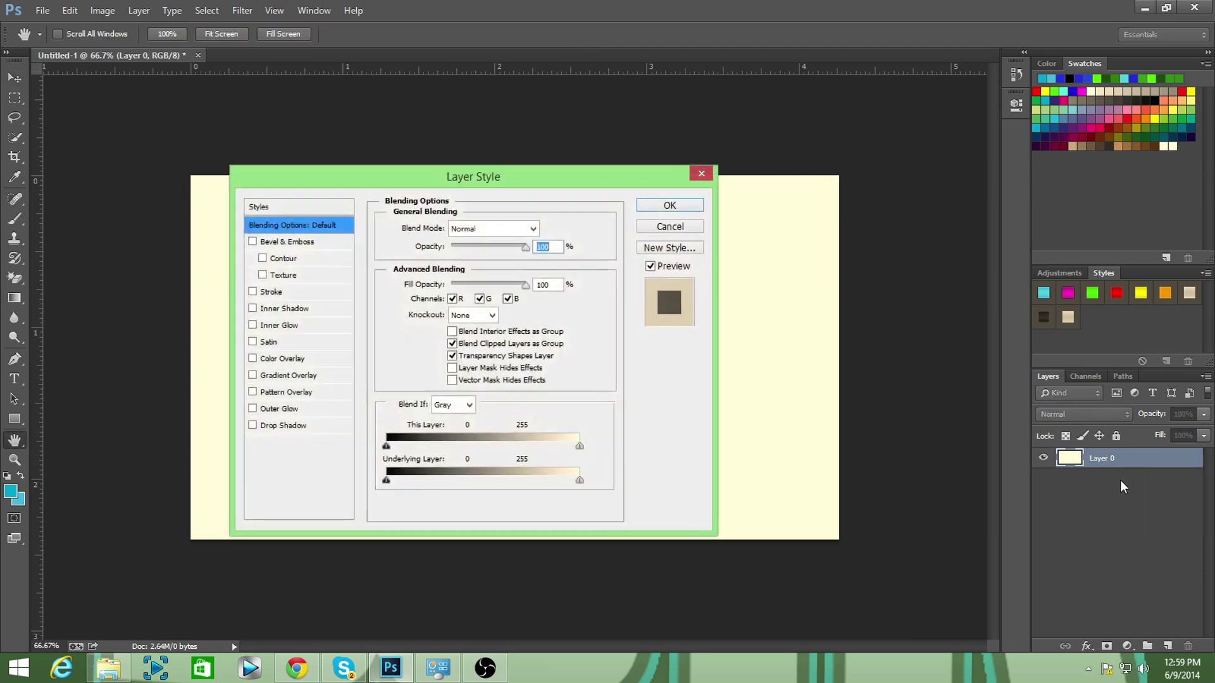
click(268, 425)
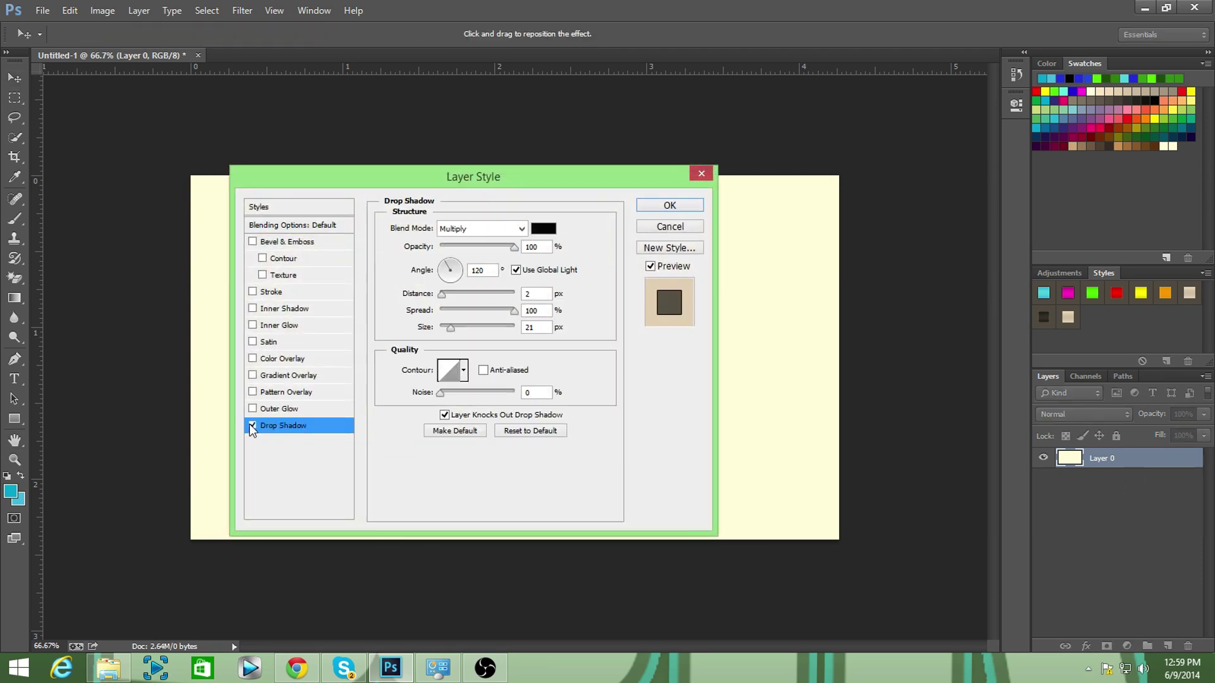
click(279, 358)
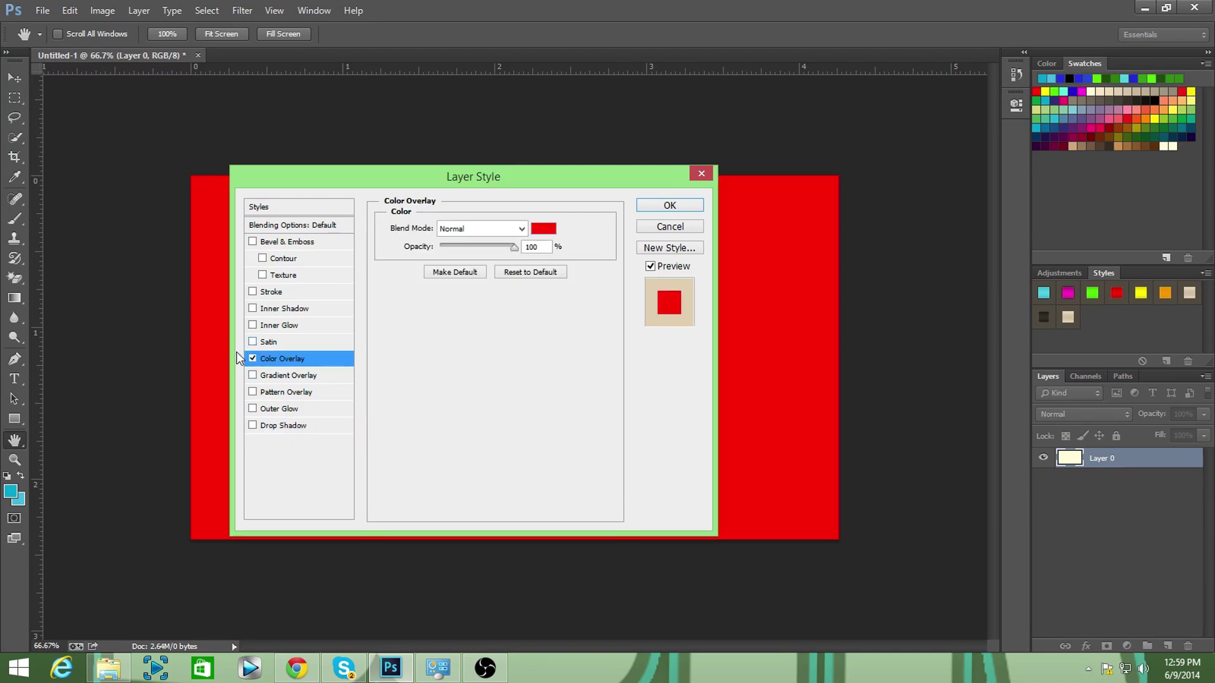
click(543, 228)
drag(885, 494, 919, 434)
click(1024, 376)
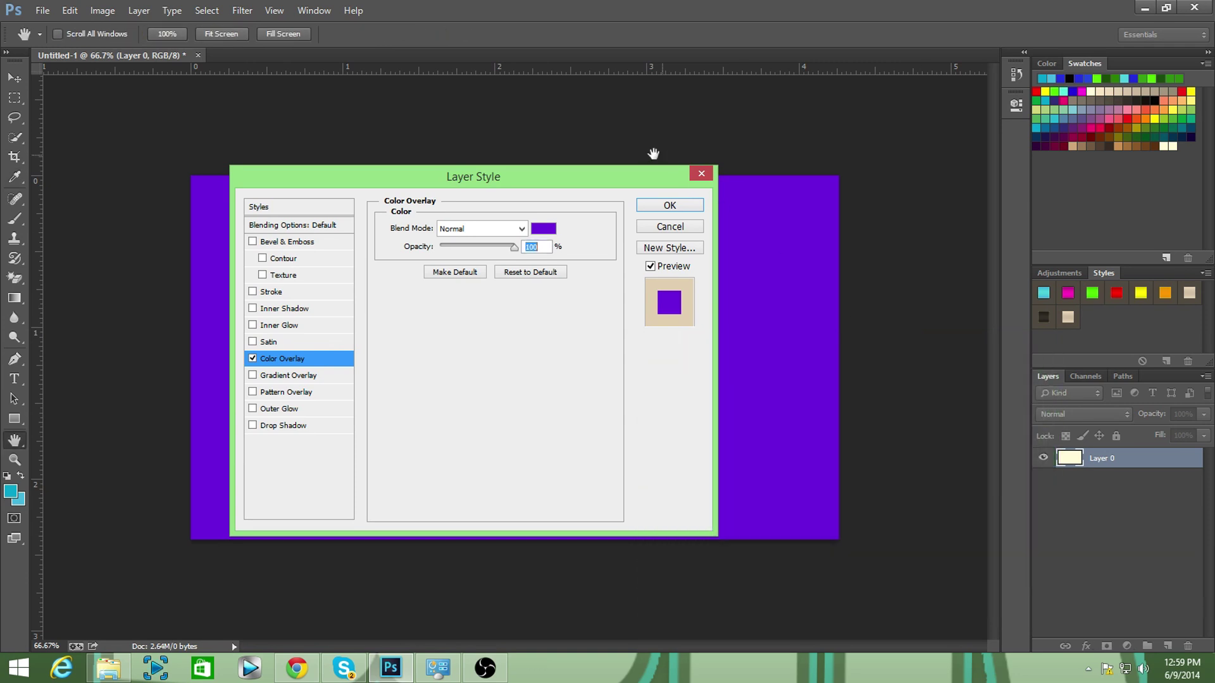
click(670, 206)
- In File Explorer, browse to the GTA 5 BG Pics folder and place GTA BG #3 into the Photoshop document
click(109, 668)
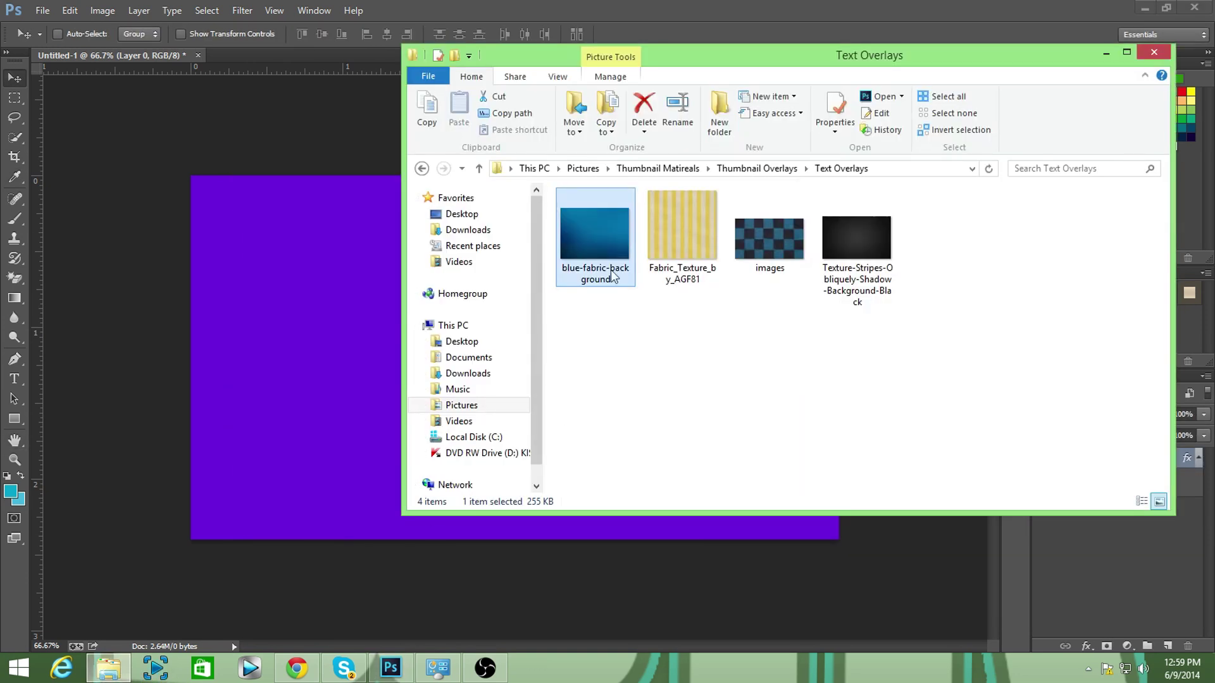
click(421, 168)
click(421, 168)
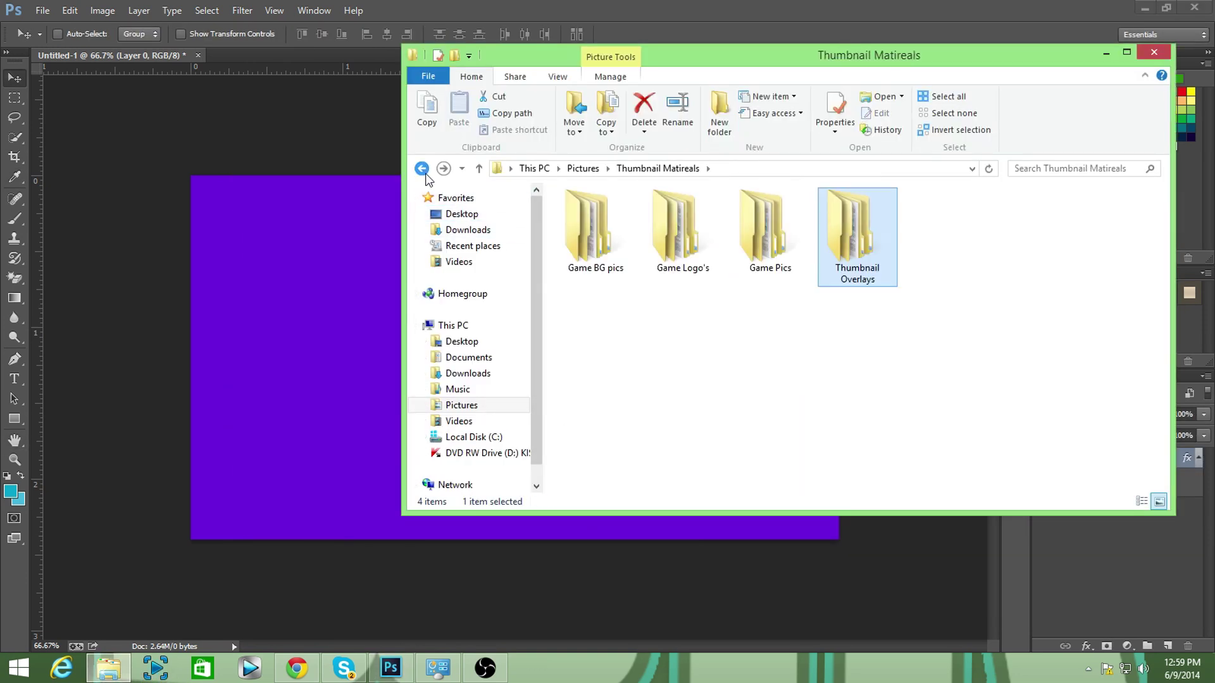
double_click(594, 227)
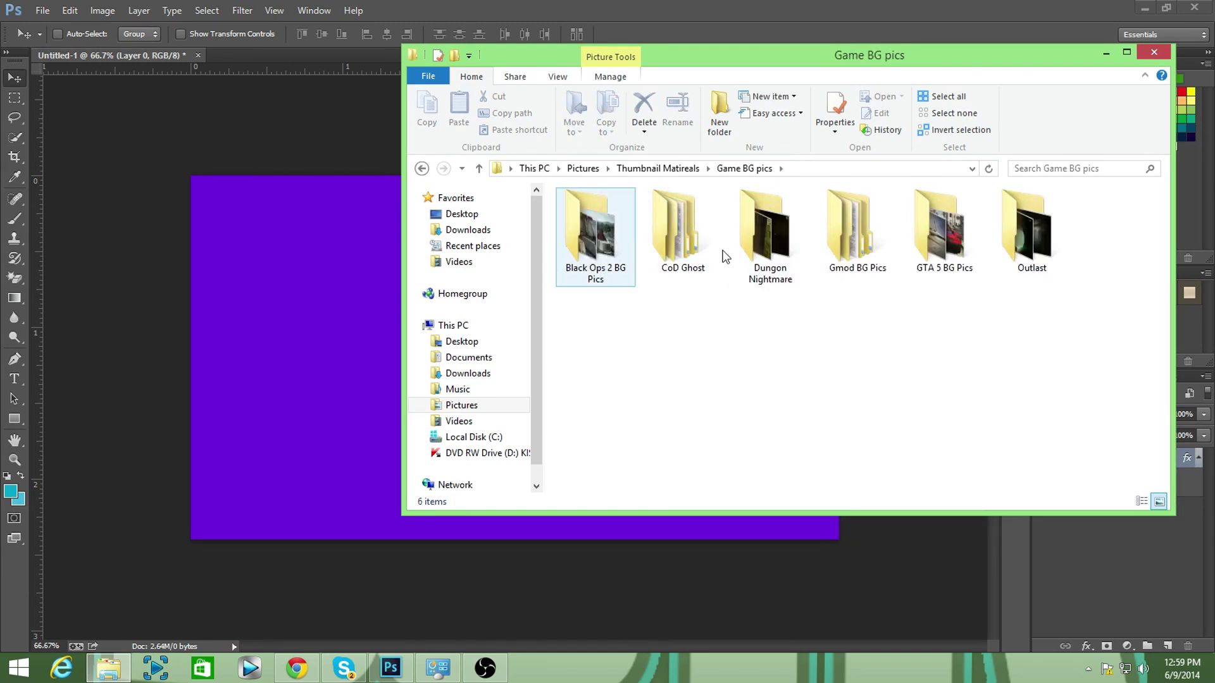
double_click(936, 234)
scroll(845, 321, down, 1)
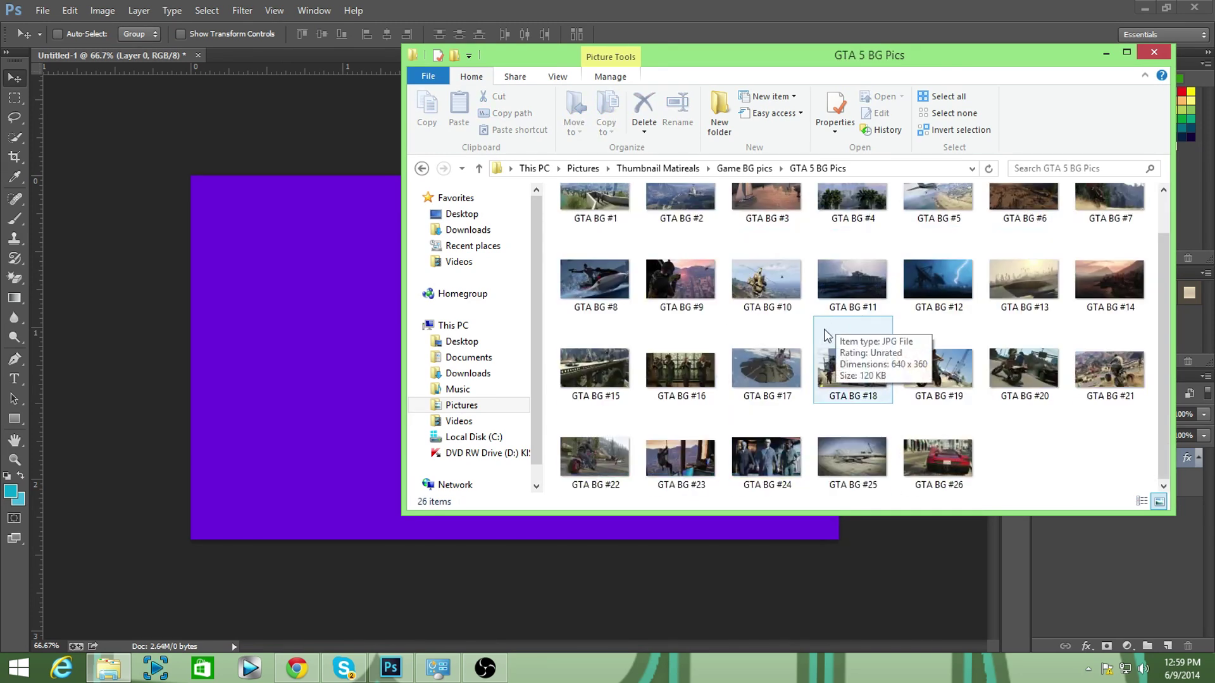
scroll(818, 329, up, 1)
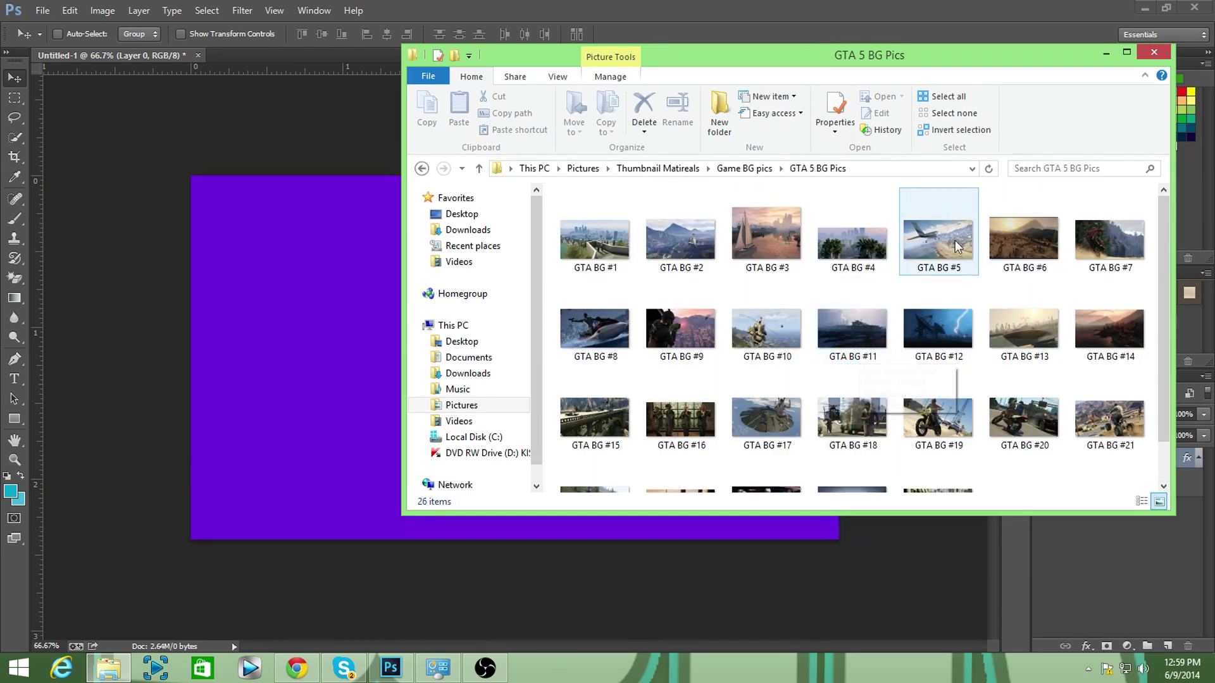
drag(784, 250, 636, 363)
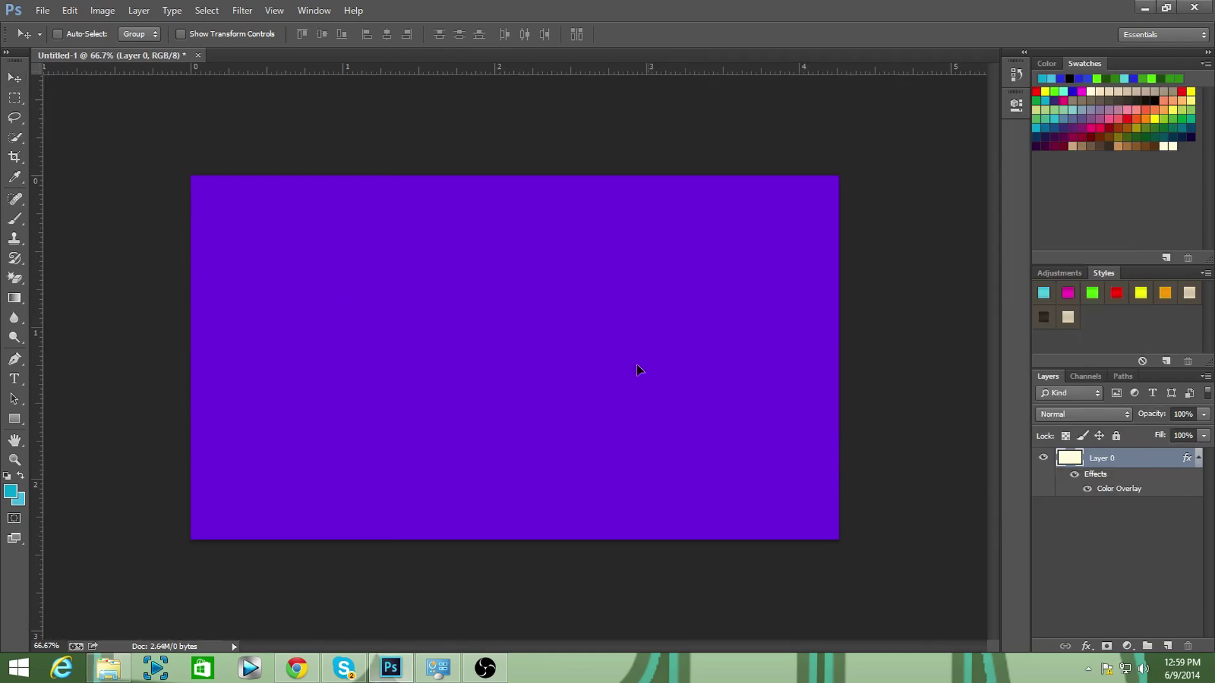
- Stretch the placed sailboat image to both side edges of the canvas and commit the placement
drag(267, 365, 191, 358)
drag(765, 361, 847, 357)
key(Return)
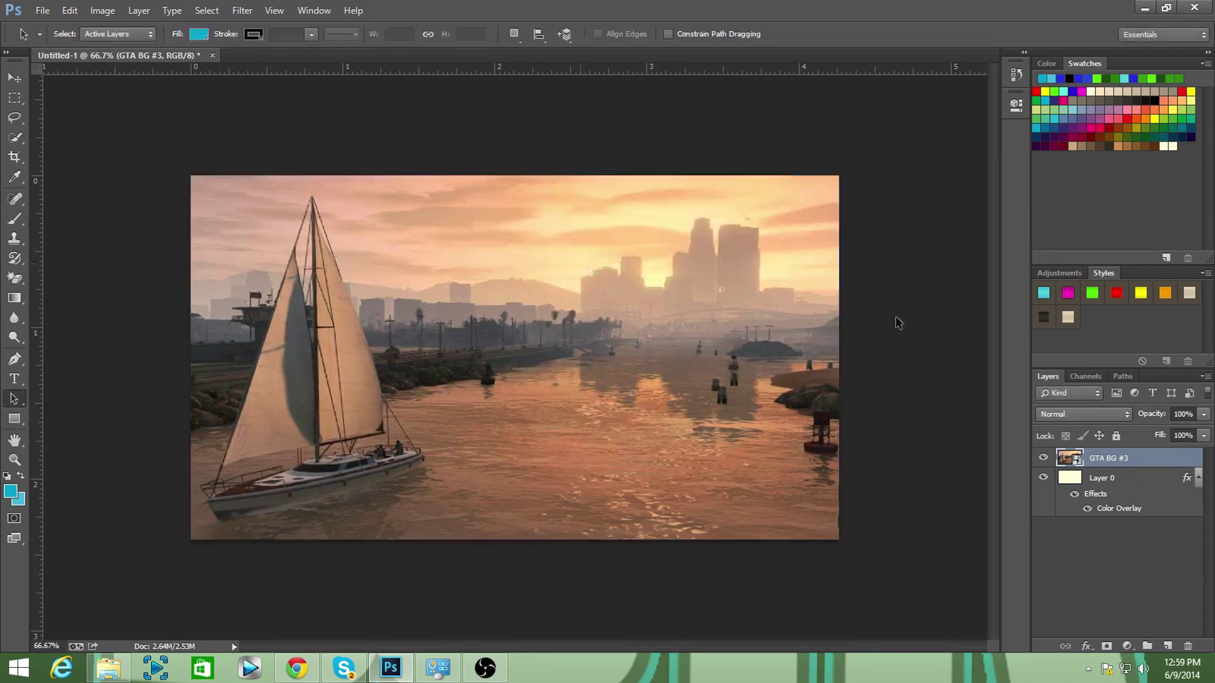
- Set the GTA BG #3 layer's blend mode to Overlay and merge it with the purple Layer 0
click(1114, 415)
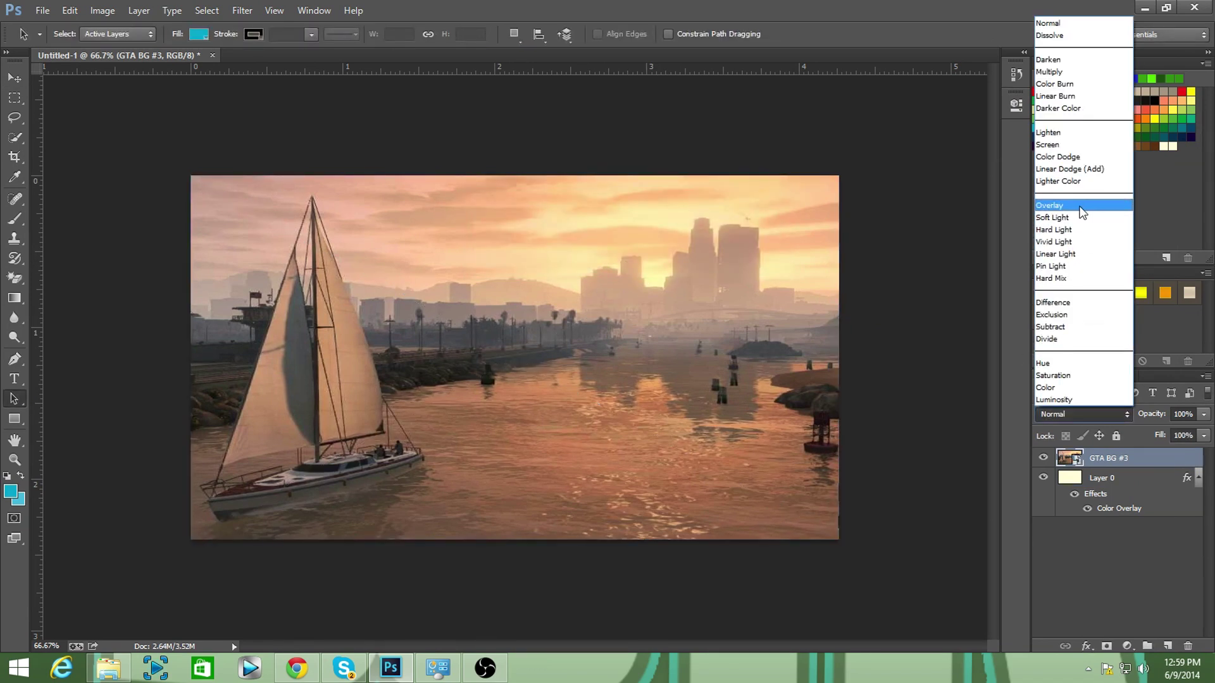
click(1115, 209)
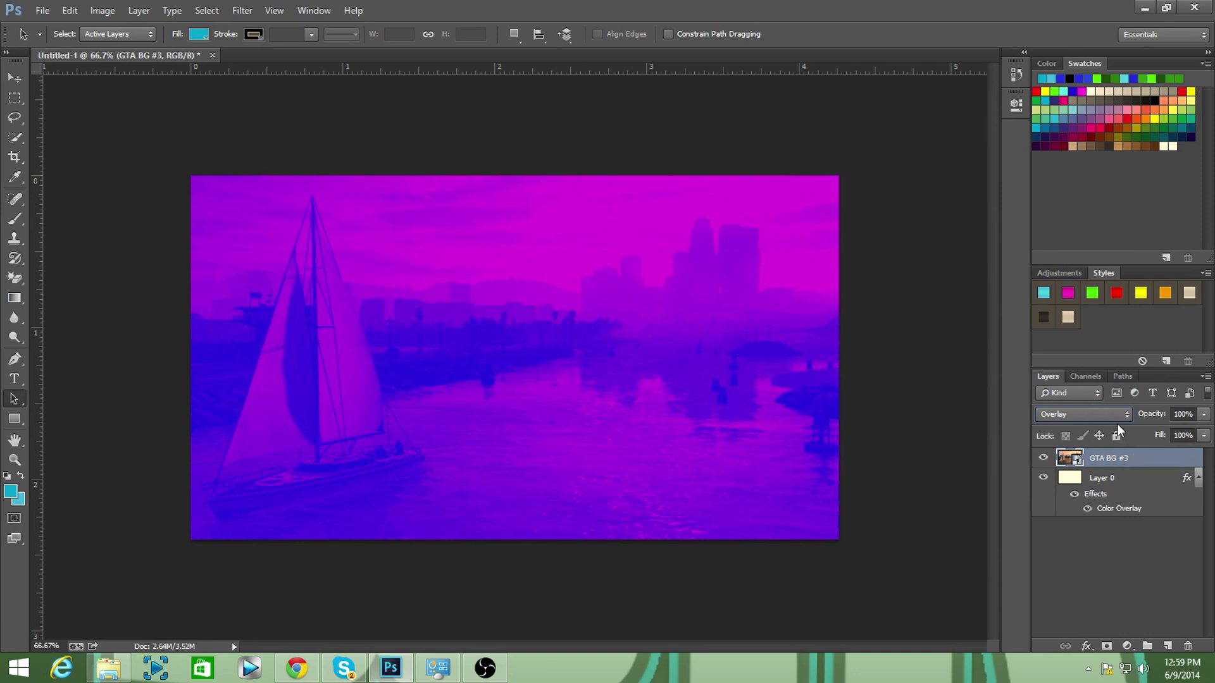
click(1130, 482)
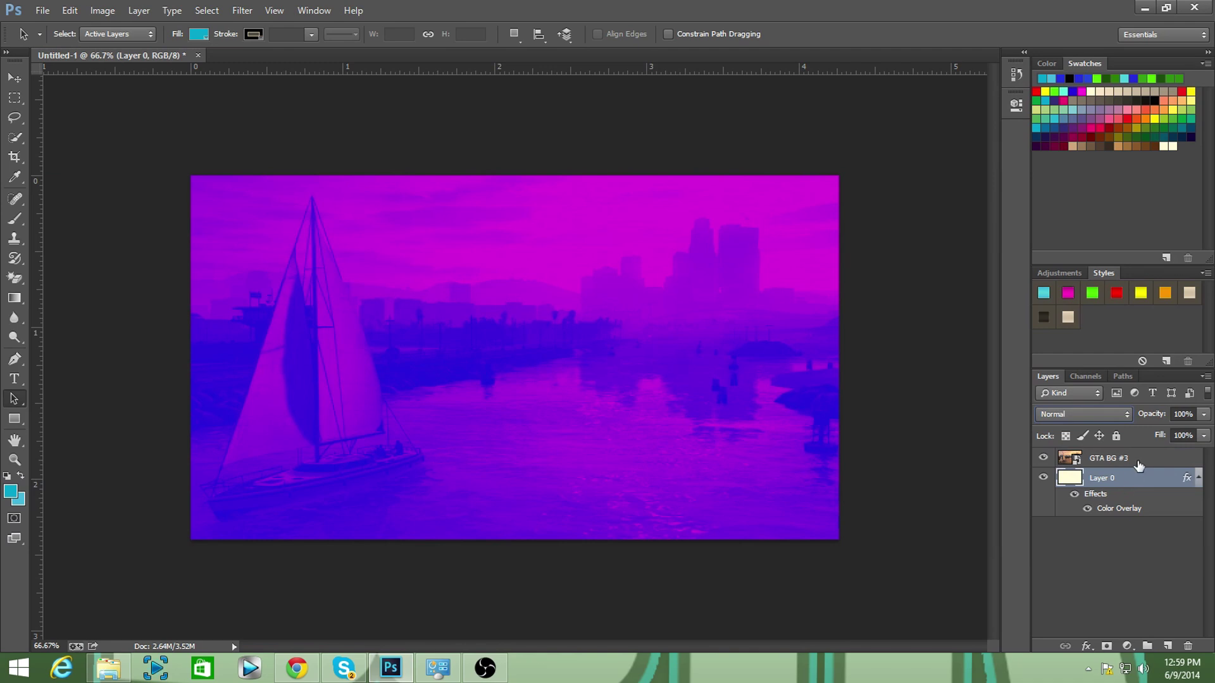
click(1139, 466)
shift+click(1141, 484)
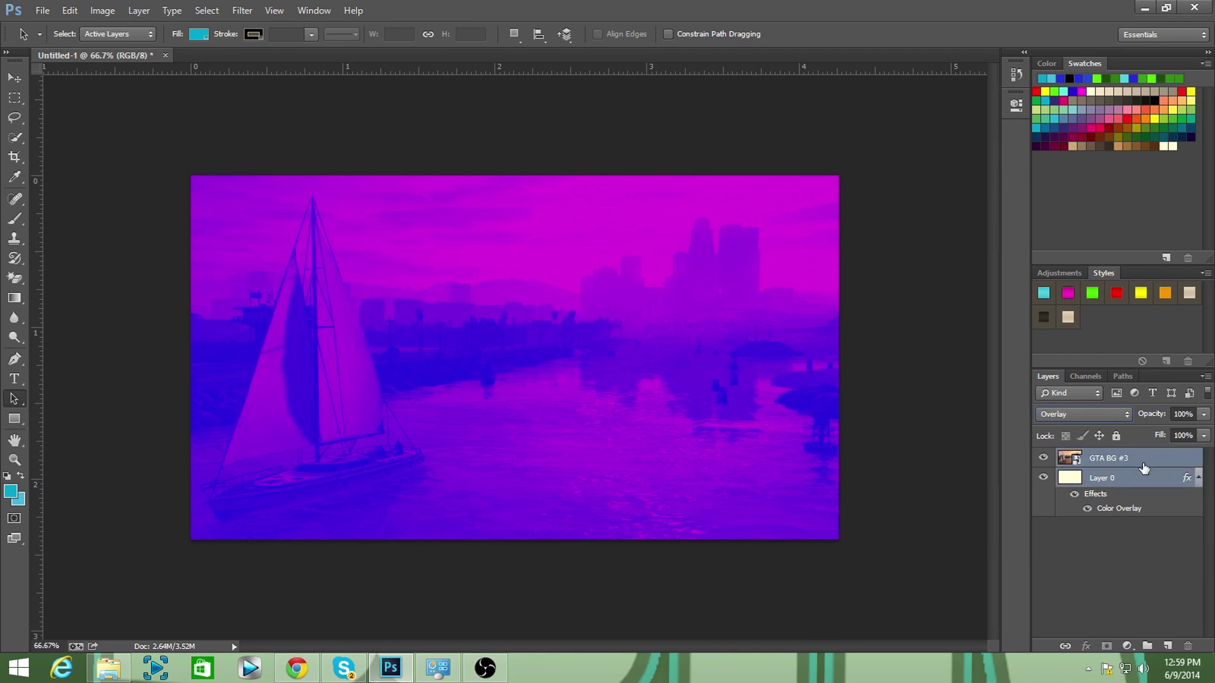
key(ctrl+e)
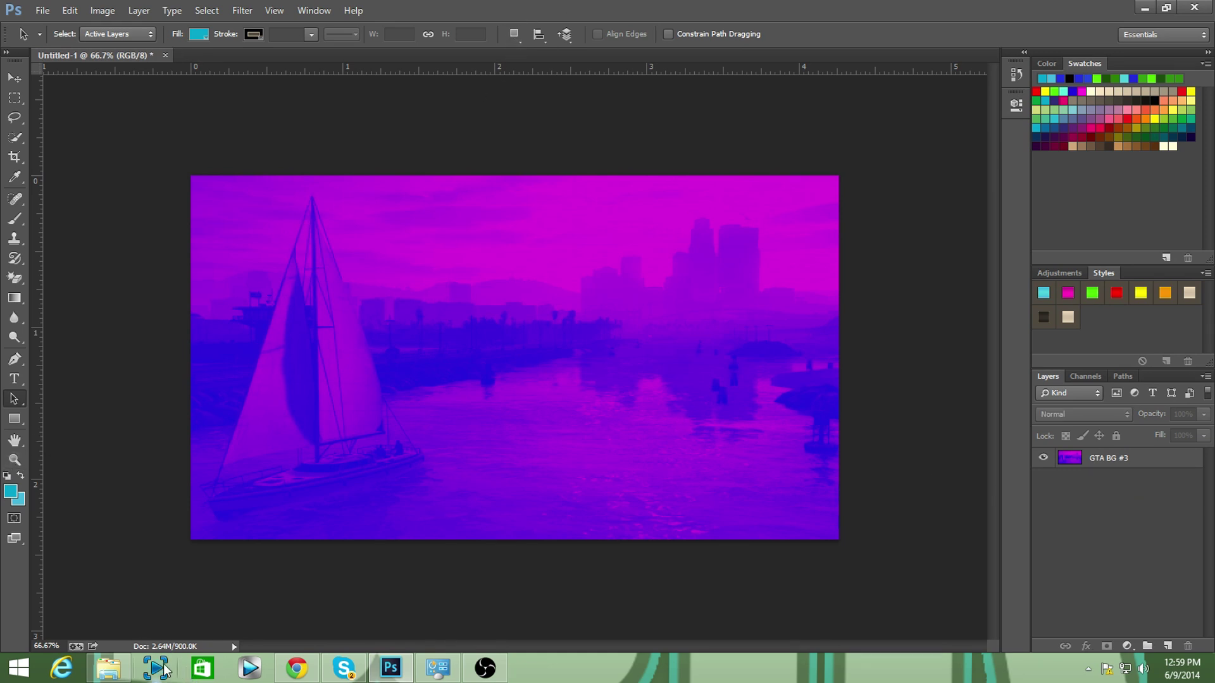
- In File Explorer, browse from the game background folders to the GTA 5 folder inside Game Logo's
key(t)
click(286, 305)
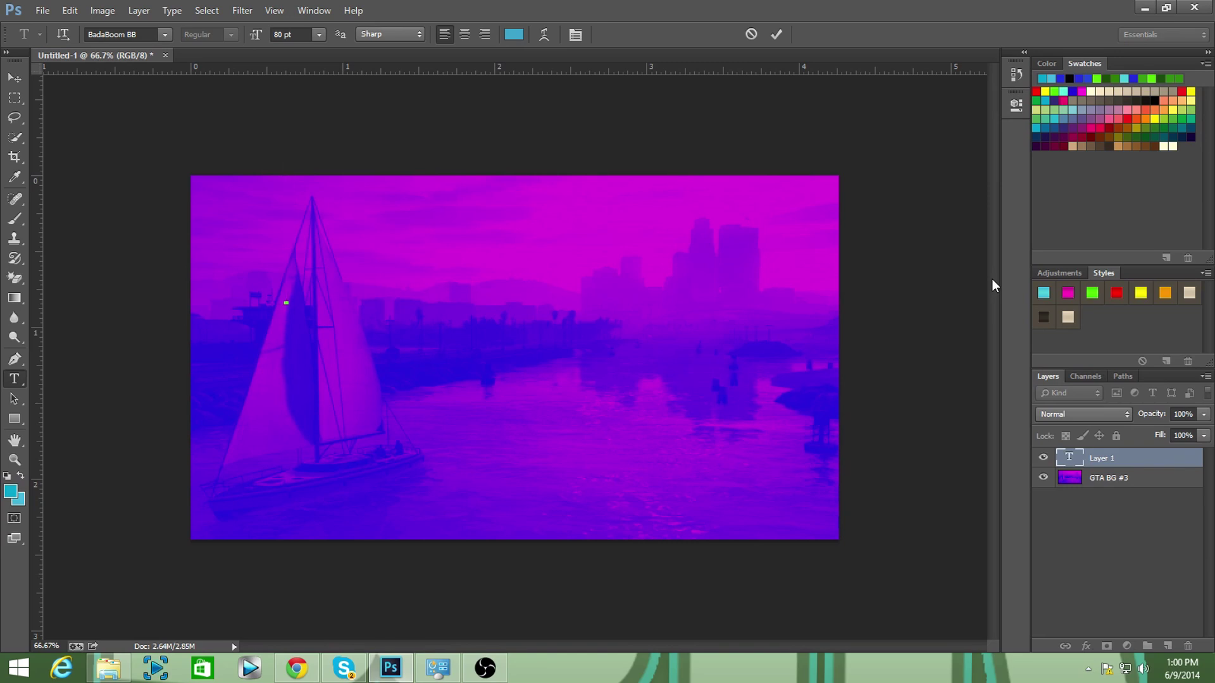
click(108, 668)
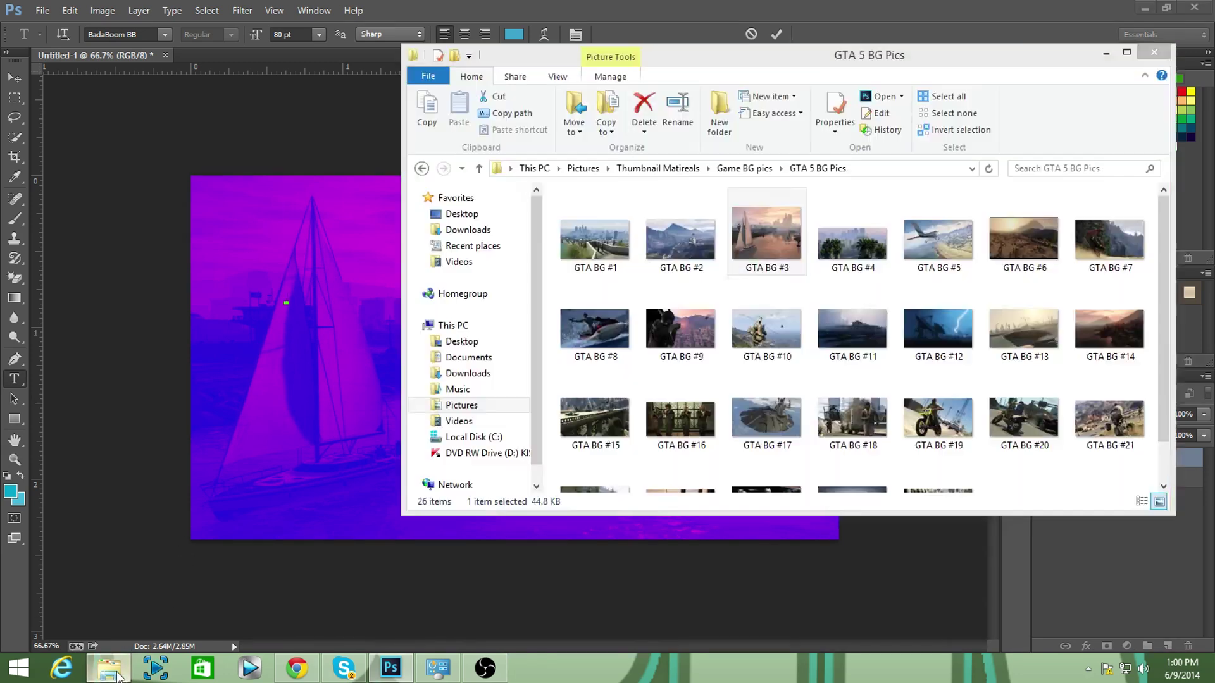
click(421, 169)
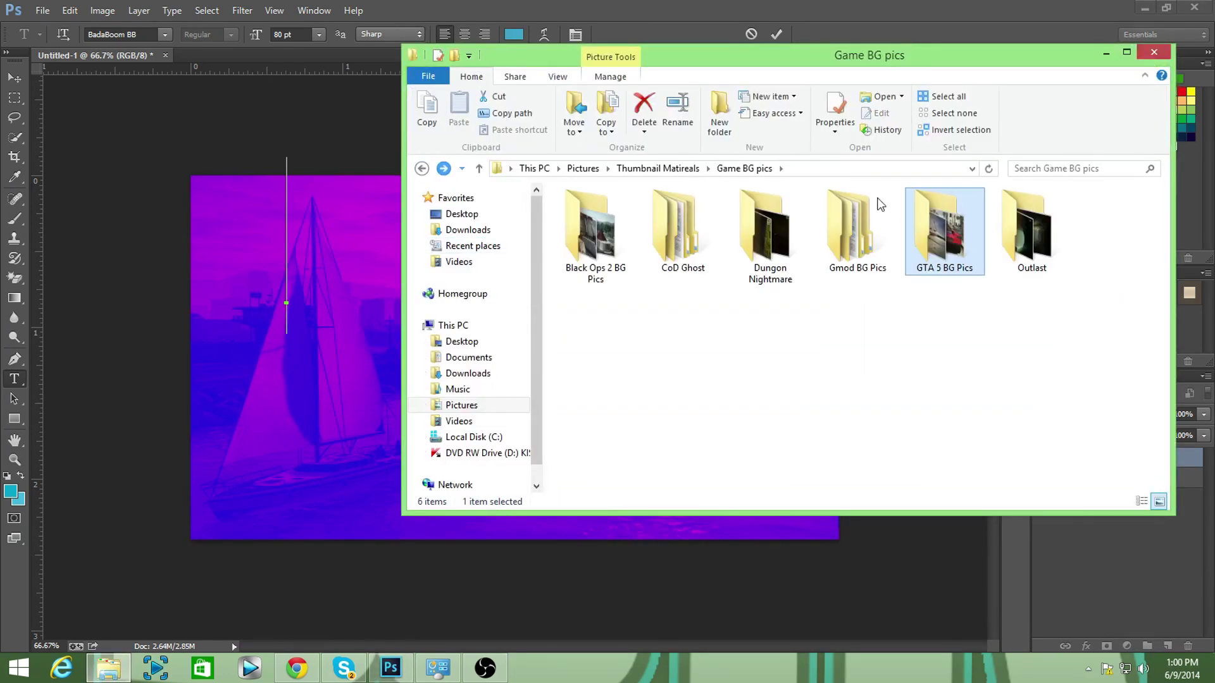
double_click(826, 231)
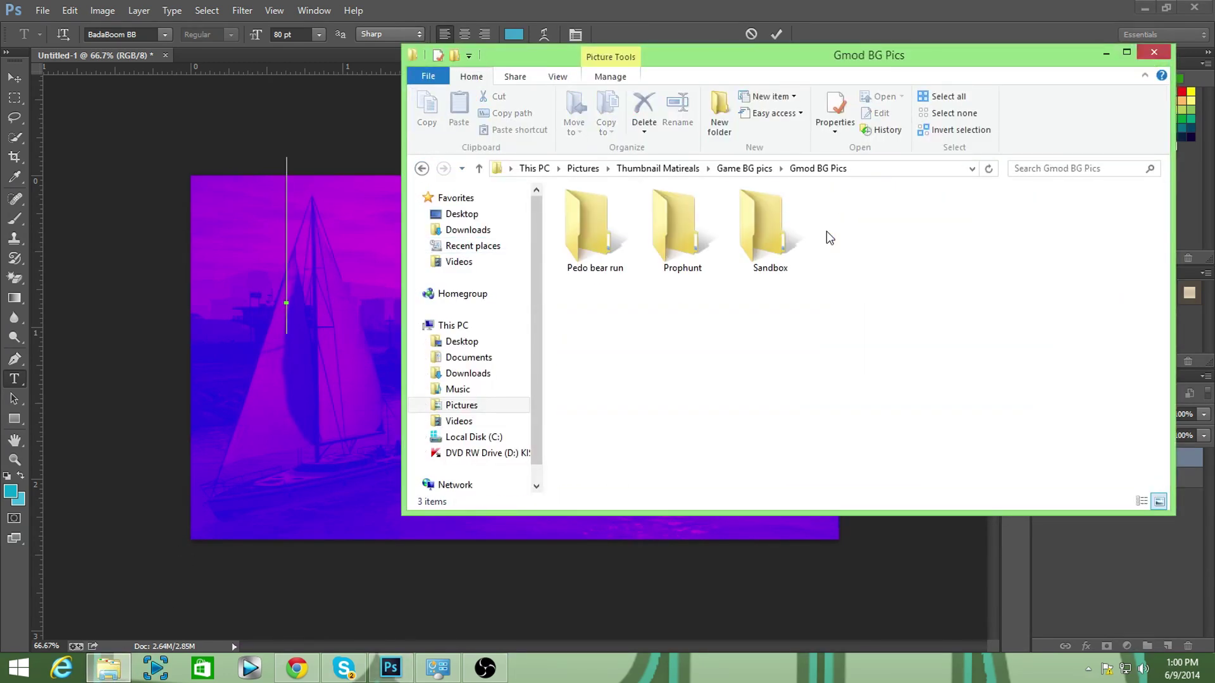
key(BackSpace)
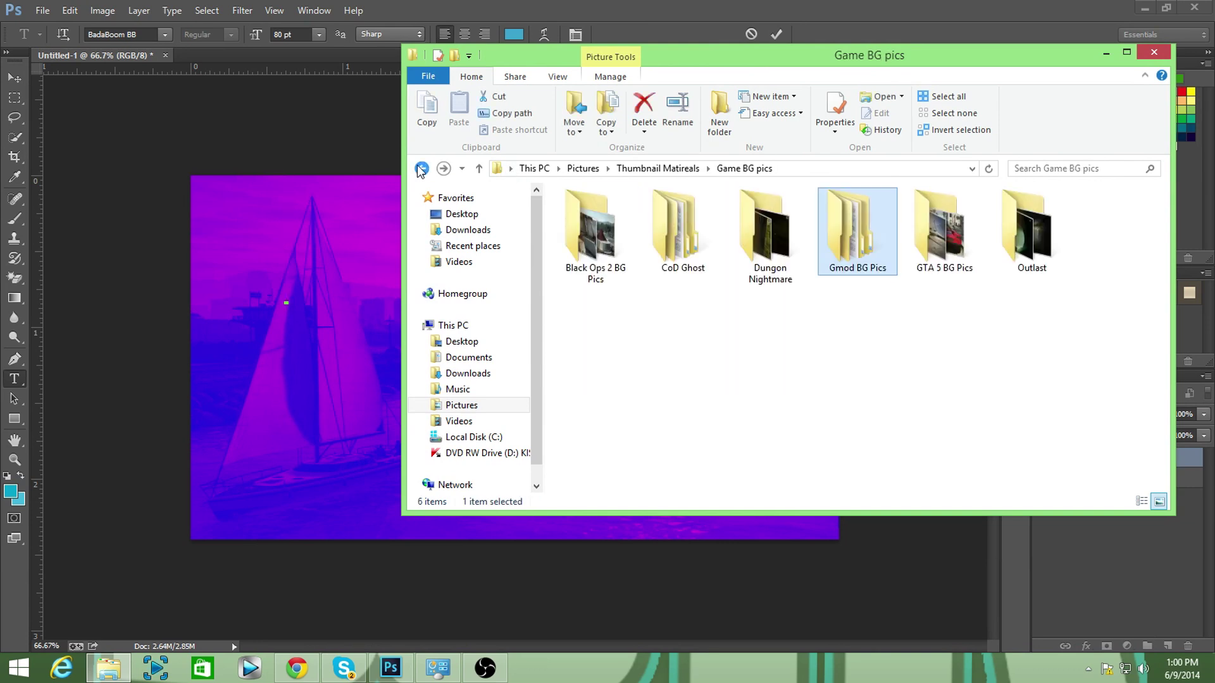
key(BackSpace)
double_click(690, 228)
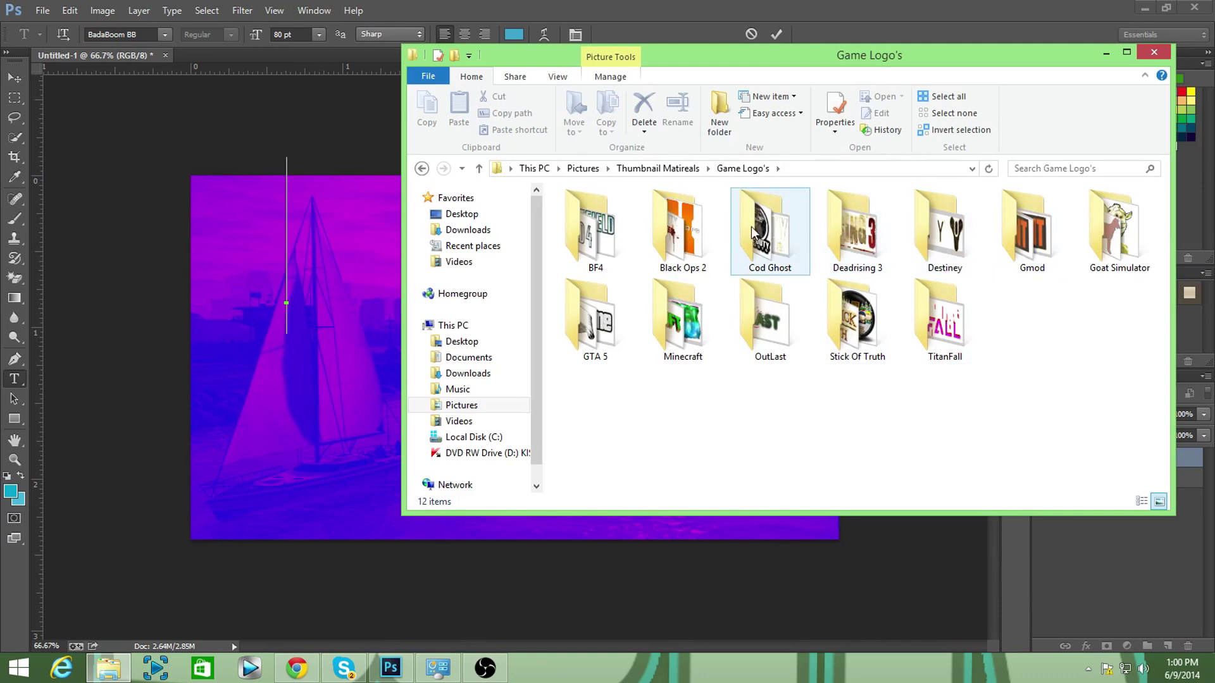
double_click(592, 316)
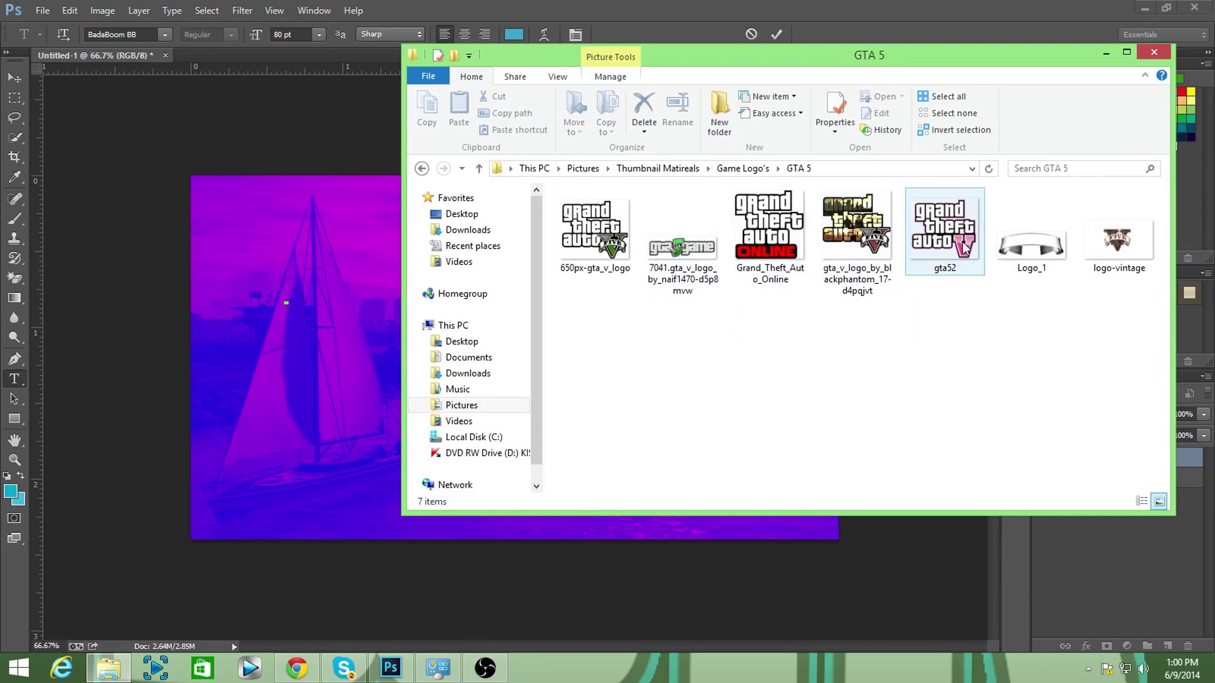
- Exit text editing and place the gta52 logo from File Explorer into the Photoshop document
drag(945, 237, 260, 291)
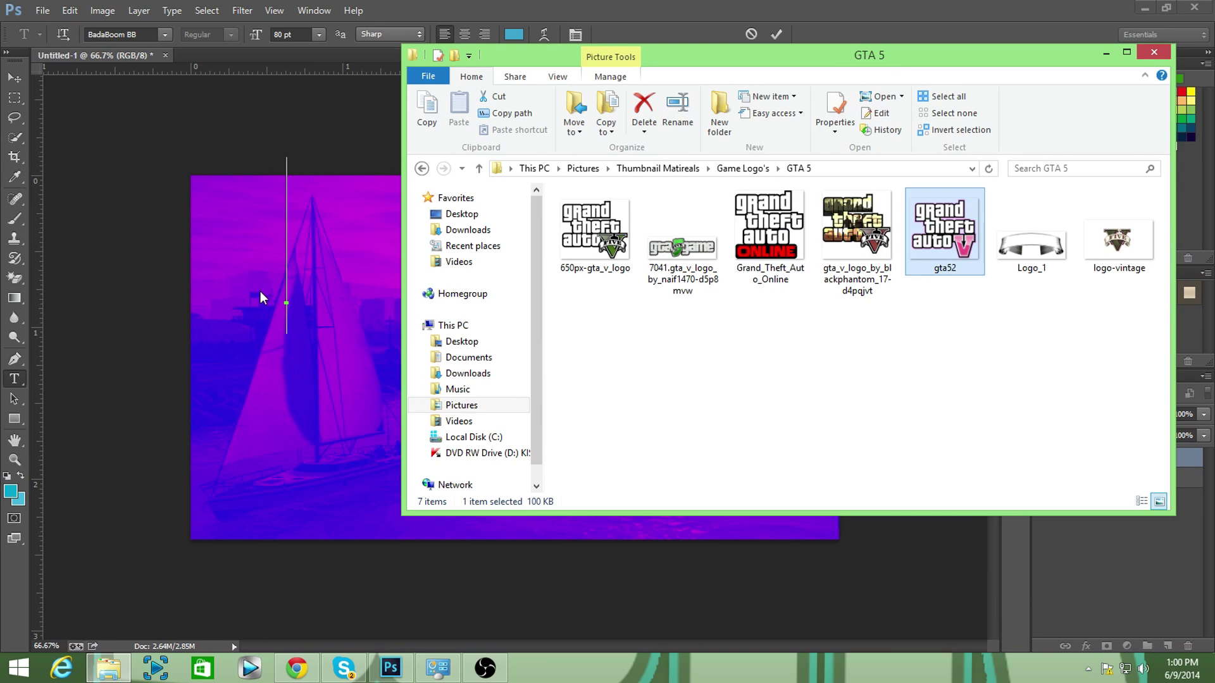
click(14, 398)
click(15, 399)
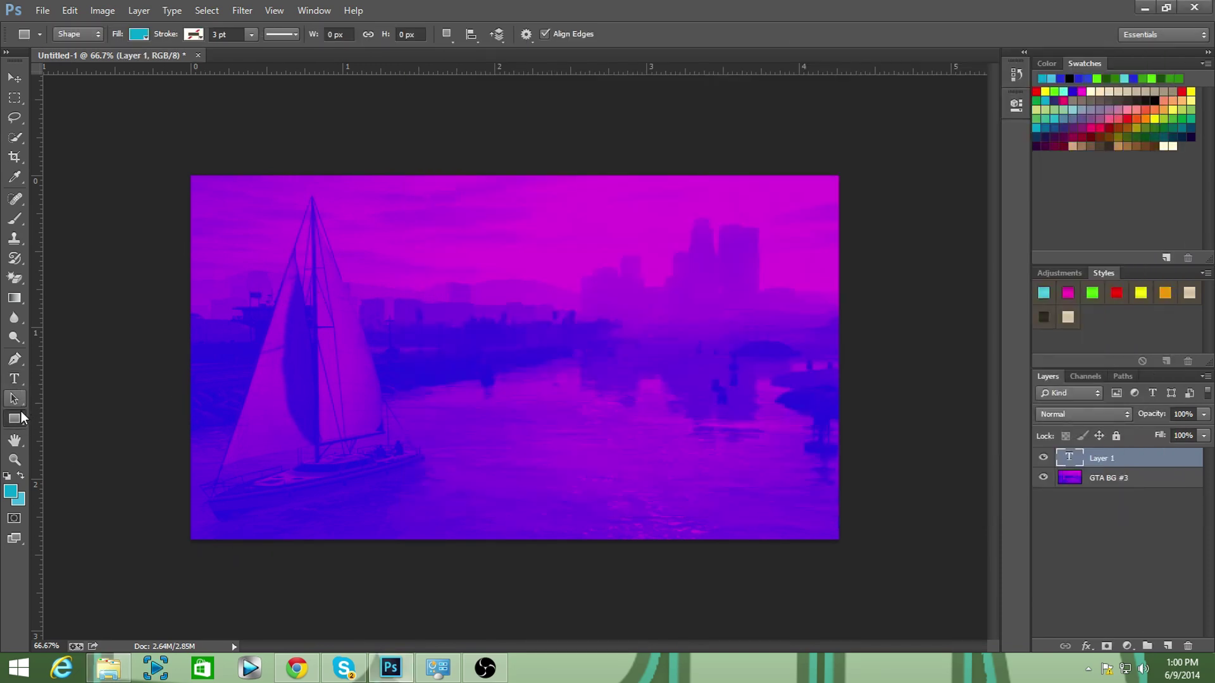
click(108, 668)
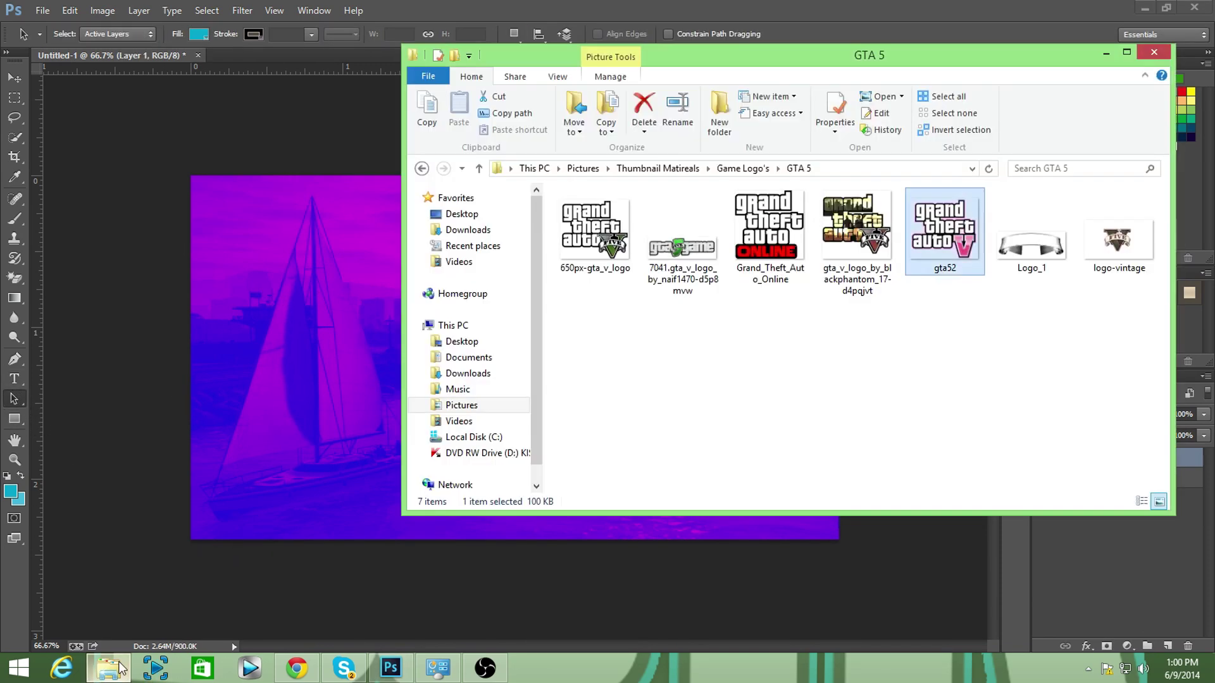
click(247, 323)
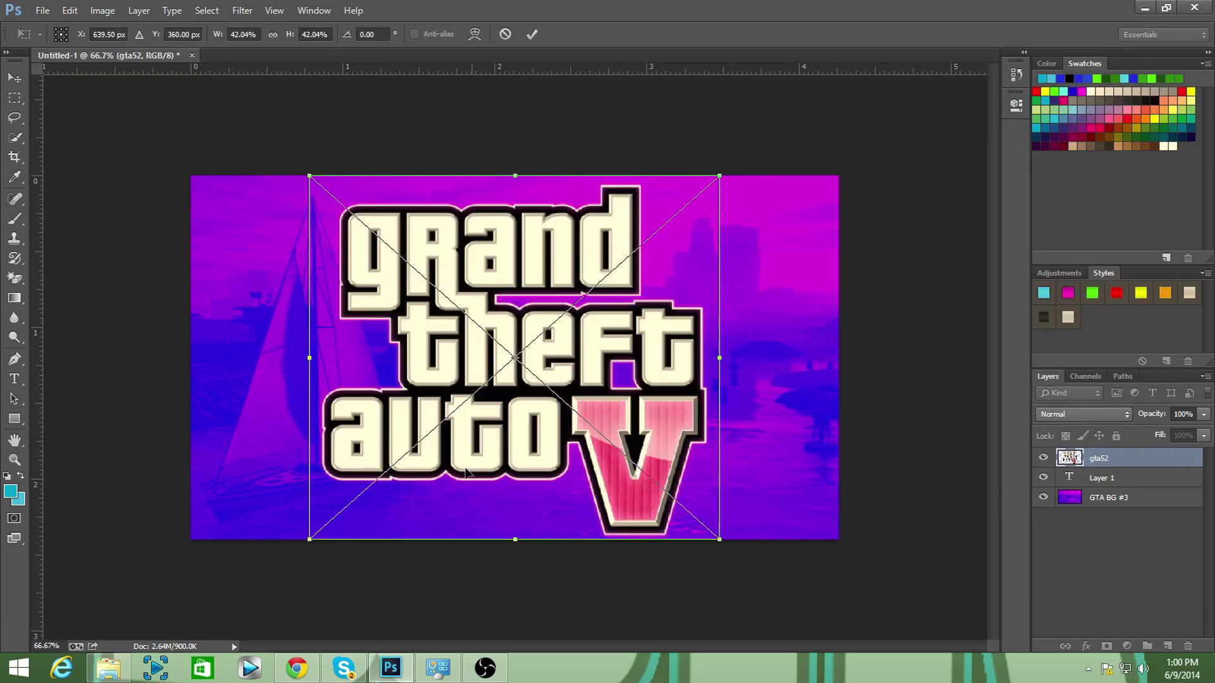
- Scale the gta52 logo to about 27% wide and 26% high in the canvas's upper-left corner and commit the placement
drag(311, 543, 497, 388)
drag(616, 361, 301, 355)
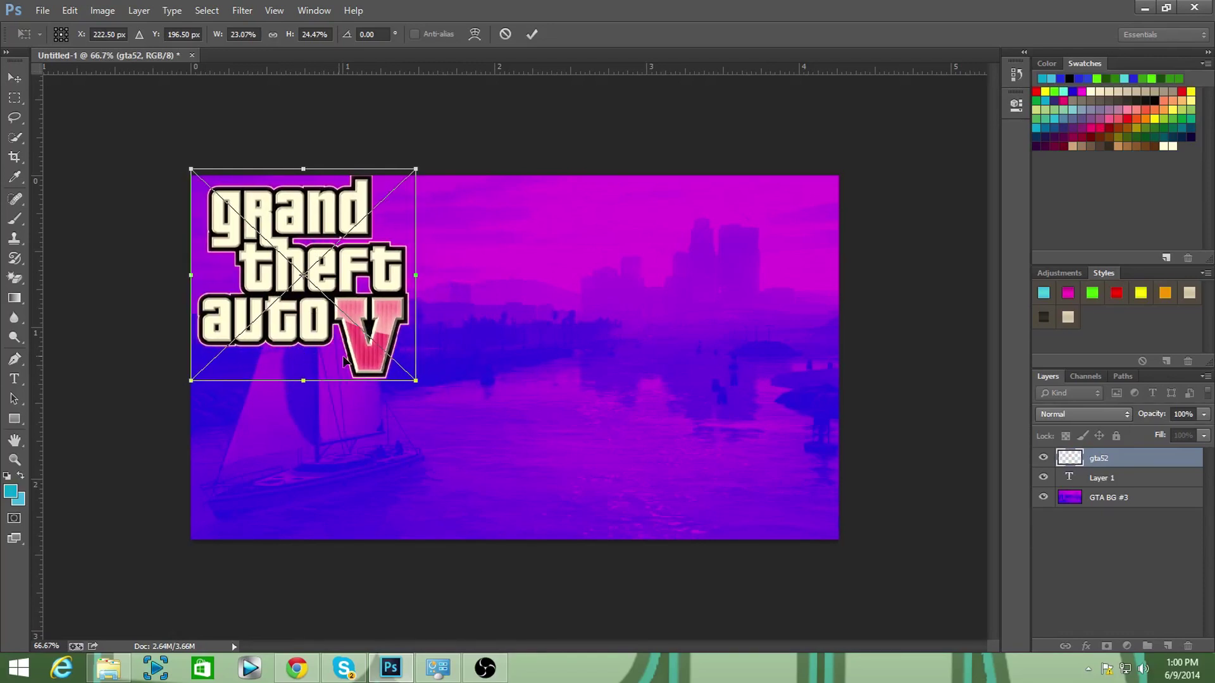
drag(415, 380, 456, 396)
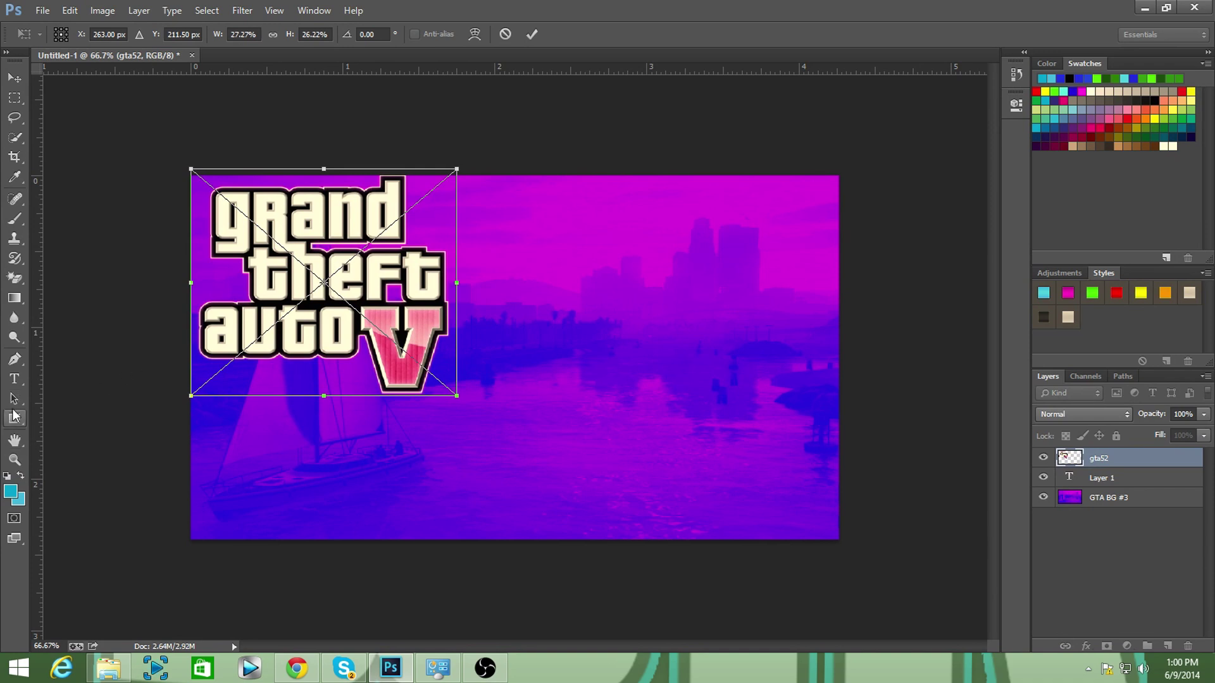
click(14, 415)
click(553, 260)
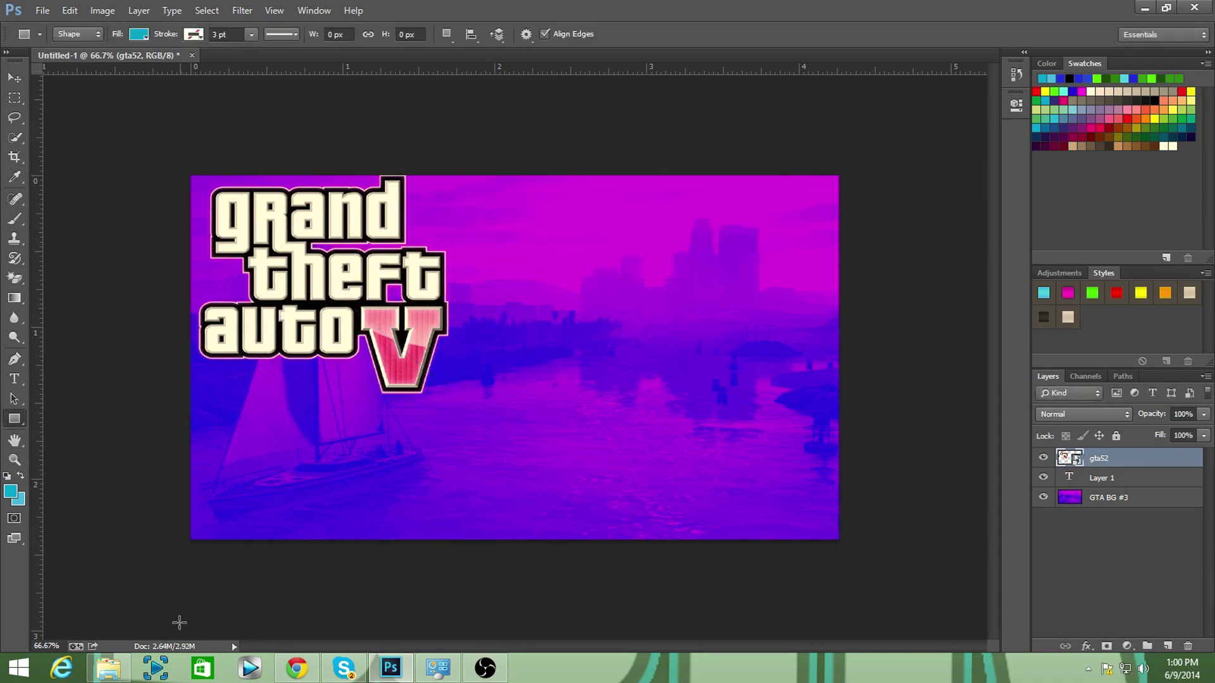
- Add the text "FUNNY MOMENTS" in BadaBoom BB at 50 pt along the bottom of the canvas
click(14, 378)
click(239, 510)
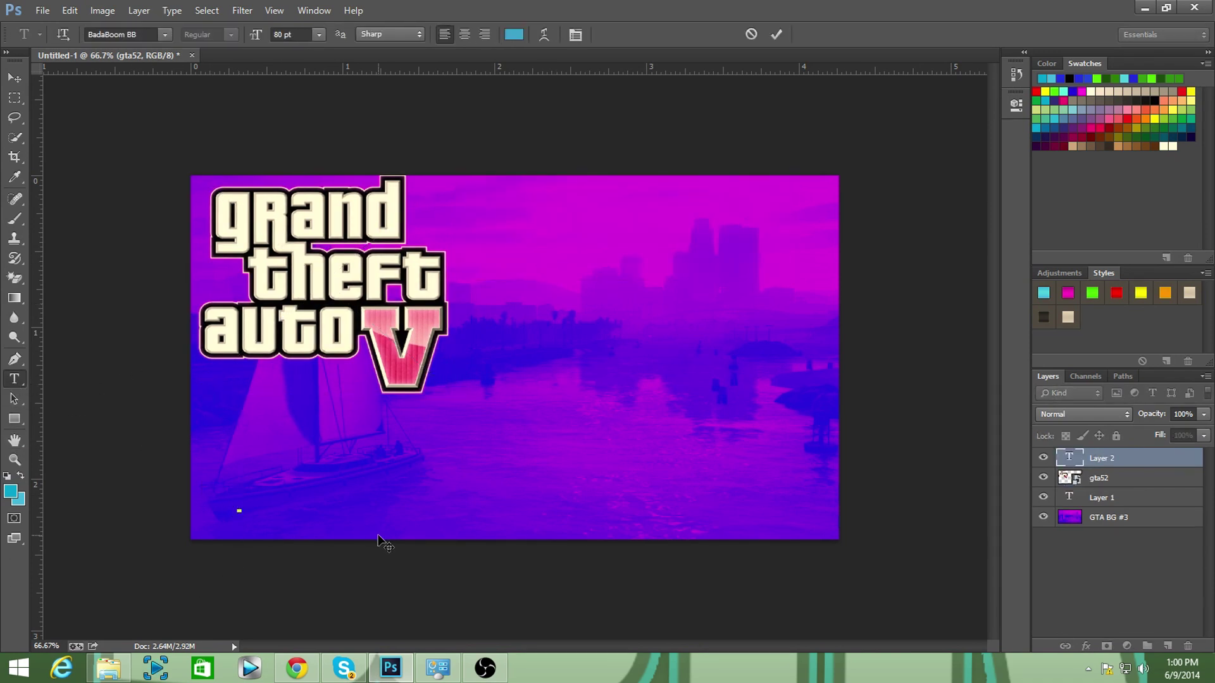
text(FUNNY)
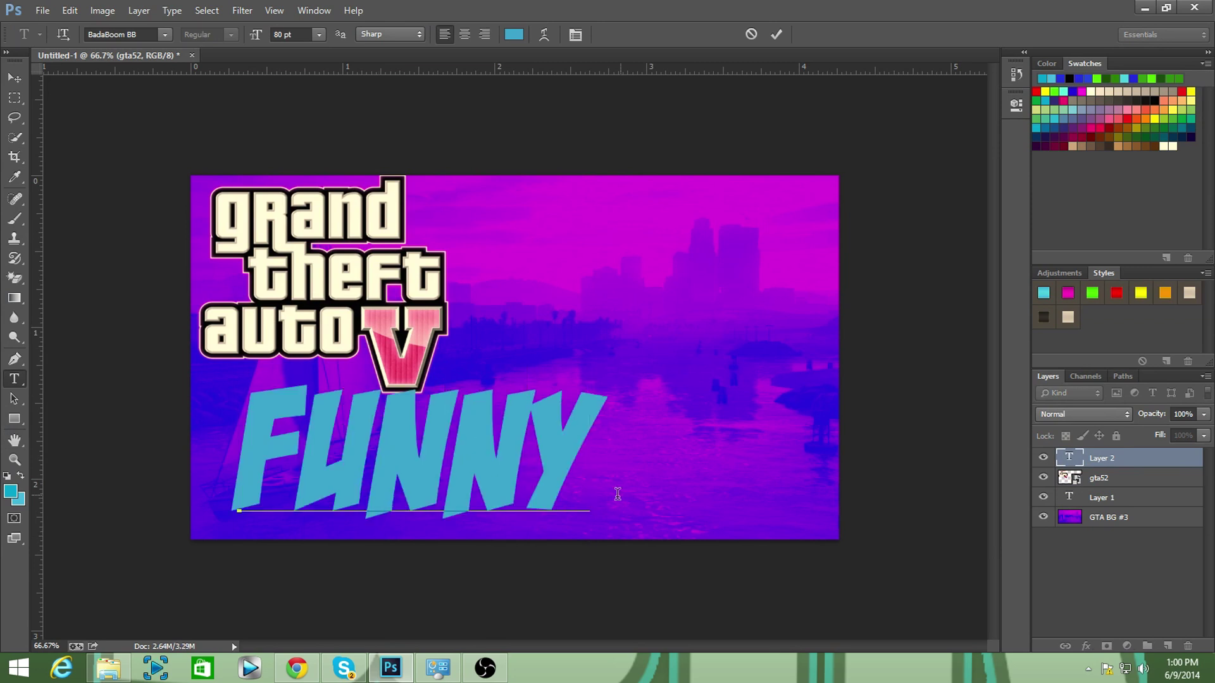
key(ctrl+a)
click(279, 34)
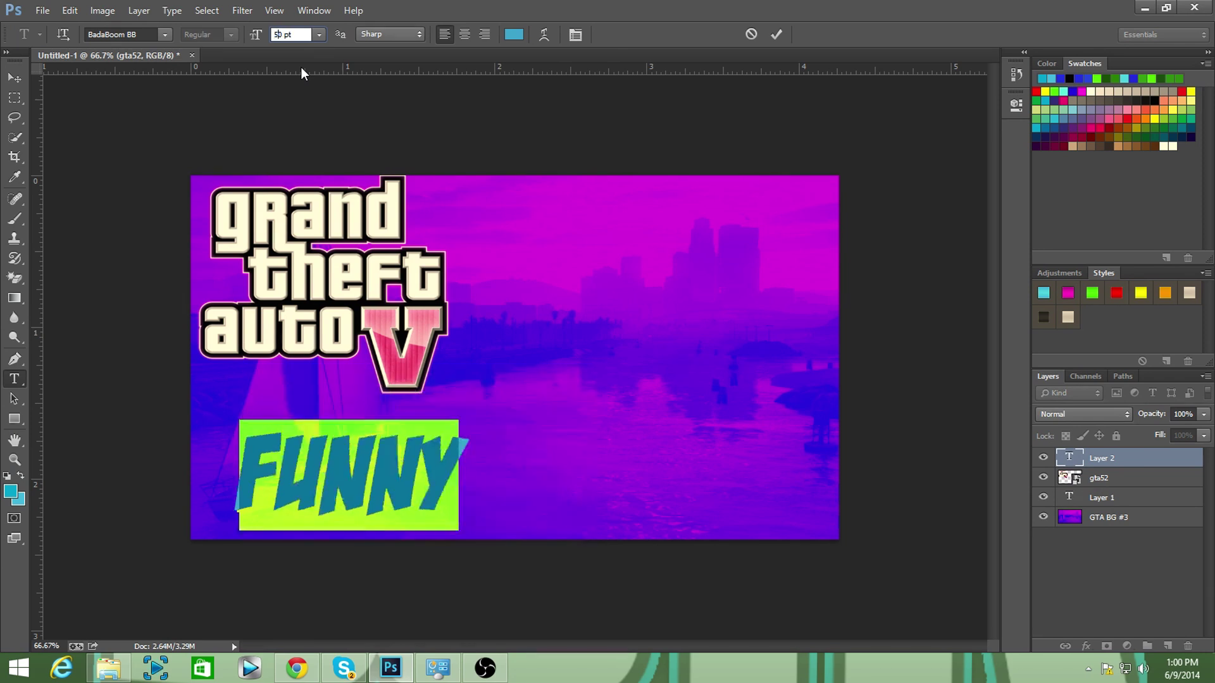
text(0)
key(Return)
text(MOMENTS)
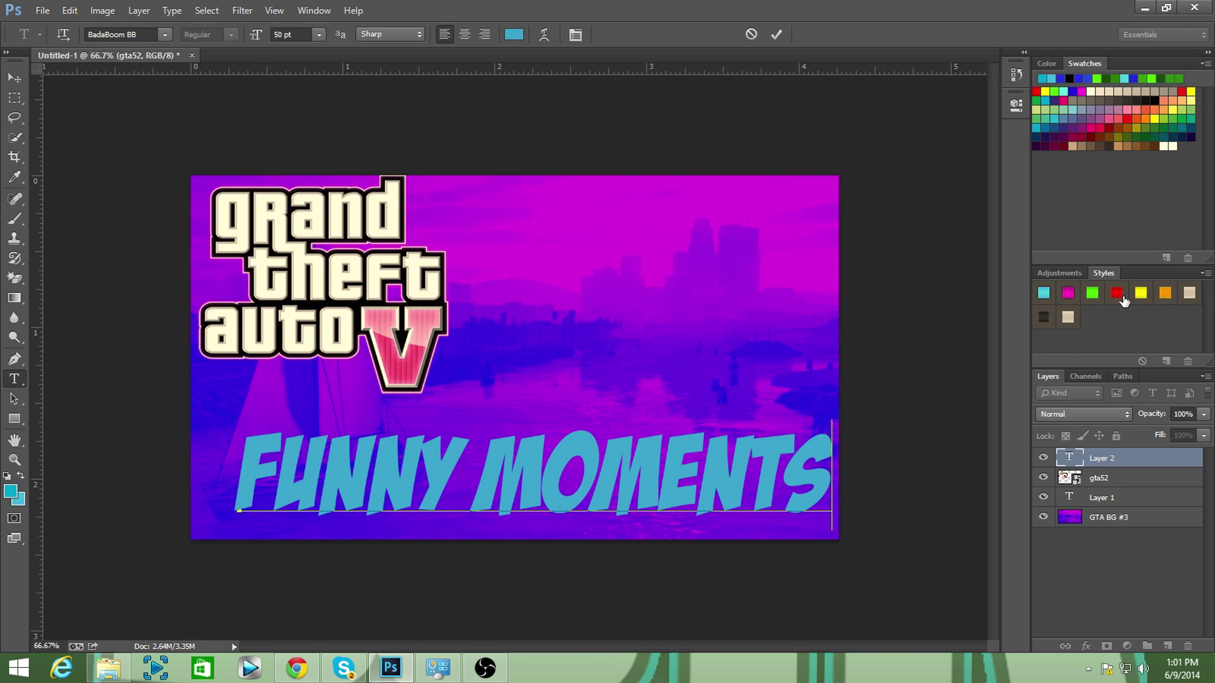
- Apply the saved cyan layer style to the FUNNY MOMENTS text
click(1043, 293)
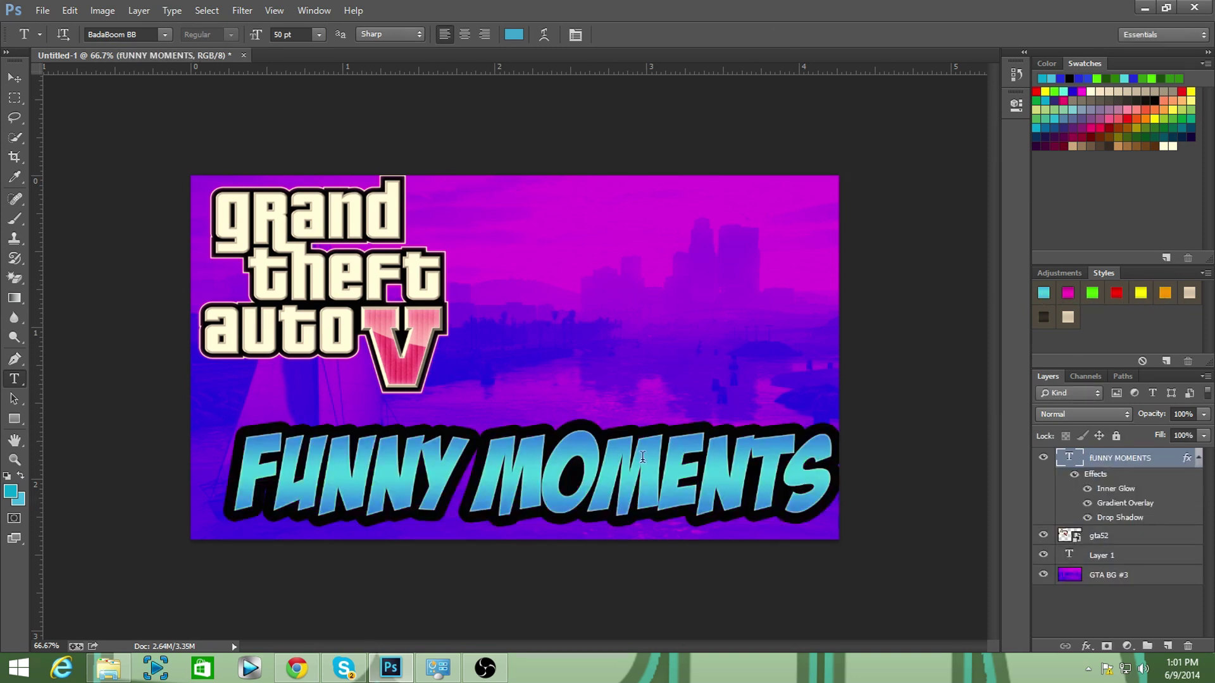
drag(805, 475, 50, 503)
key(ctrl+a)
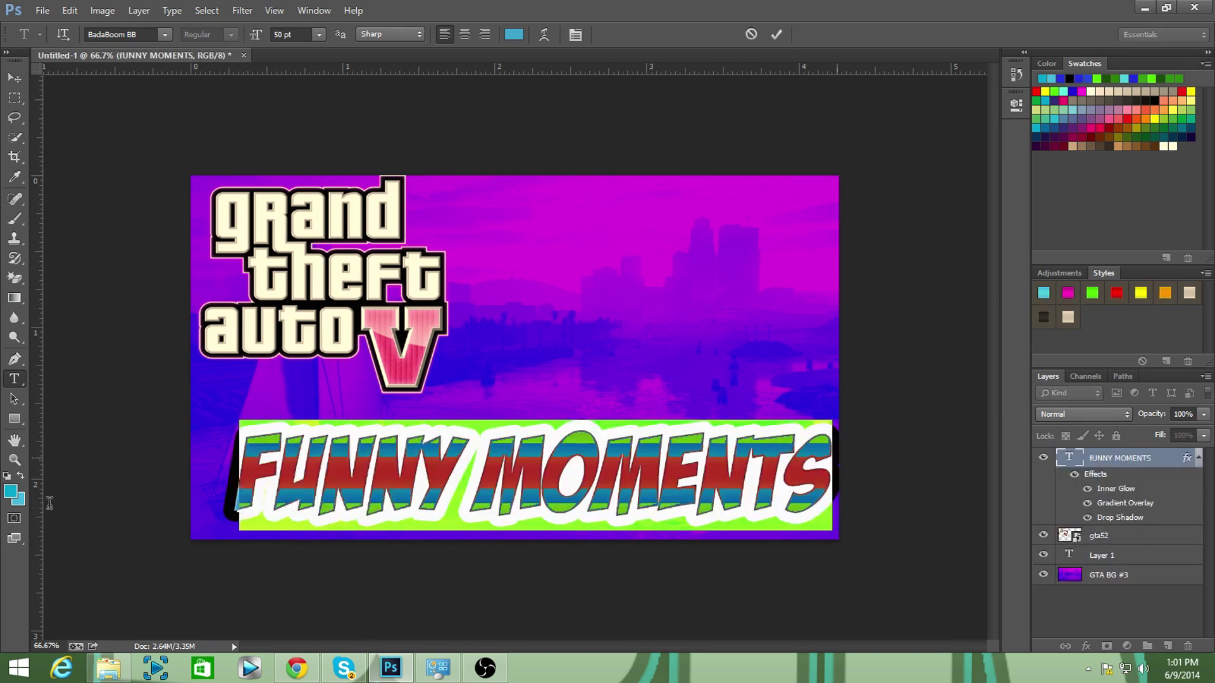
- Reduce the Drop Shadow size on the FUNNY MOMENTS layer and shift the text slightly left to centre it
click(1127, 465)
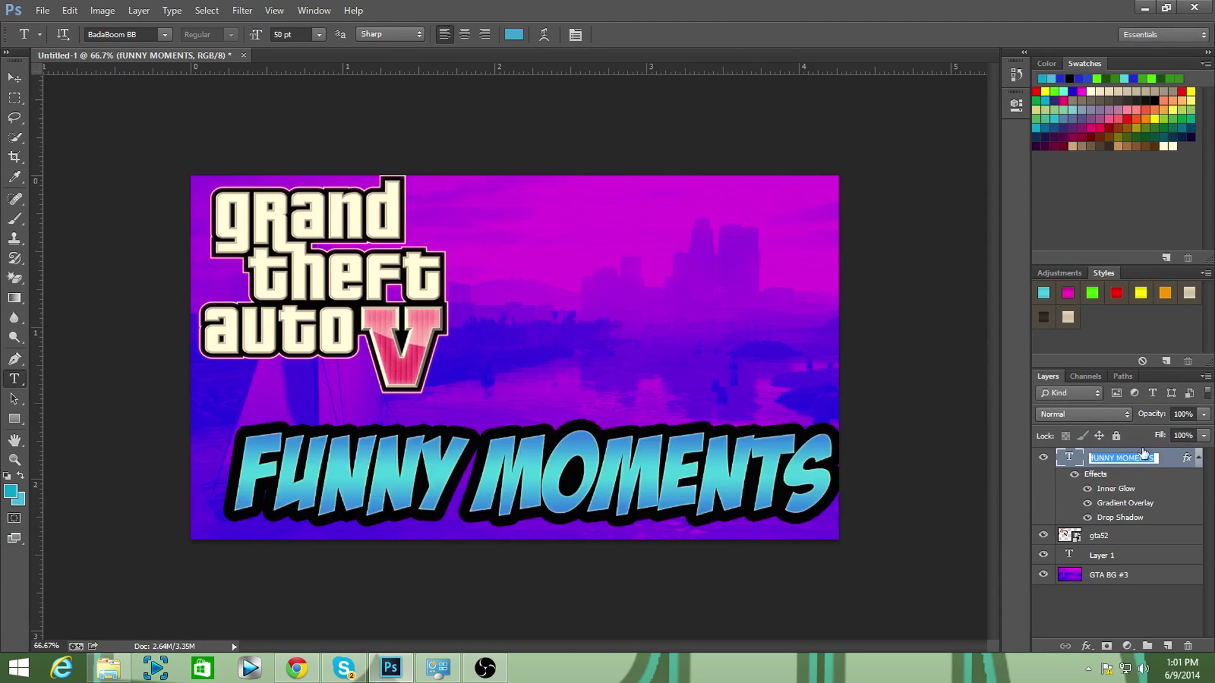
double_click(1162, 464)
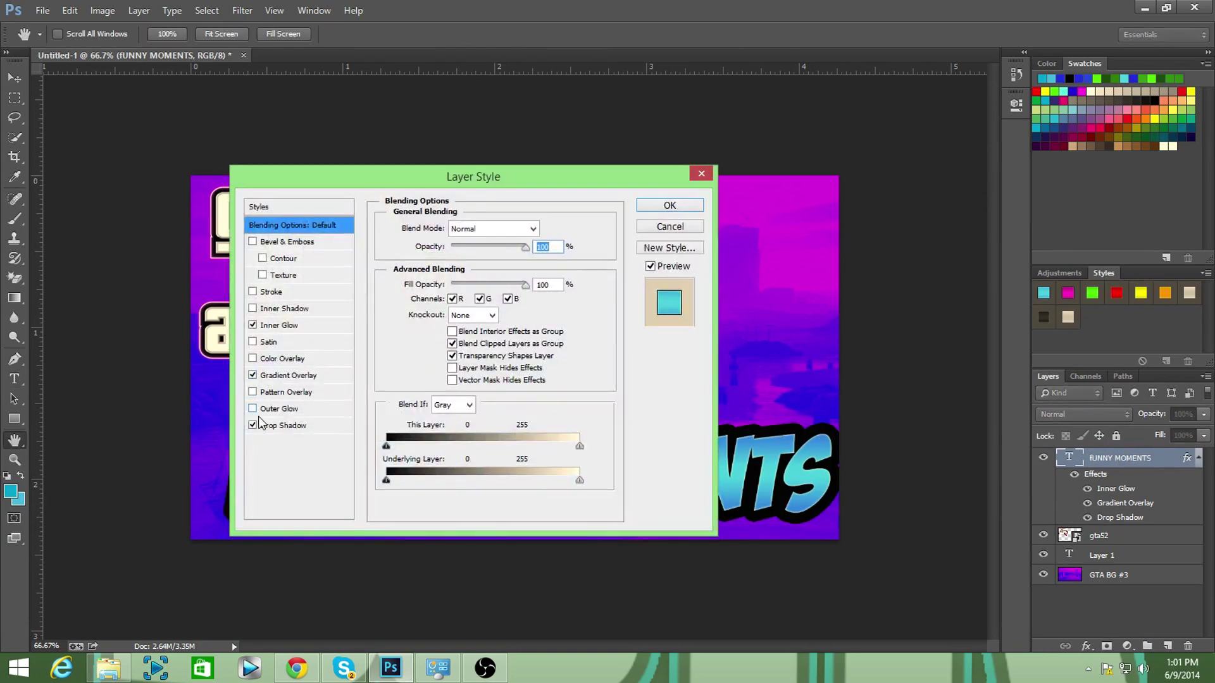
click(295, 427)
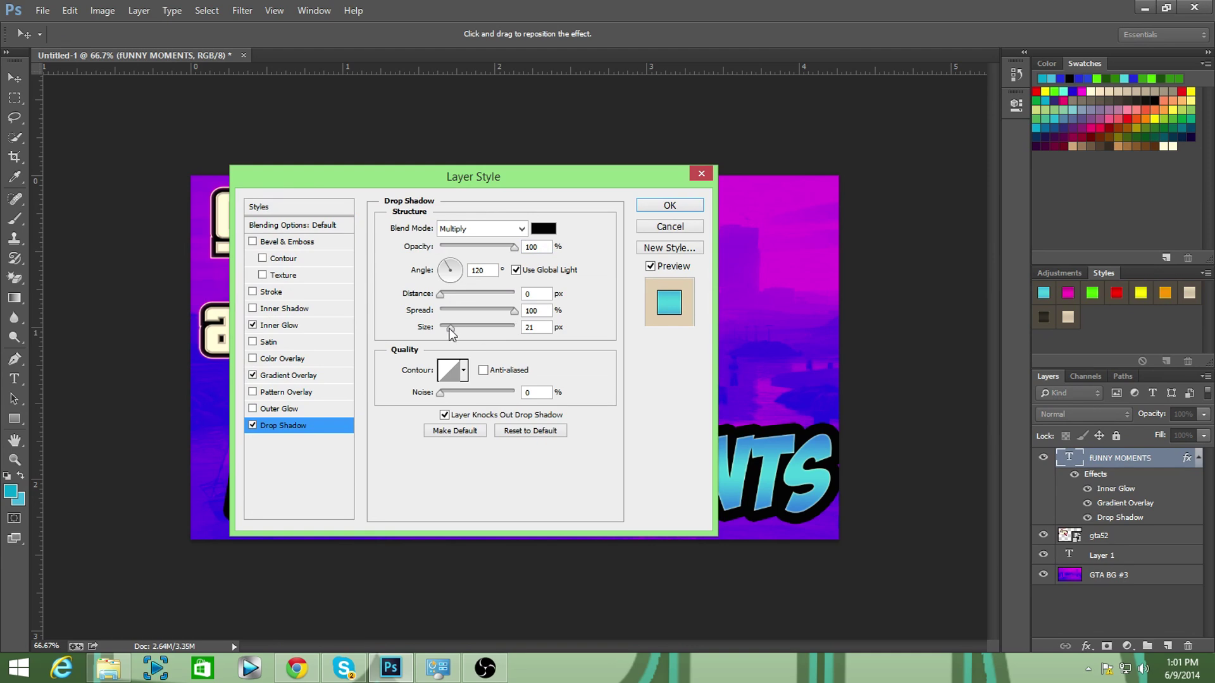
drag(450, 328, 446, 329)
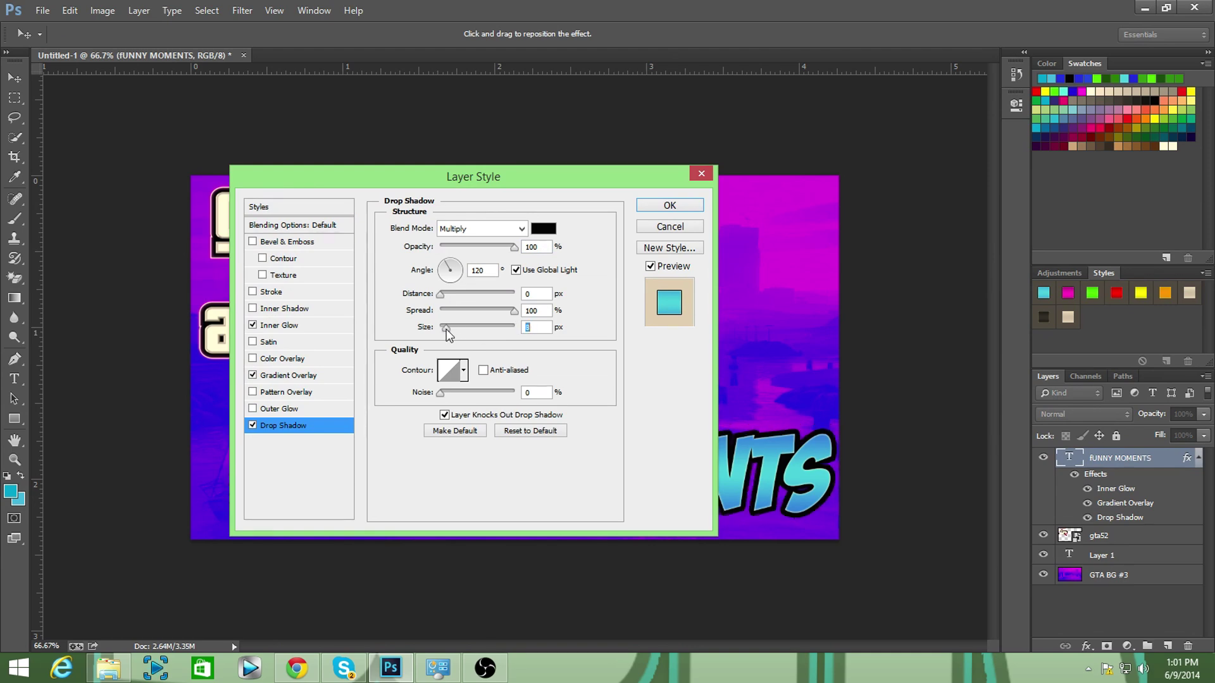
click(678, 223)
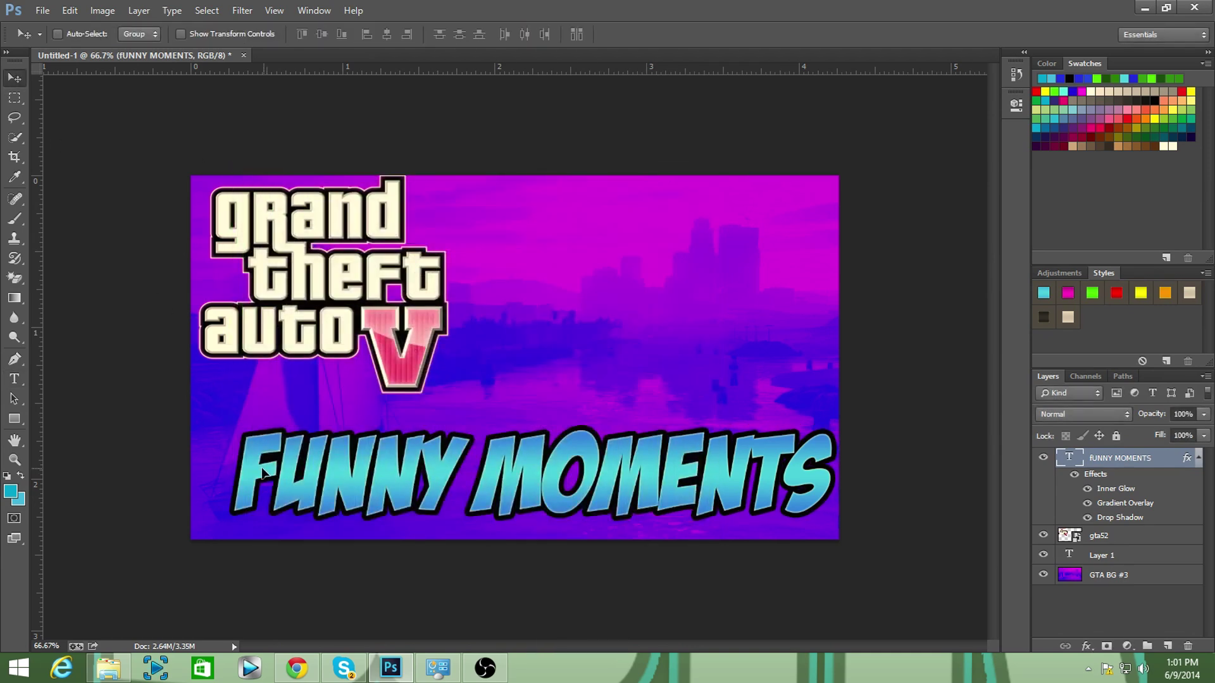
drag(262, 473, 236, 472)
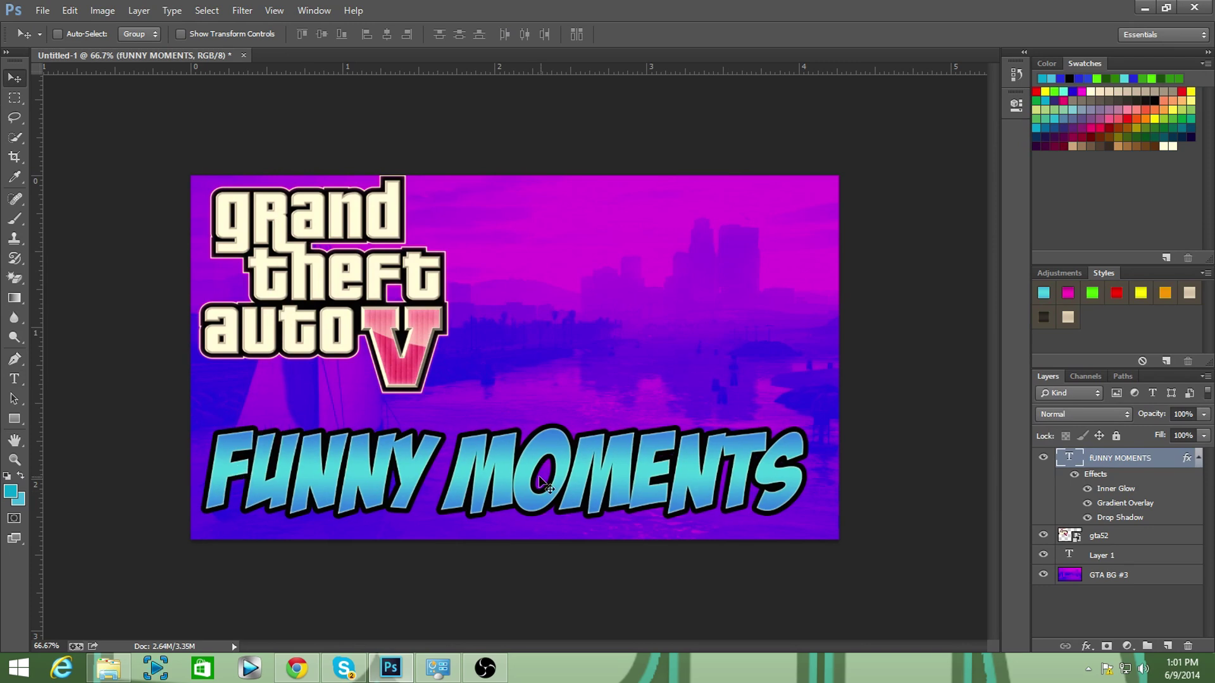
- In File Explorer, browse to the YouTube Video Pop Up Pics folder and place the Deadpool troll face into the Photoshop document
click(108, 668)
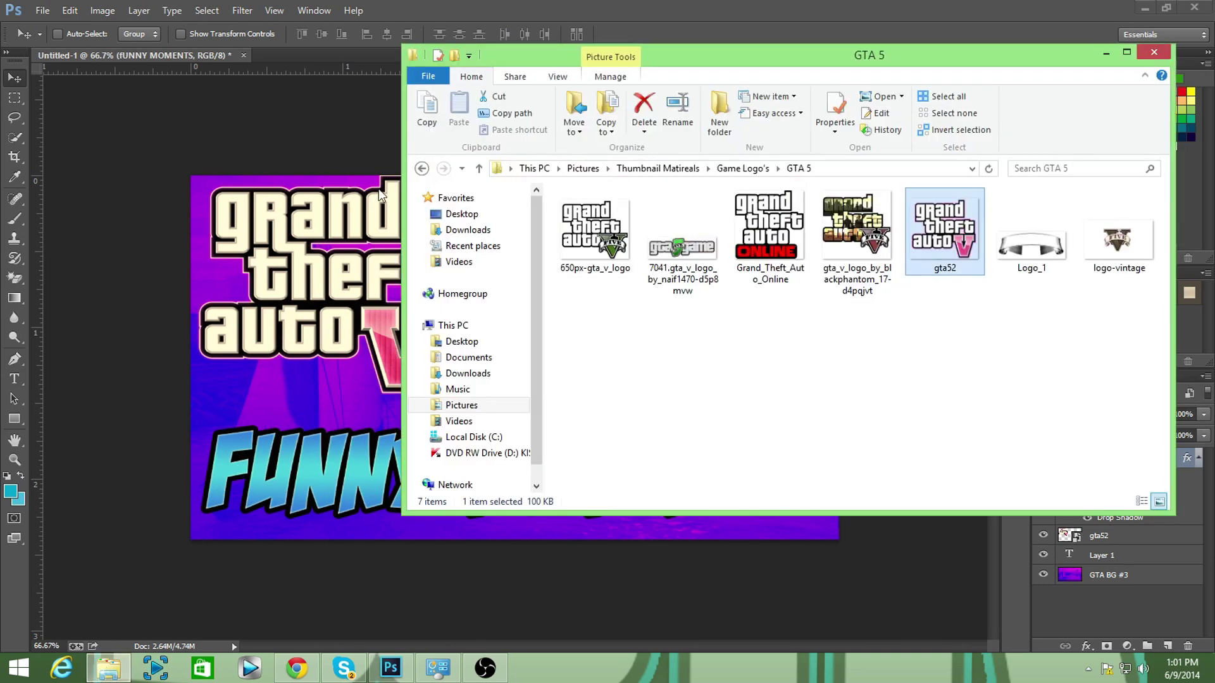
click(421, 169)
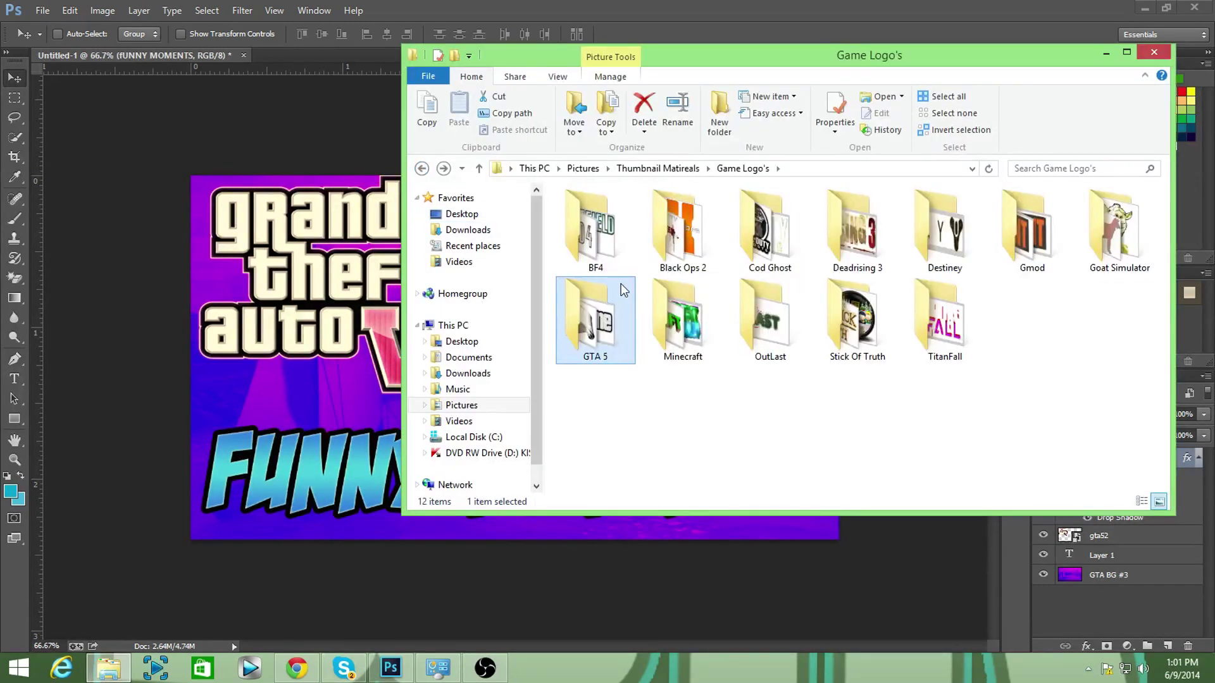
click(421, 169)
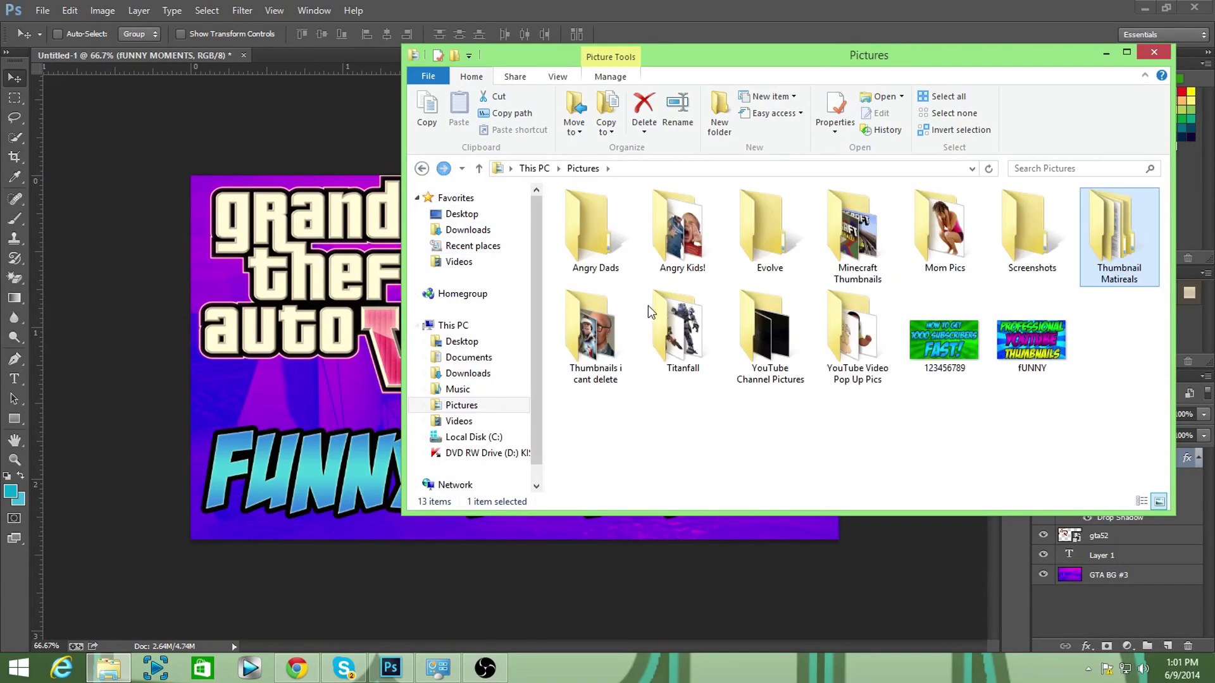
double_click(831, 348)
scroll(842, 351, down, 3)
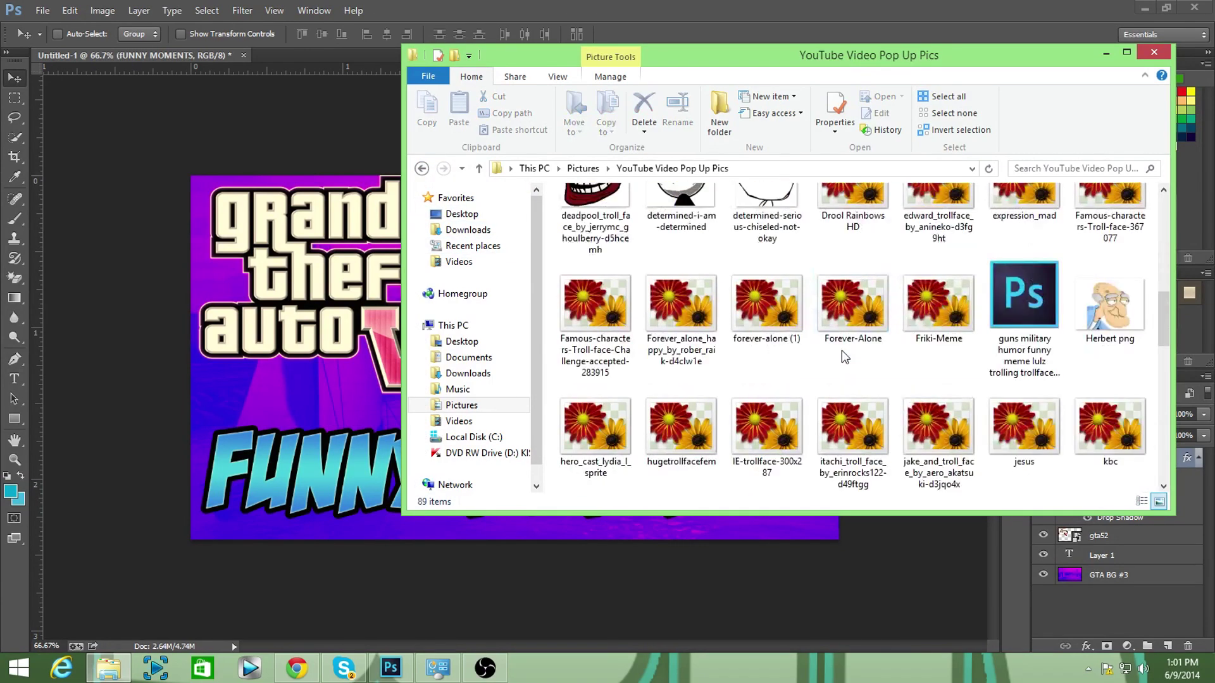
drag(623, 268, 425, 317)
- Scale the troll face to about 65% wide and 56% high beside the logo and commit the placement
drag(304, 523, 451, 379)
drag(606, 365, 641, 361)
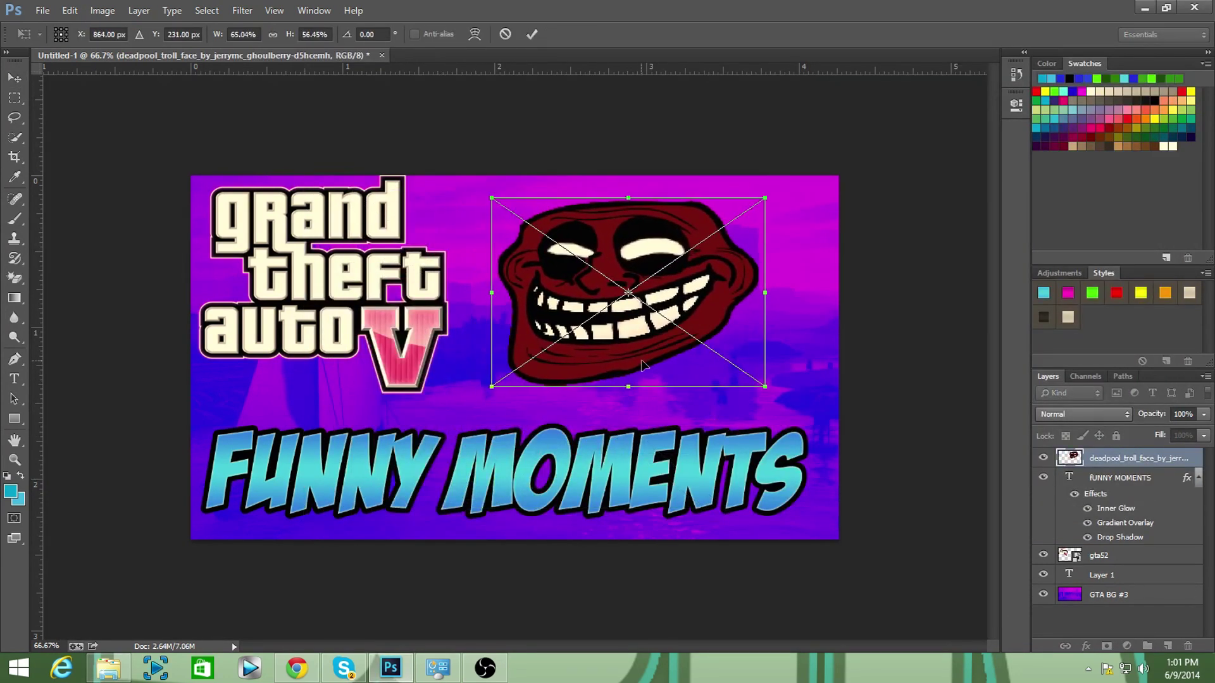
click(14, 398)
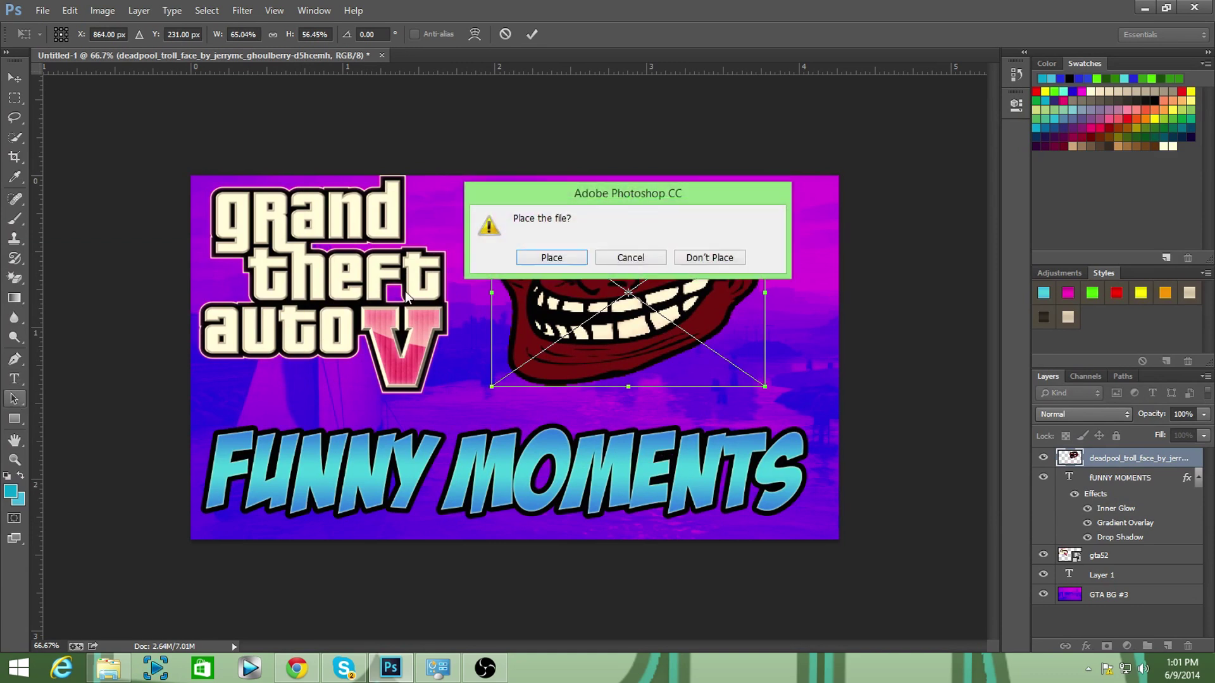
click(551, 258)
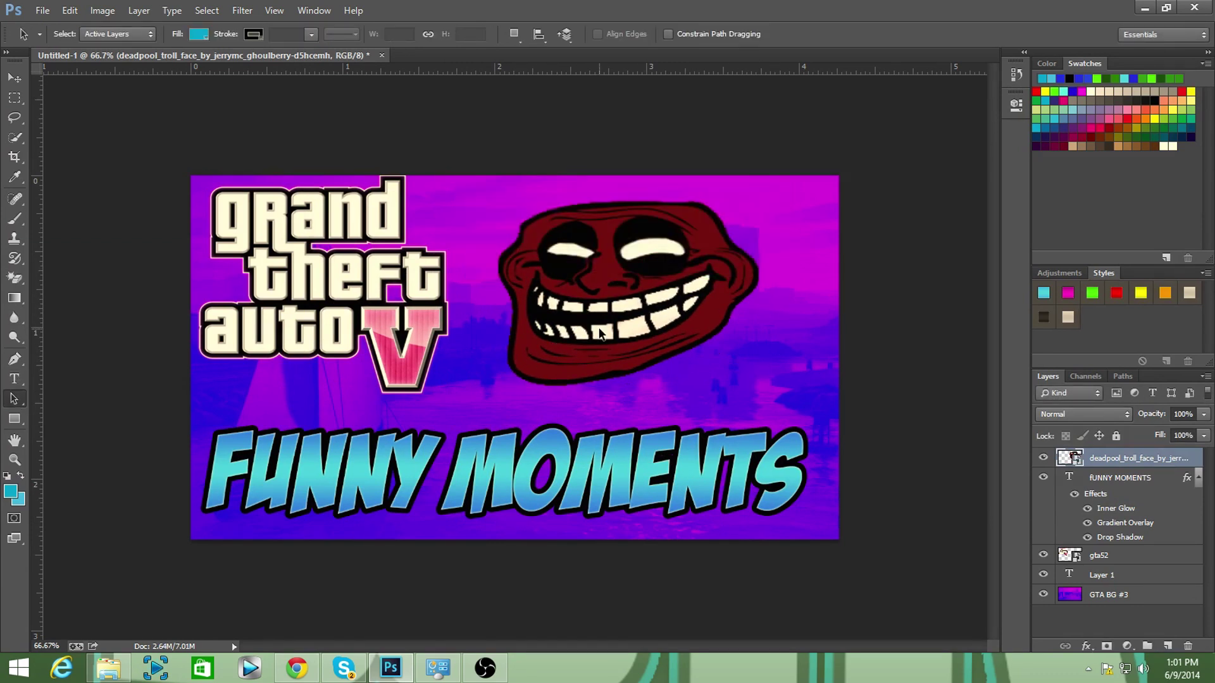
- Close the Untitled-1 thumbnail document without saving the changes
click(381, 56)
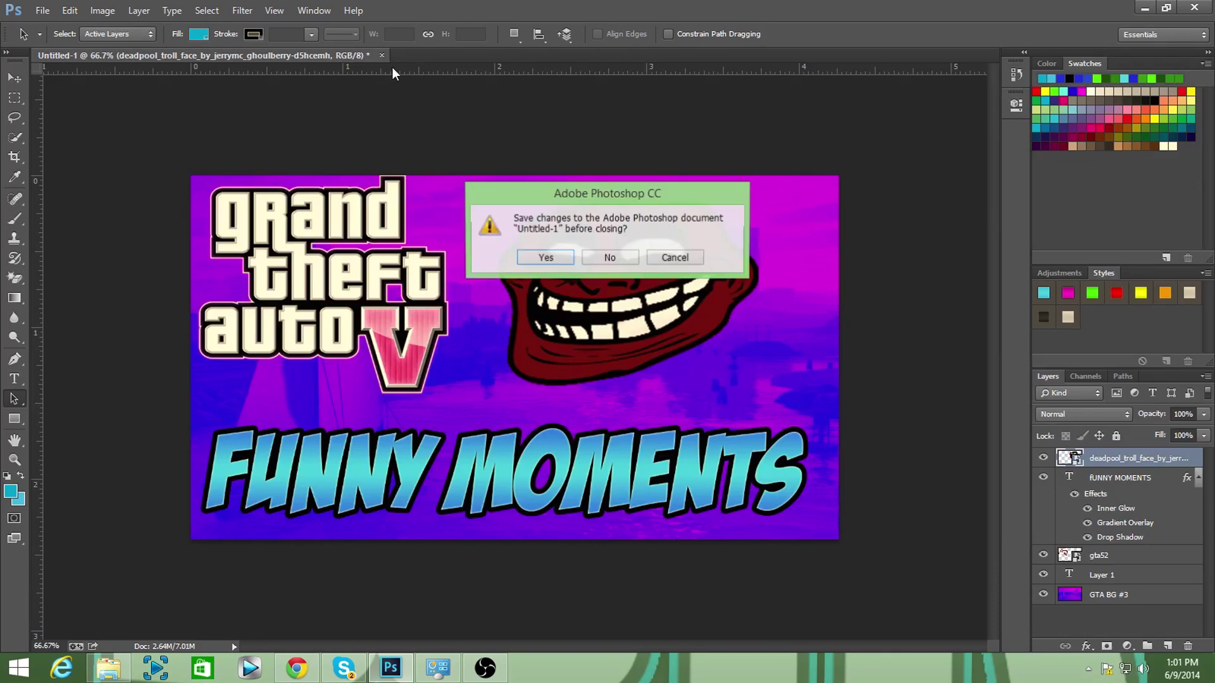
click(615, 255)
click(43, 10)
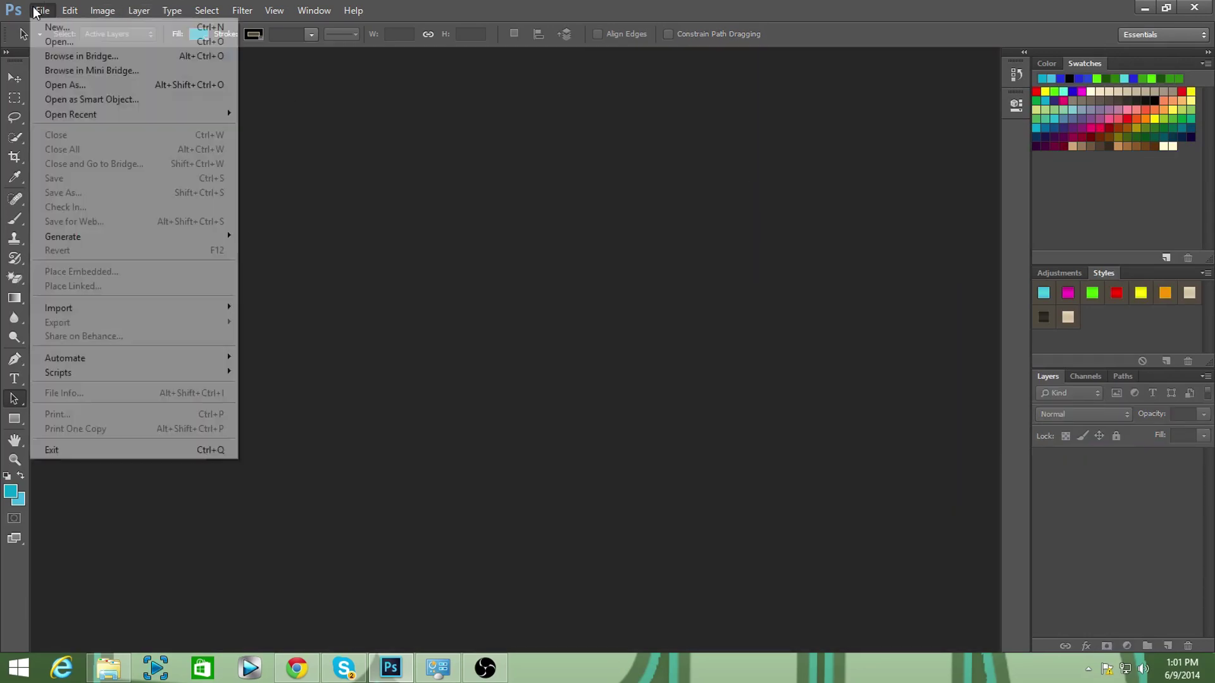
- Create a new blank thumbnail document and unlock its Background layer, keeping the default blending options
click(53, 27)
click(626, 168)
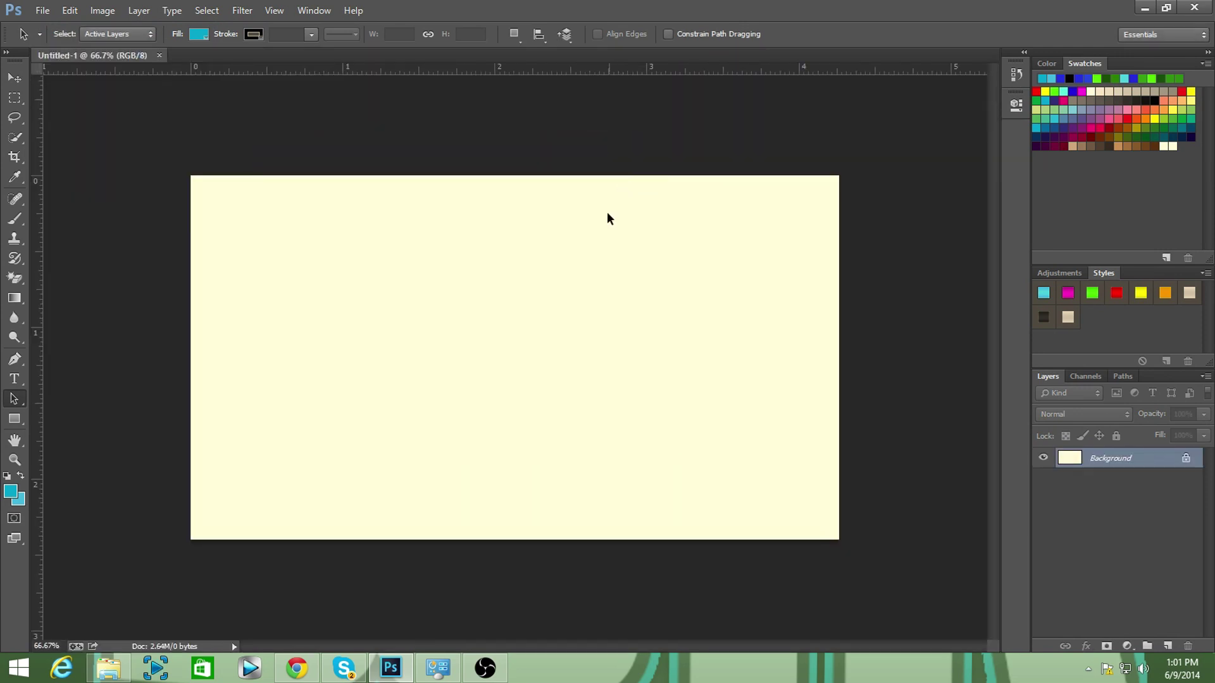
click(1185, 458)
double_click(1152, 458)
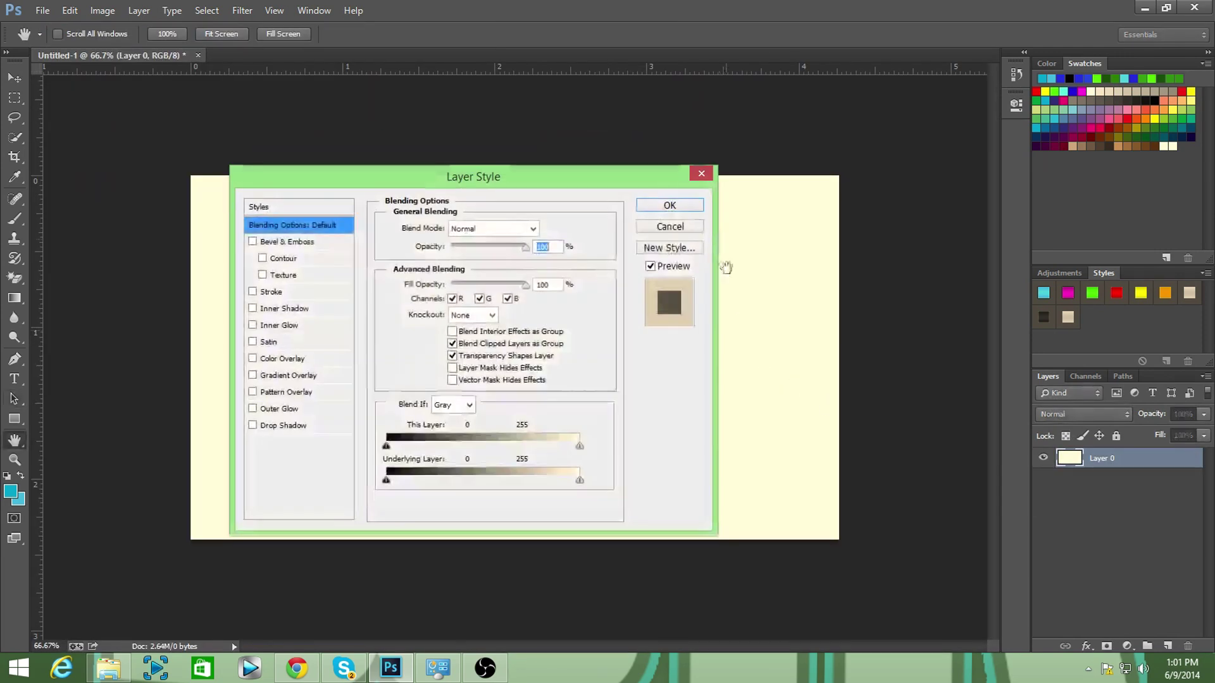
click(670, 207)
- In File Explorer, look through the Thumbnail Matireals subfolders and open the Outlast folder inside Game BG pics
click(109, 668)
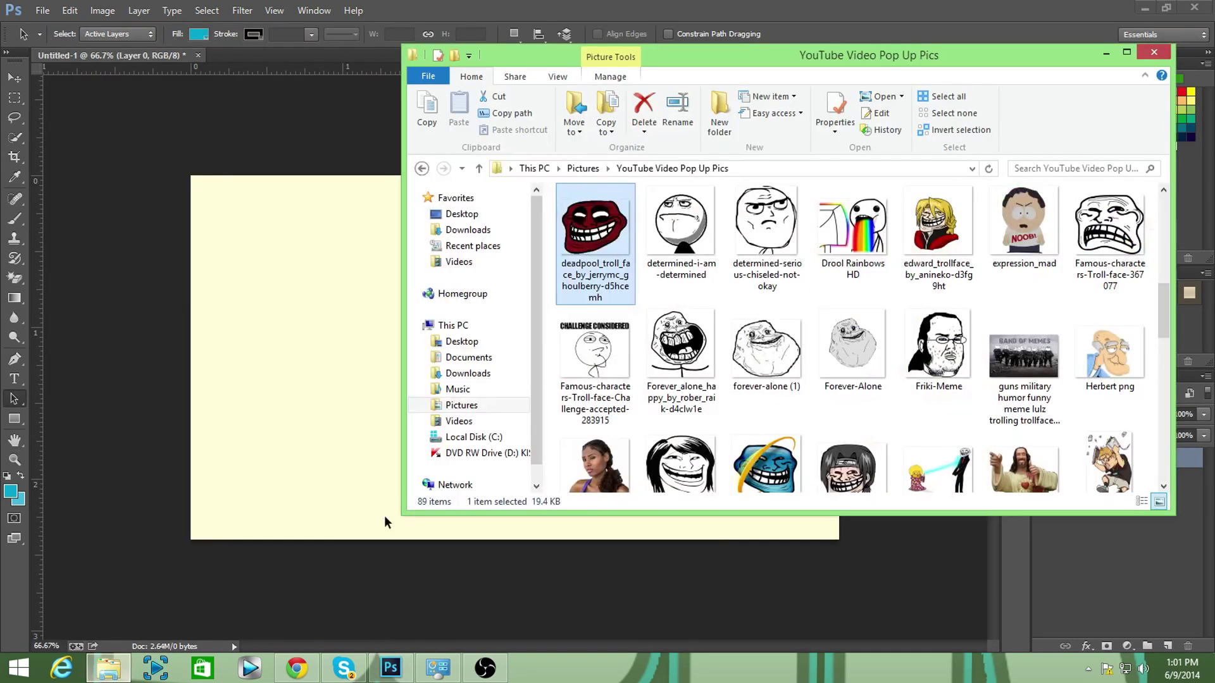
click(421, 168)
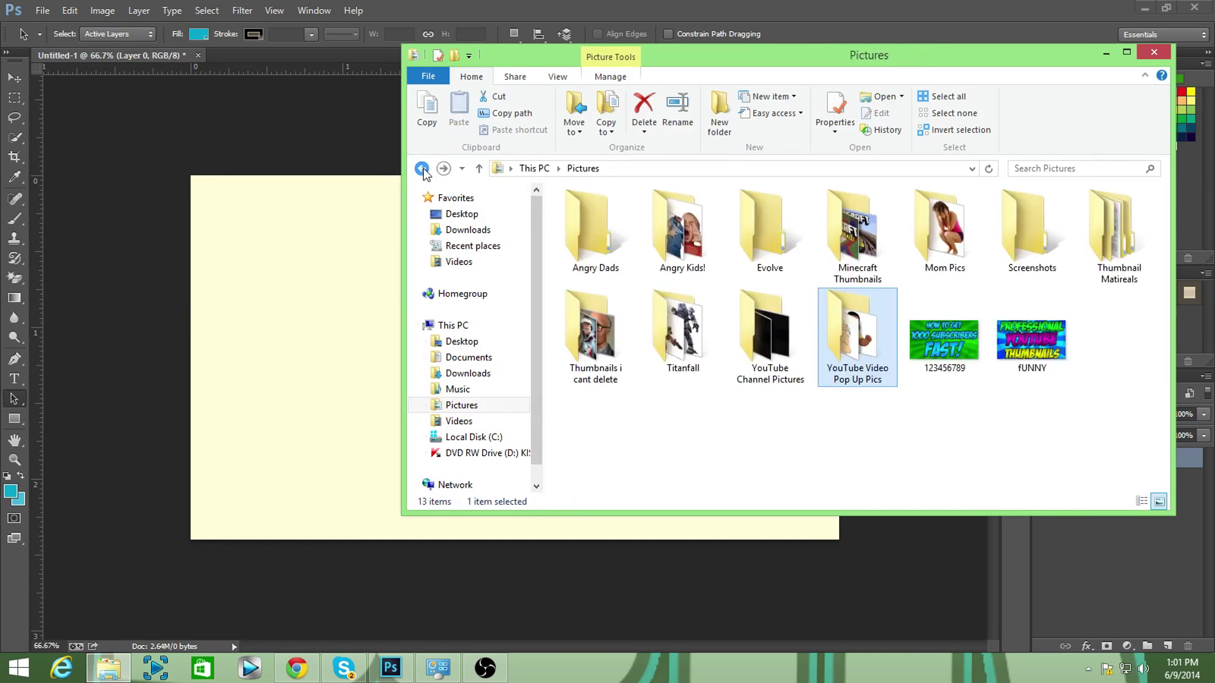
double_click(1117, 253)
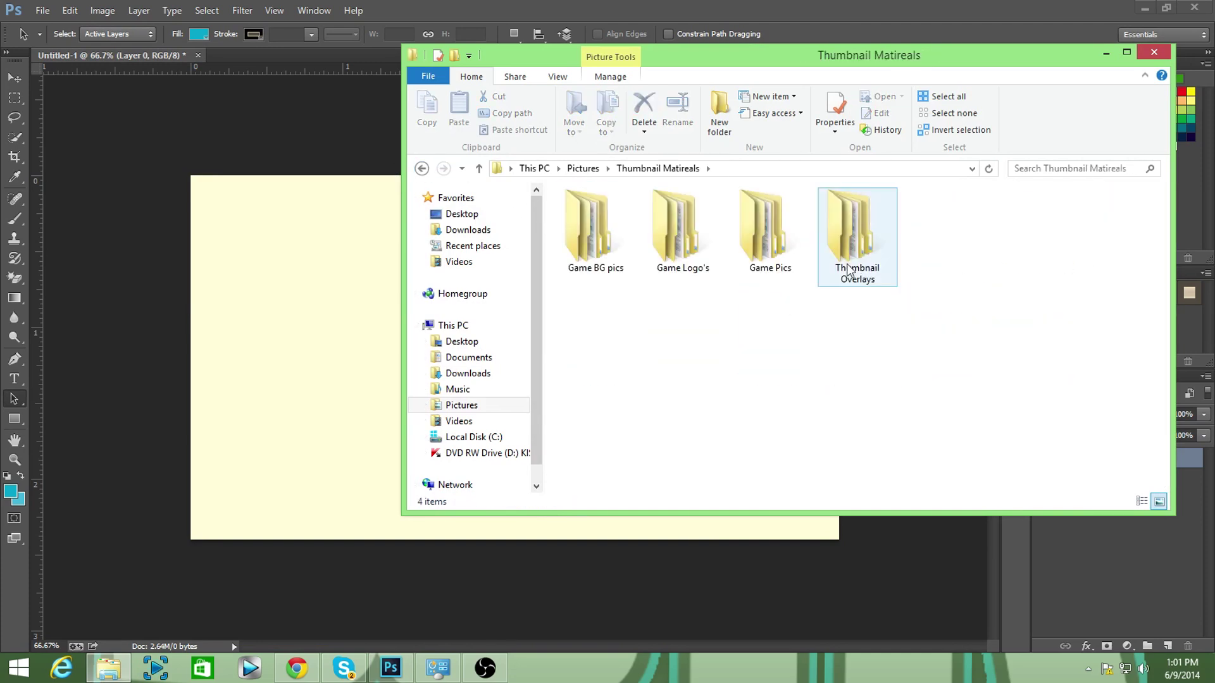
click(784, 258)
double_click(783, 258)
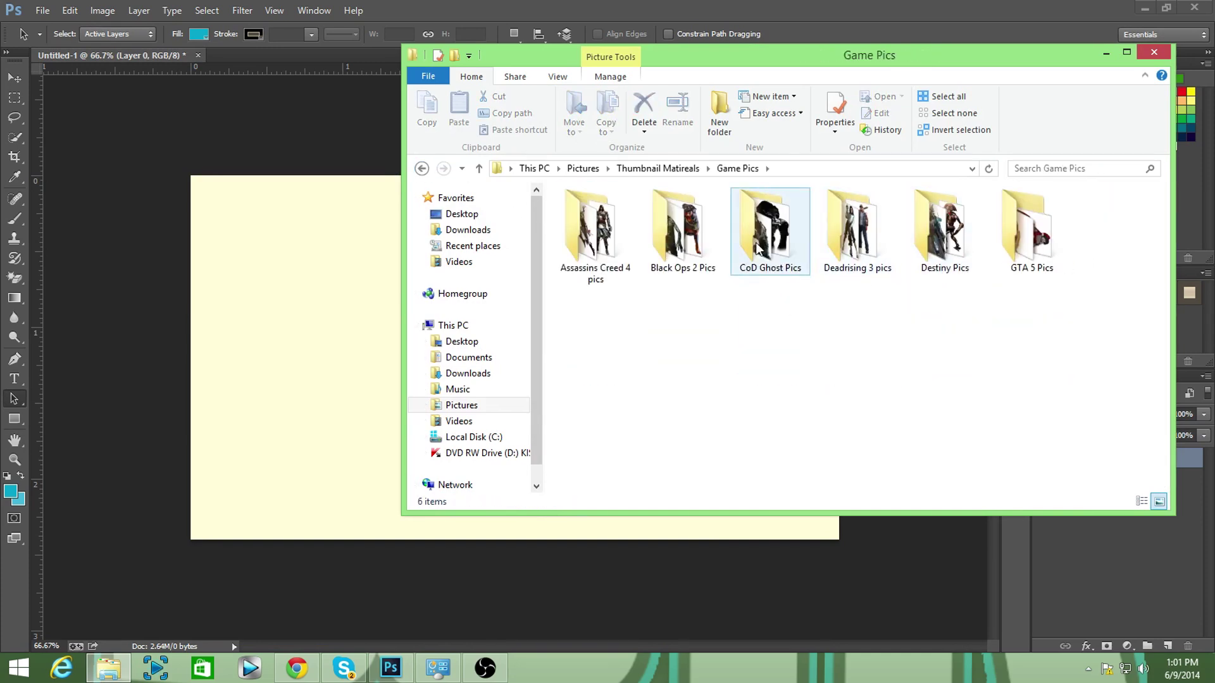
click(421, 168)
double_click(682, 229)
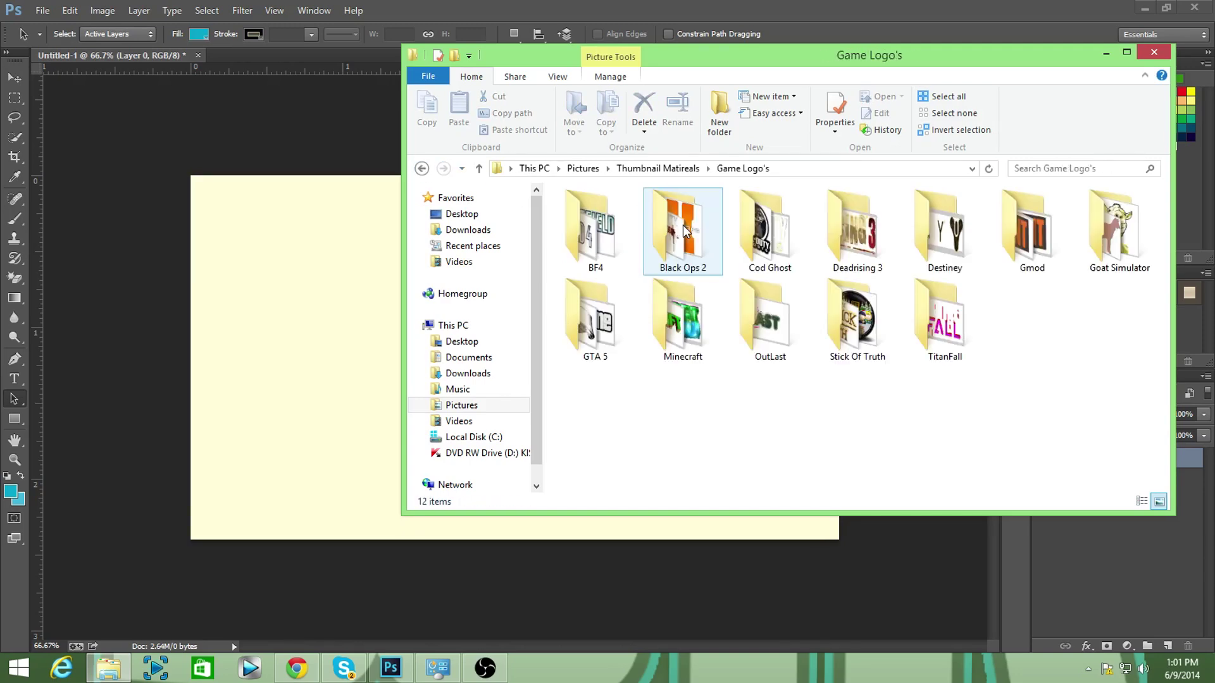
click(421, 169)
double_click(591, 231)
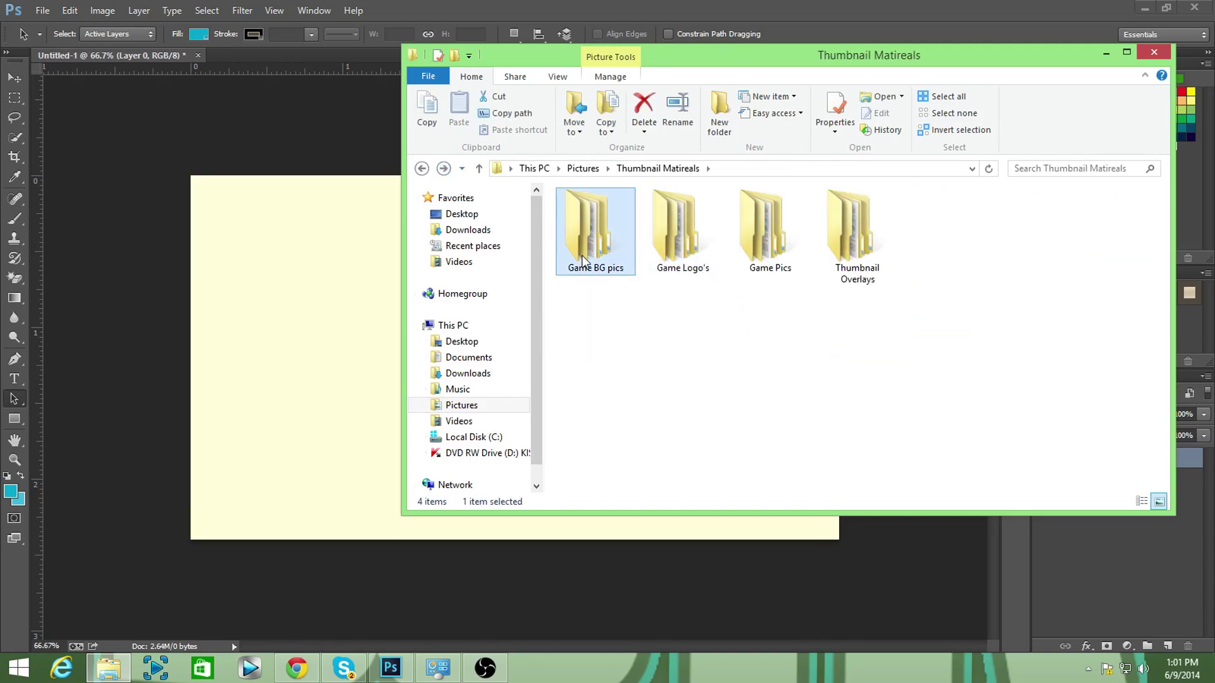
double_click(1020, 279)
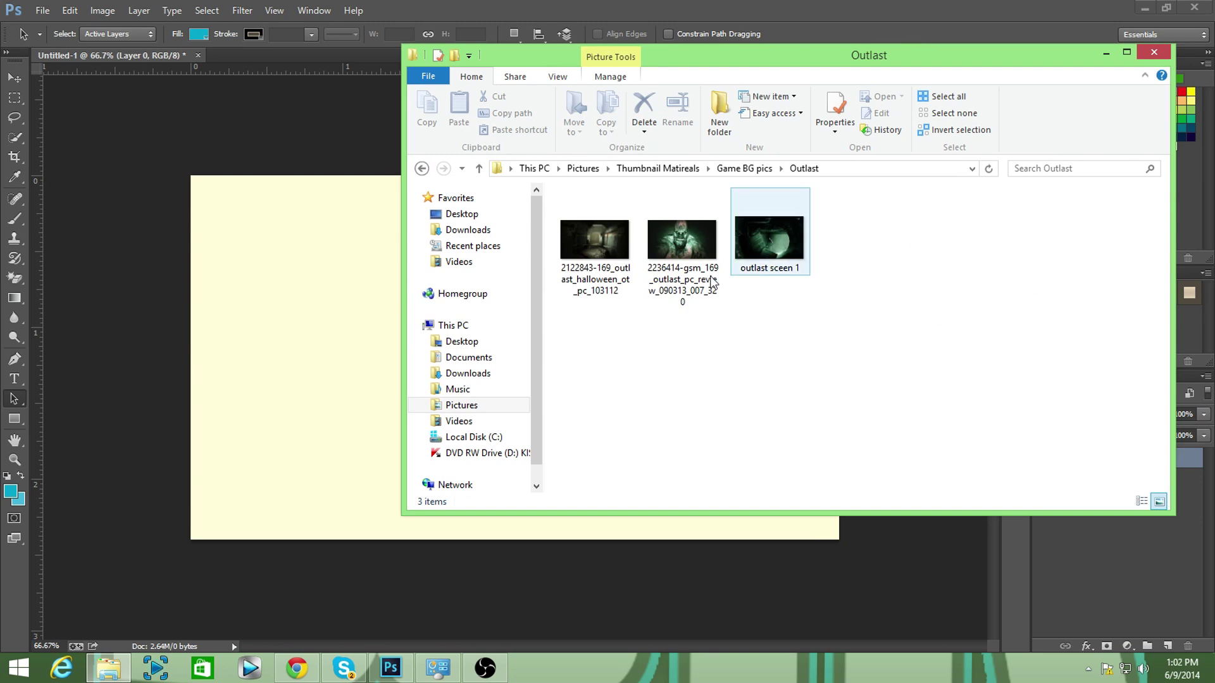
drag(595, 239, 273, 314)
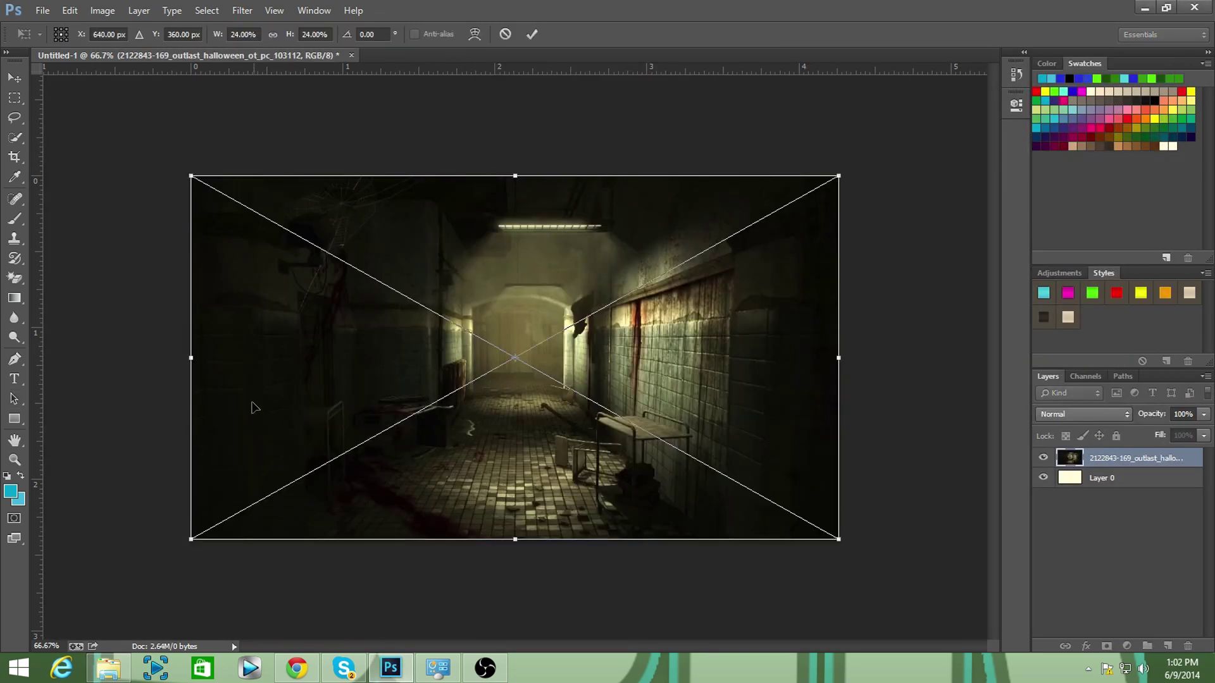
click(14, 398)
click(543, 252)
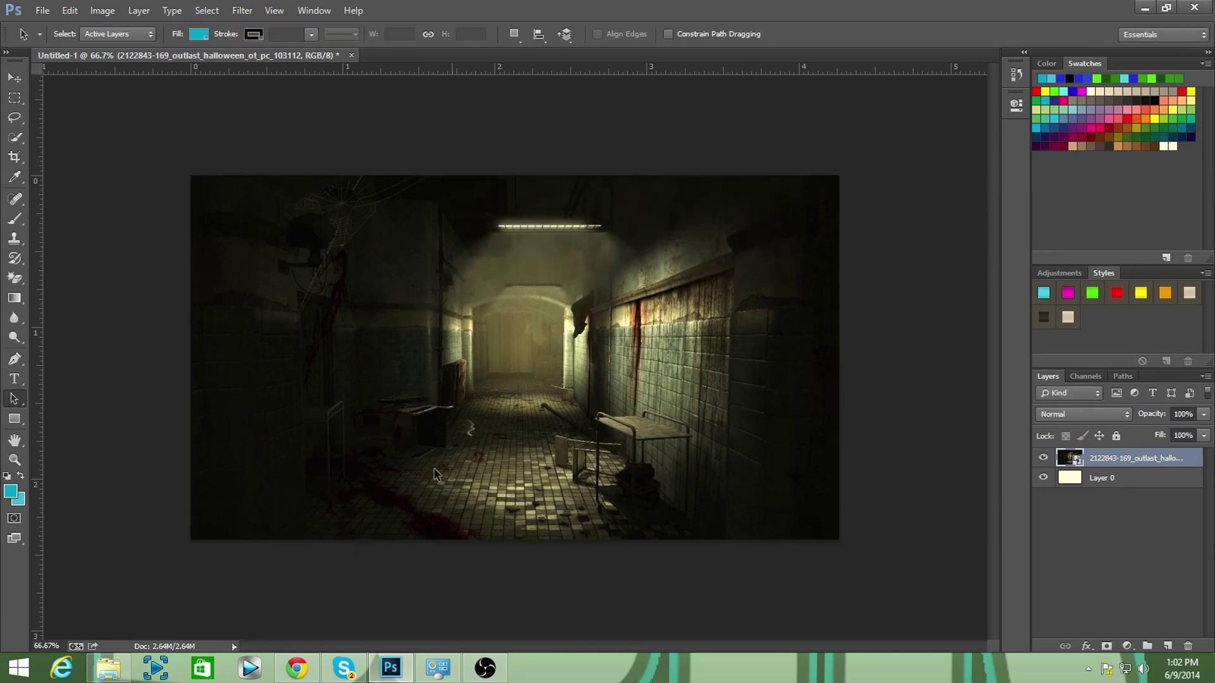
- Return to File Explorer and open the Good Overlays folder inside Thumbnail Matireals > Thumbnail Overlays
click(130, 679)
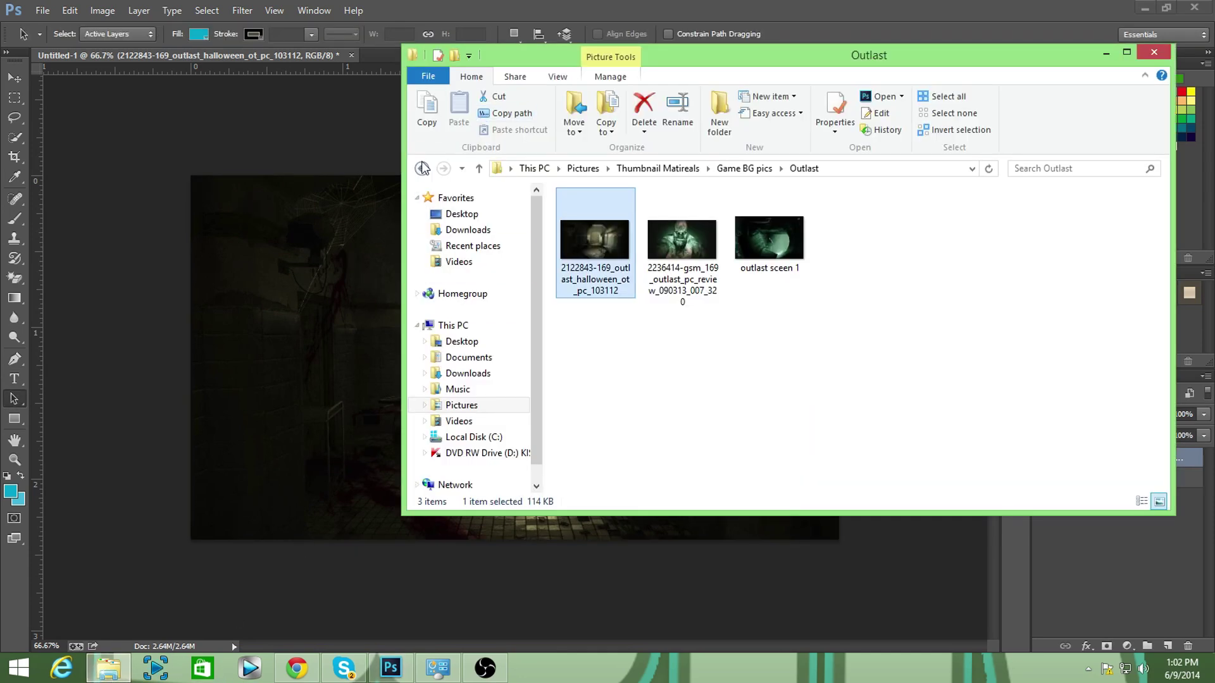
click(424, 172)
click(422, 169)
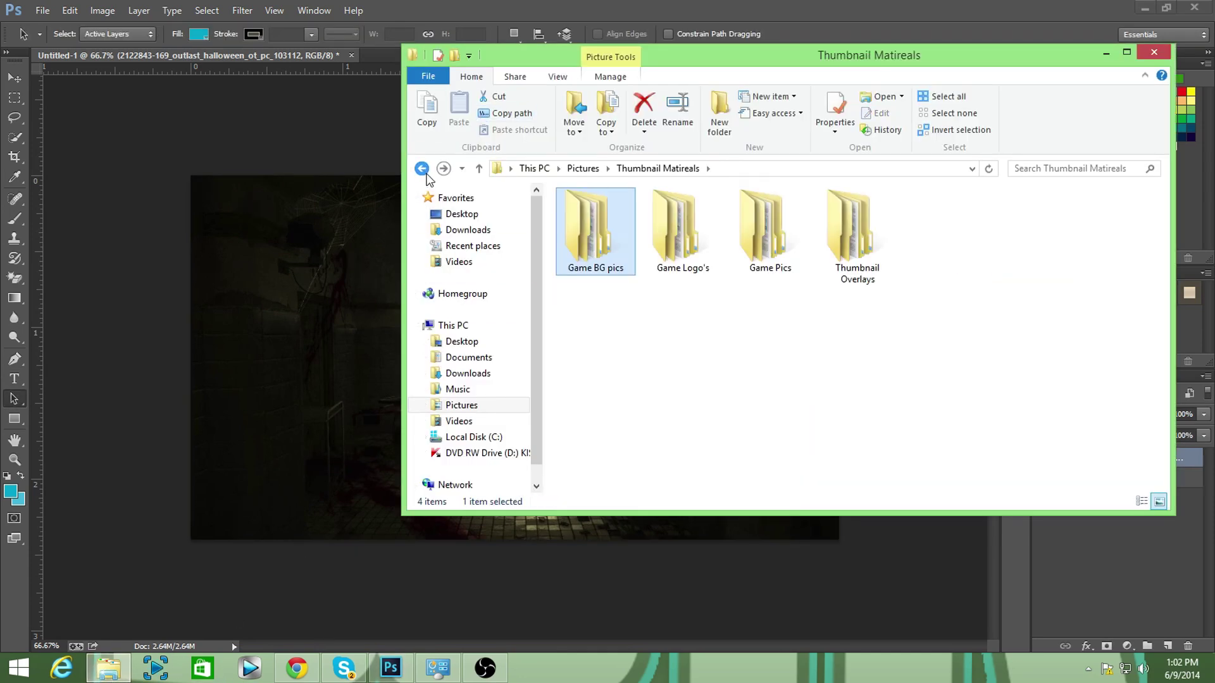
click(421, 169)
double_click(1119, 239)
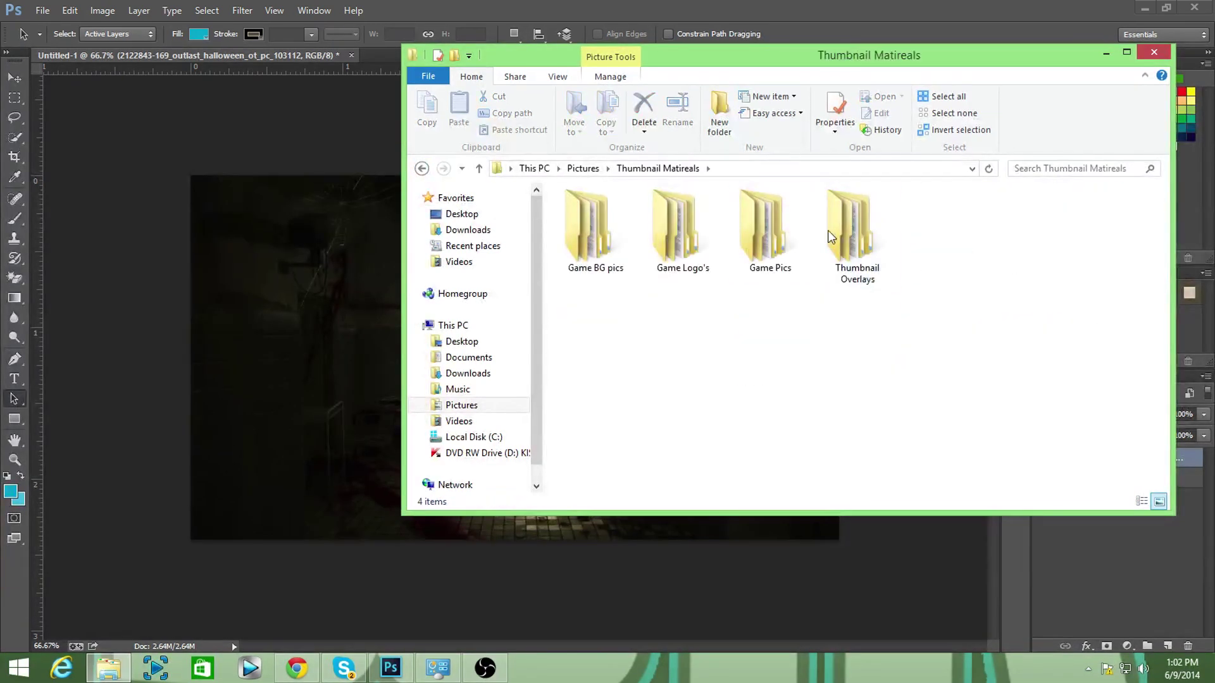
double_click(827, 230)
click(623, 235)
double_click(624, 234)
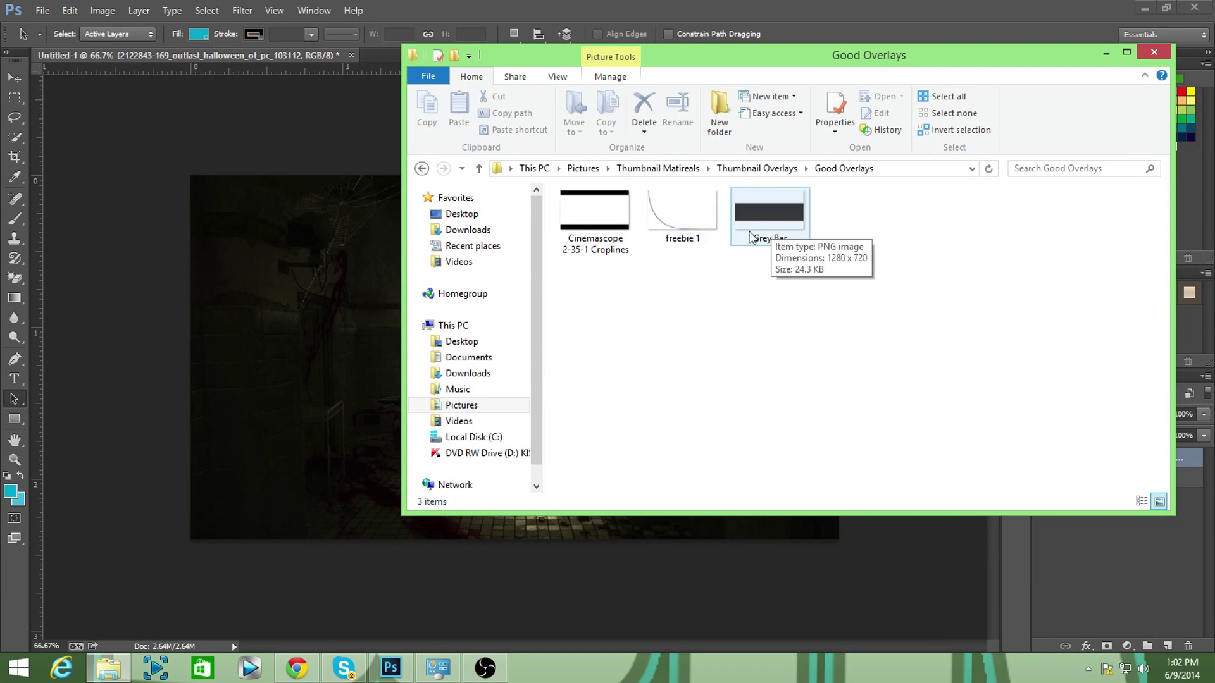
- Place the freebie 1 curved overlay over the hallway background in Photoshop and commit the placement
drag(664, 236, 379, 319)
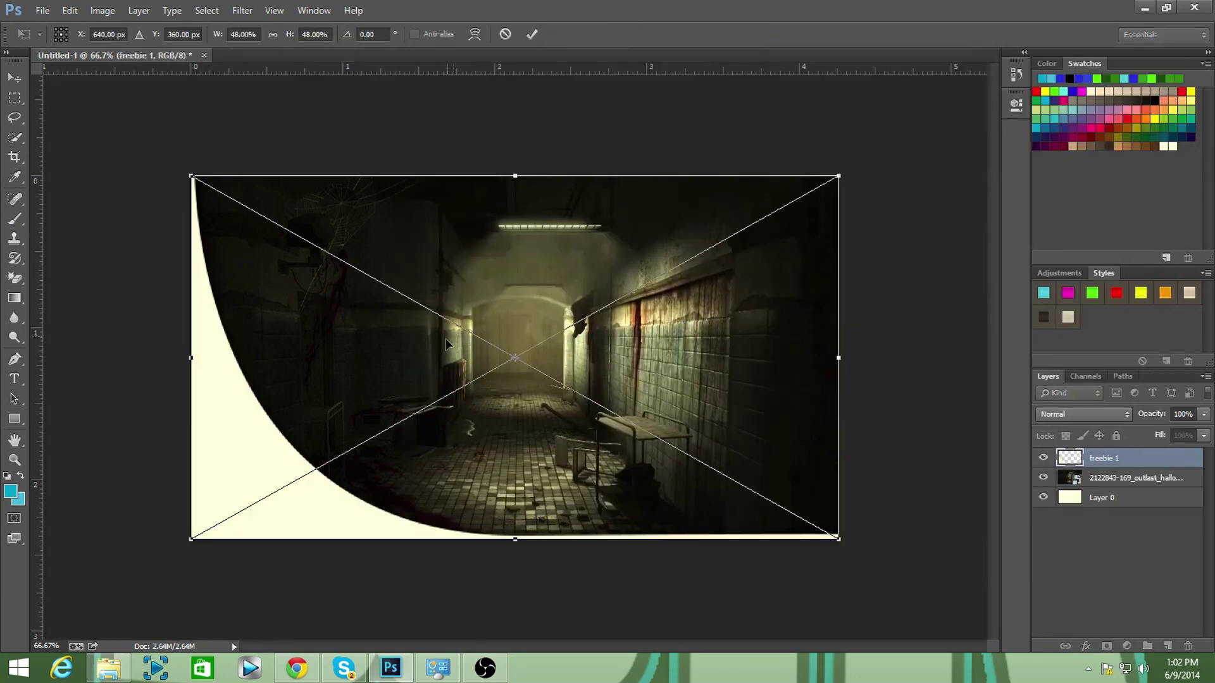
click(14, 399)
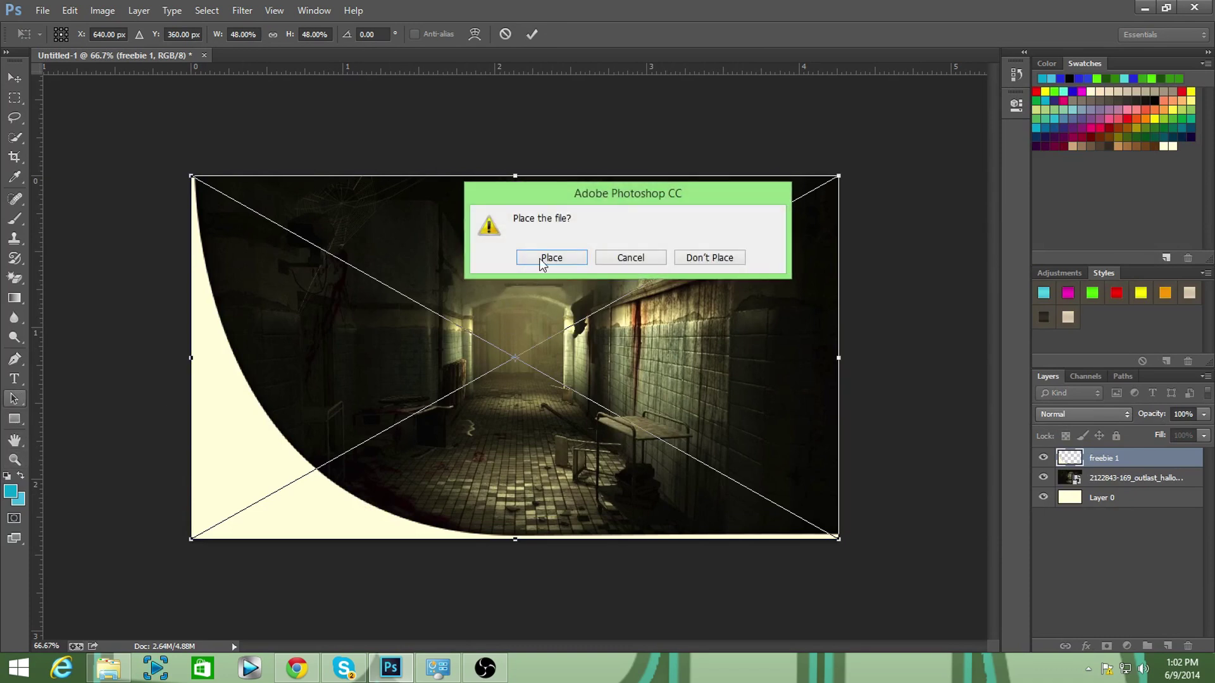
click(551, 258)
- Add the three-line text OUTLAST / SCARY / MOMENTS in 50 pt BadaBoom BB over the hallway and shift it slightly left
click(14, 378)
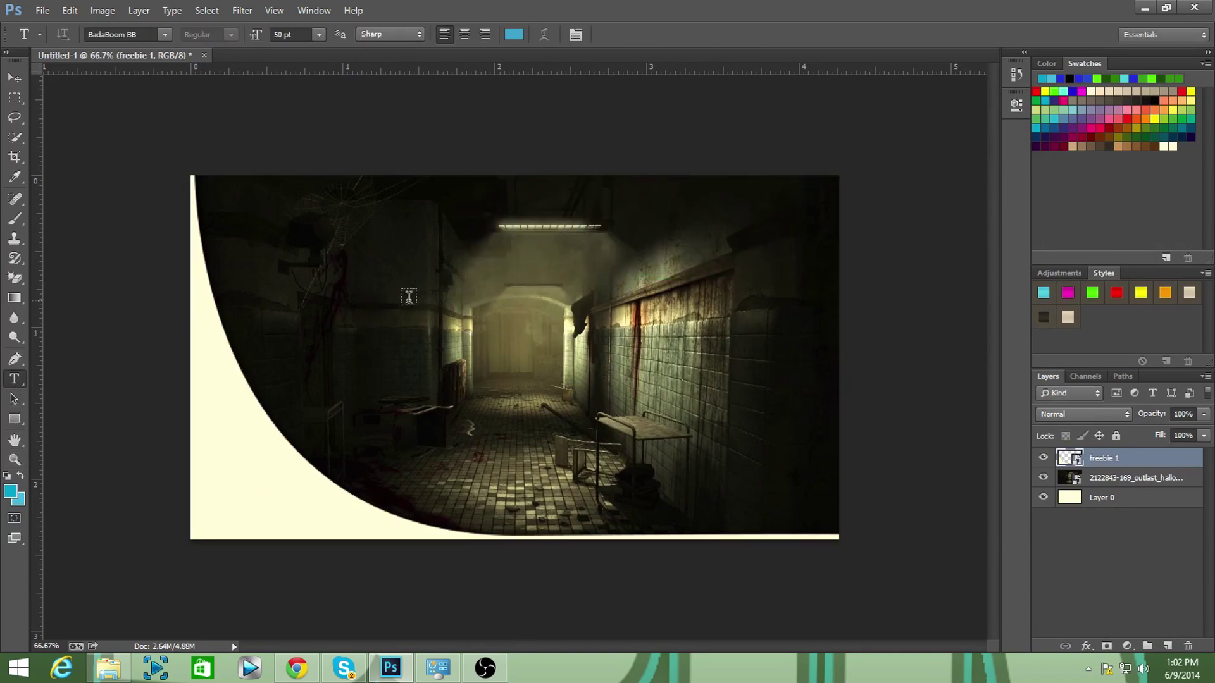
click(410, 298)
text(OUTLAST)
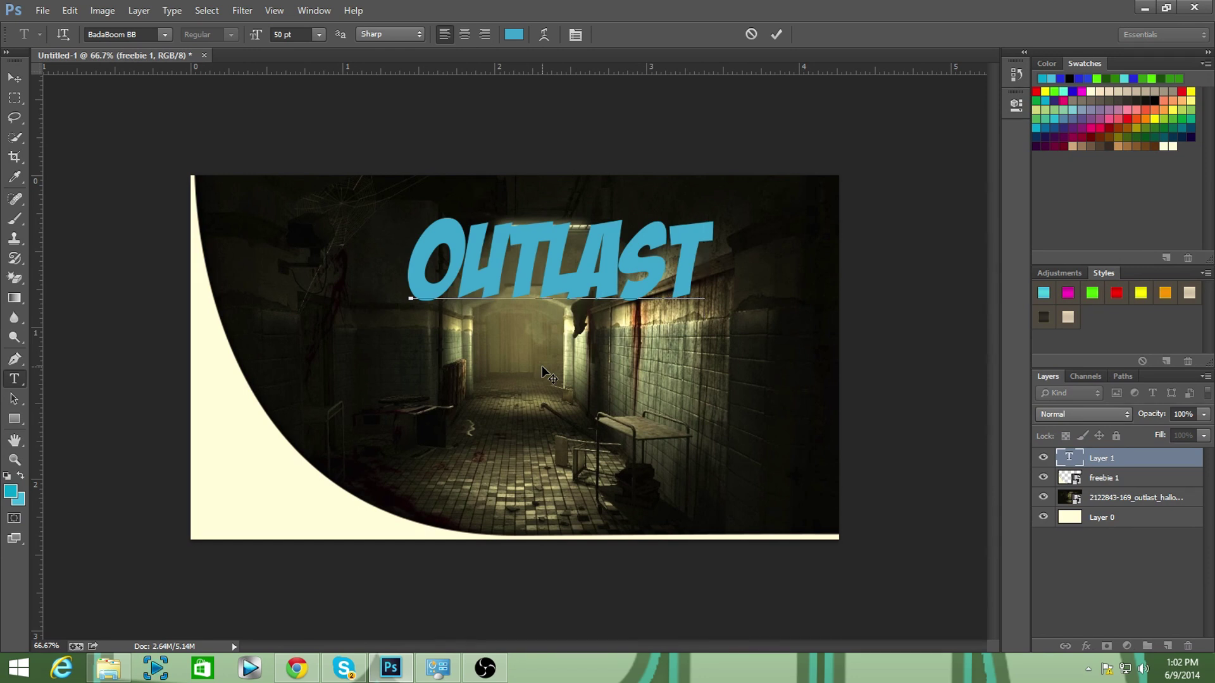
key(Return)
text(SCARY MOM)
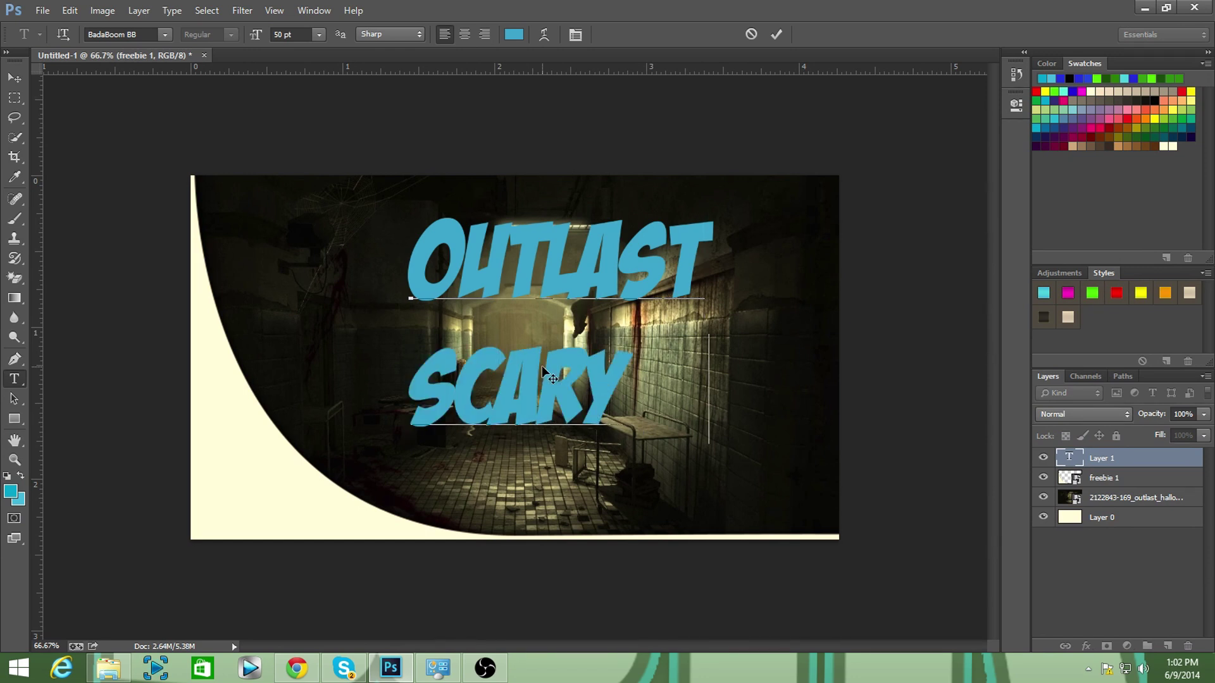
key(BackSpace)
key(BackSpace)
key(BackSpace)
key(BackSpace)
key(Return)
text(M)
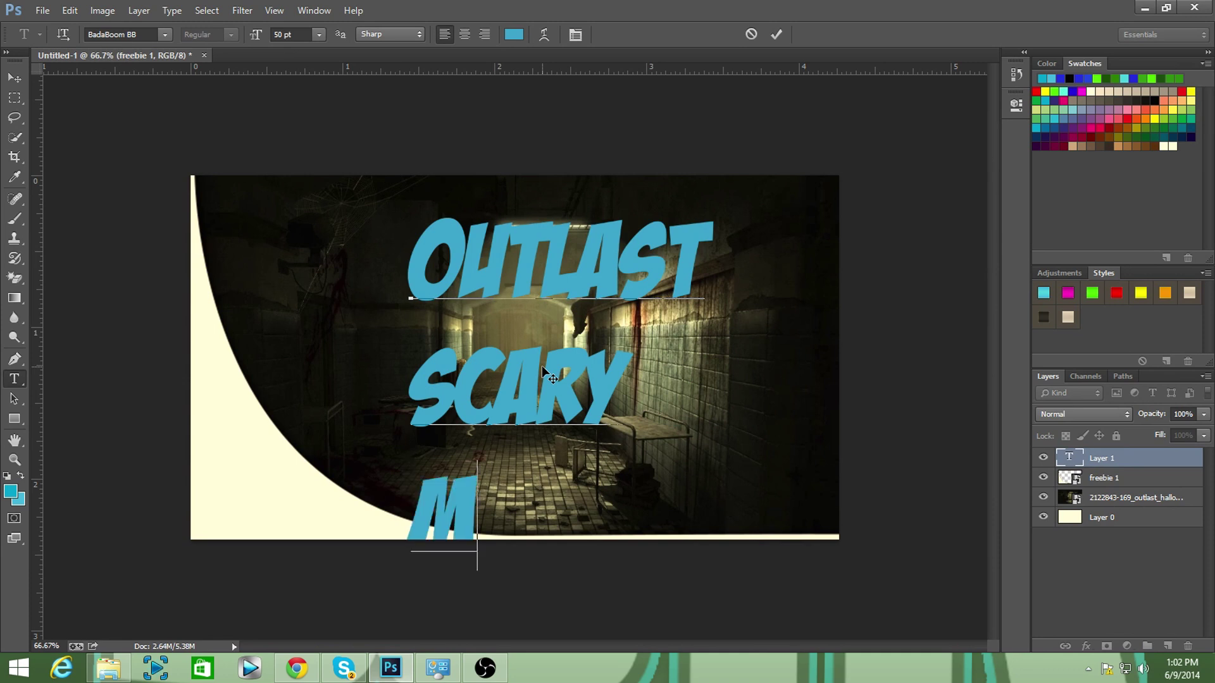
text(OMENTS)
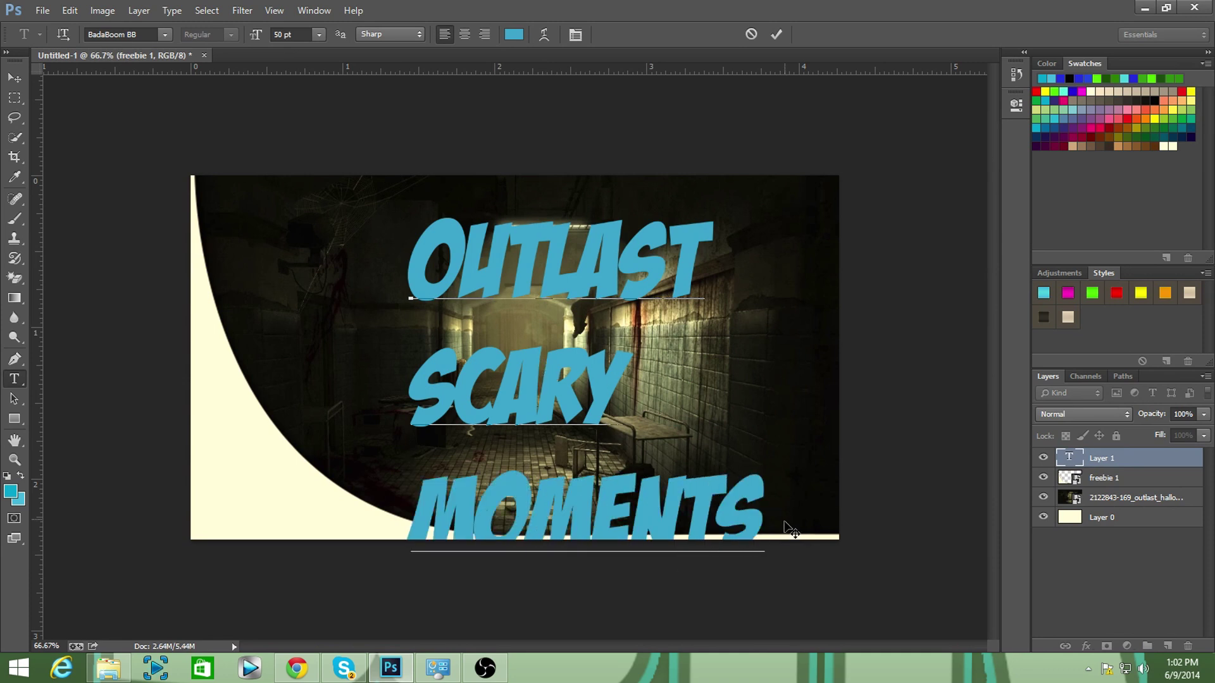
drag(769, 517, 328, 181)
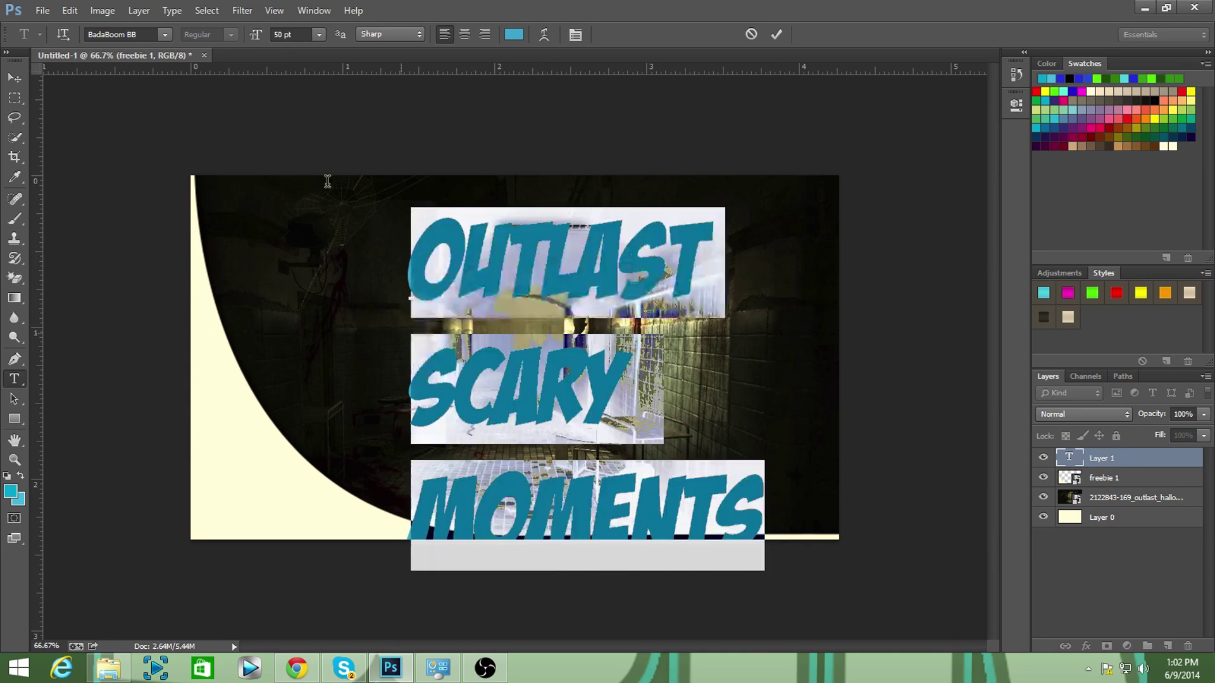
click(626, 507)
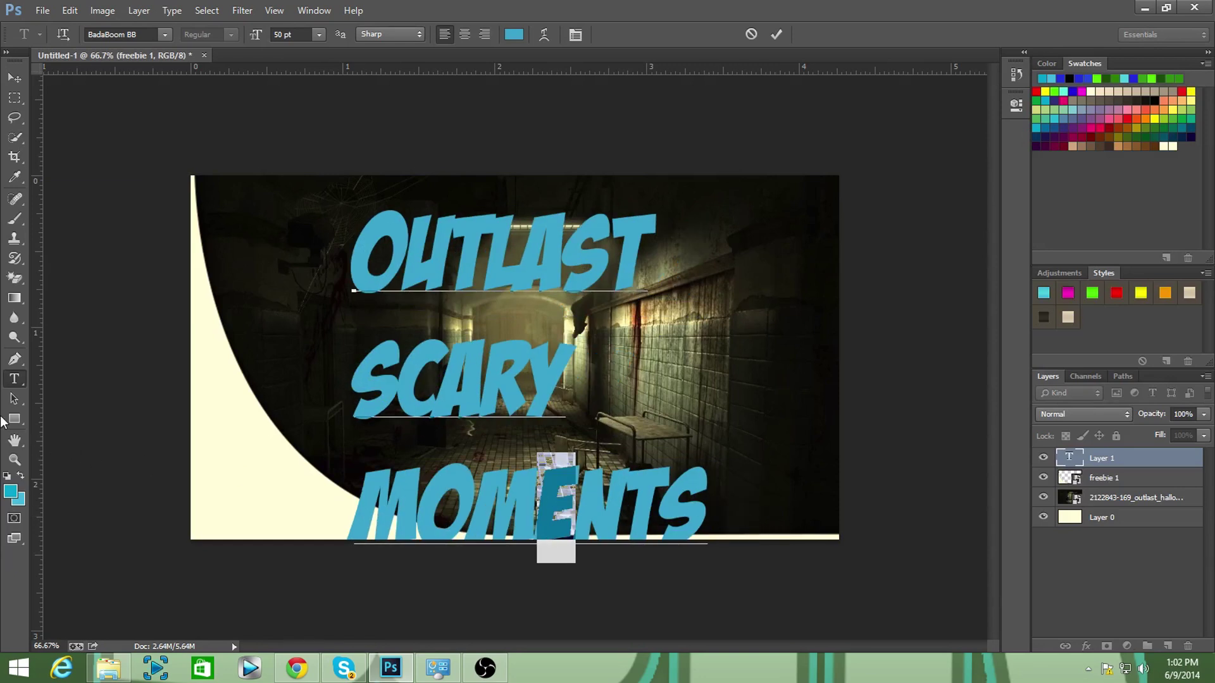
- Delete the SCARY and MOMENTS lines and apply the cream gradient style with dark shadow to the remaining OUTLAST text
click(14, 378)
drag(695, 518, 279, 366)
key(BackSpace)
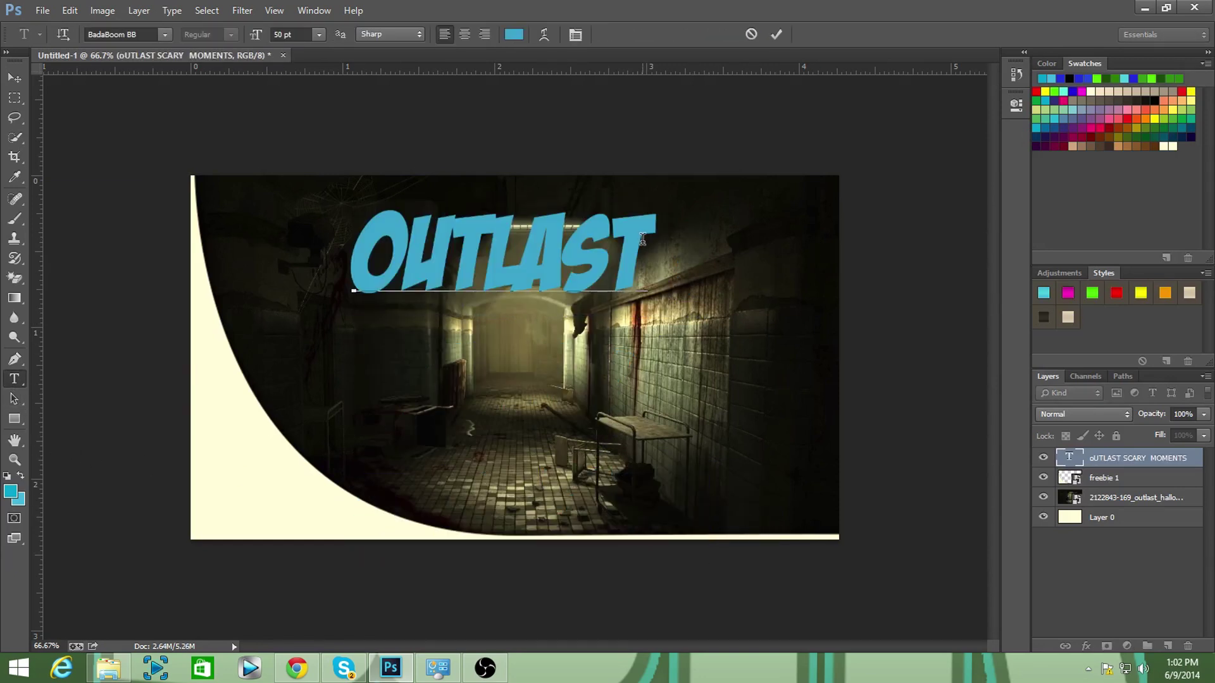
drag(642, 239, 214, 277)
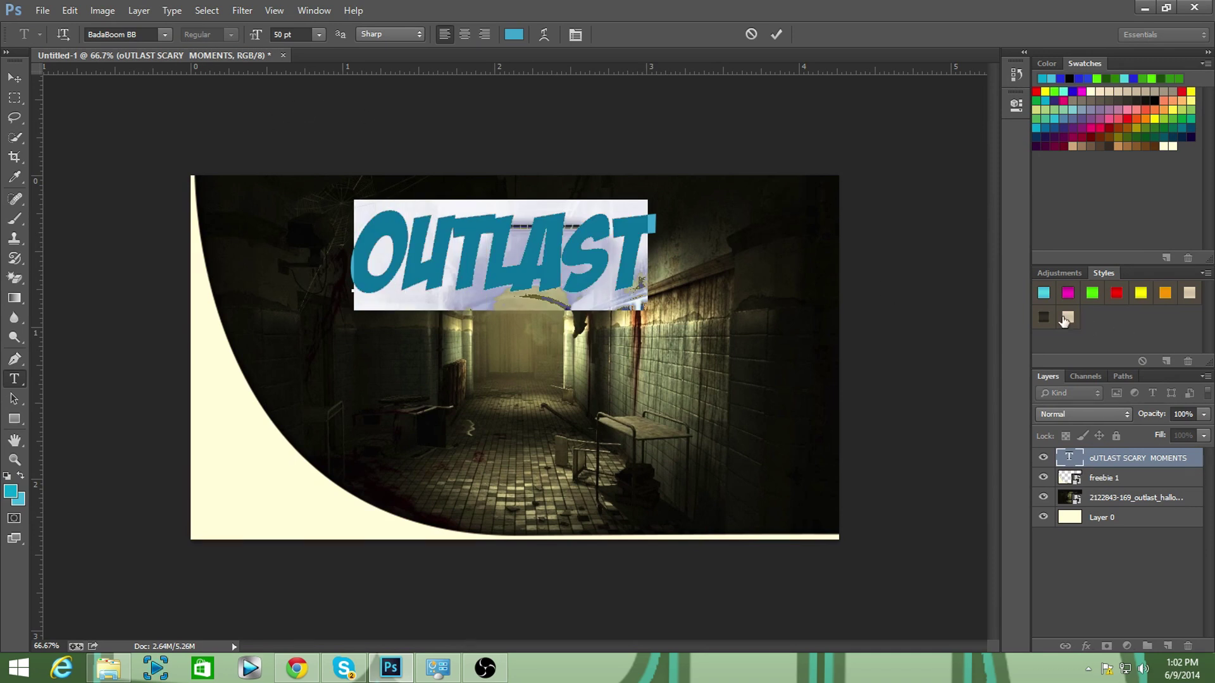
click(1067, 318)
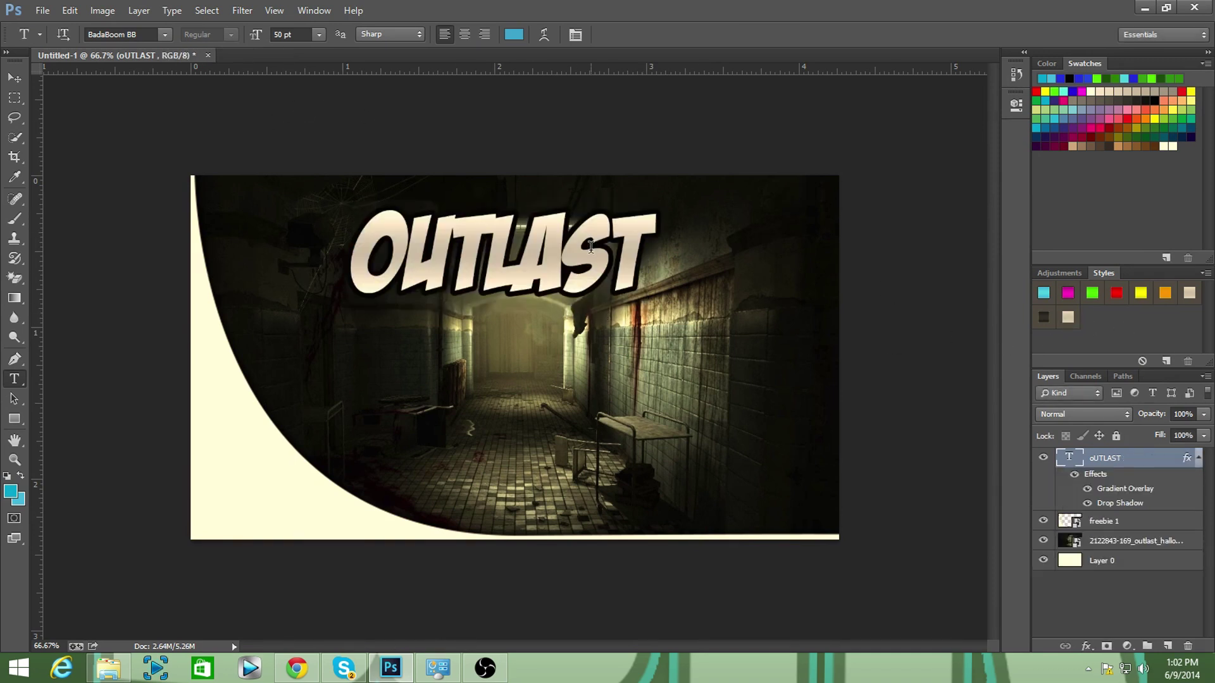
- Set the OUTLAST text size to 60 pt and move the word to the upper-left part of the canvas
drag(630, 248, 154, 266)
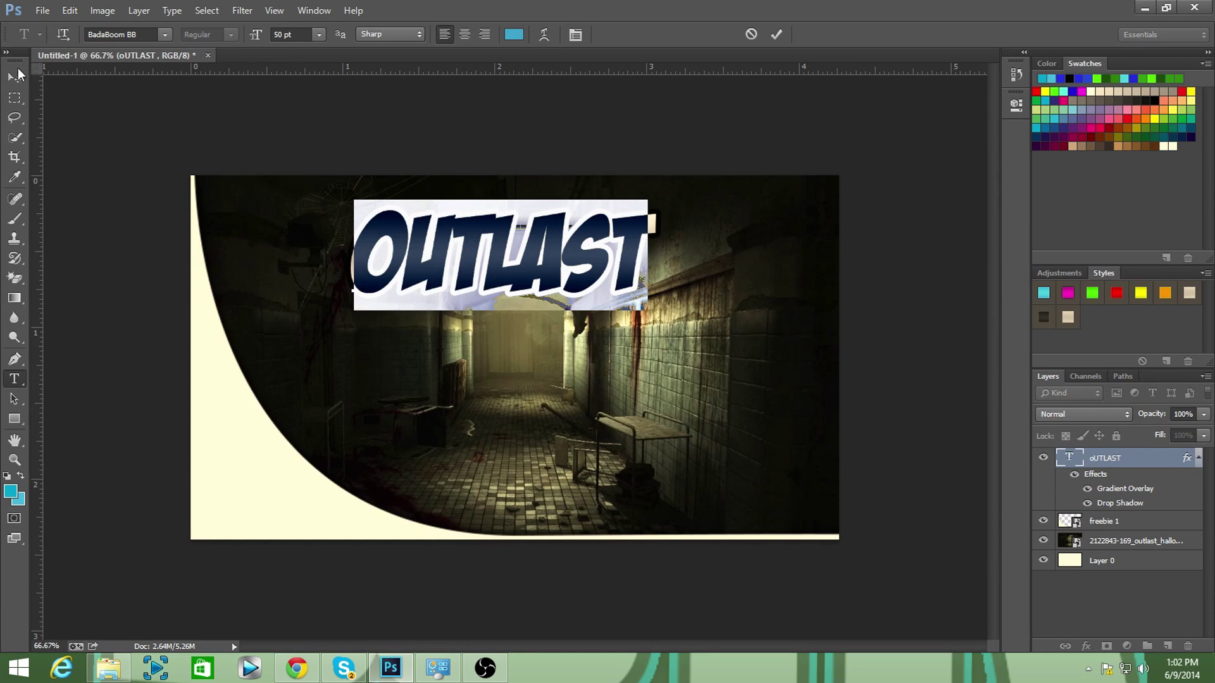
click(279, 32)
text(70)
key(Return)
text(60)
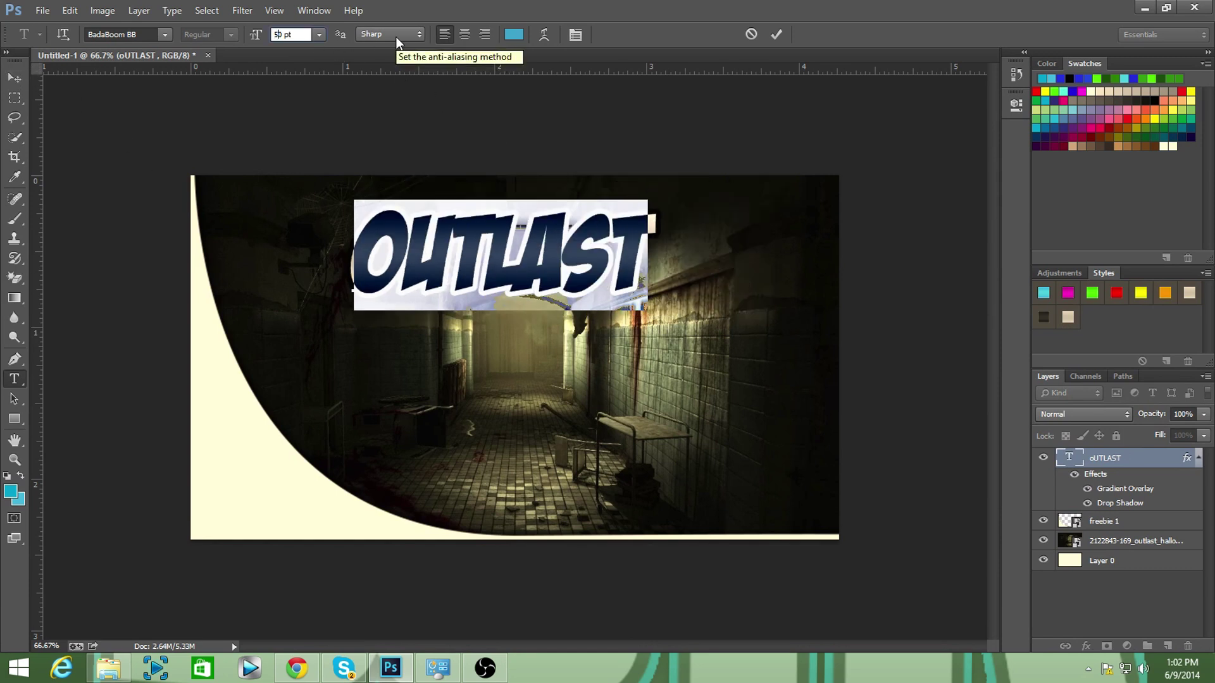
key(Return)
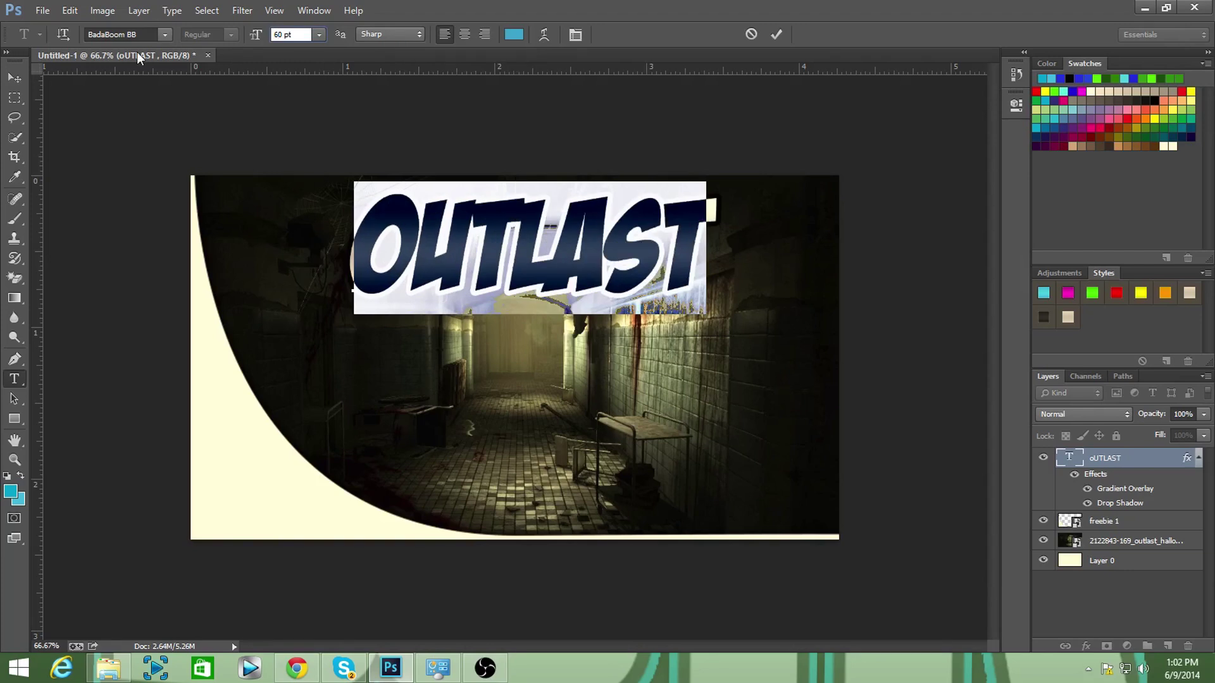
click(14, 78)
drag(359, 294, 242, 288)
- Add SCARY as a separate 60 pt text layer with the same cream gradient style and position it directly below OUTLAST
click(14, 377)
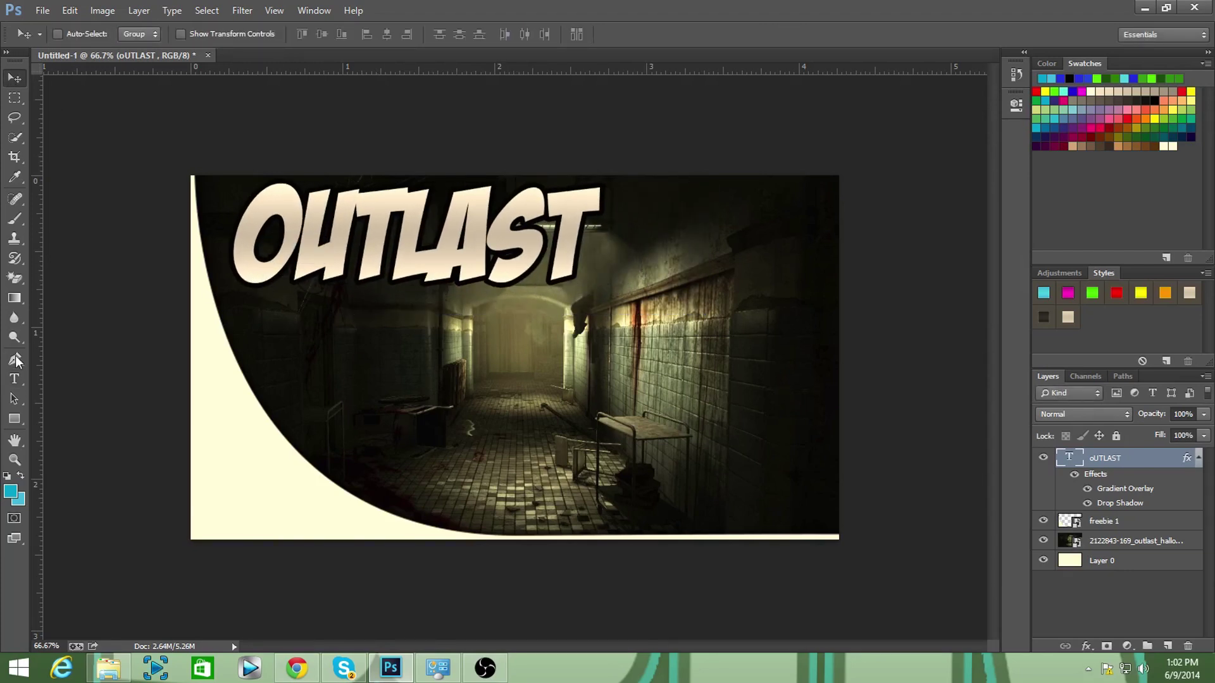
click(328, 351)
text(SCARY)
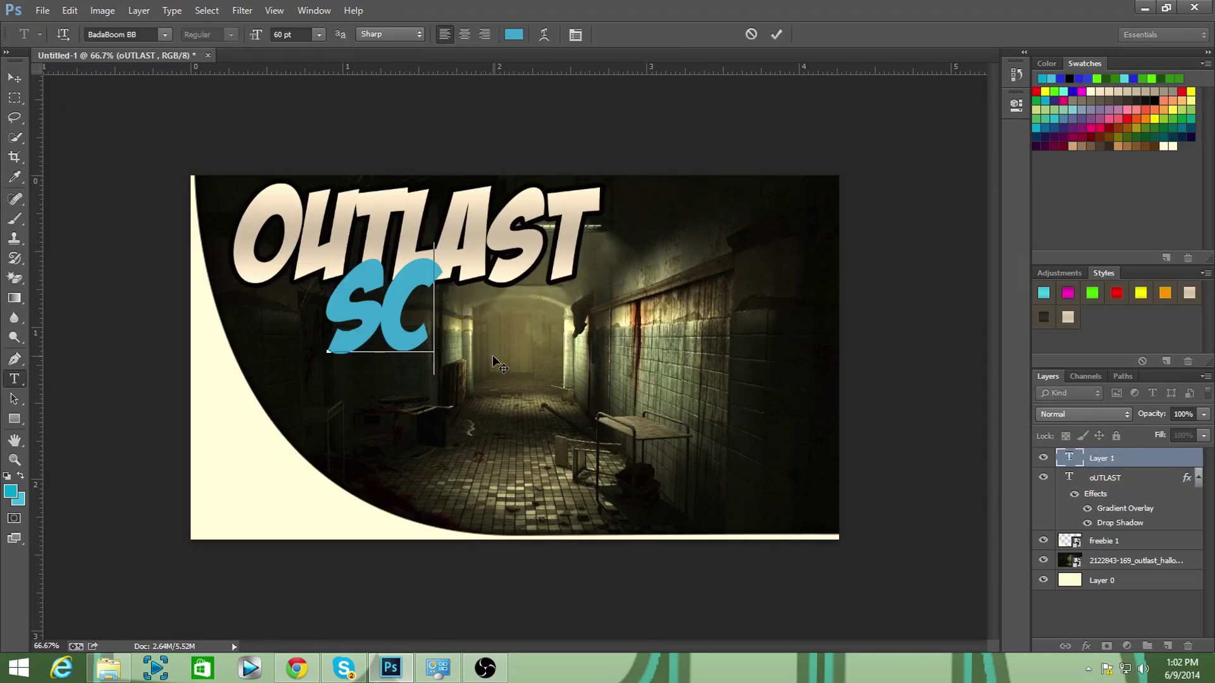
click(1068, 319)
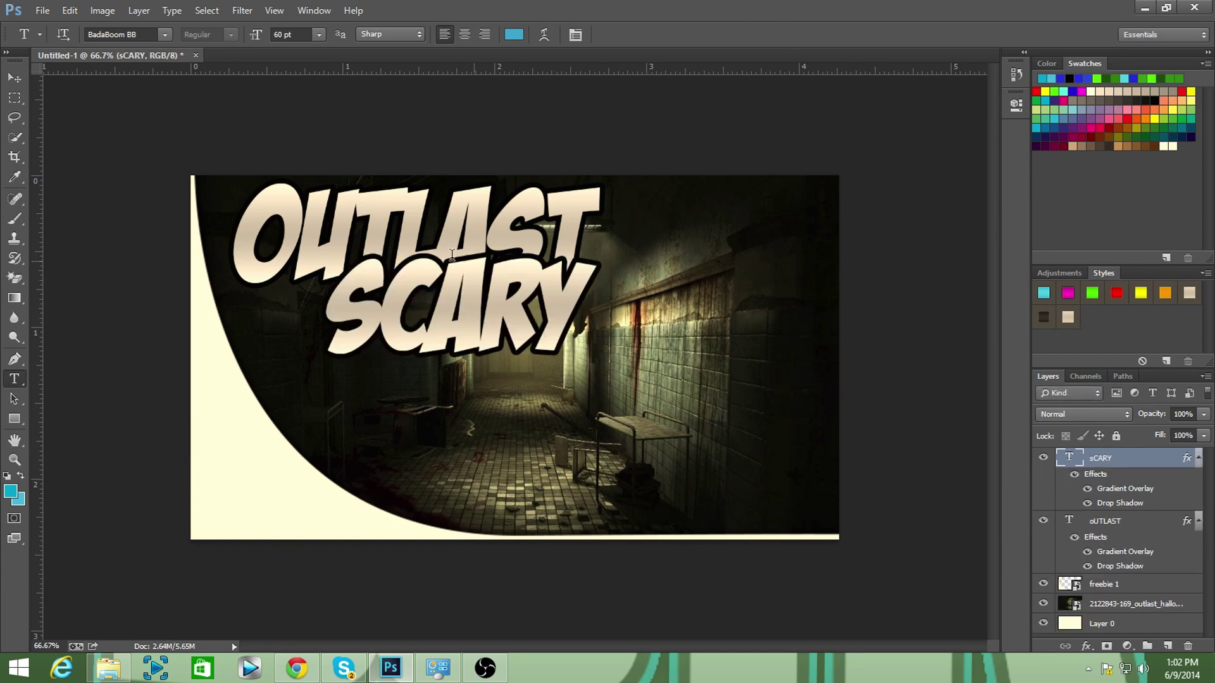
key(v)
drag(373, 341, 326, 370)
- Add MOMENTS as a separate 60 pt BadaBoom BB text layer over the hallway below SCARY
click(14, 378)
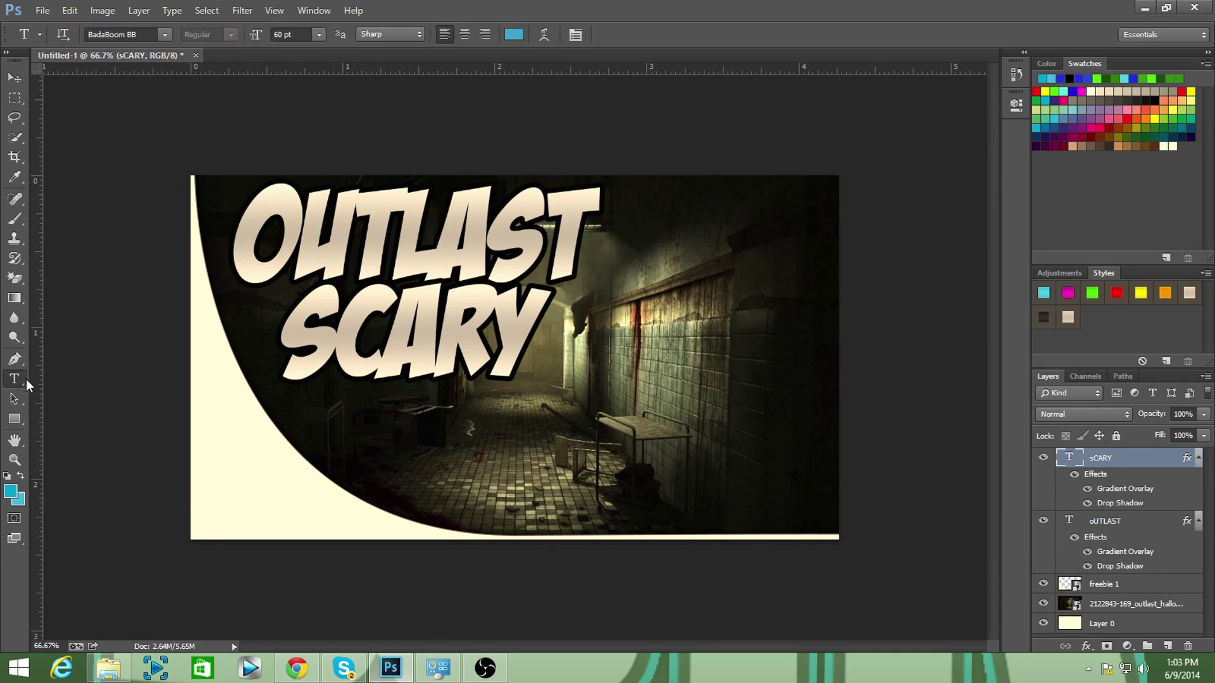
click(417, 487)
text(MOMENTG)
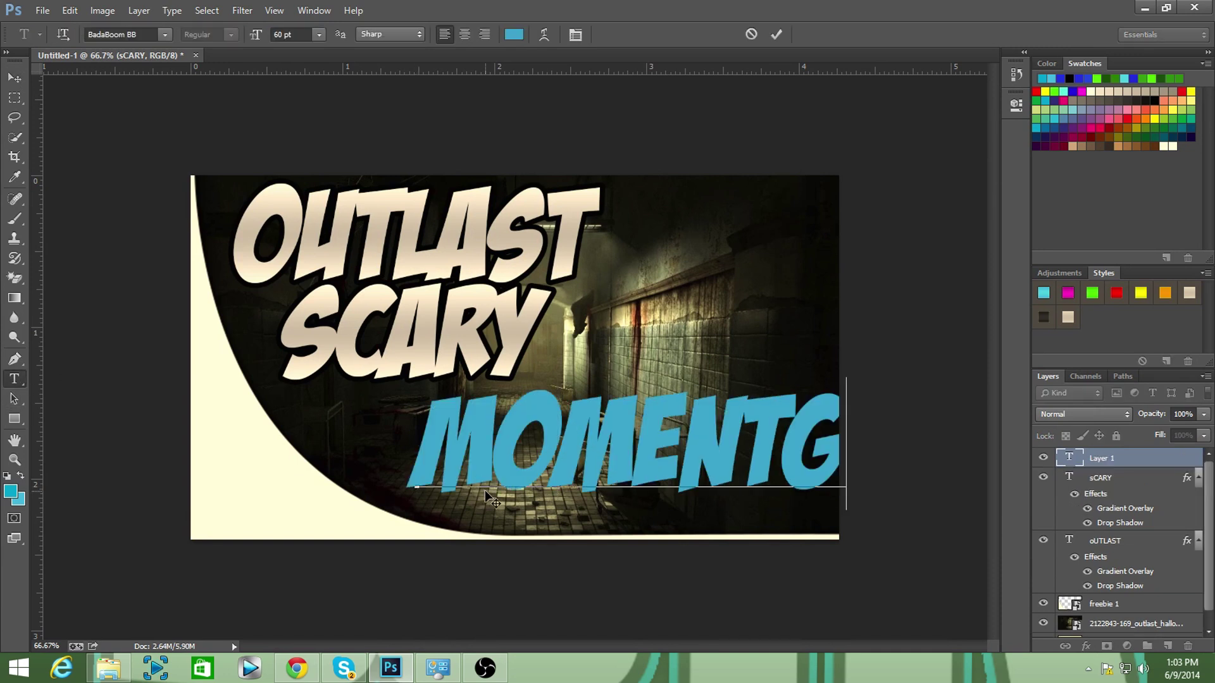
key(BackSpace)
text(S)
- Apply the cream gradient style with dark shadow to MOMENTS and move the word slightly left and down
click(1068, 316)
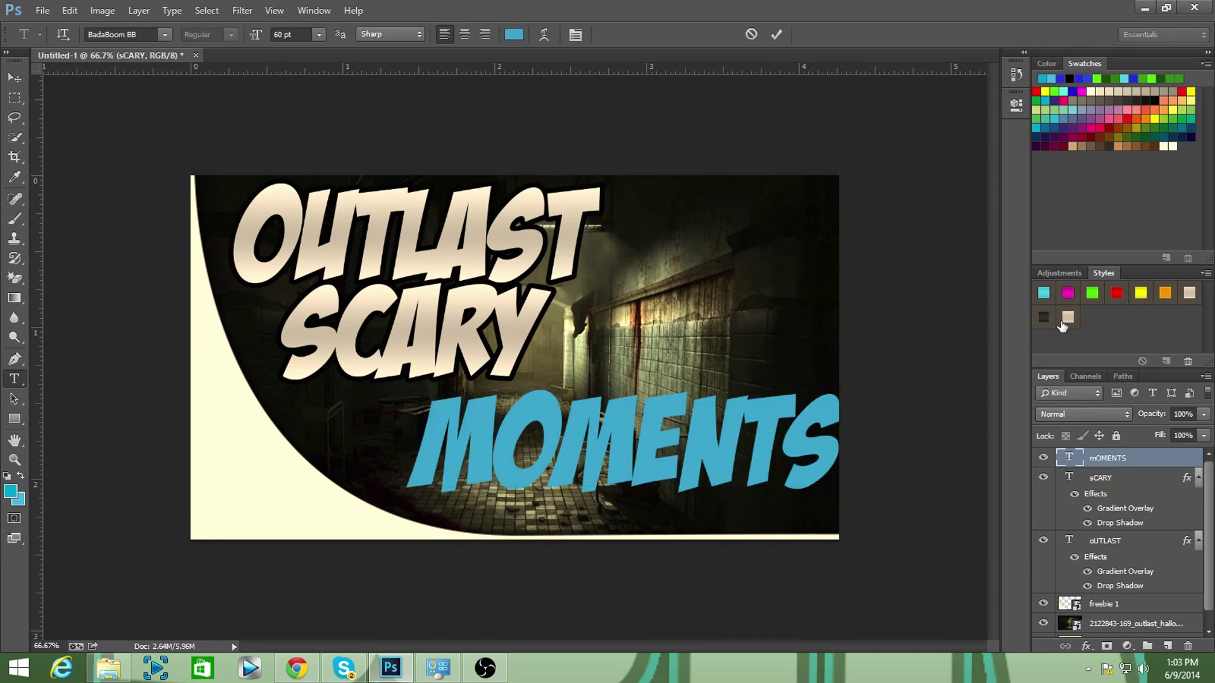
click(14, 77)
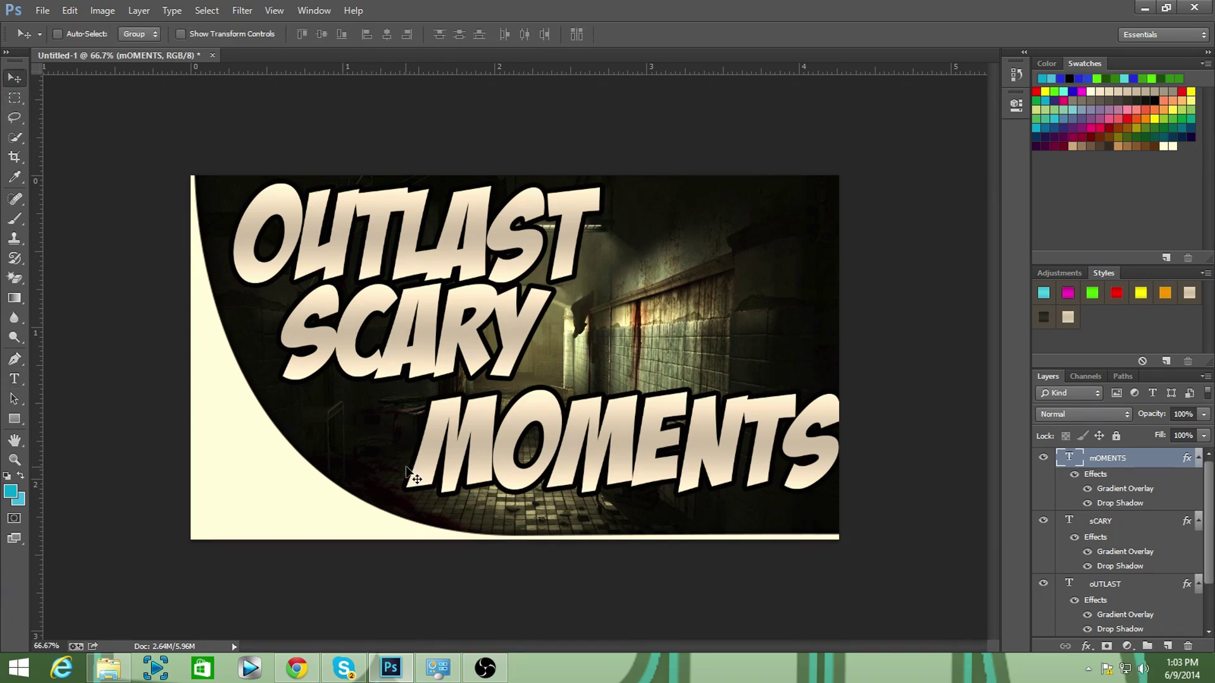
drag(419, 476, 377, 485)
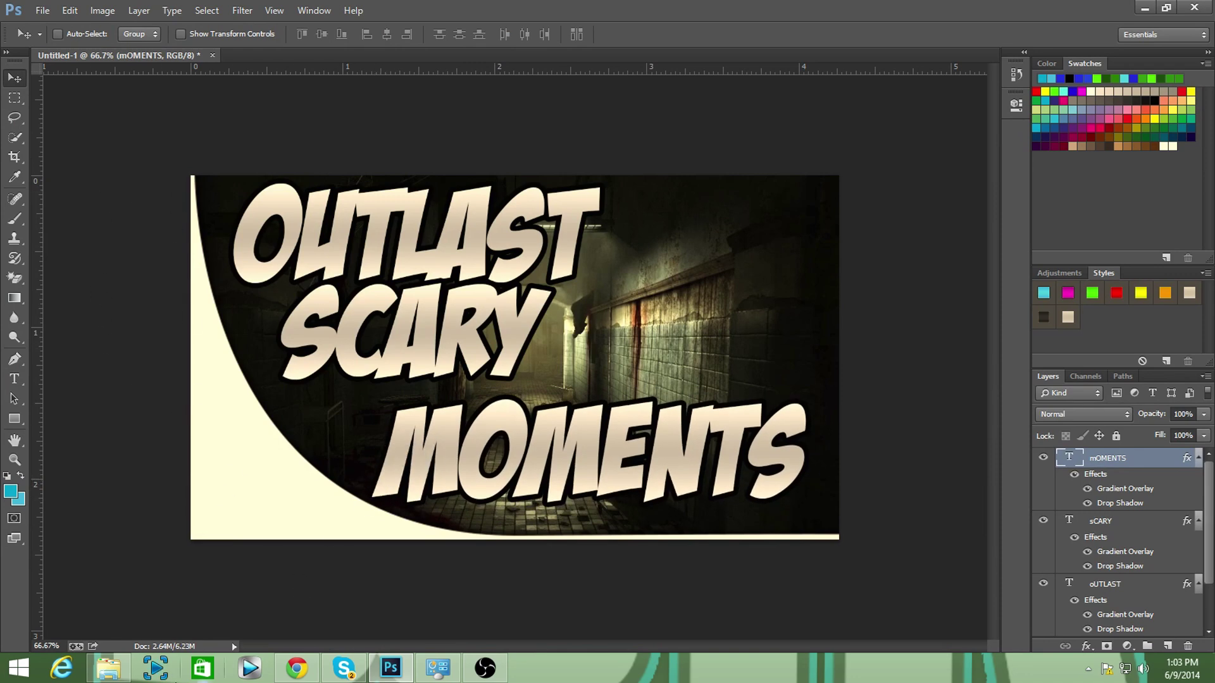
- Switch to File Explorer and open the YouTube Channel Pictures folder inside Pictures
click(108, 667)
click(420, 169)
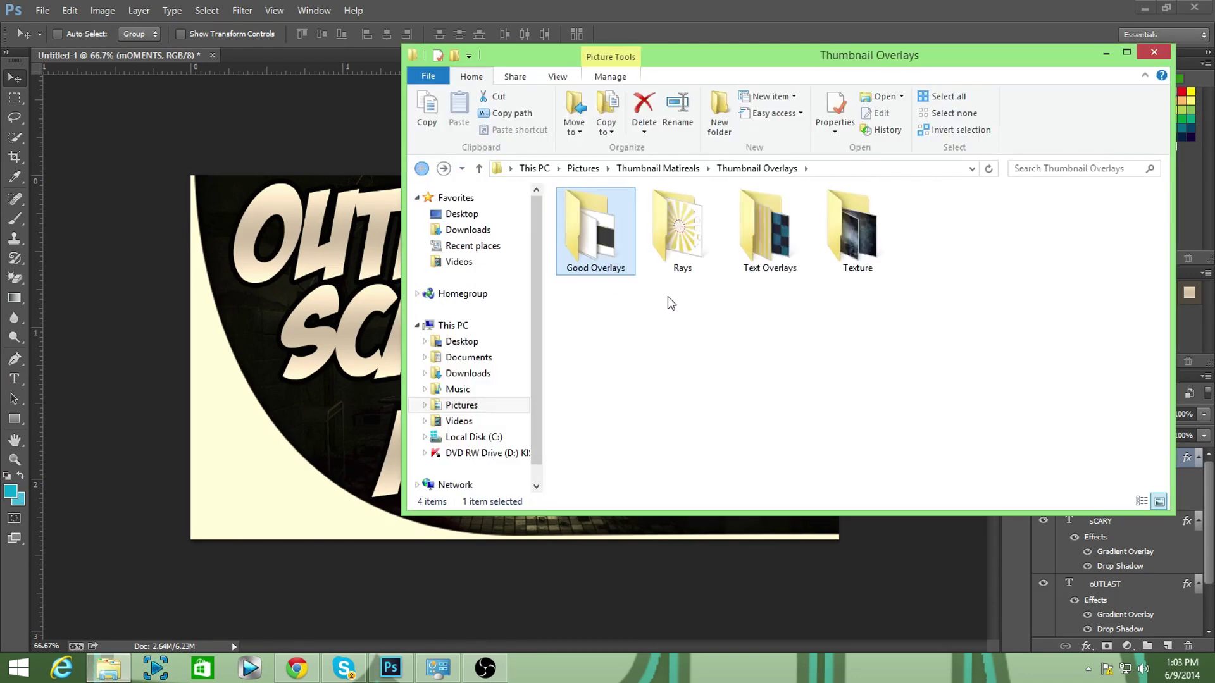
click(468, 407)
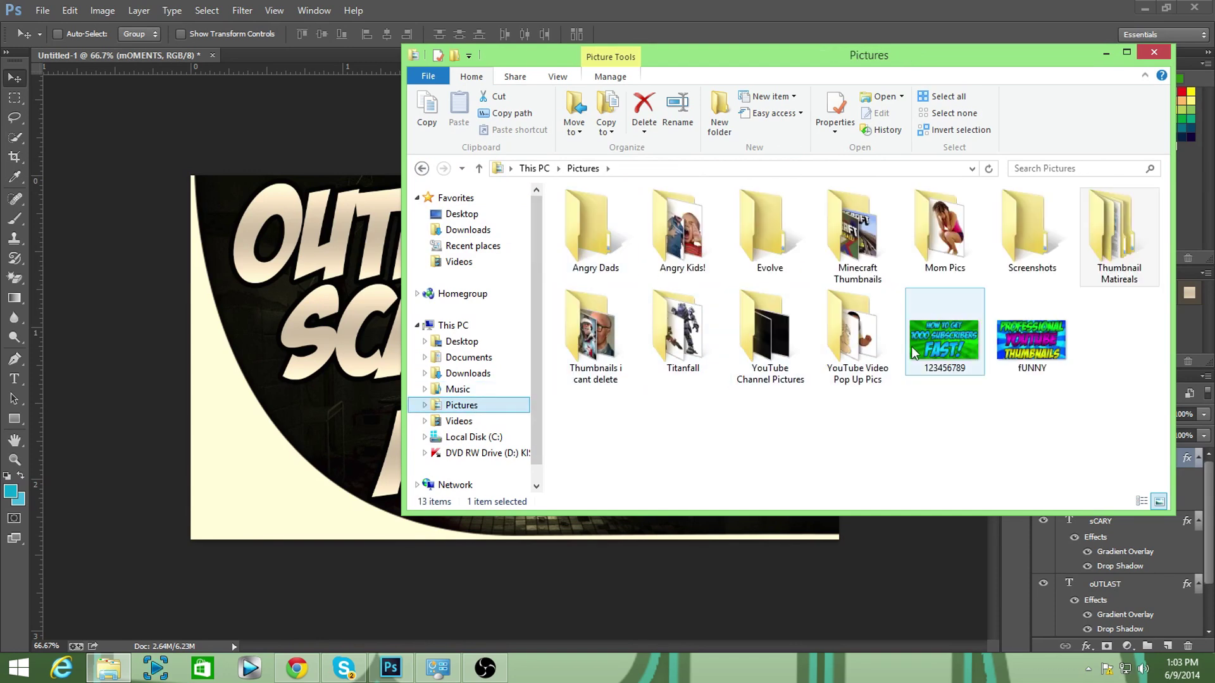
double_click(1112, 253)
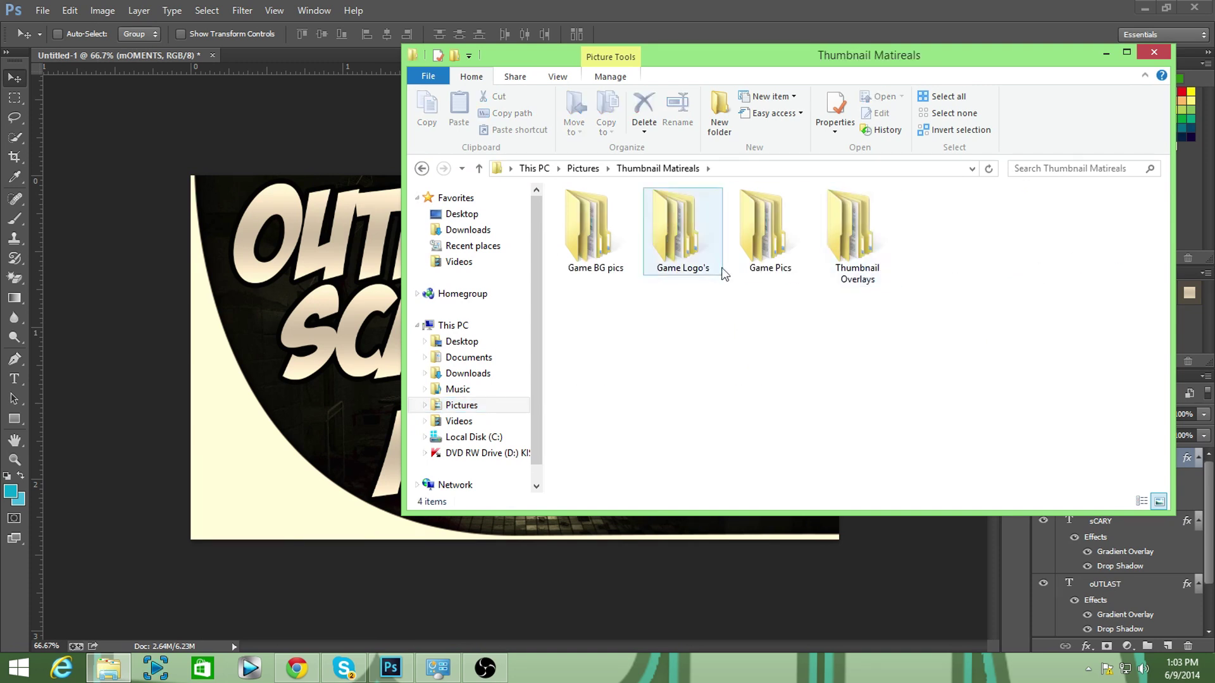
click(422, 168)
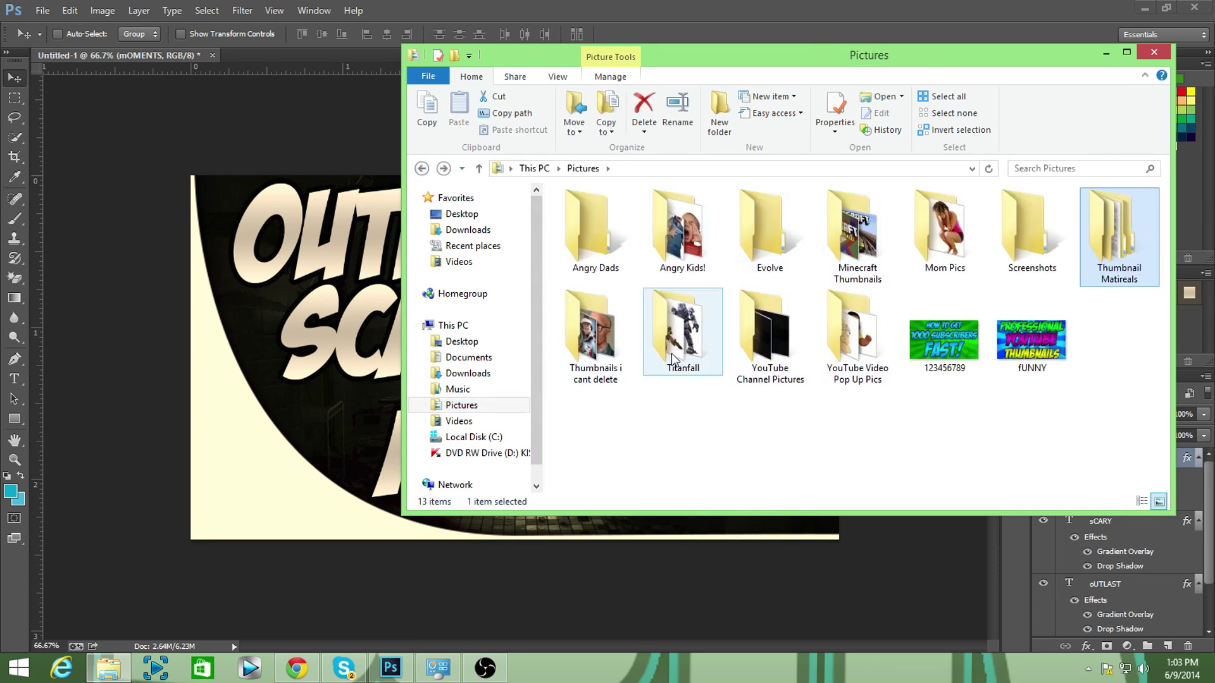
double_click(767, 332)
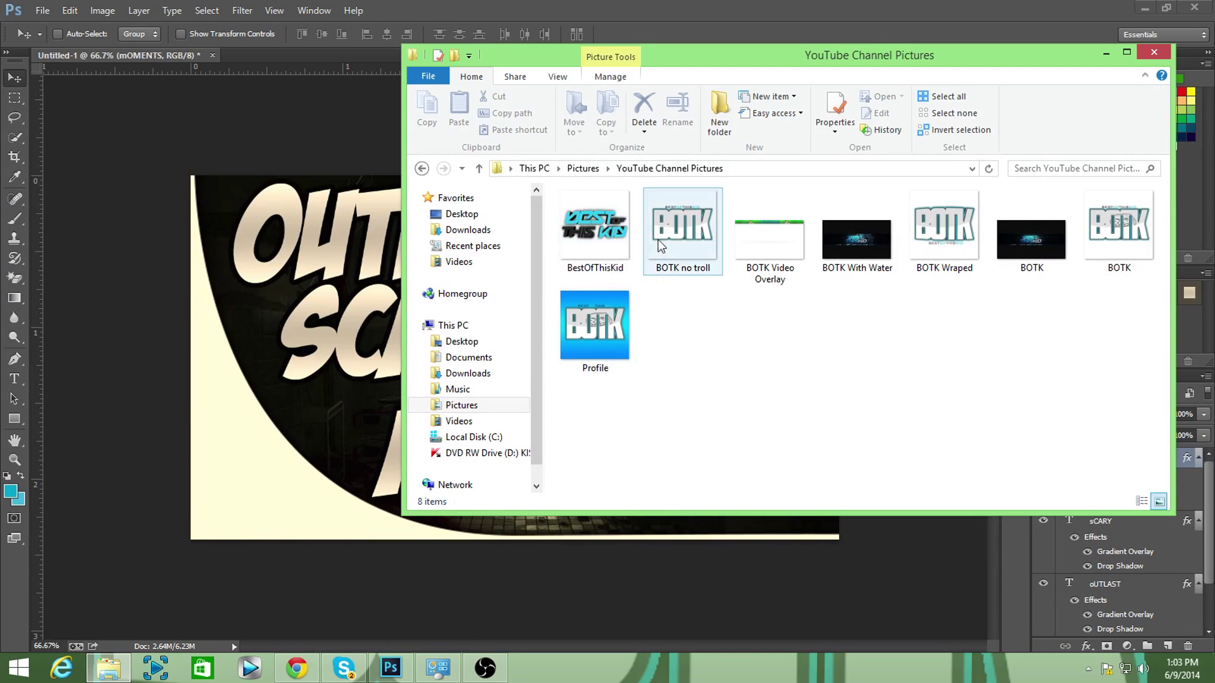
- Place the BestOfThisKid logo in the thumbnail, scaled to about 3.76% wide and 4.01% high, over the cream lower-left corner
click(588, 229)
drag(587, 229, 284, 439)
drag(698, 176, 468, 391)
drag(390, 497, 247, 548)
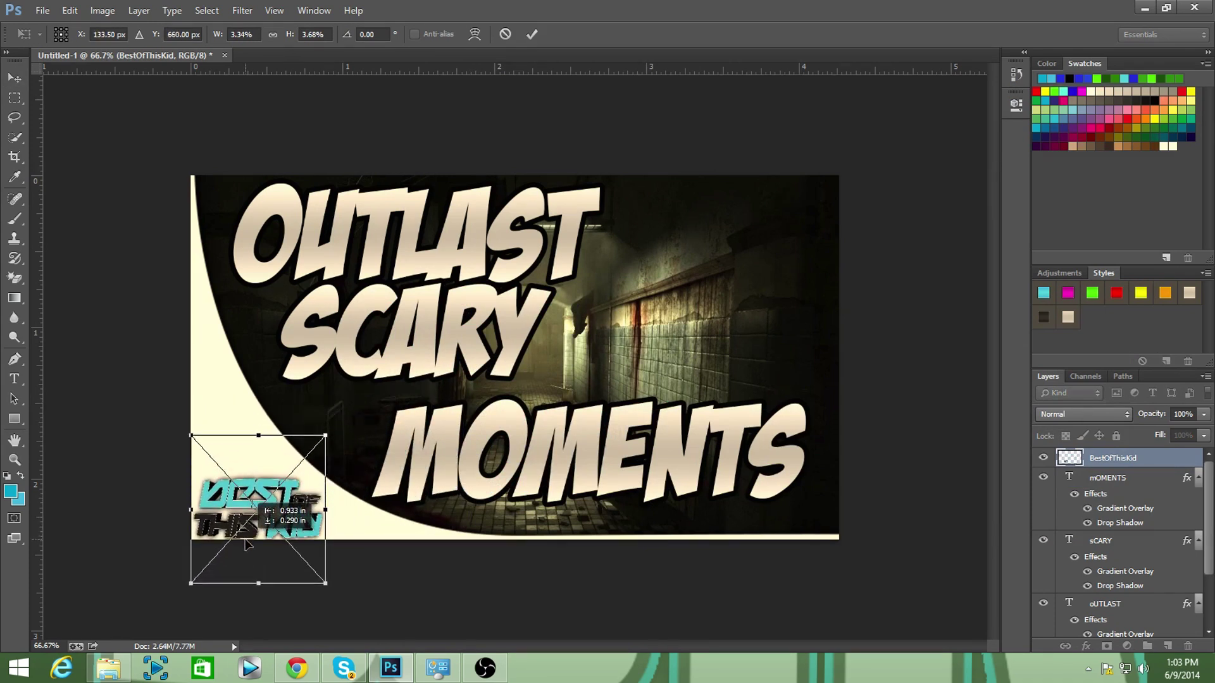
drag(322, 437, 342, 422)
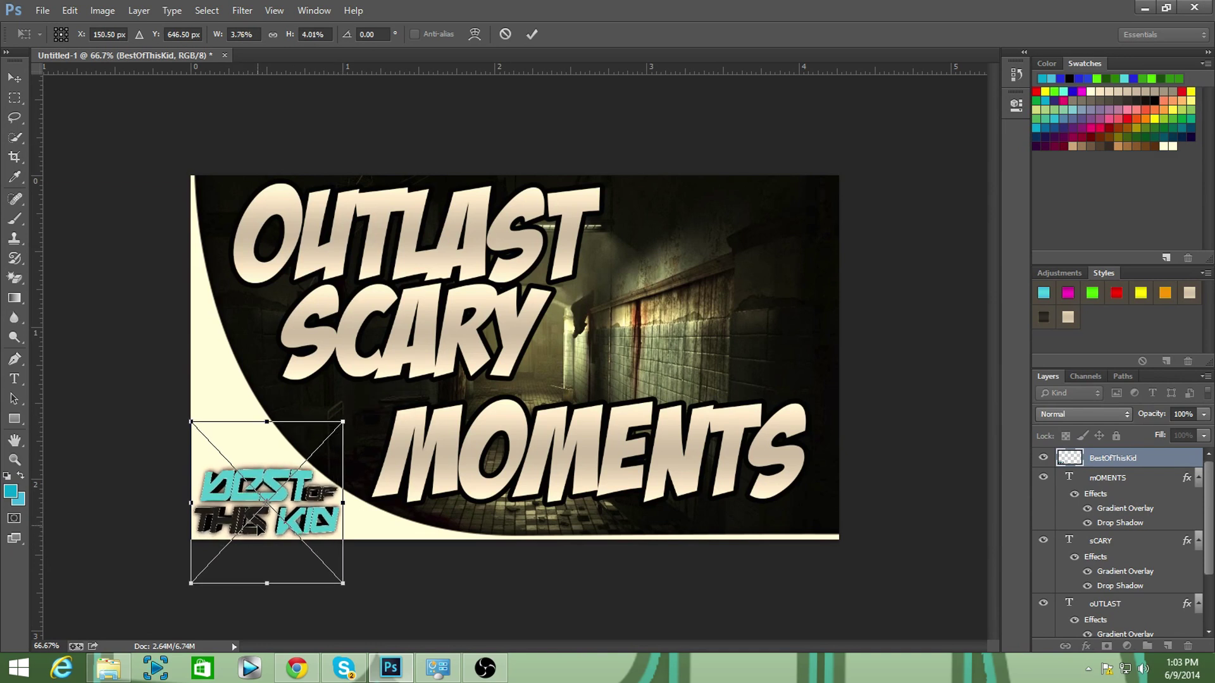
click(13, 398)
click(545, 258)
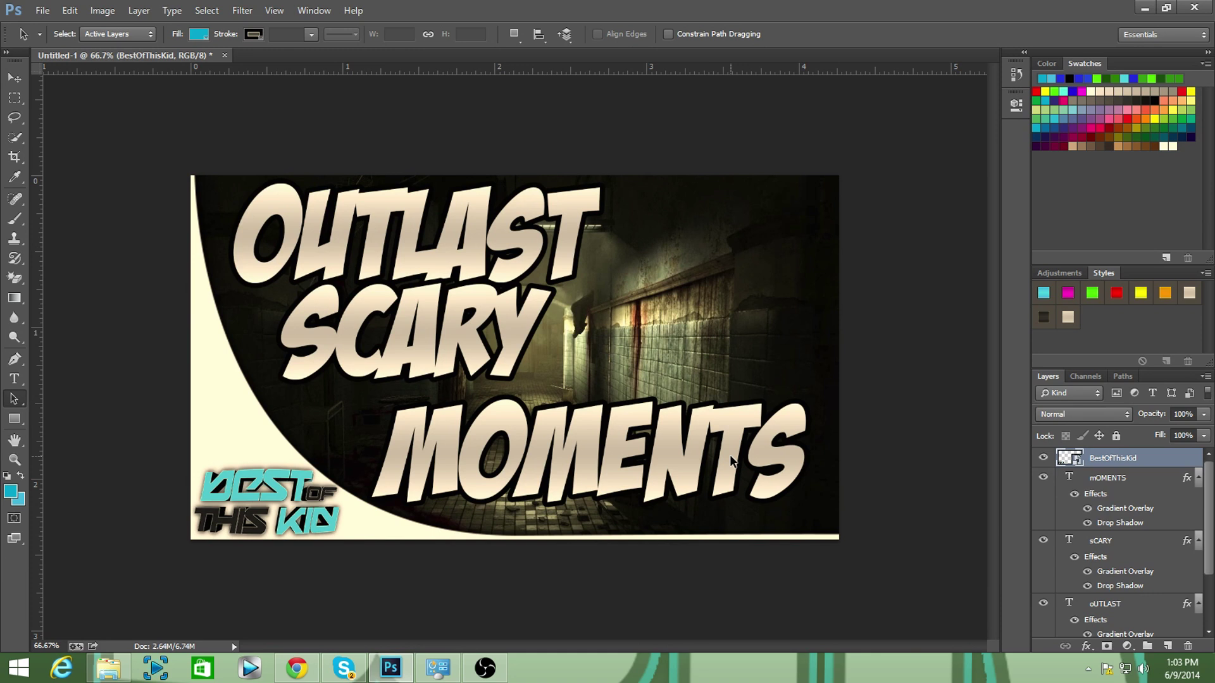
- Close the Outlast thumbnail document without saving the changes
click(224, 55)
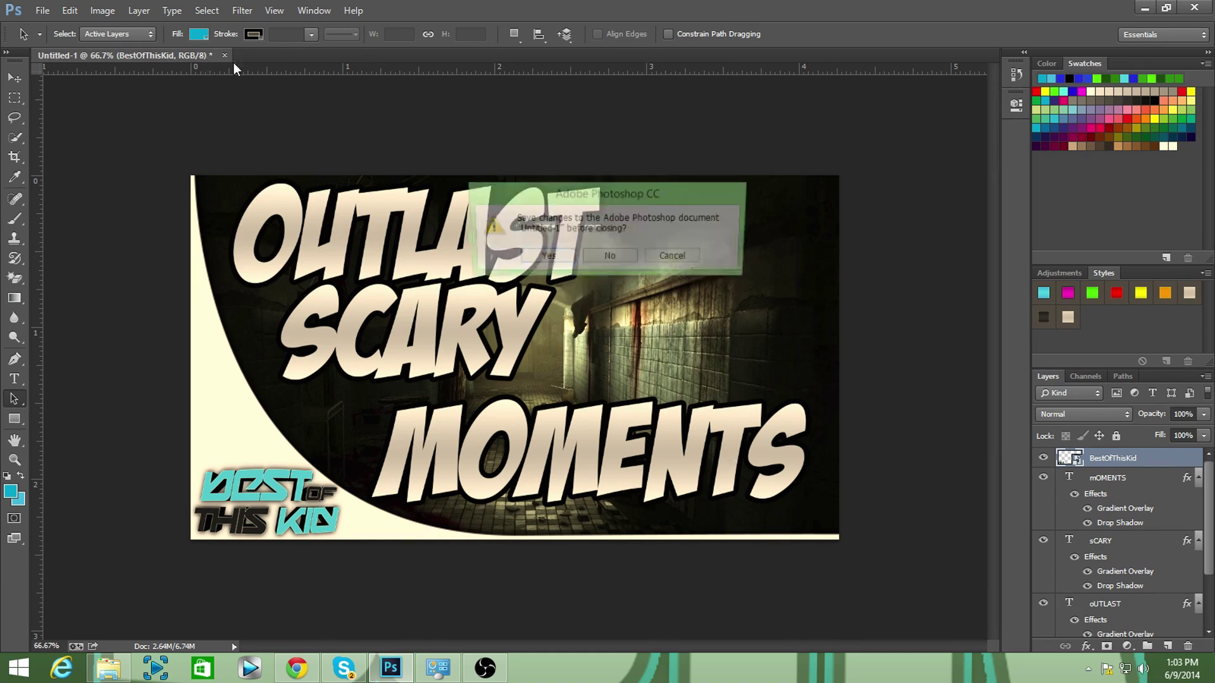
click(605, 261)
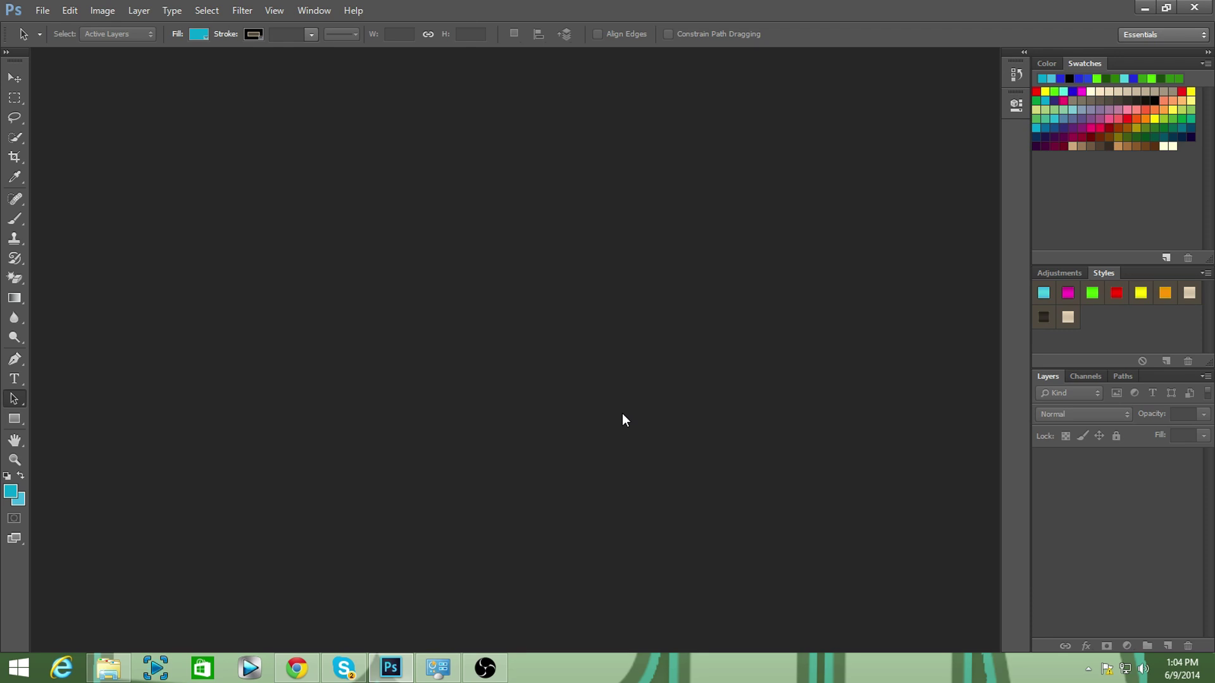
click(45, 10)
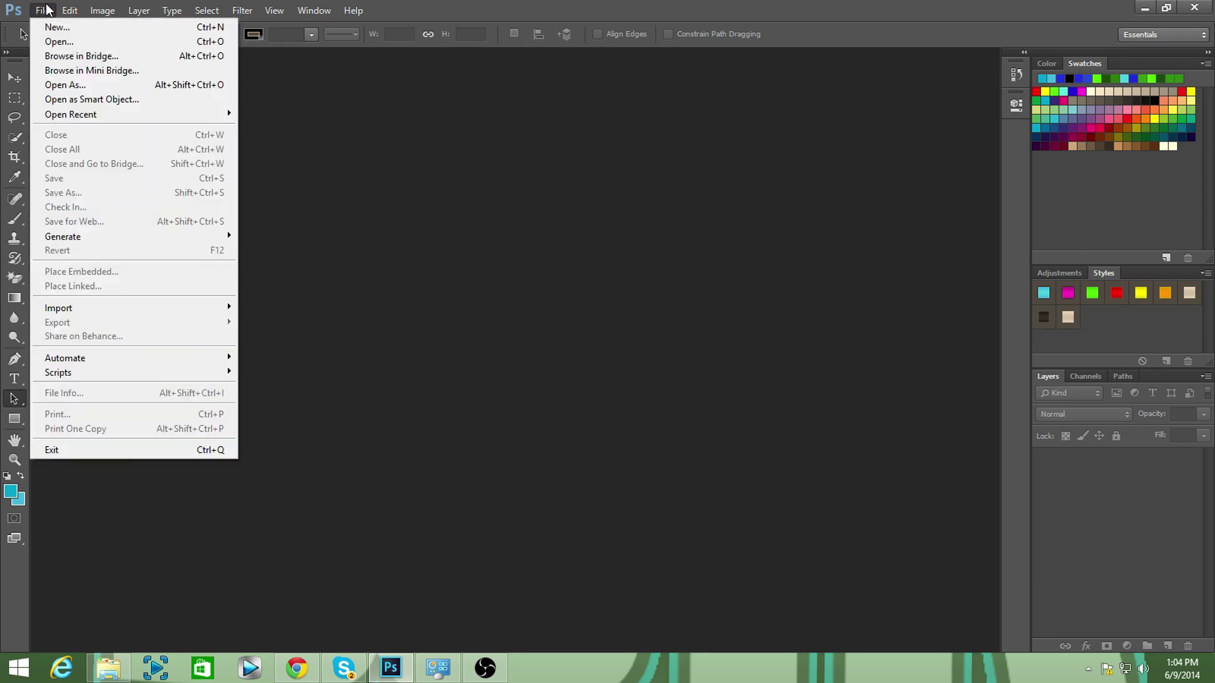
click(355, 154)
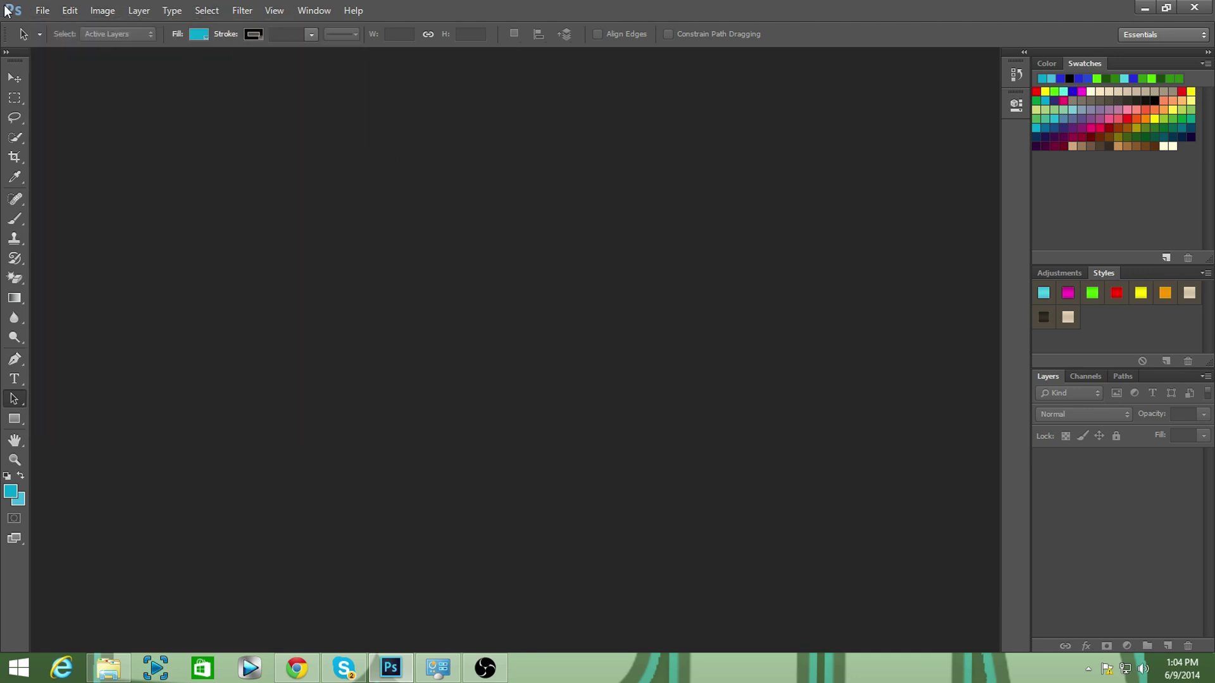
- Switch to the Open Broadcaster Software window
click(486, 668)
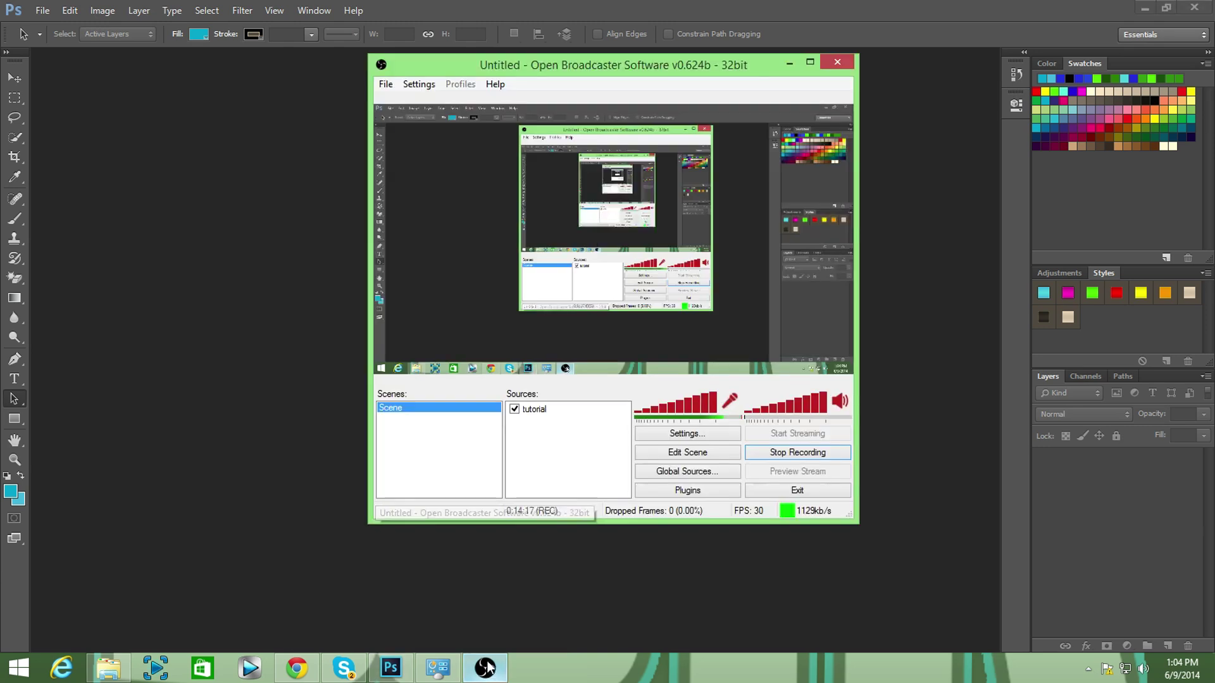